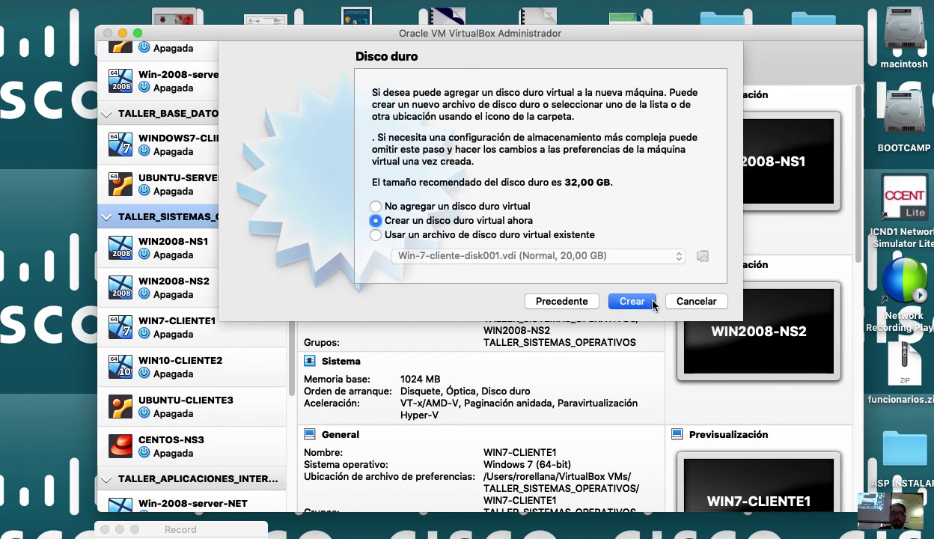
- Create WIN2008-NS3.vdi as a dynamically allocated VDI disk, resized from 32 to 25 GB
left_click(632, 301)
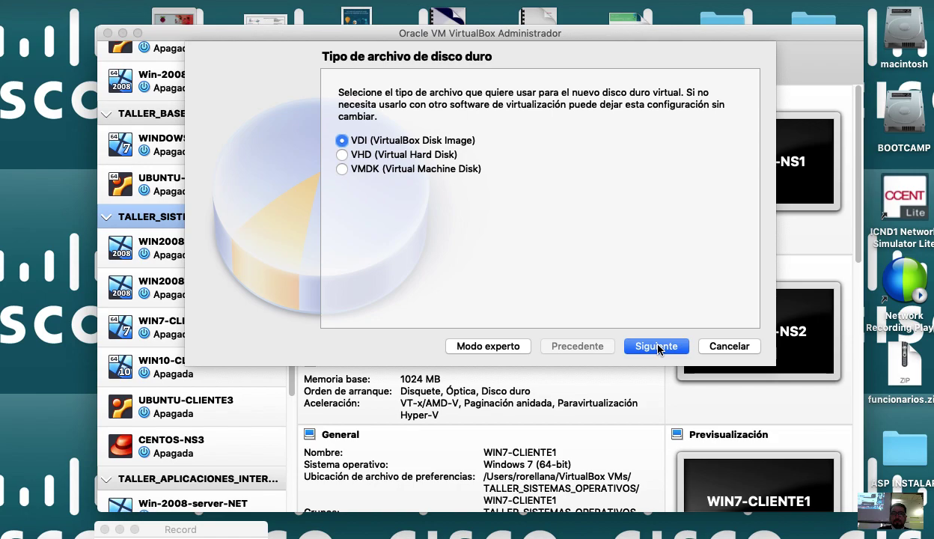
left_click(656, 346)
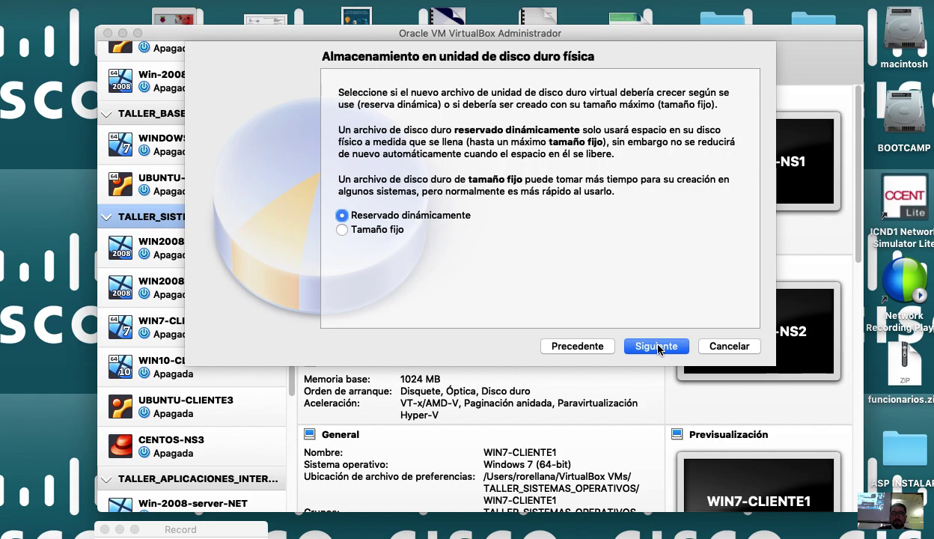
left_click(657, 346)
left_click(692, 191)
key("Delete")
key("Delete")
key("Delete")
type("25,00 GB")
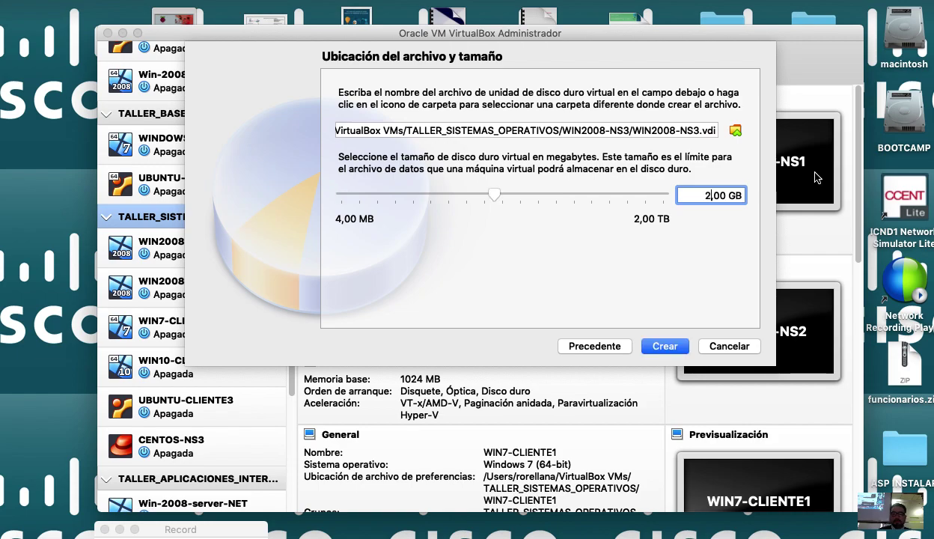
left_click(665, 343)
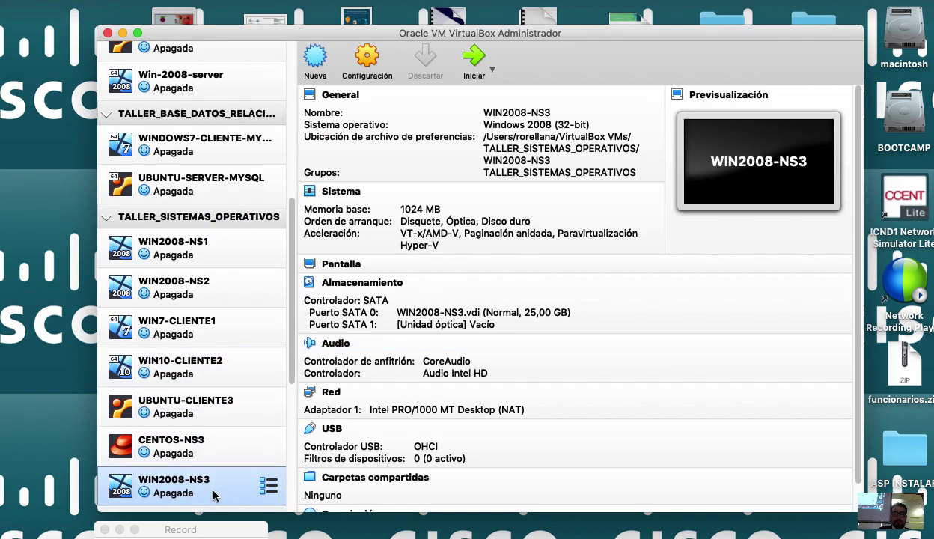
- Move WIN2008-NS3 below WIN2008-NS2 and set its boot order to optical, then hard disk, without floppy
left_click_drag(213, 494, 208, 314)
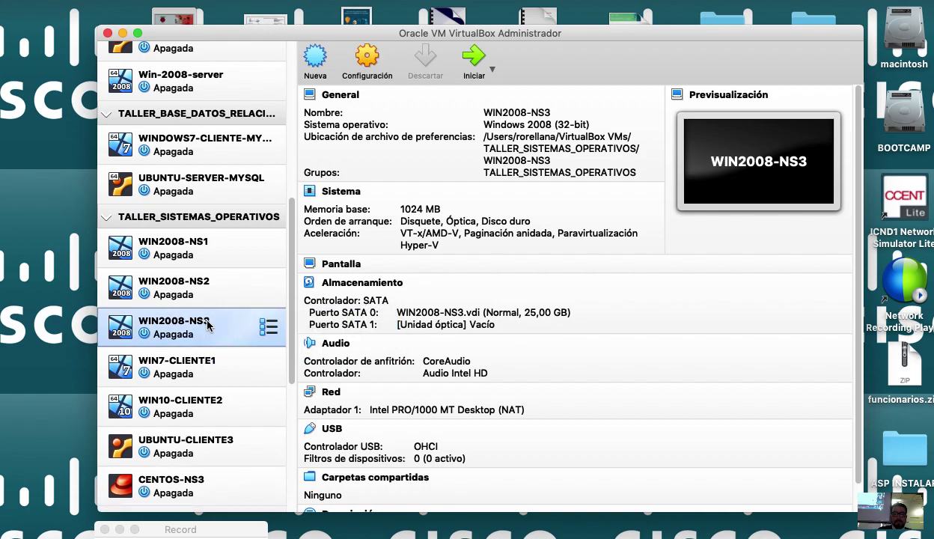
right_click(207, 319)
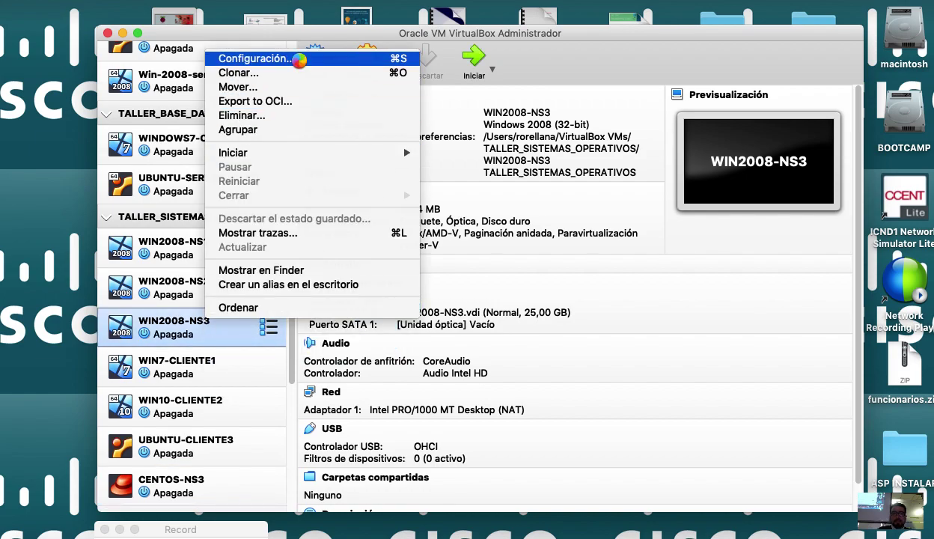
left_click(296, 60)
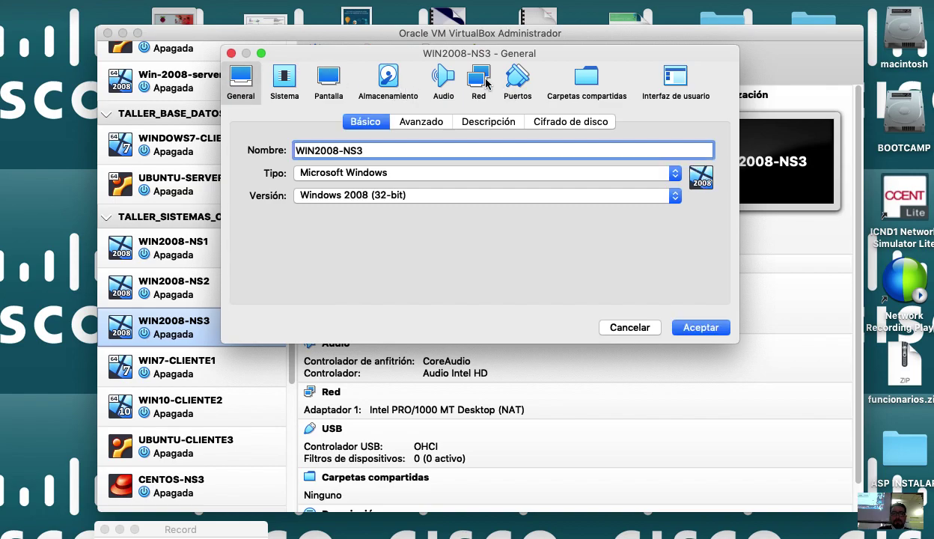
left_click(284, 76)
left_click(396, 194)
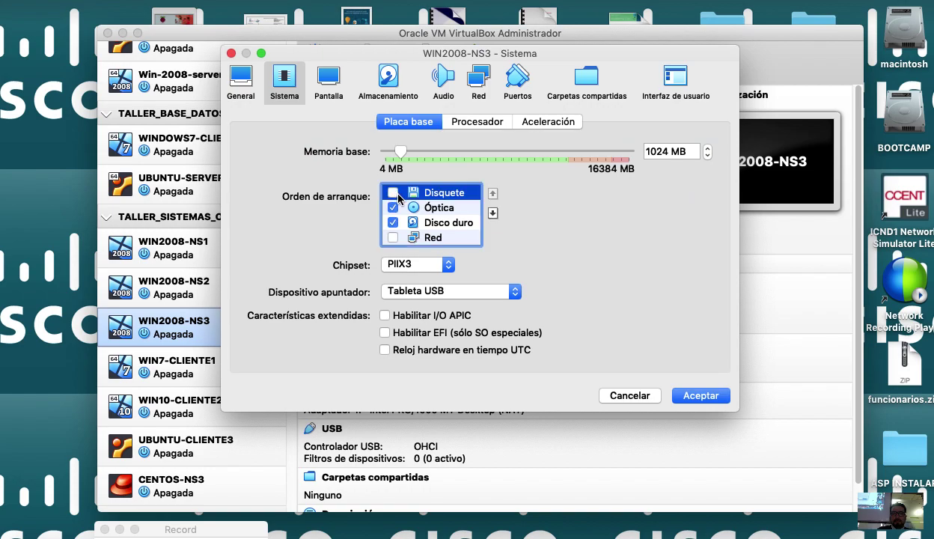
left_click(458, 208)
left_click(491, 193)
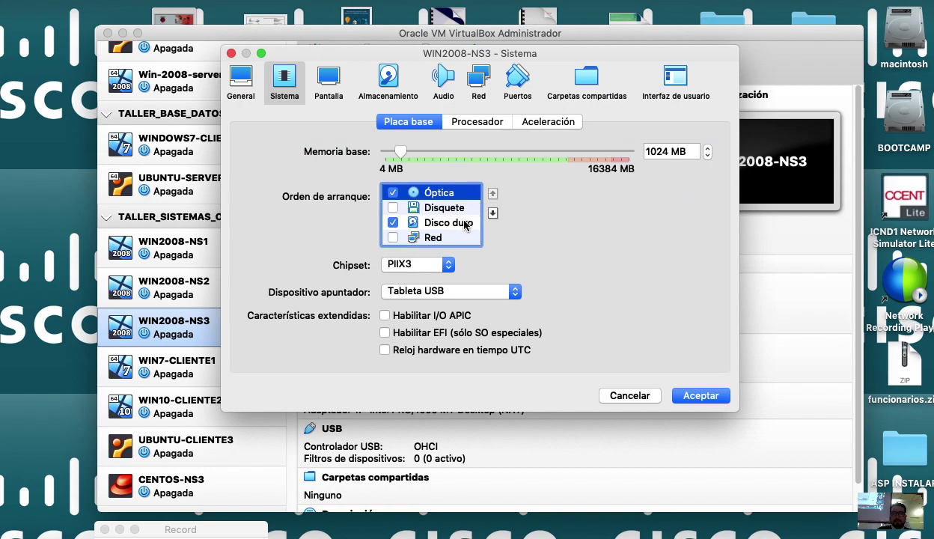
left_click(464, 223)
left_click(492, 194)
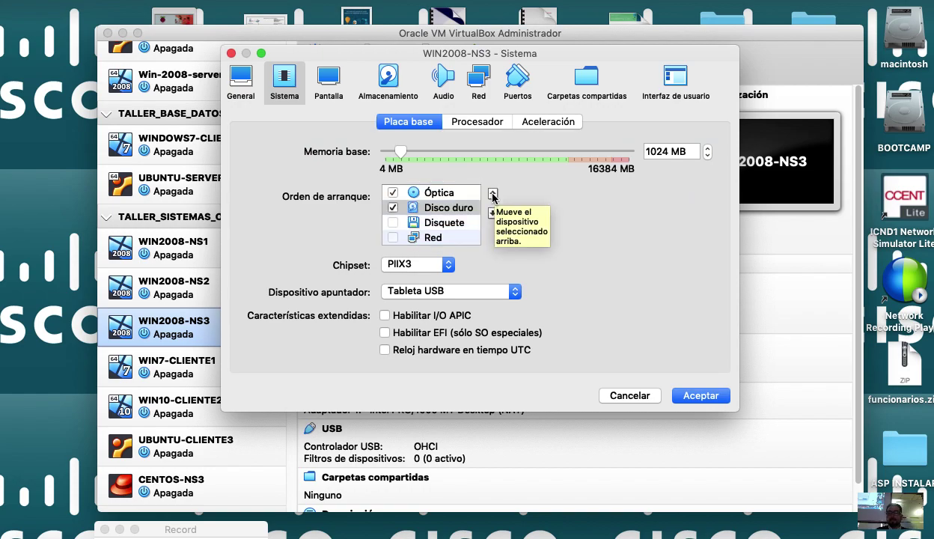
- Attach win2008 server 32bt.iso to the empty optical drive and save the settings
left_click(389, 75)
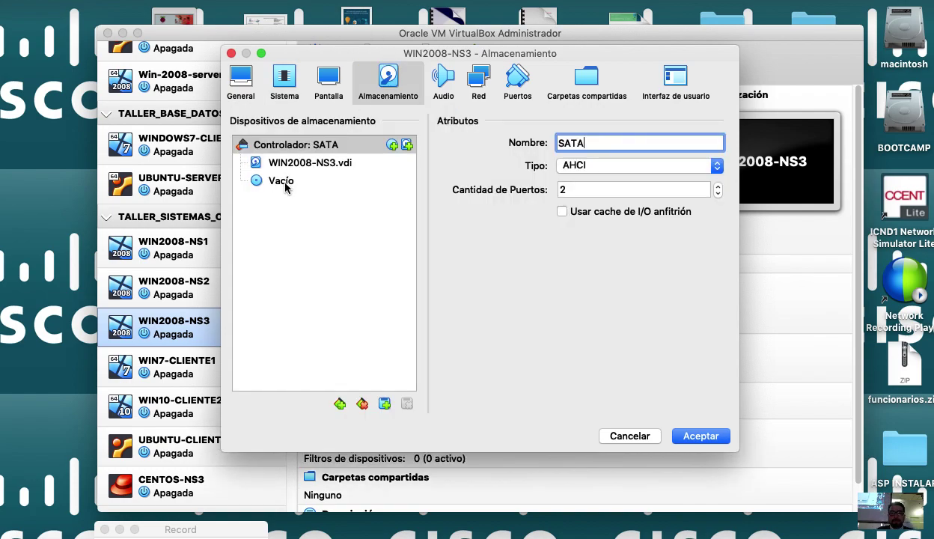
left_click(285, 187)
left_click(720, 147)
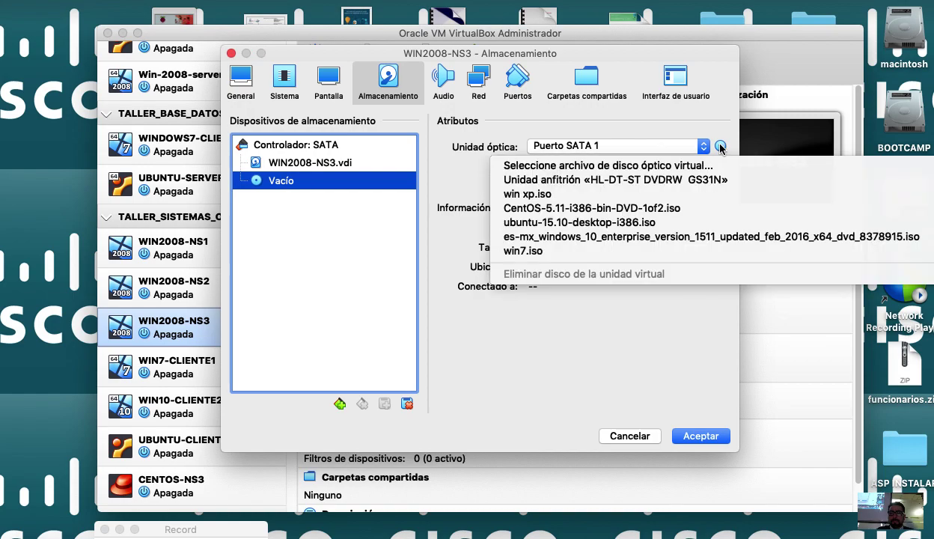
left_click(645, 166)
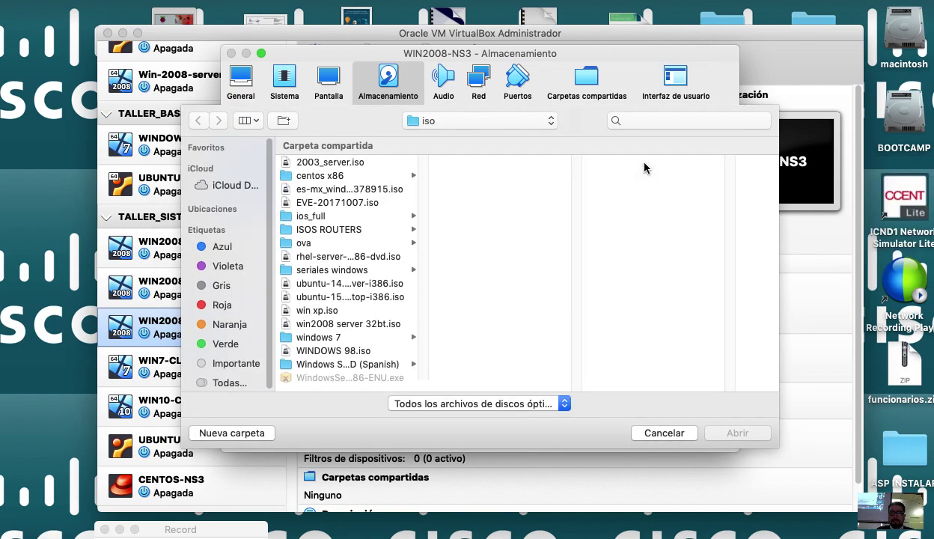
left_click(358, 320)
left_click(738, 433)
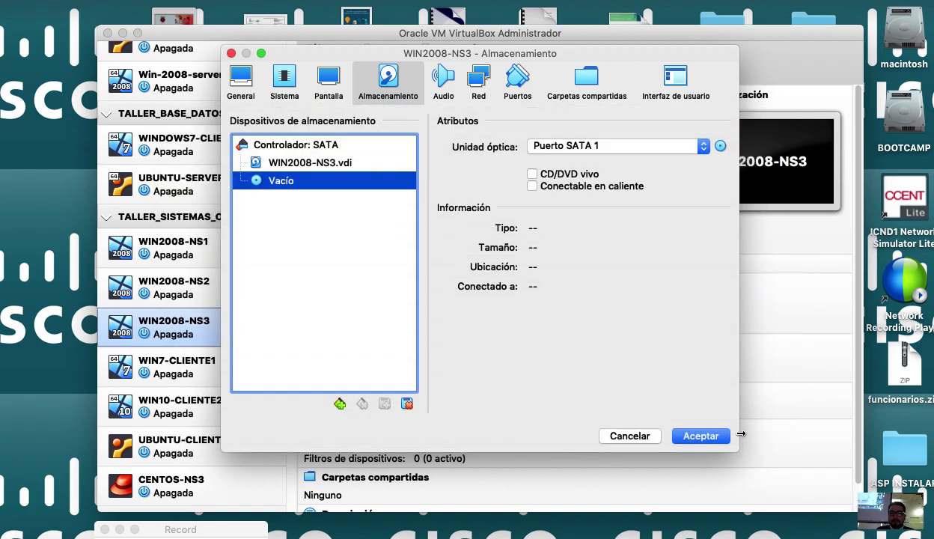
left_click(709, 439)
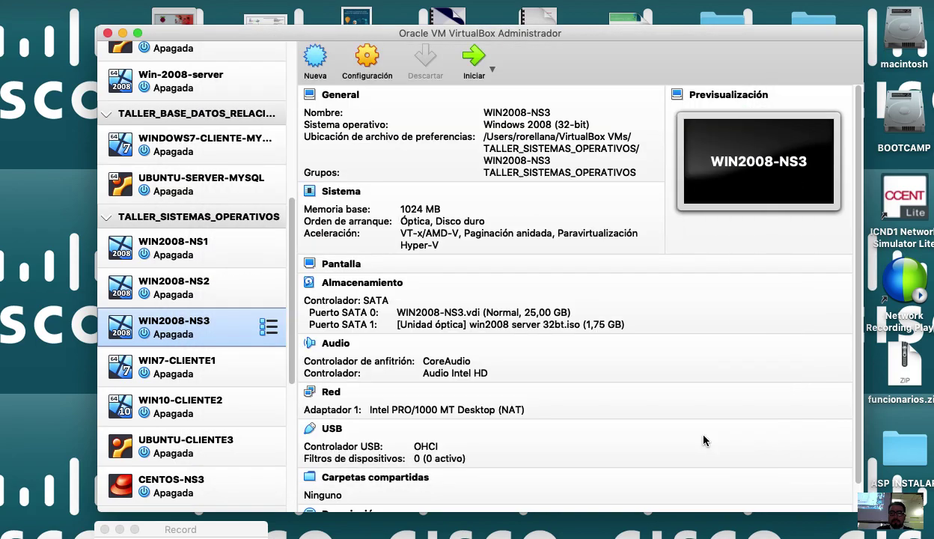
- Connect WIN2008-NS3's Adapter 1 to Red interna in its network settings
right_click(210, 335)
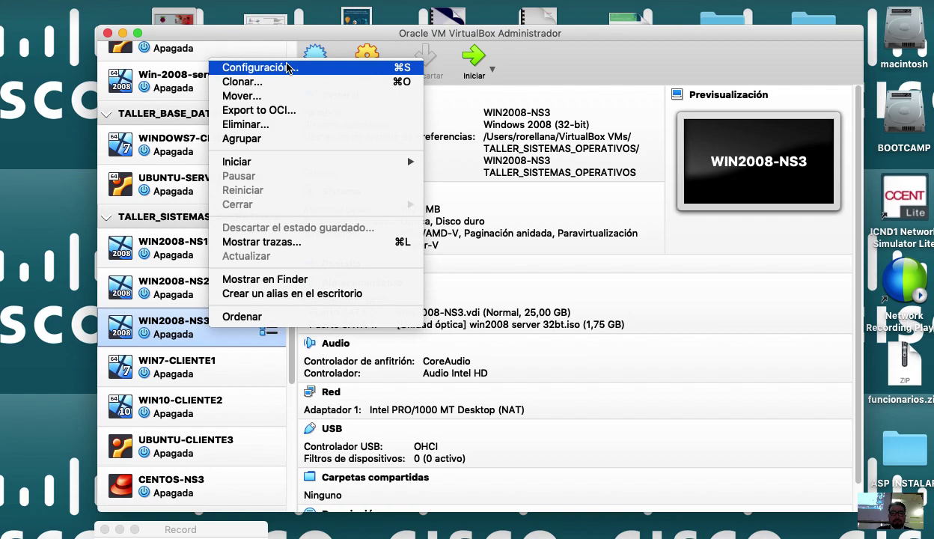
left_click(424, 35)
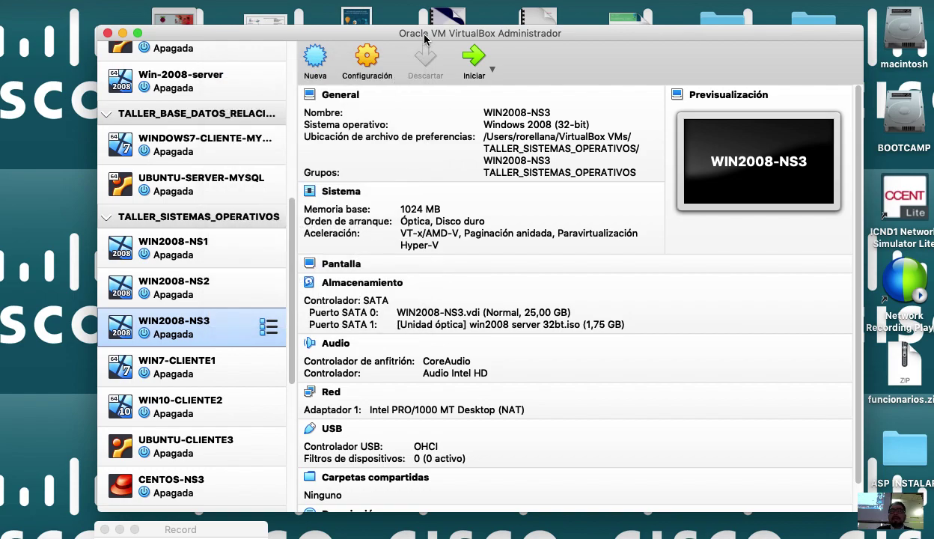
right_click(183, 327)
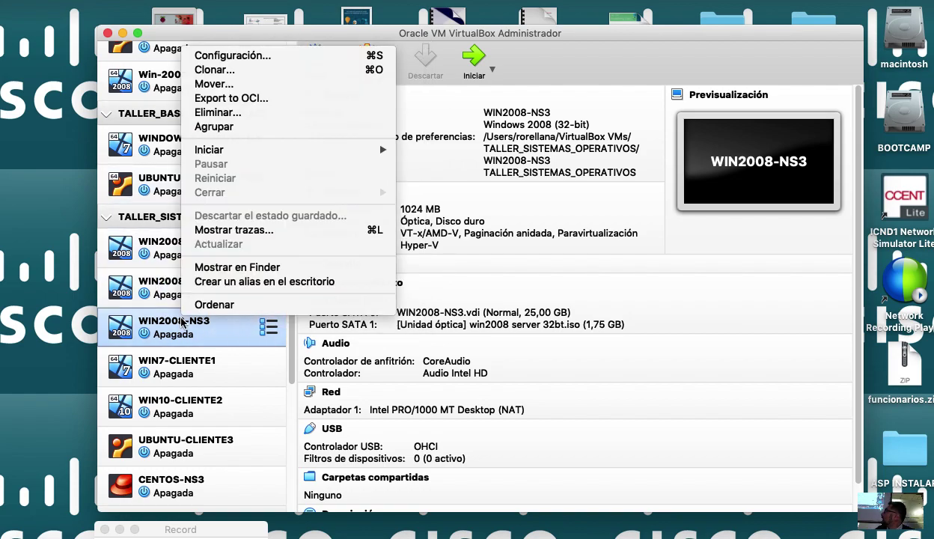
left_click(251, 58)
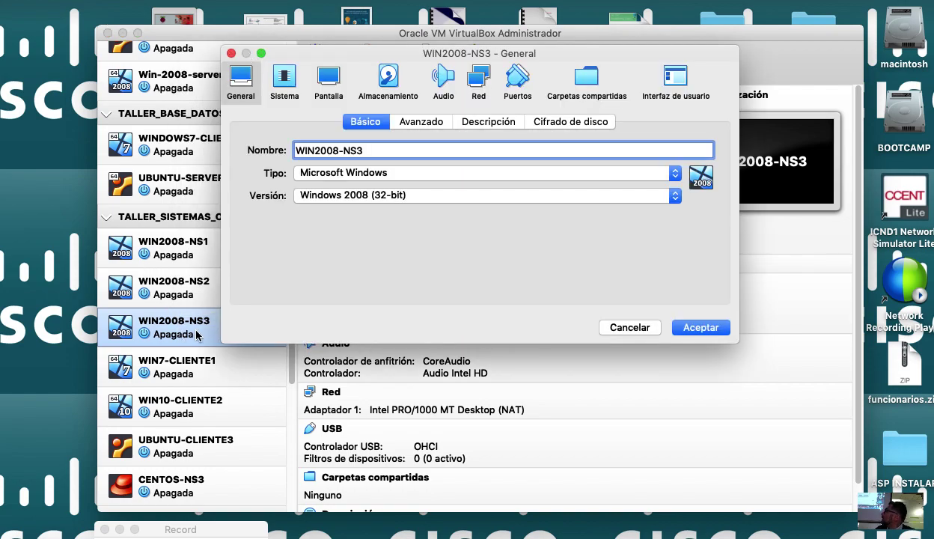
left_click(479, 78)
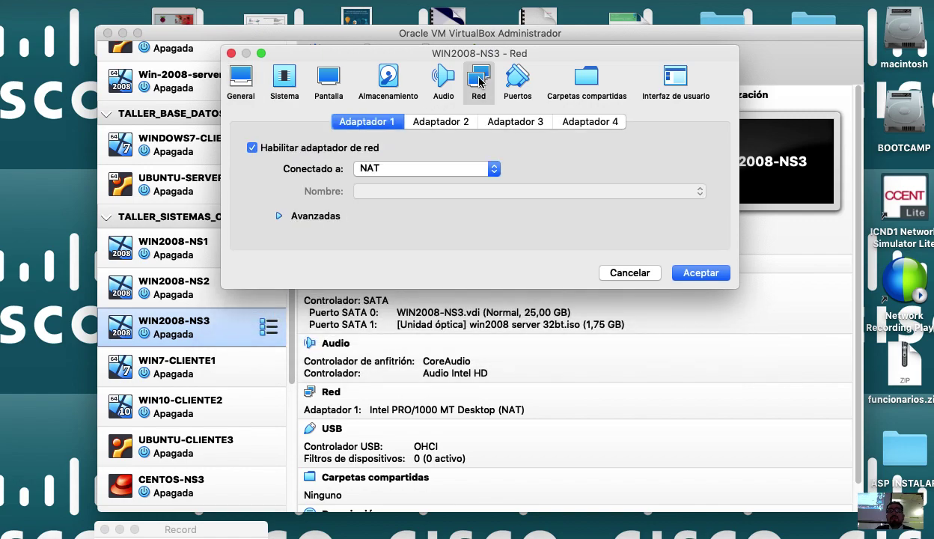
left_click(401, 169)
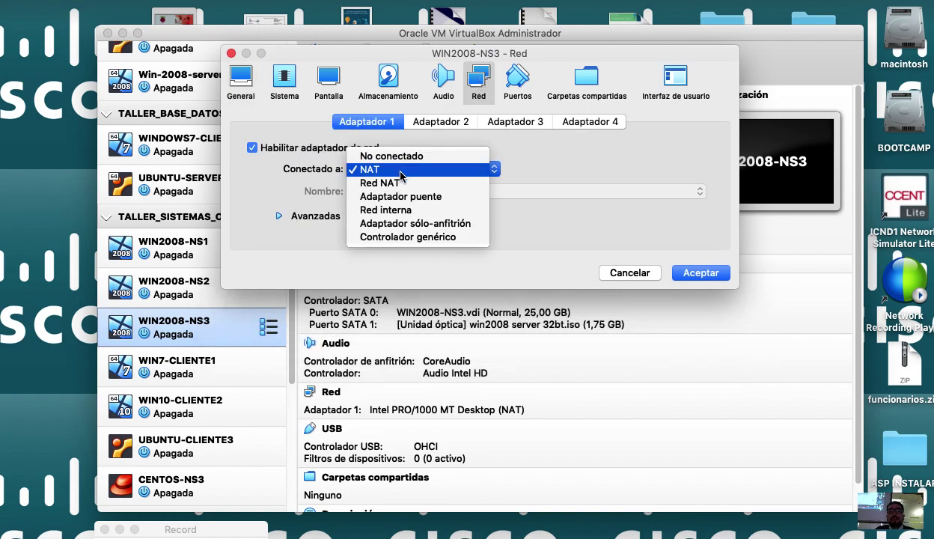
left_click(402, 211)
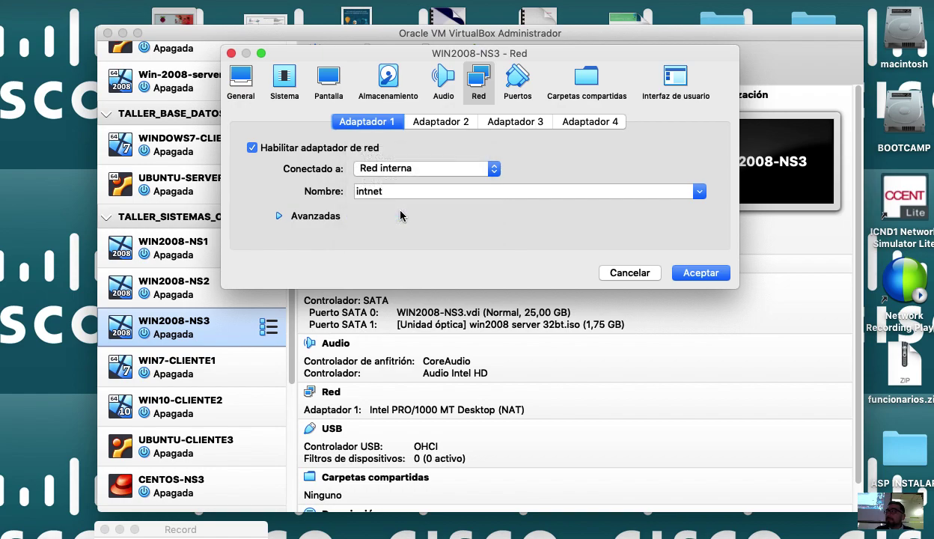
- Keep the network name intnet, set promiscuous mode to Permitir todo, and save
left_click(425, 172)
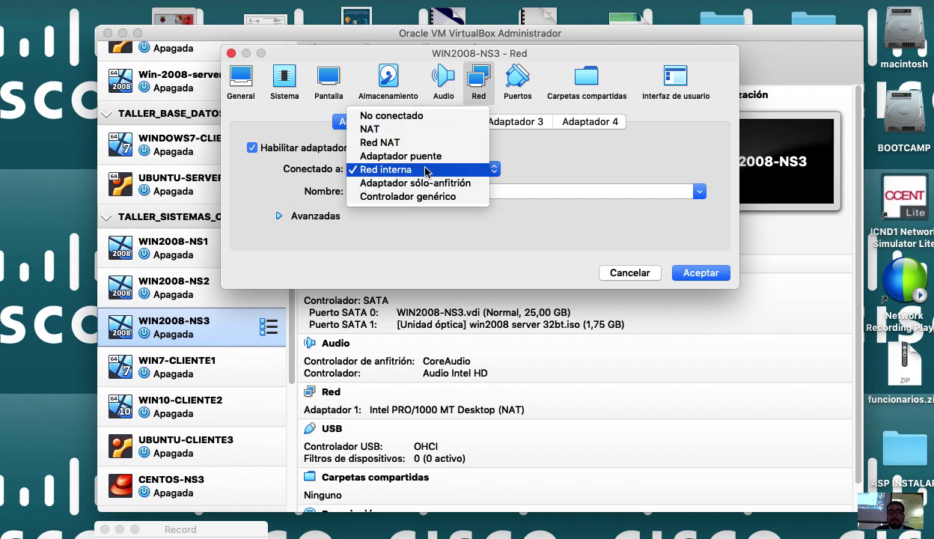
left_click(425, 172)
left_click(361, 192)
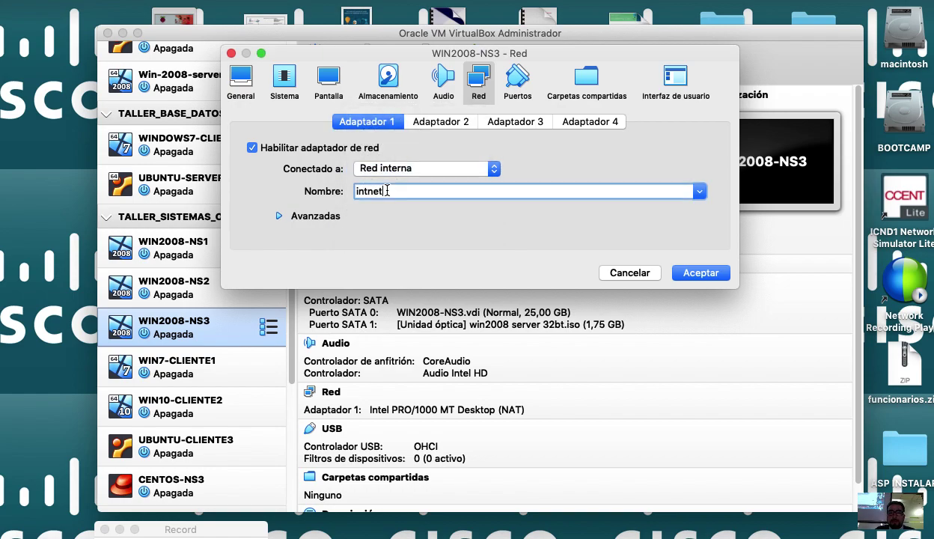
left_click(431, 170)
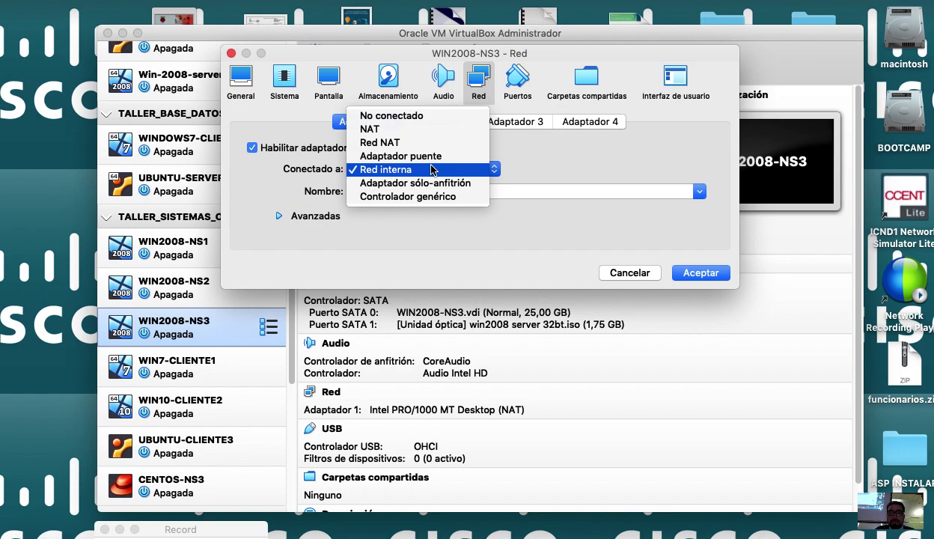
left_click(431, 170)
left_click(324, 217)
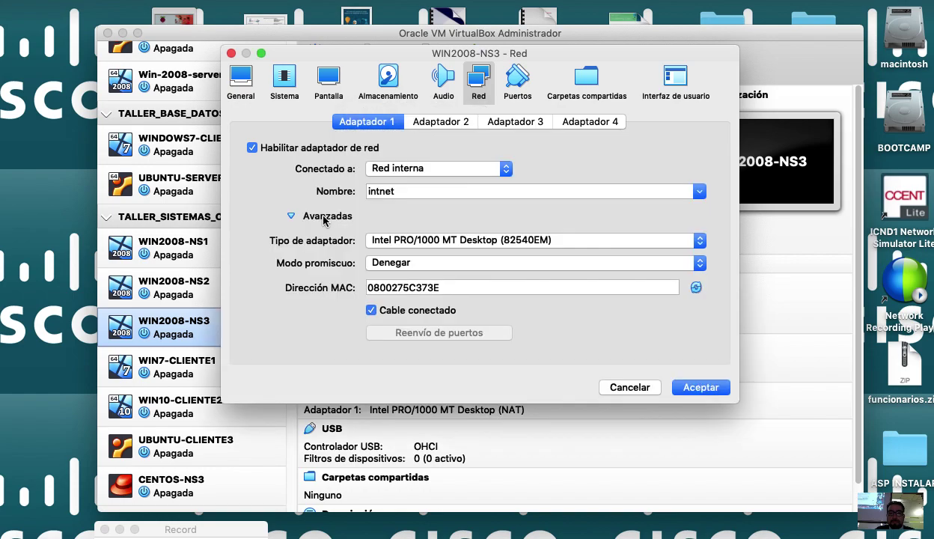
left_click(397, 262)
left_click(413, 287)
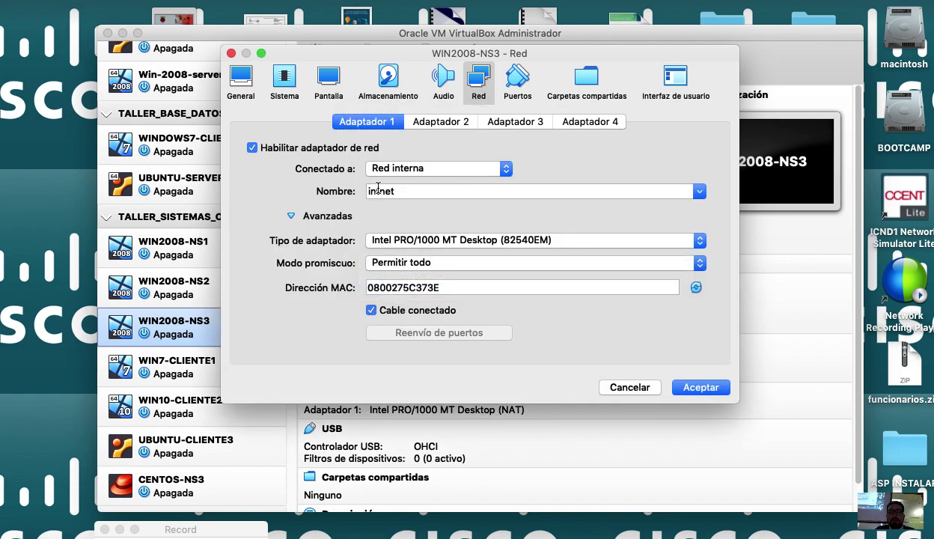
left_click(711, 388)
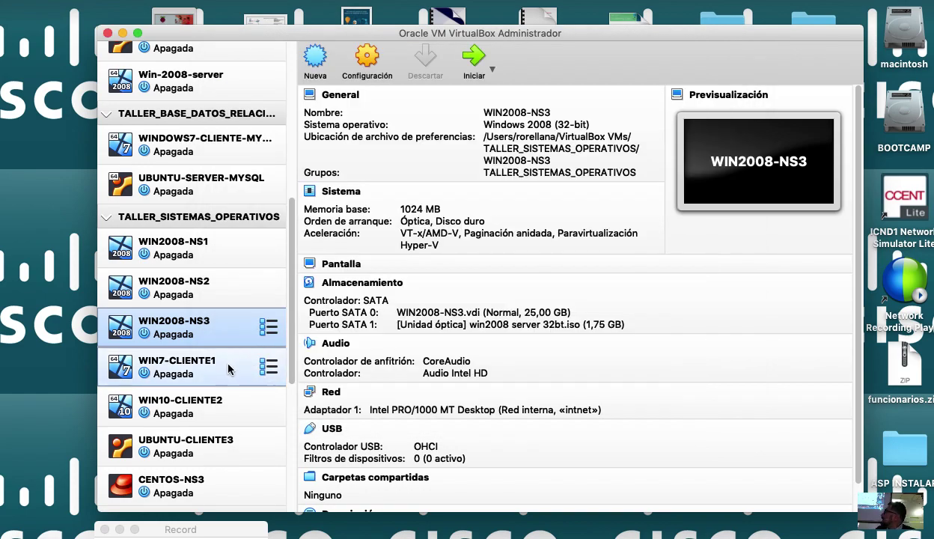
- Switch WIN7-CLIENTE1's Adapter 1 from NAT to Red interna intnet and apply
left_click(217, 373)
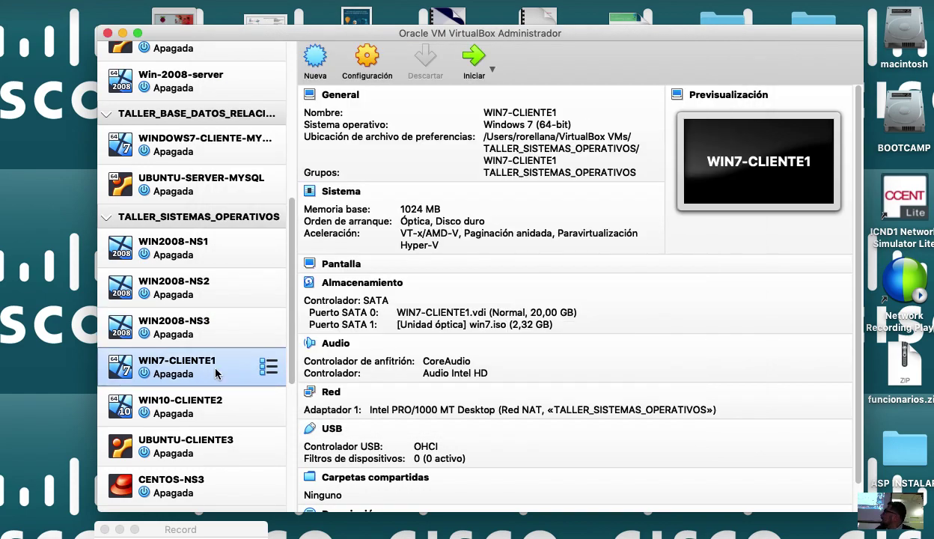
right_click(216, 372)
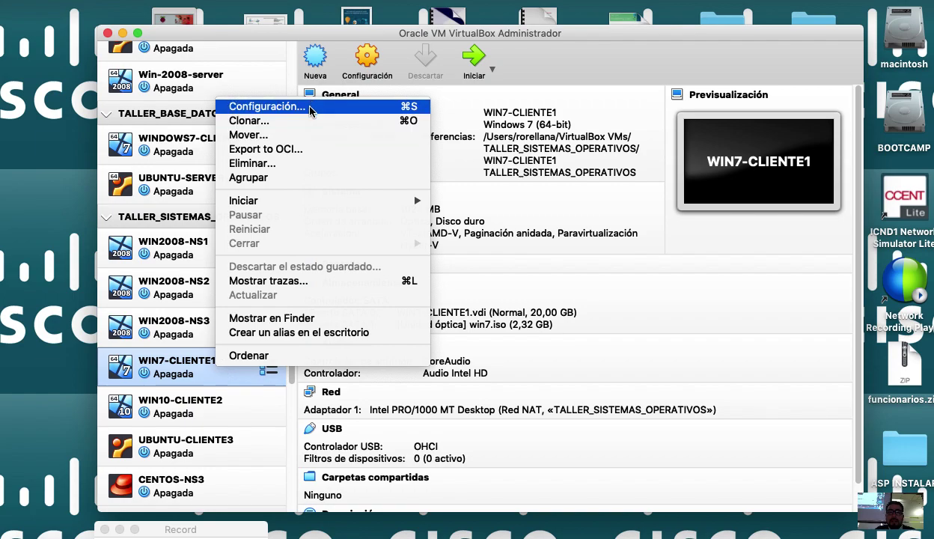
left_click(310, 108)
left_click(477, 75)
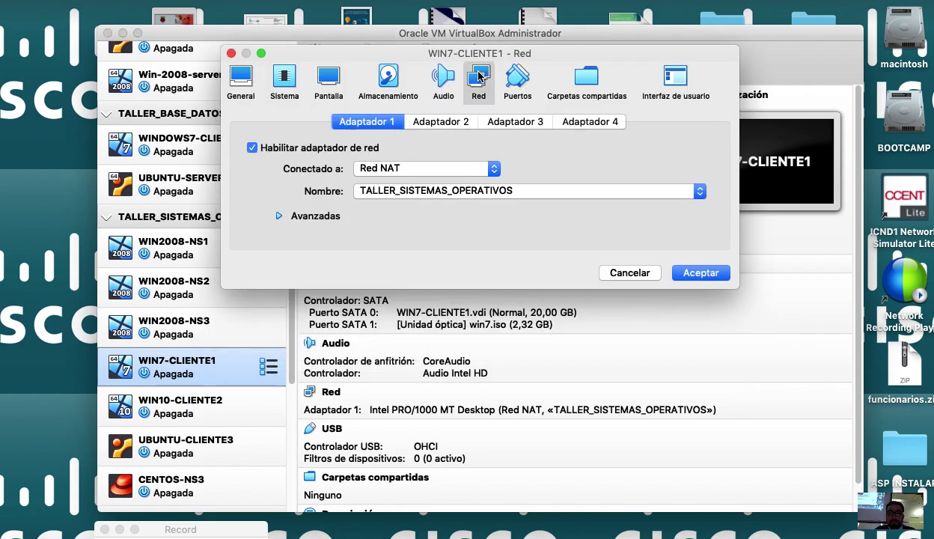
left_click(414, 170)
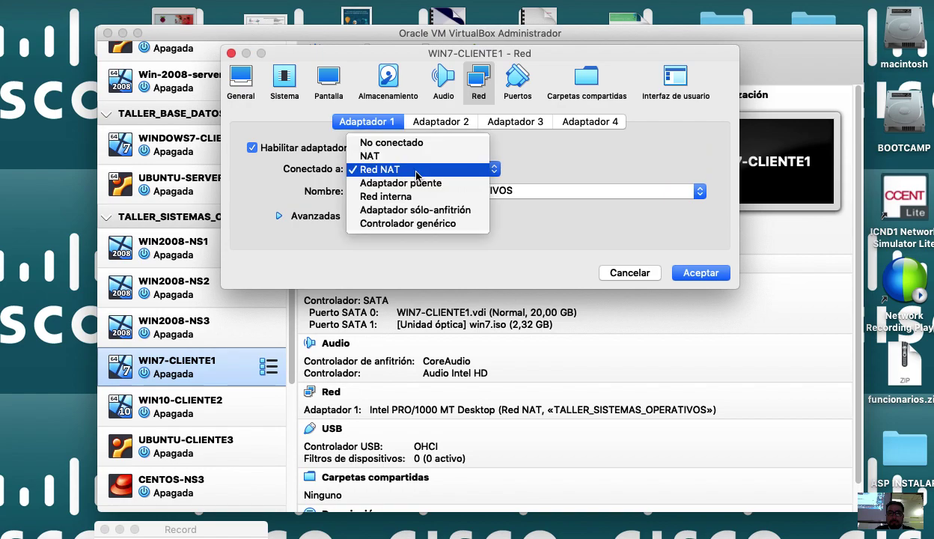
left_click(416, 196)
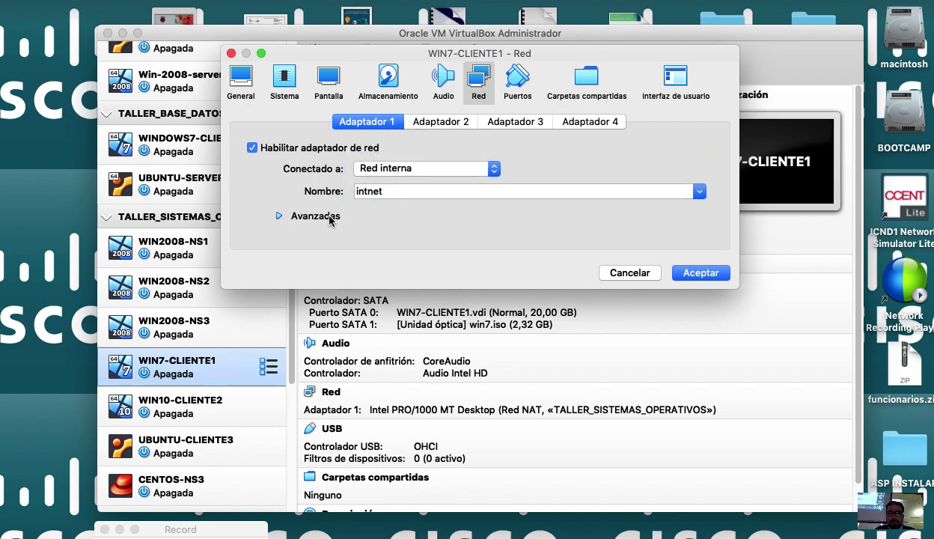
left_click(330, 217)
left_click(704, 383)
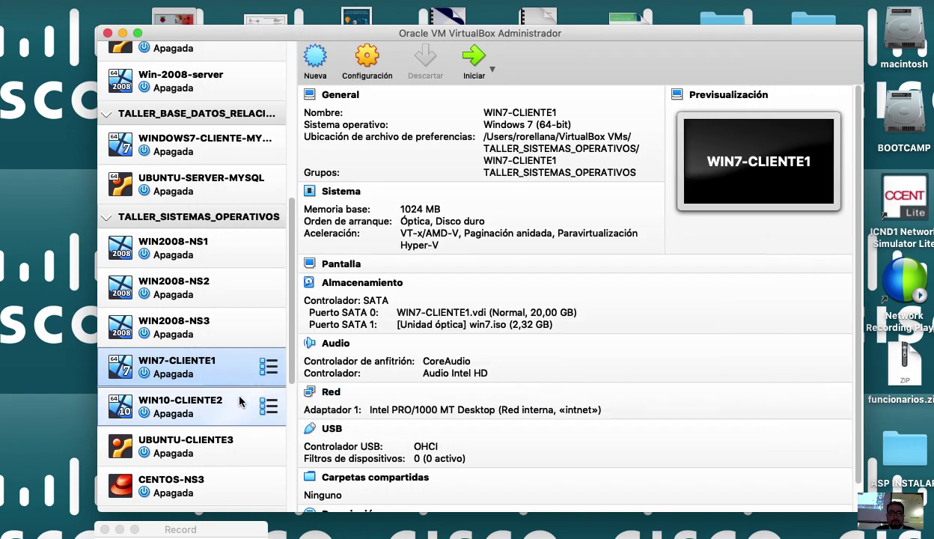
left_click(213, 407)
right_click(213, 398)
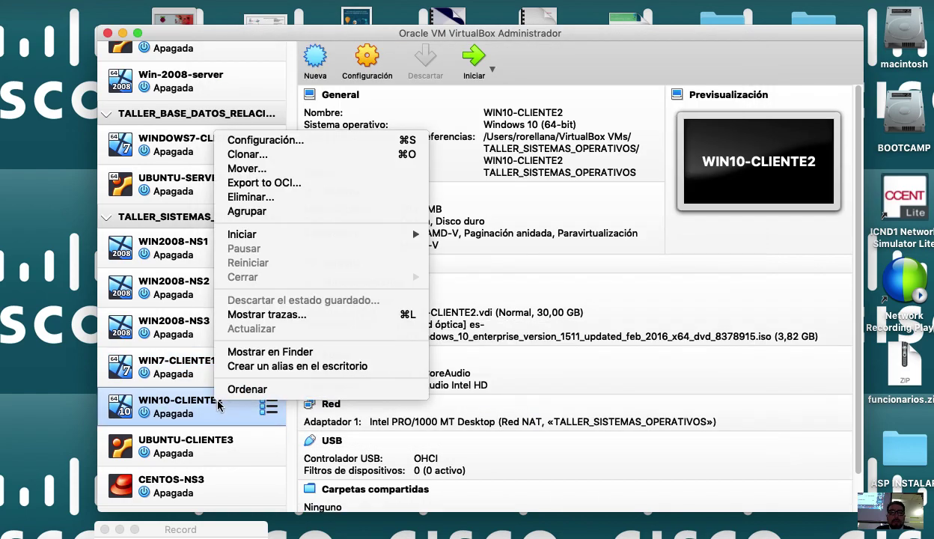
- Set WIN10-CLIENTE2's Adapter 1 to Red interna intnet and apply the change
left_click(315, 142)
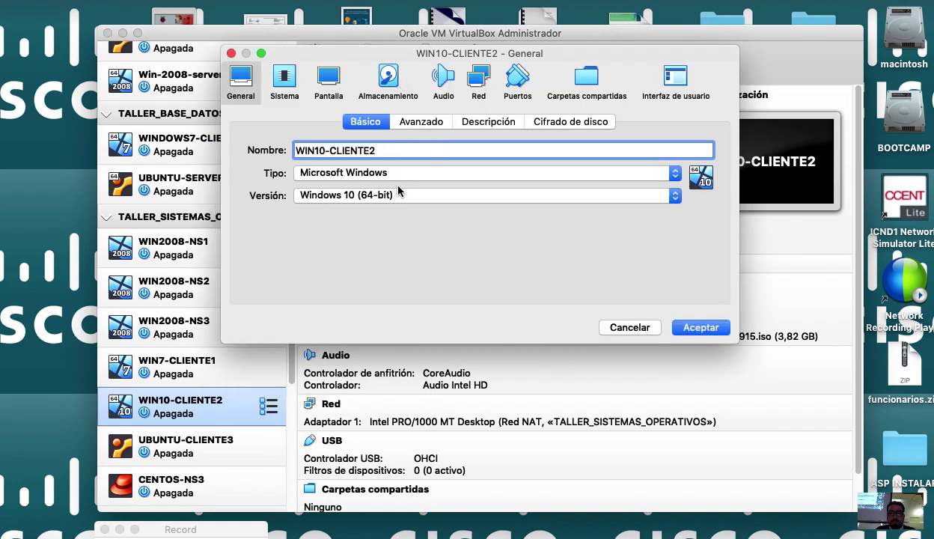
left_click(480, 77)
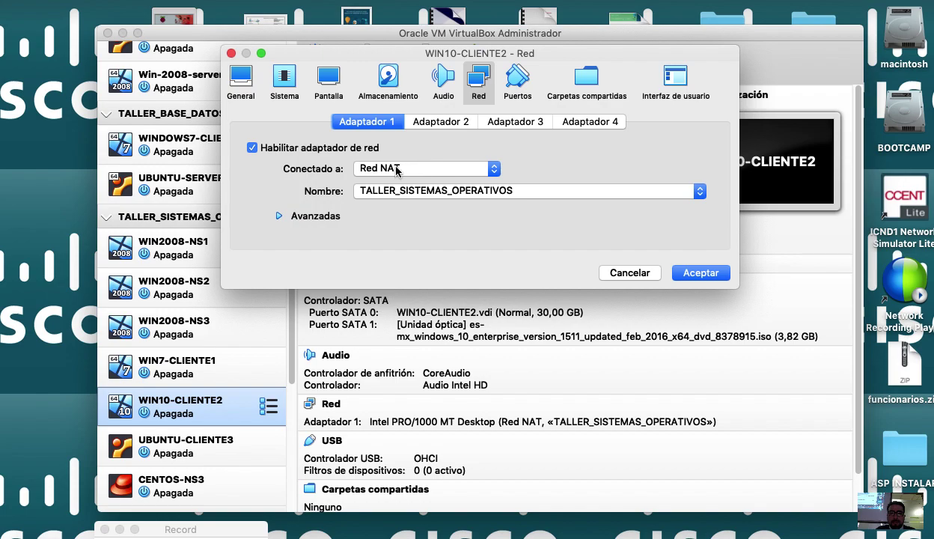
left_click(390, 169)
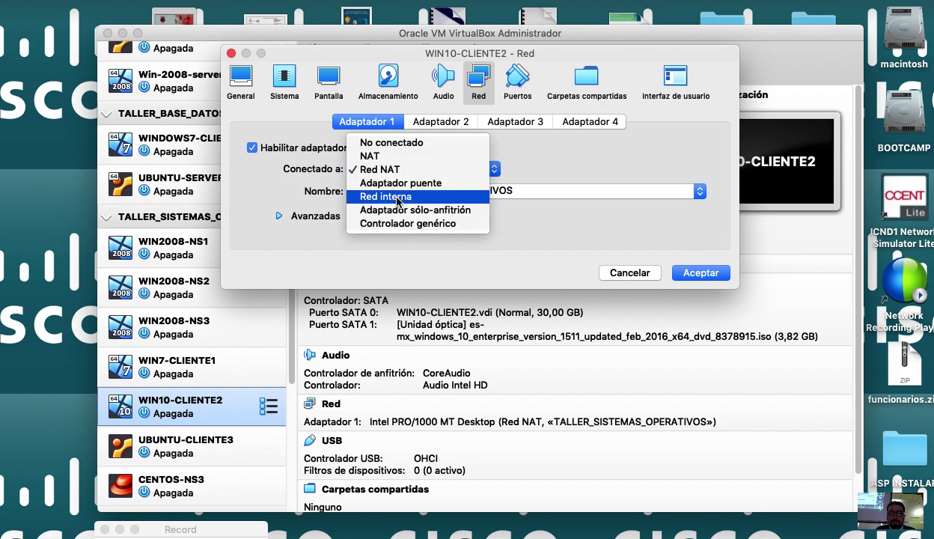
left_click(397, 197)
left_click(316, 218)
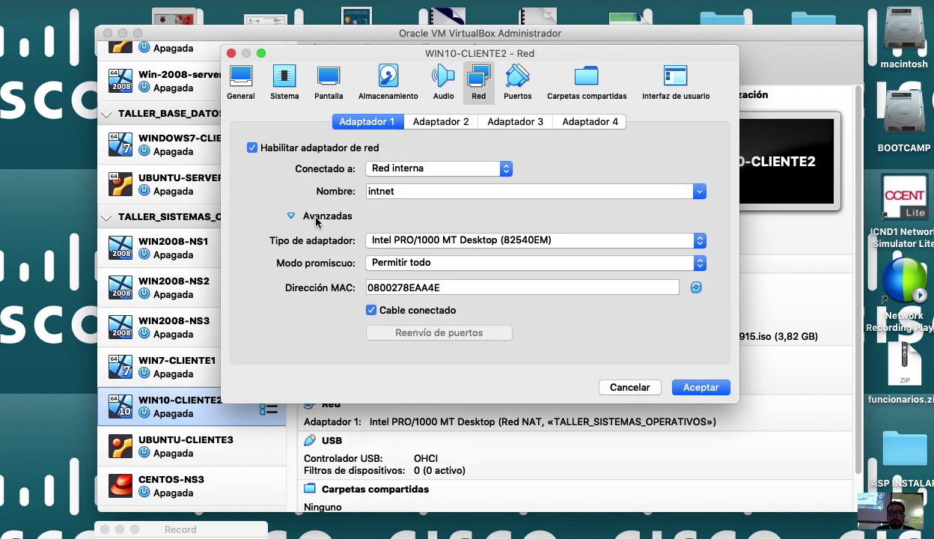
left_click(688, 383)
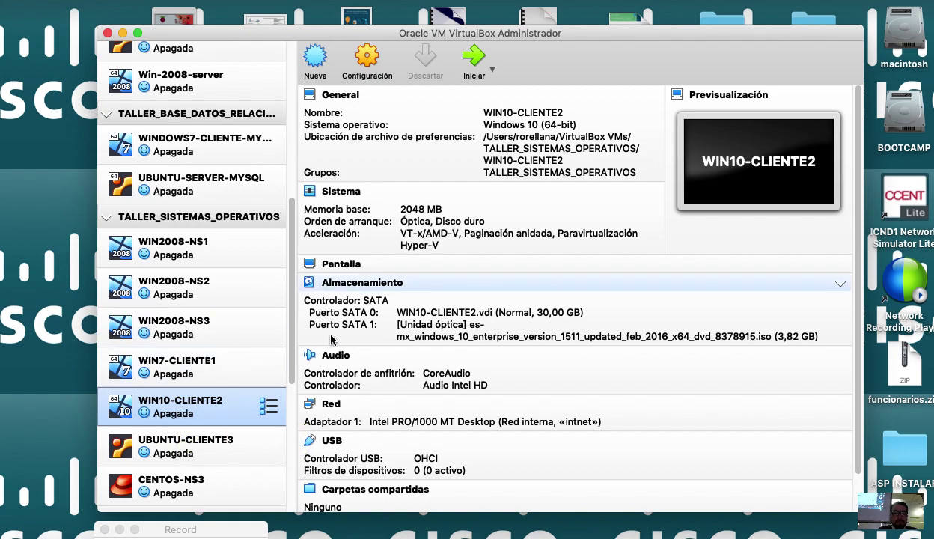
- Start a new machine named WINXP-CLIENTE4 in the TALLER_SISTEMAS_OPERATIVOS group as Windows XP (32-bit)
left_click(185, 217)
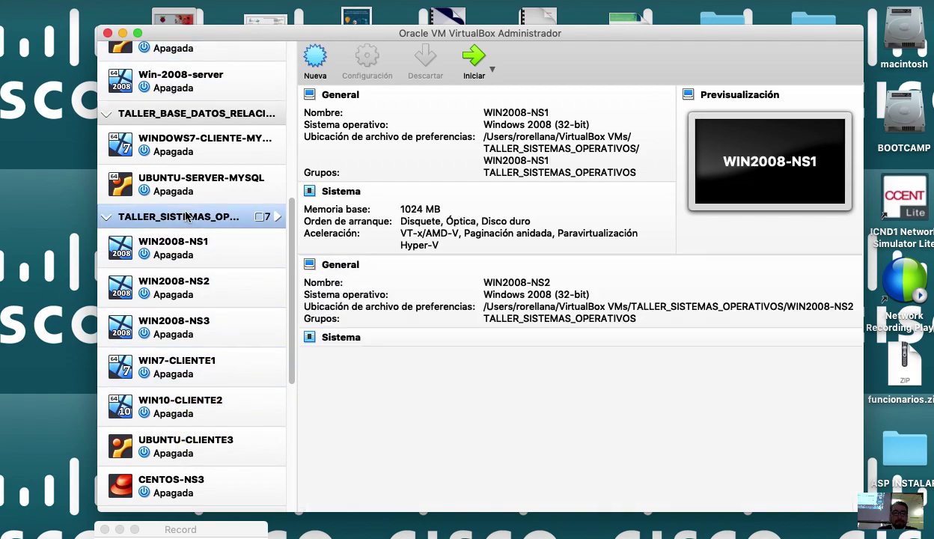
right_click(186, 216)
left_click(211, 225)
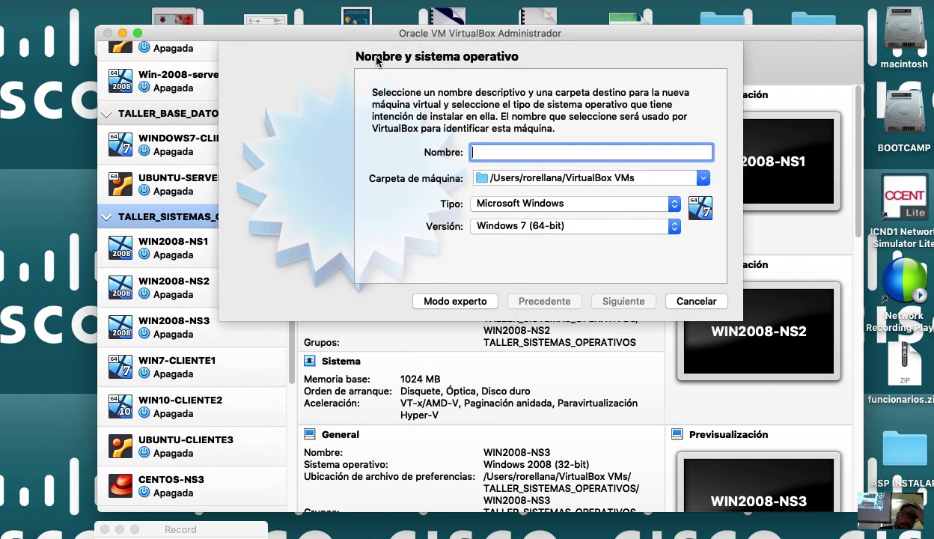
type("WI")
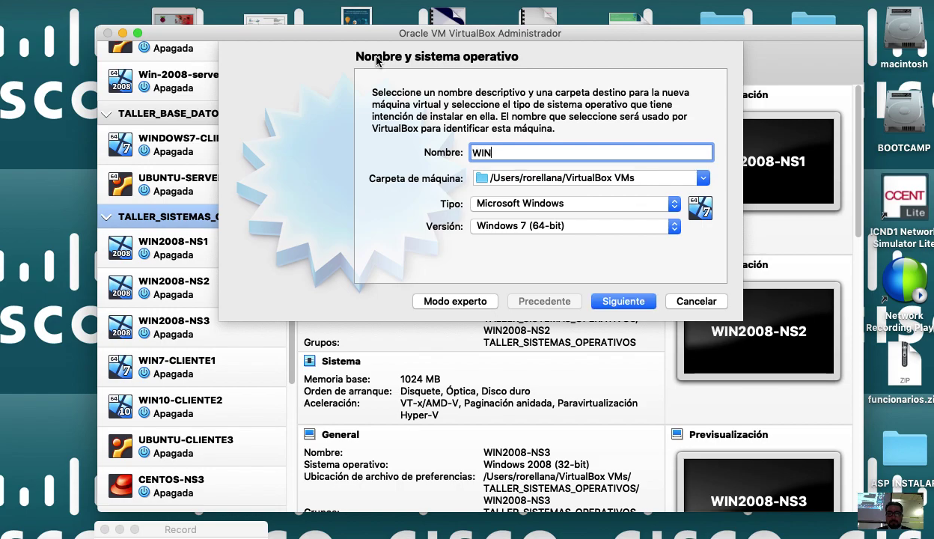
type("NXP-CLIENTE4")
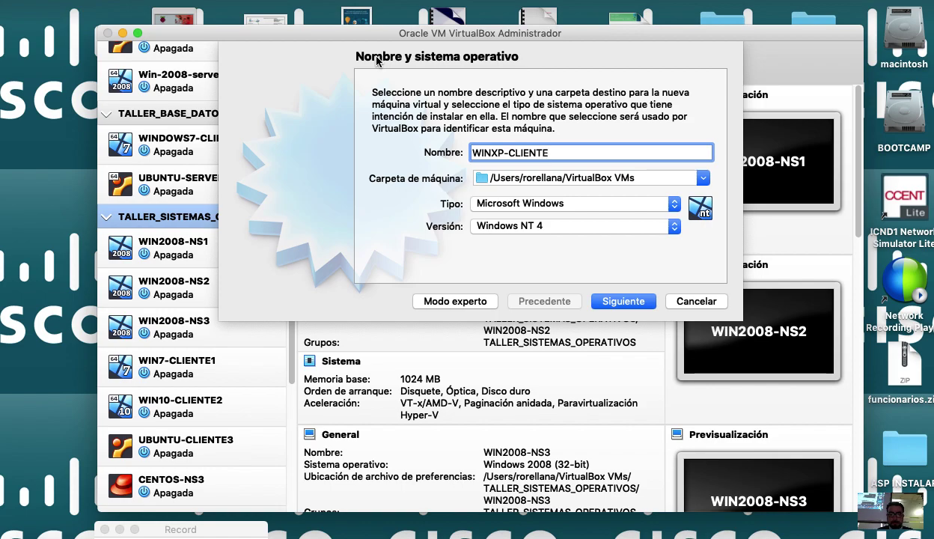
left_click(564, 228)
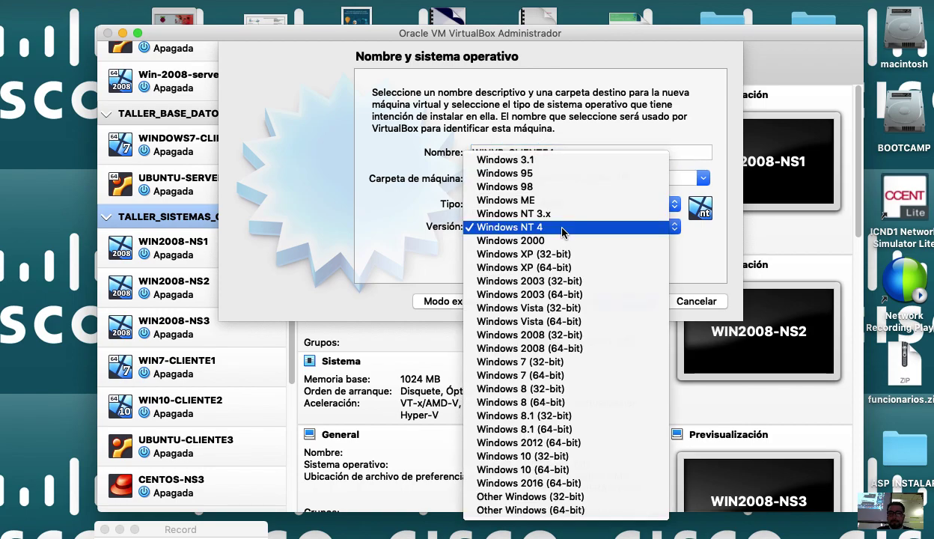
left_click(563, 254)
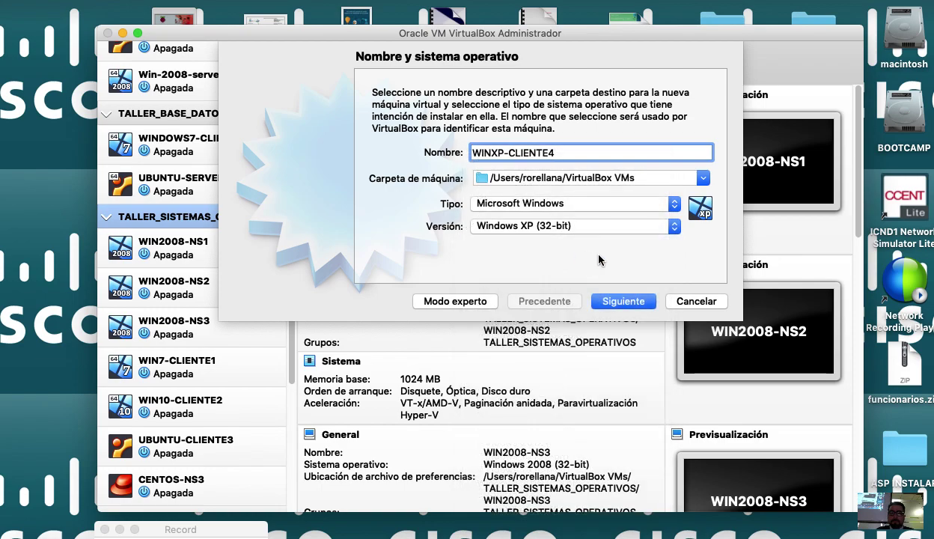
left_click(640, 301)
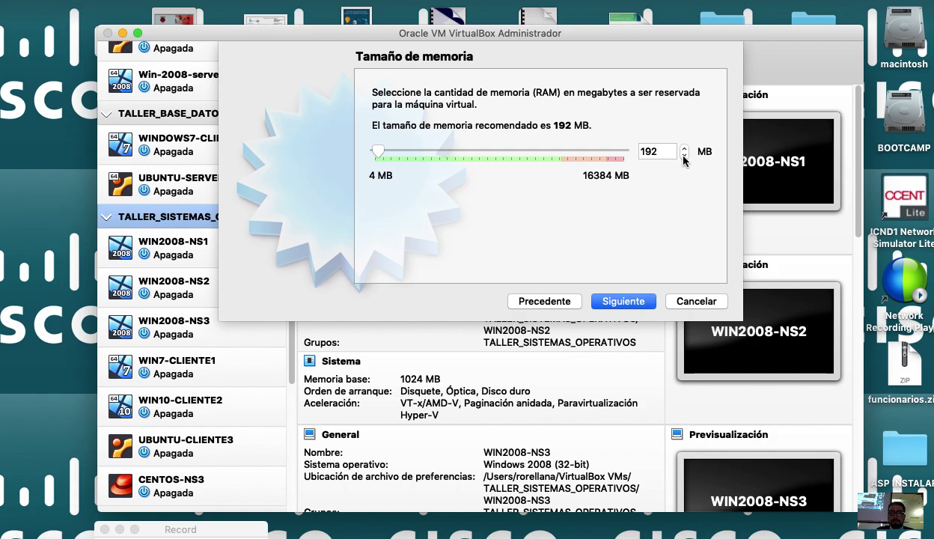
- Give WINXP-CLIENTE4 512 MB of memory and a new 20 GB VDI hard disk
double_click(648, 151)
type("512")
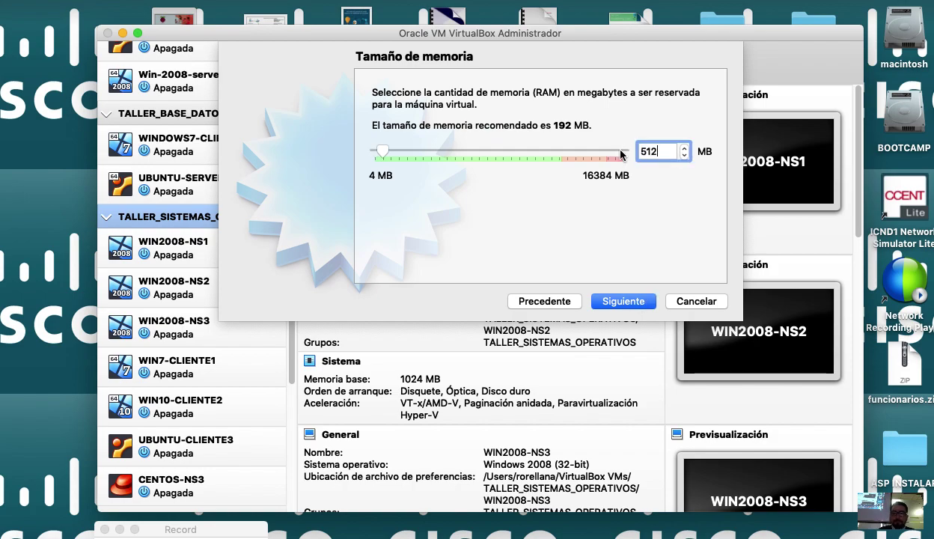
left_click(635, 303)
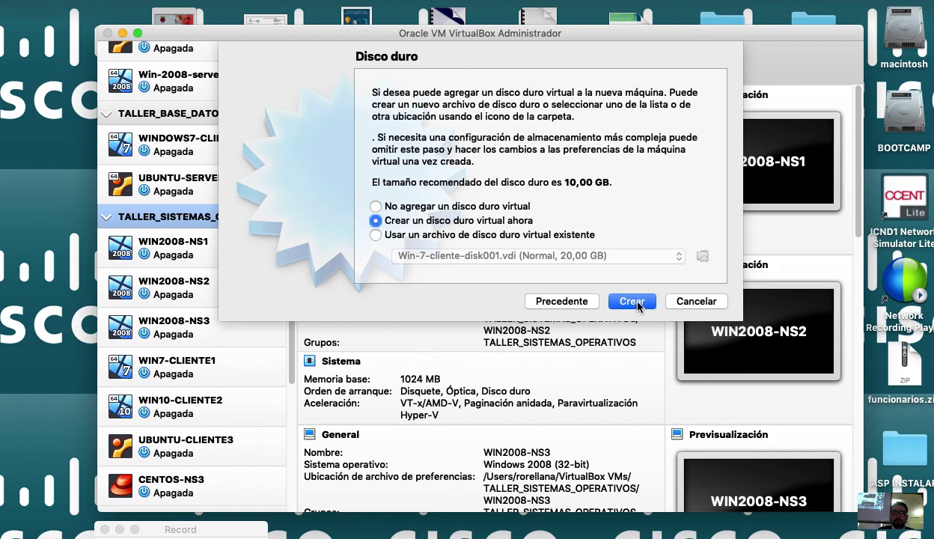
left_click(638, 302)
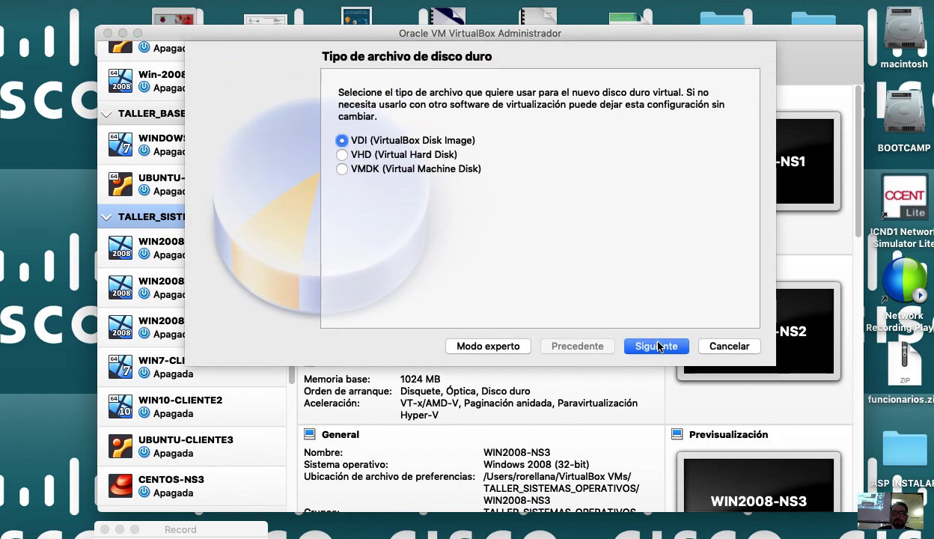
left_click(656, 346)
left_click(657, 346)
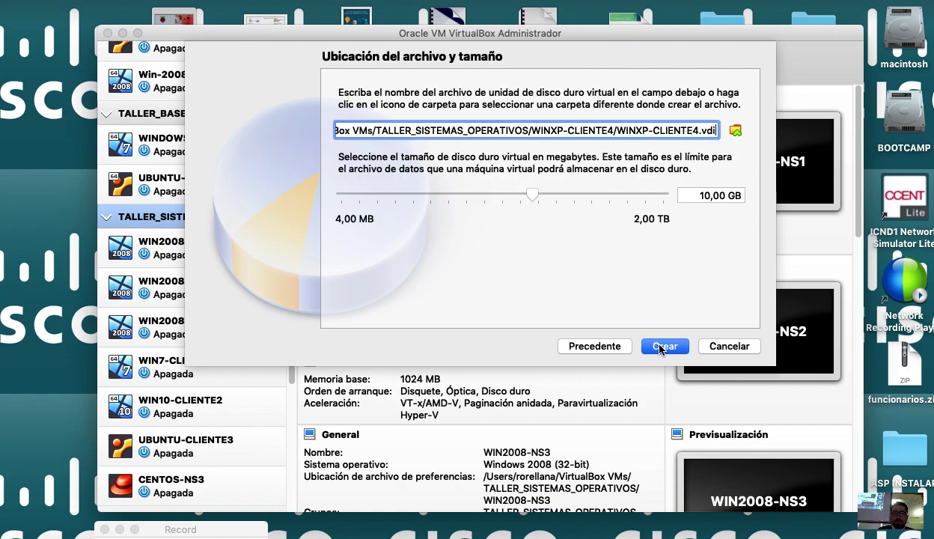
key("BackSpace")
type("2")
left_click(676, 347)
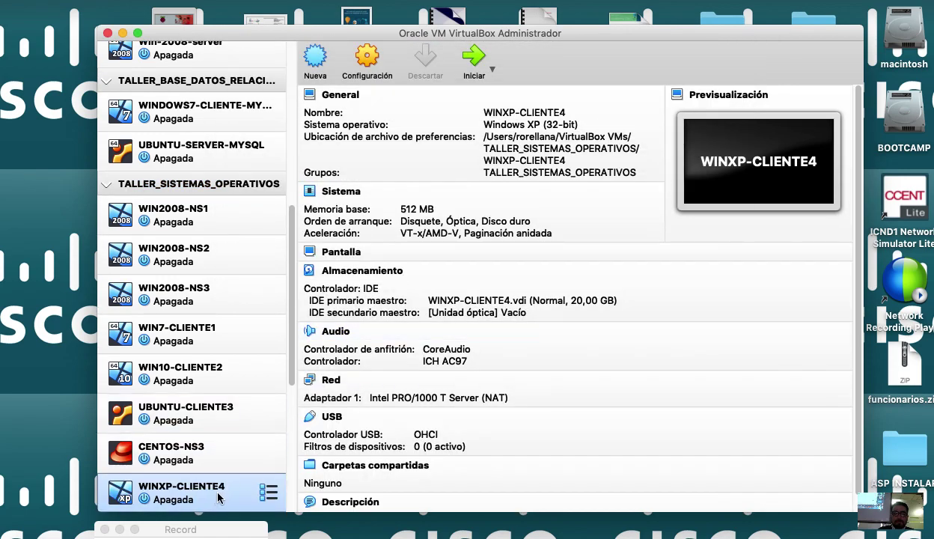
- Move WINXP-CLIENTE4 above UBUNTU-CLIENTE3 and set boot order to optical, then hard disk
left_click_drag(221, 502, 203, 404)
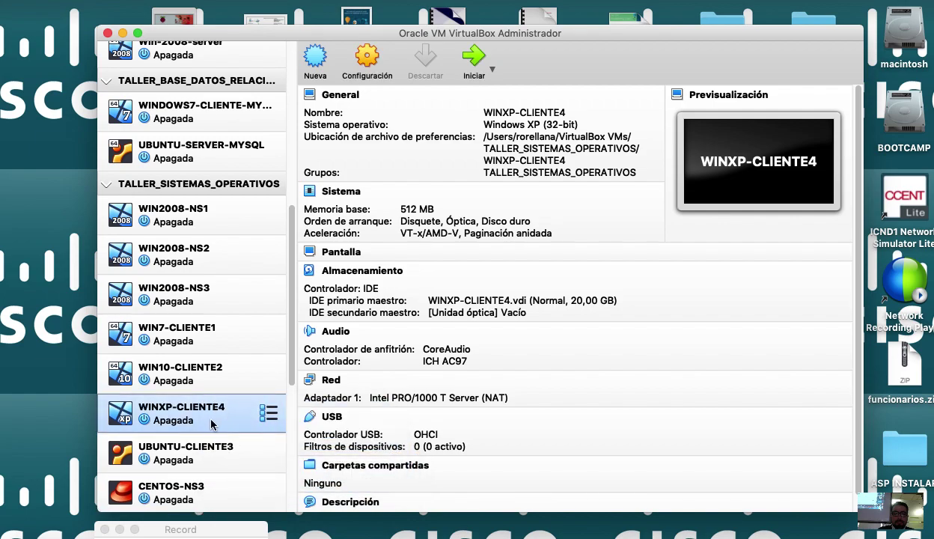
right_click(204, 419)
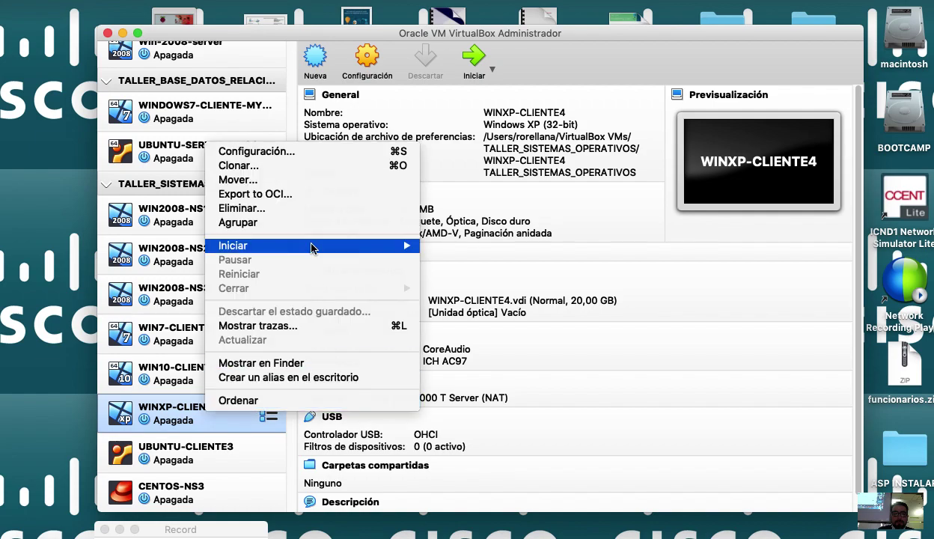
left_click(297, 152)
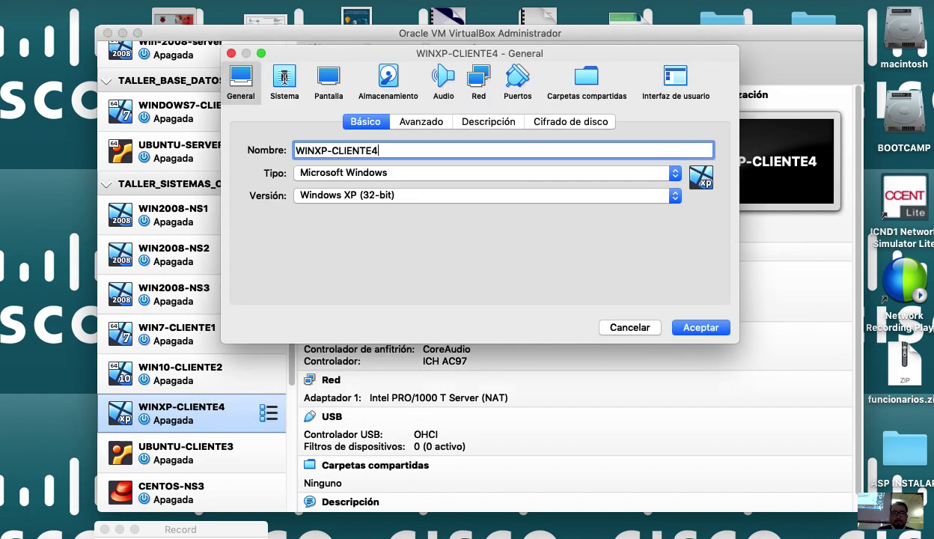
left_click(285, 78)
left_click(393, 193)
left_click(425, 209)
left_click(492, 193)
left_click(453, 222)
left_click(492, 194)
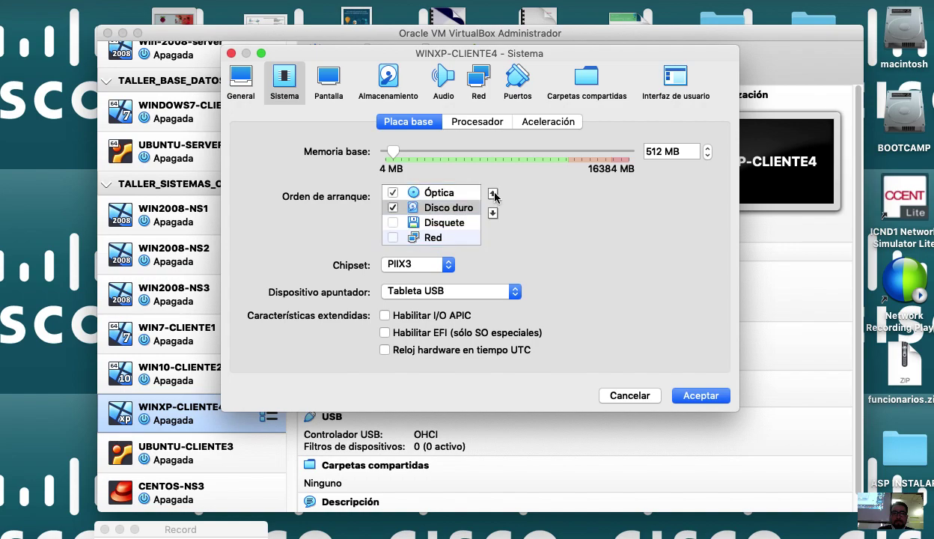
- Insert win xp.iso into WINXP-CLIENTE4's empty optical drive
left_click(397, 78)
left_click(272, 181)
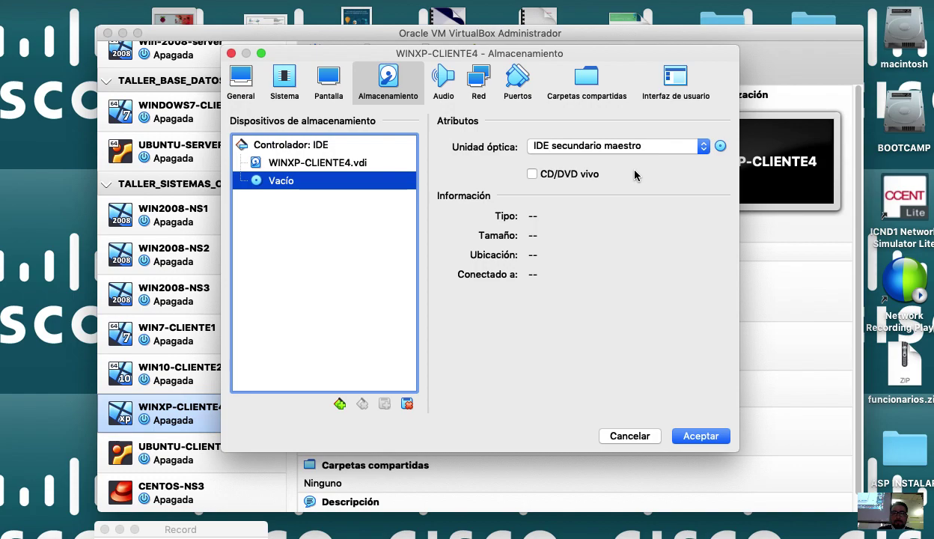
left_click(720, 146)
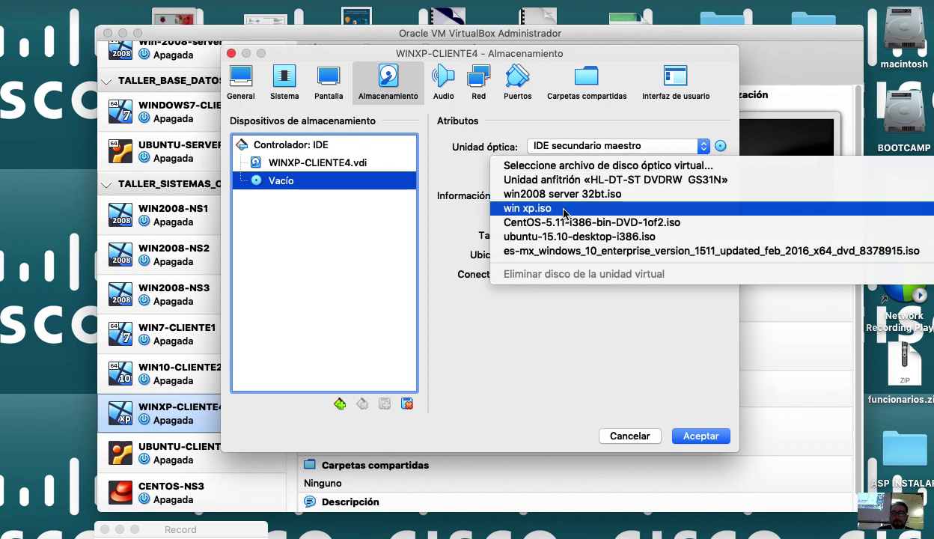
left_click(563, 210)
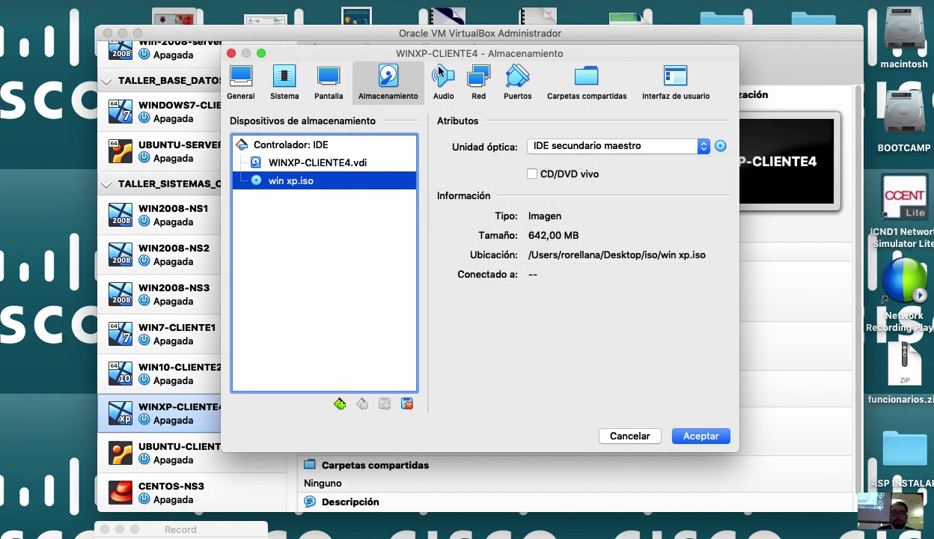
- Connect Adapter 1 to Red interna with promiscuous mode Permitir todo and apply
left_click(480, 78)
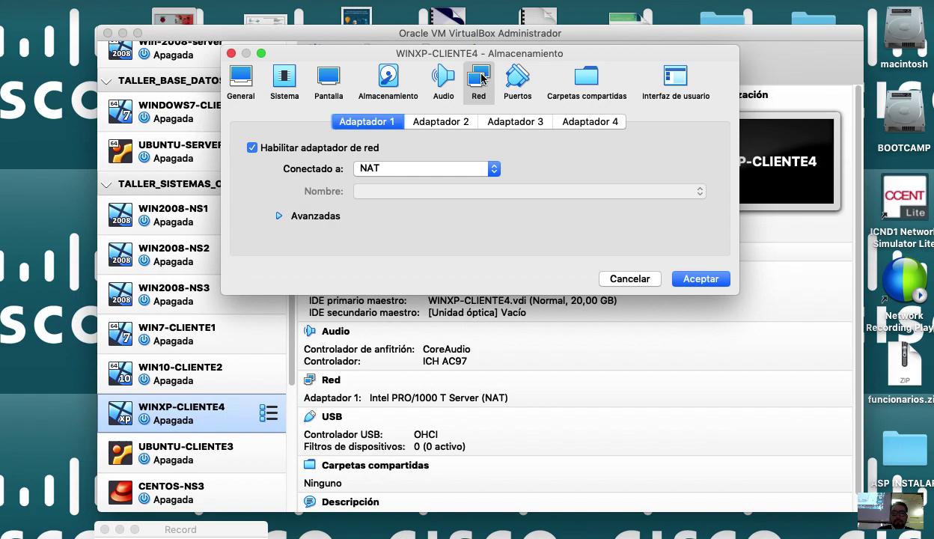
left_click(430, 169)
left_click(437, 210)
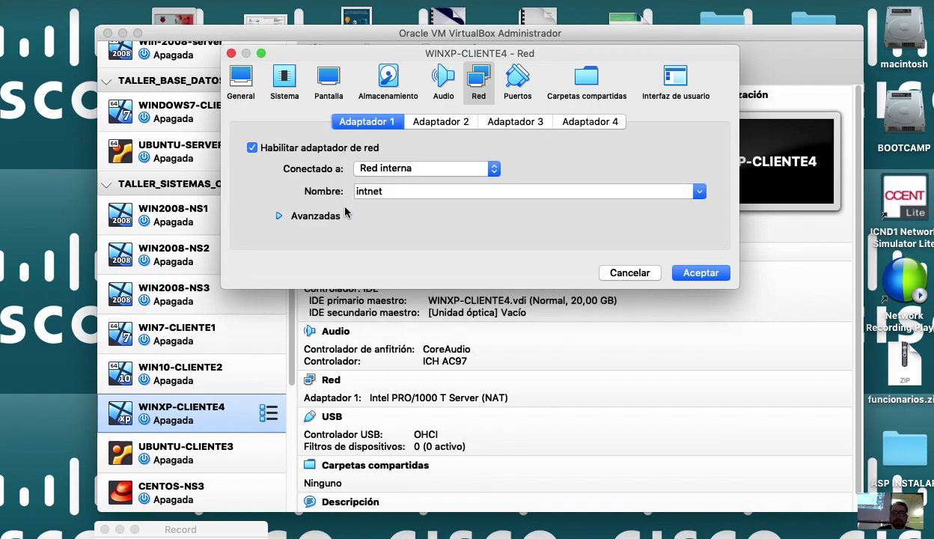
left_click(324, 218)
left_click(396, 262)
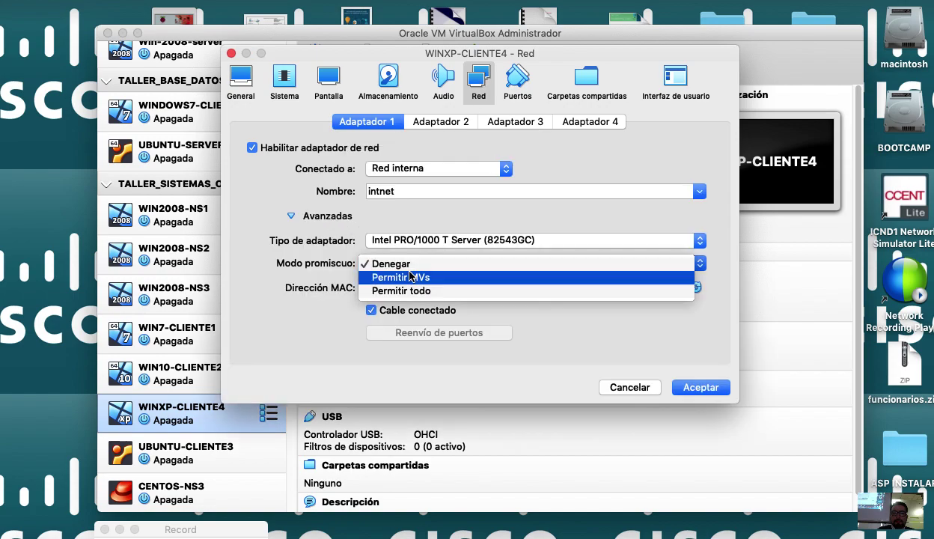
left_click(417, 291)
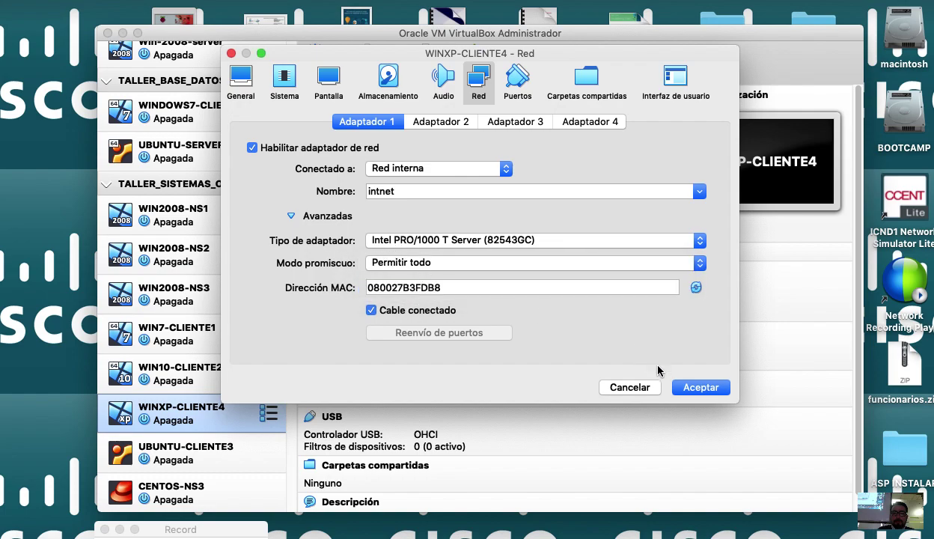
left_click(701, 388)
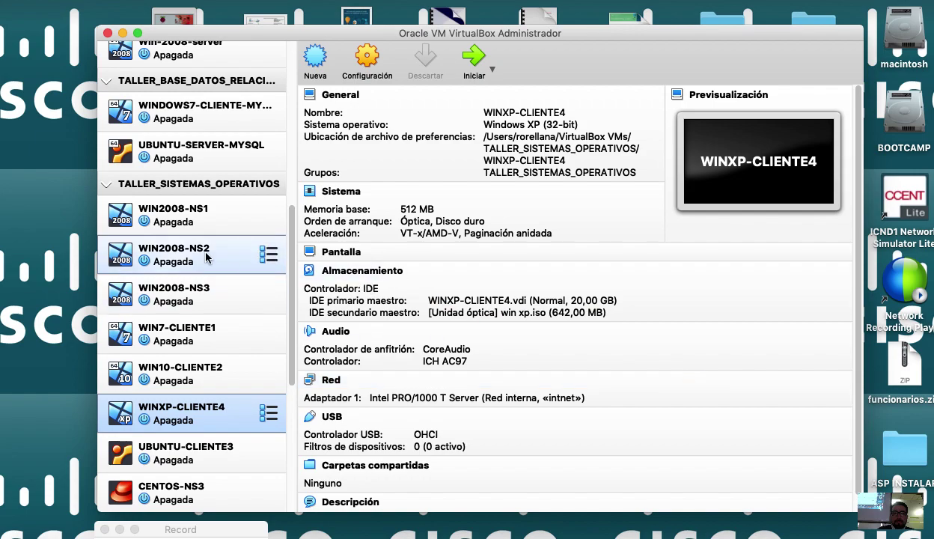
- Start WINXP-CLIENTE4 while the WIN2008-NS3 machine is running
left_click(212, 294)
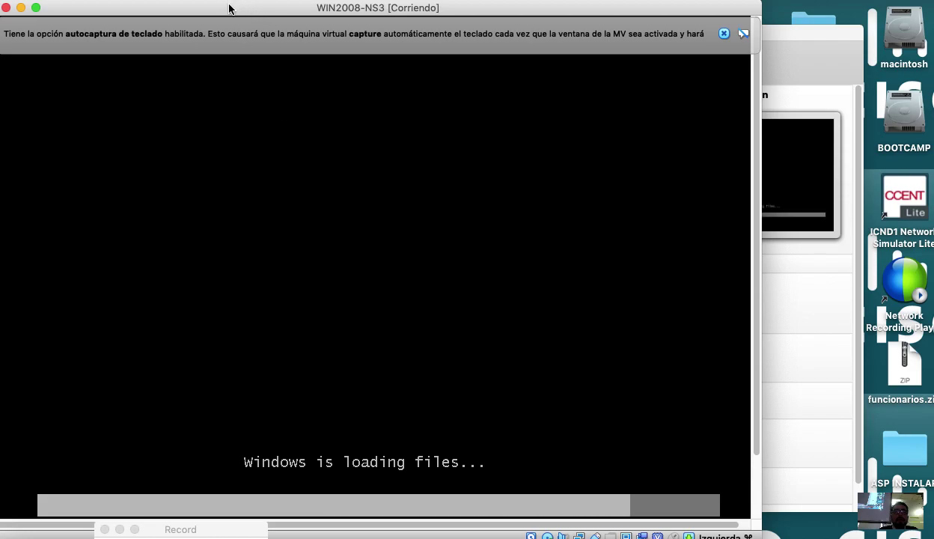
left_click_drag(229, 8, 421, 26)
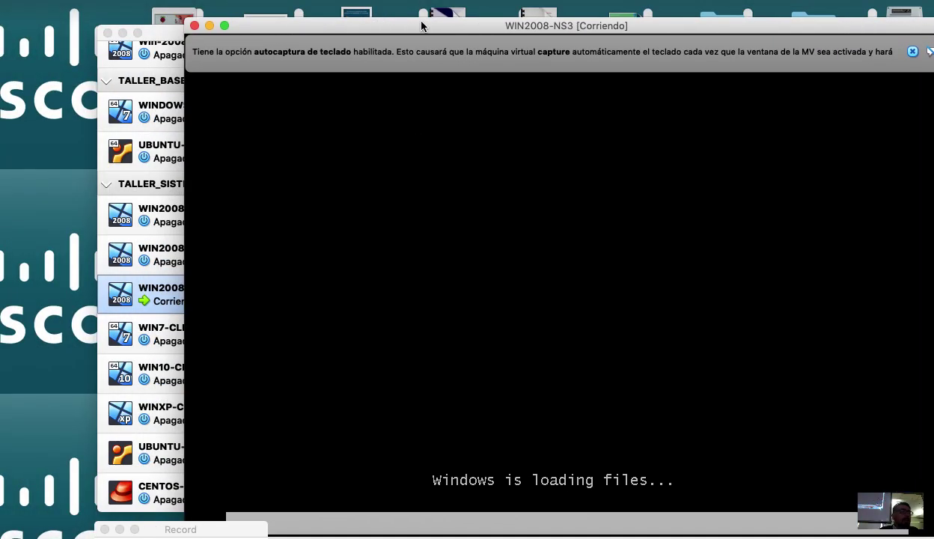
left_click_drag(419, 29, 453, 15)
left_click(180, 408)
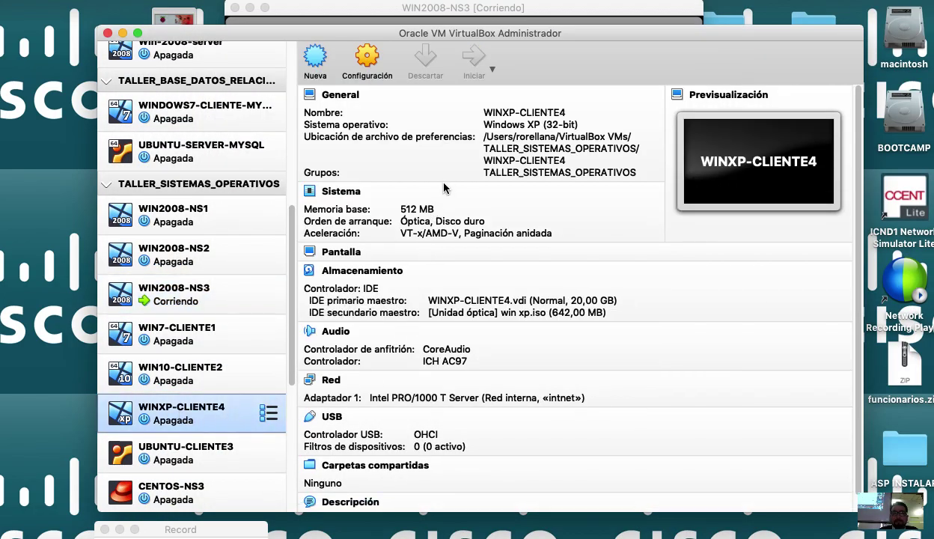
left_click(473, 58)
- Arrange both machine windows side by side and dismiss each keyboard auto-capture notice
left_click_drag(387, 33, 334, 90)
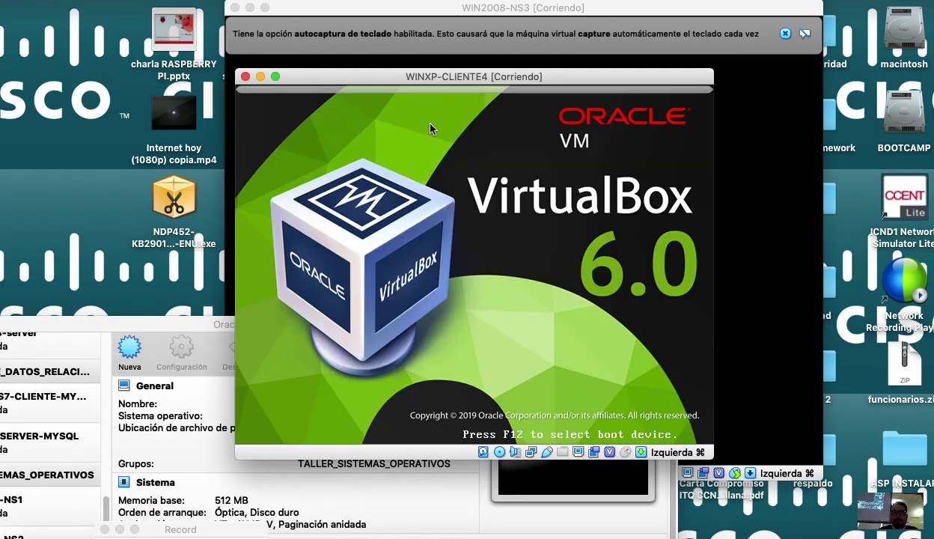
left_click_drag(451, 14, 244, 37)
left_click_drag(632, 69, 782, 48)
left_click_drag(306, 35, 380, 33)
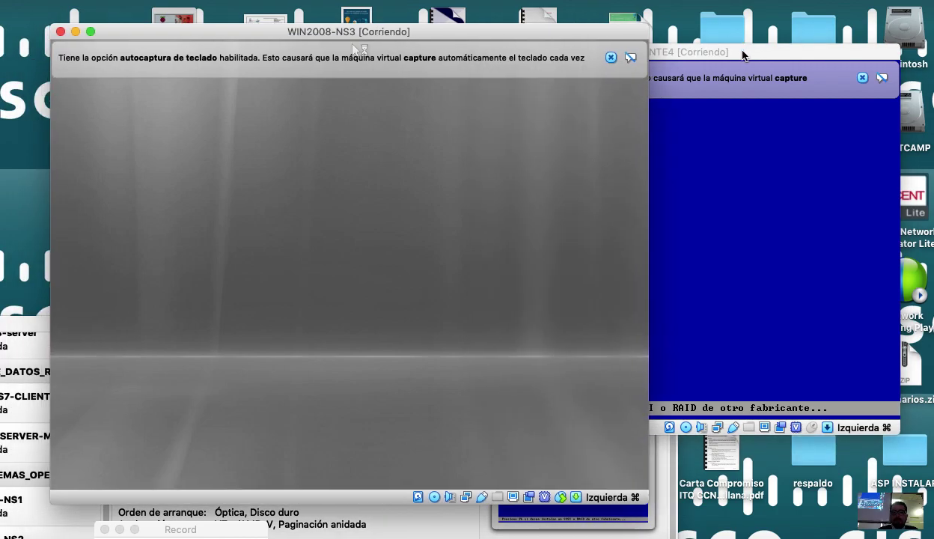
left_click_drag(724, 50, 725, 38)
left_click_drag(419, 35, 383, 36)
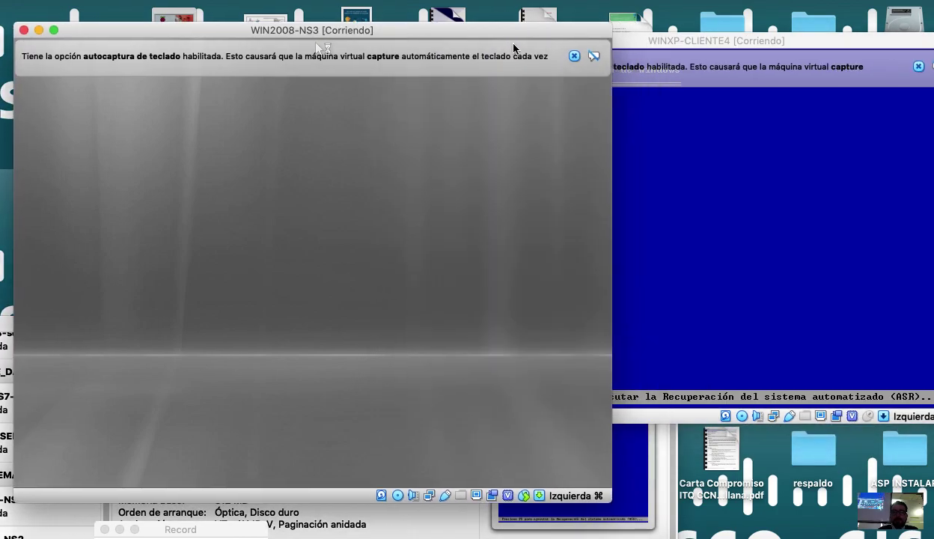
left_click(574, 56)
left_click_drag(662, 43, 610, 43)
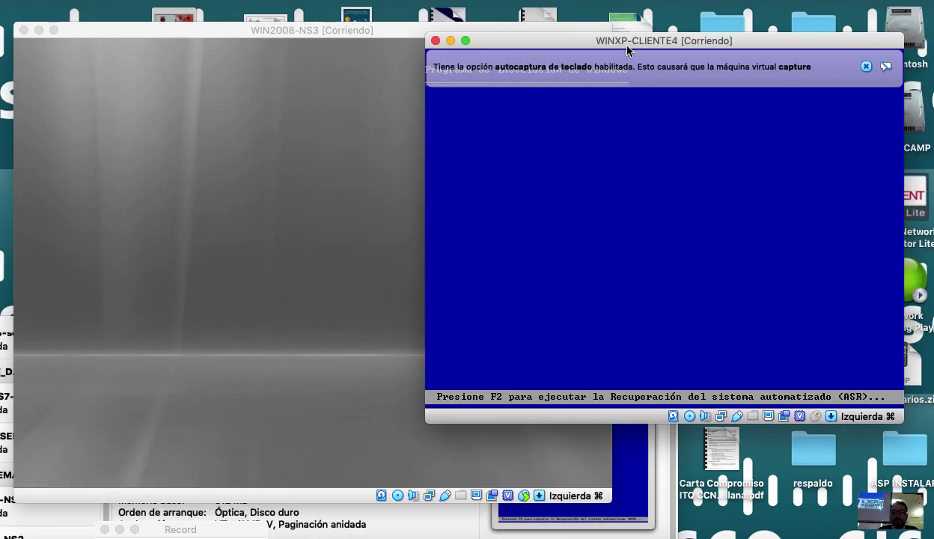
left_click(866, 68)
left_click_drag(693, 44, 739, 58)
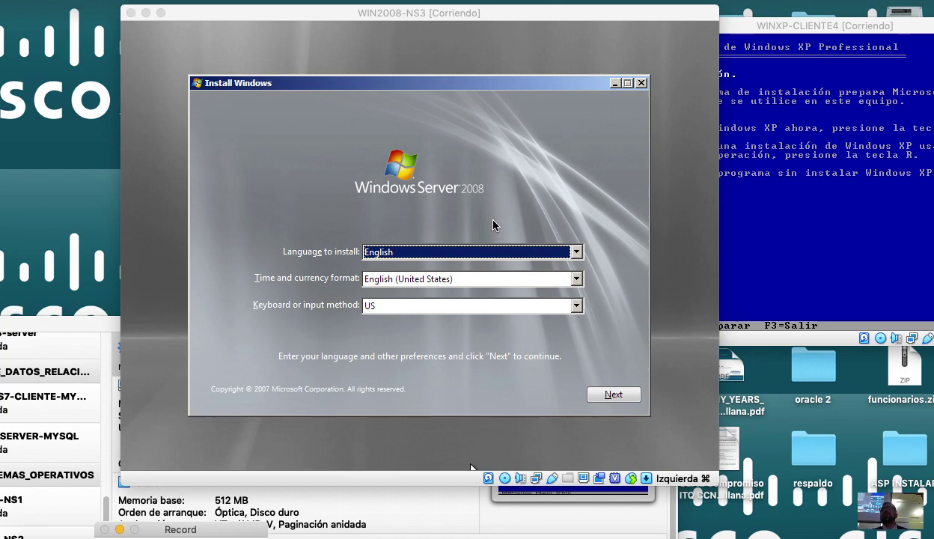
- Begin the Windows Server 2008 install, skipping the product key with automatic activation off
left_click(610, 395)
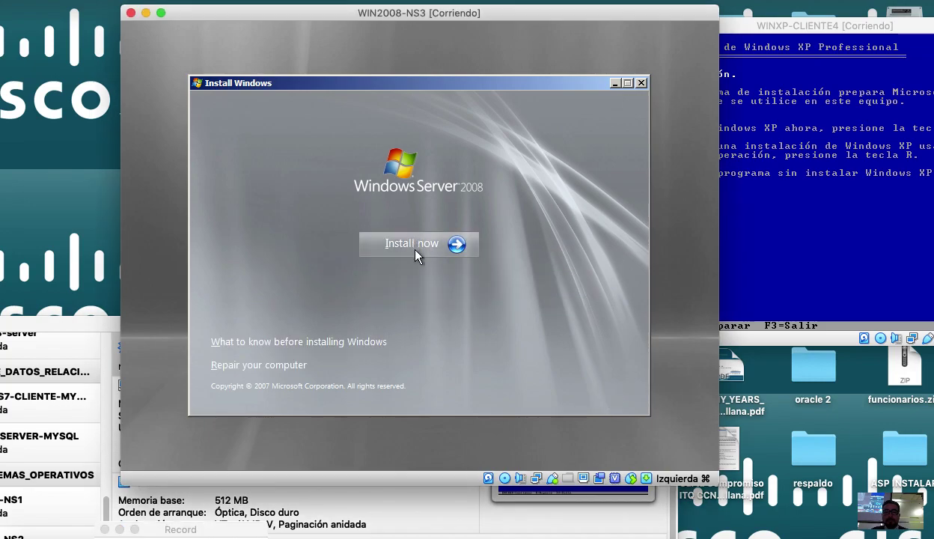
left_click(411, 245)
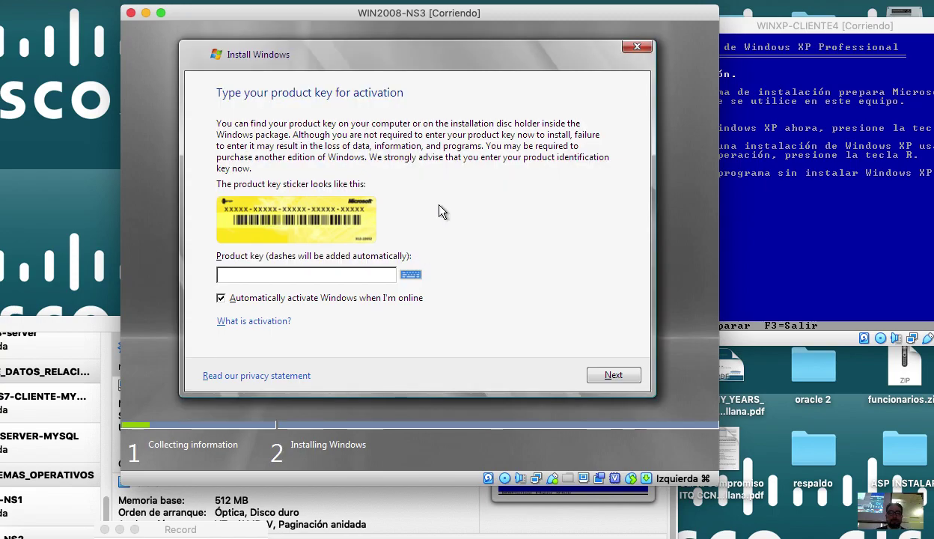
left_click(236, 298)
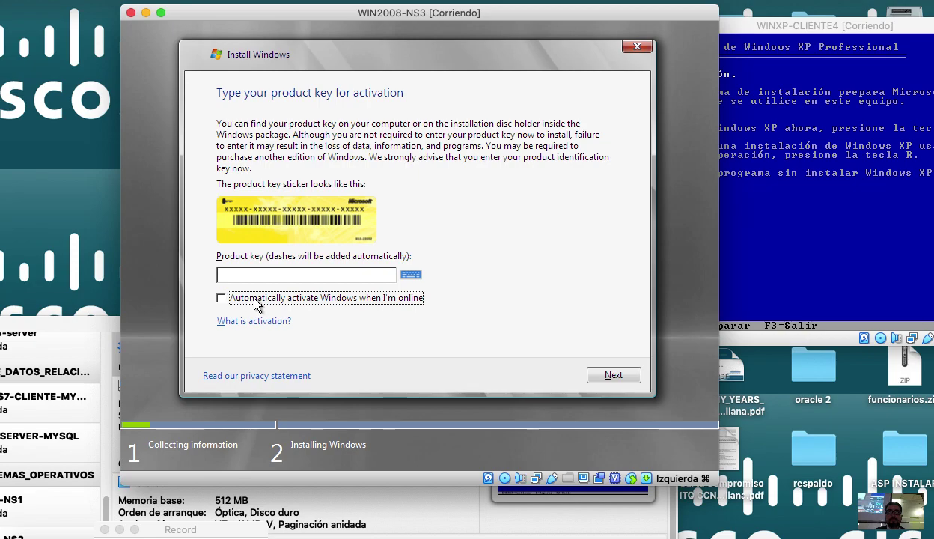
left_click(613, 376)
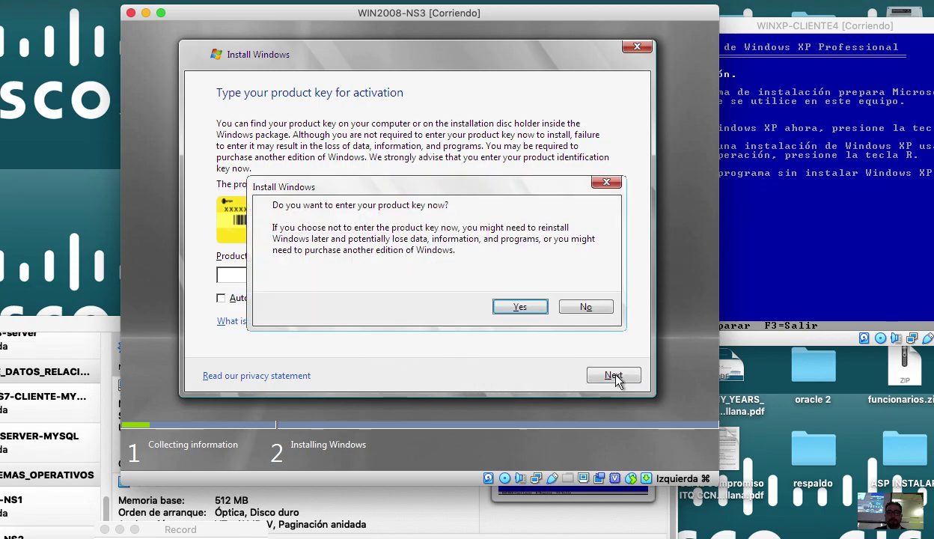
left_click(585, 306)
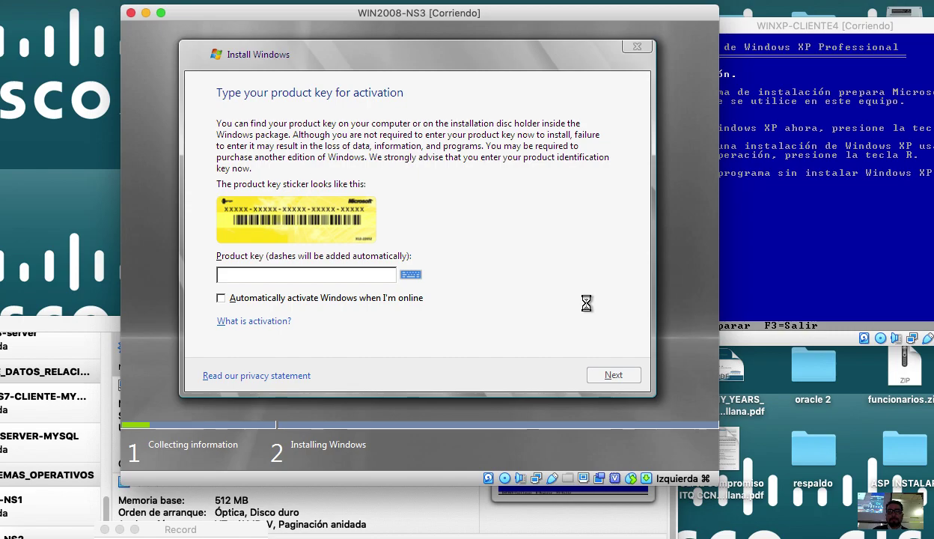
- Choose Windows Server 2008 Standard (Full Installation), confirm the edition, and continue to the license
double_click(44, 322)
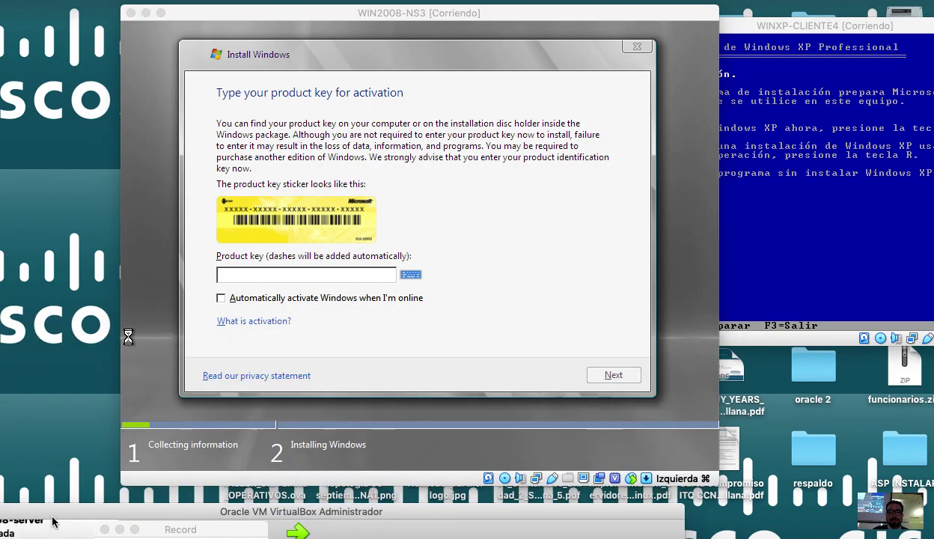
left_click(546, 279)
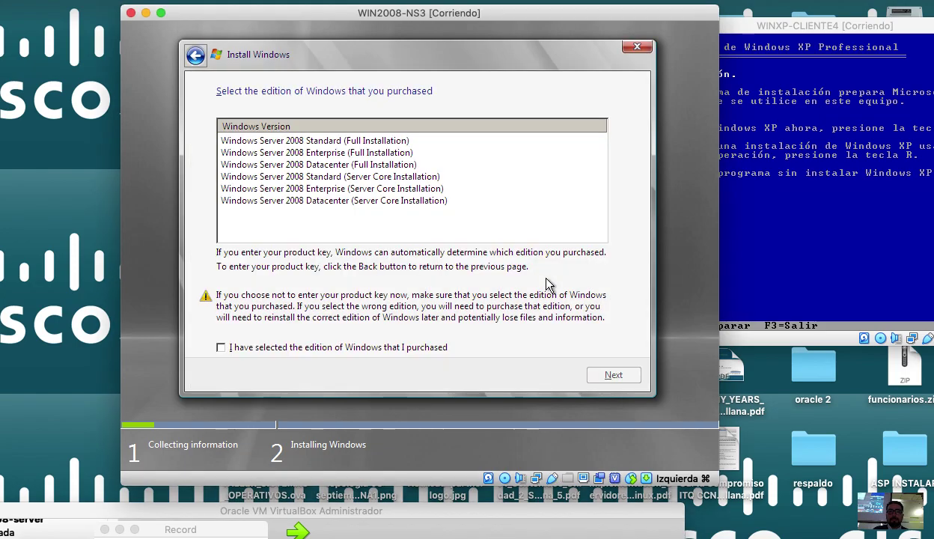
left_click(359, 143)
left_click(221, 349)
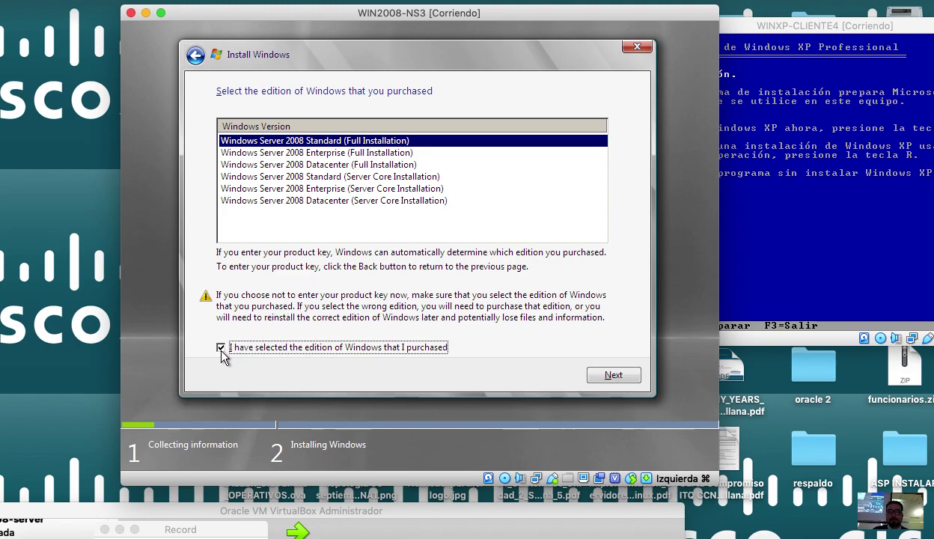
mouse_move(186, 311)
left_mouse_down()
mouse_move(217, 369)
mouse_move(297, 387)
left_mouse_up()
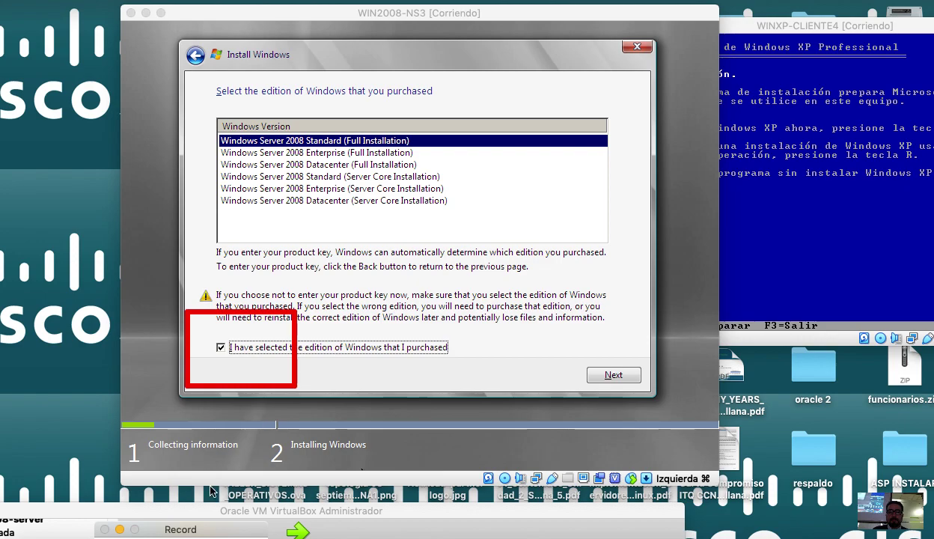
mouse_move(197, 102)
left_mouse_down()
mouse_move(307, 158)
mouse_move(466, 155)
left_mouse_up()
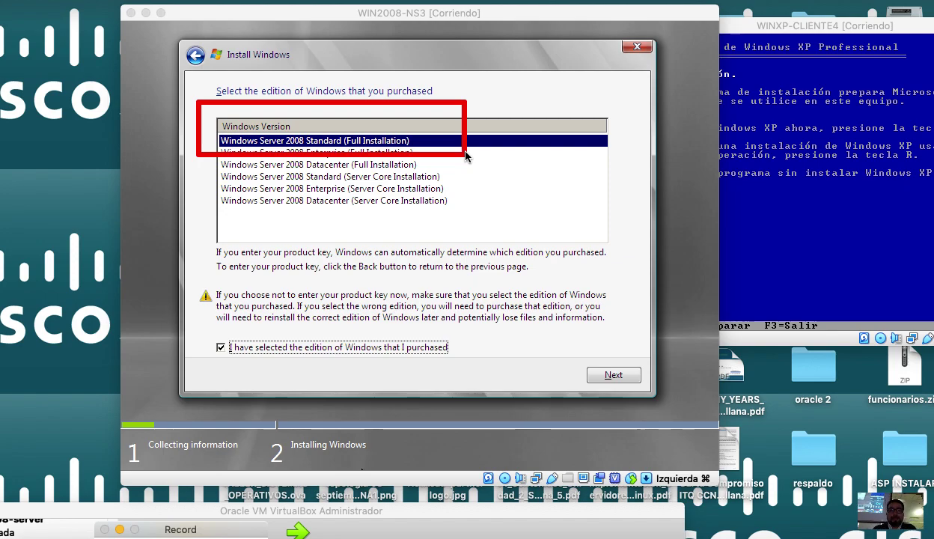
left_click(592, 366)
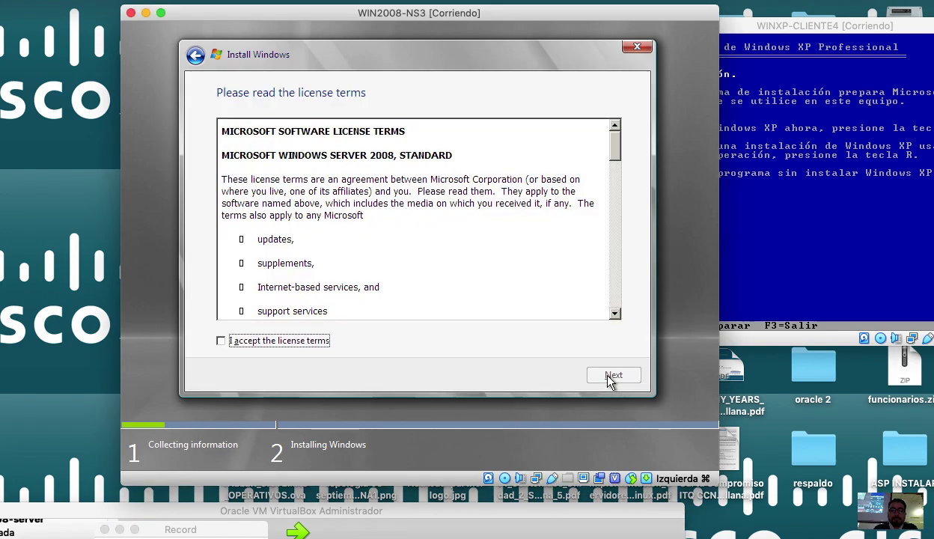
- Accept the license terms and choose a Custom (advanced) installation with drive options shown
left_click(315, 347)
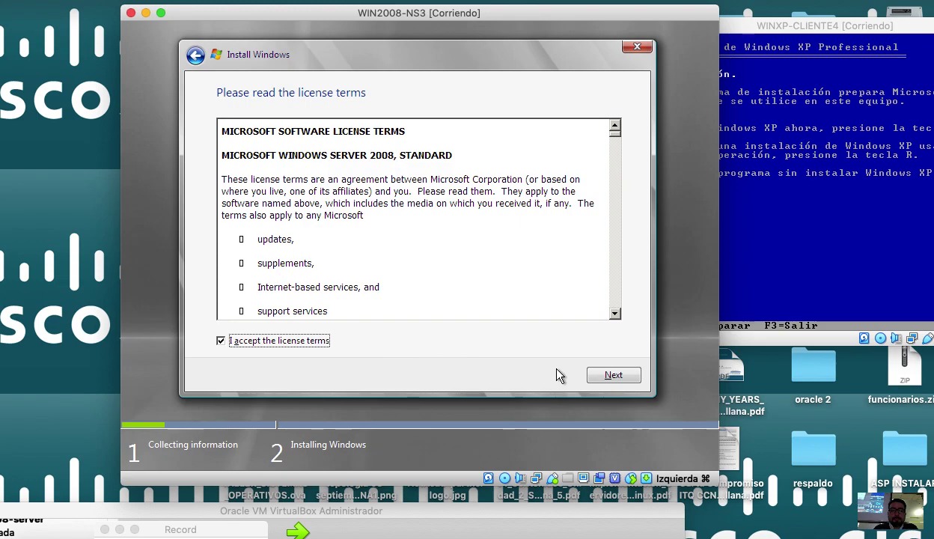
left_click(612, 377)
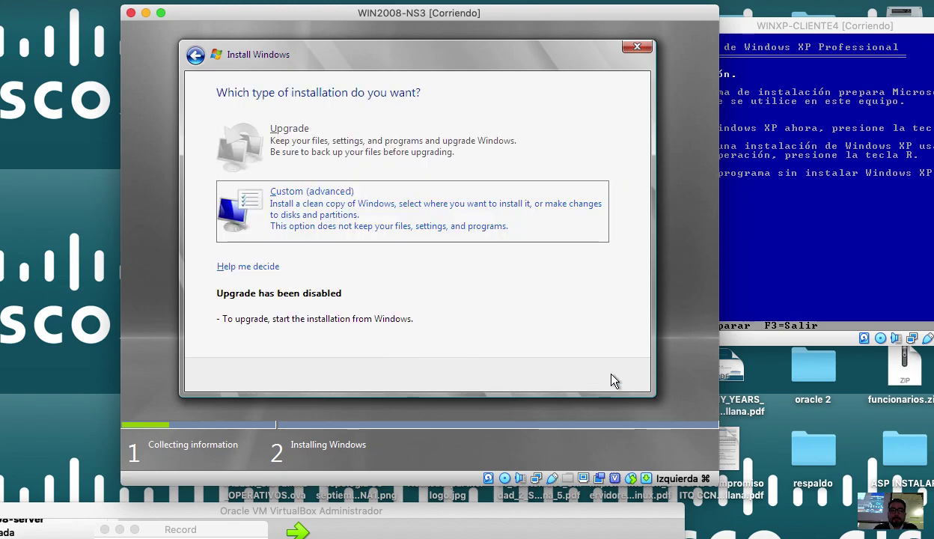
left_click(420, 213)
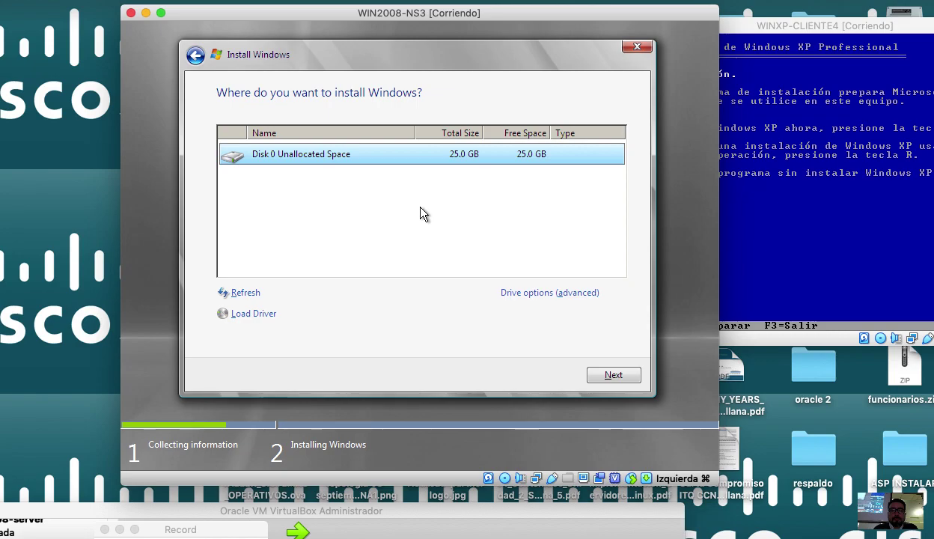
left_click(524, 295)
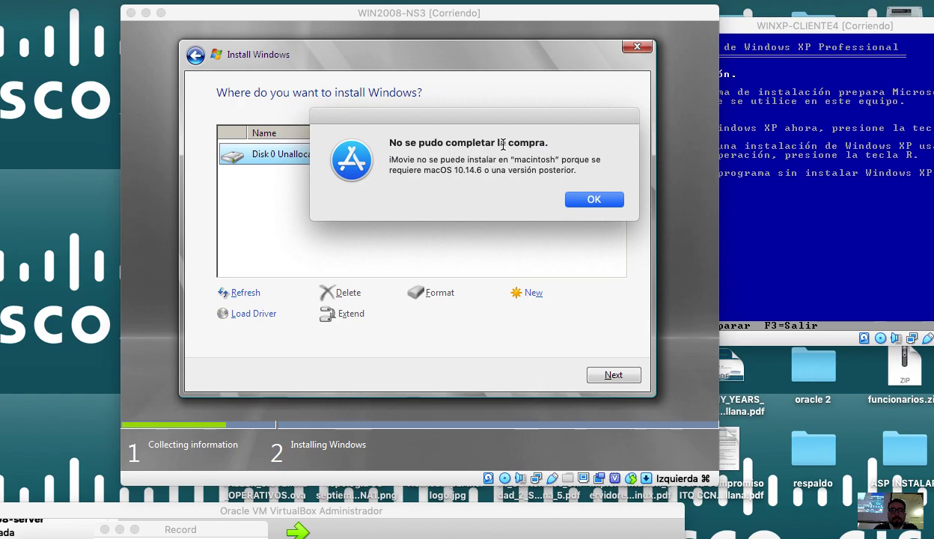
left_click(570, 199)
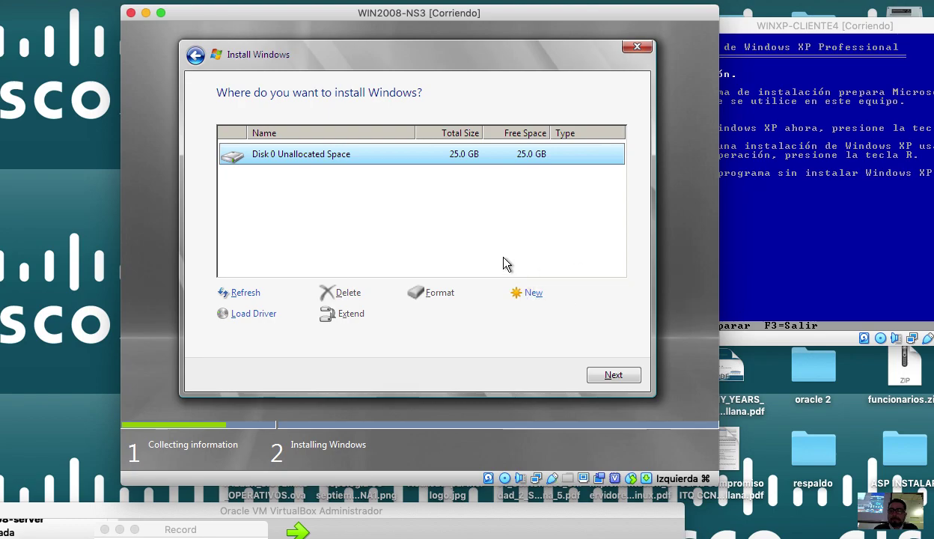
- Create a new 25600 MB partition and start installing Windows onto Disk 0 Partition 1
left_click(533, 300)
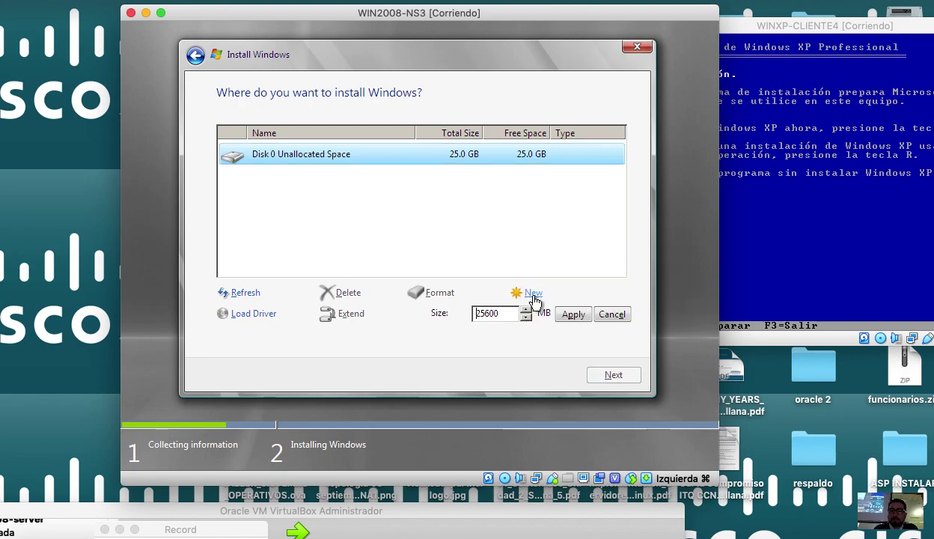
left_click(566, 313)
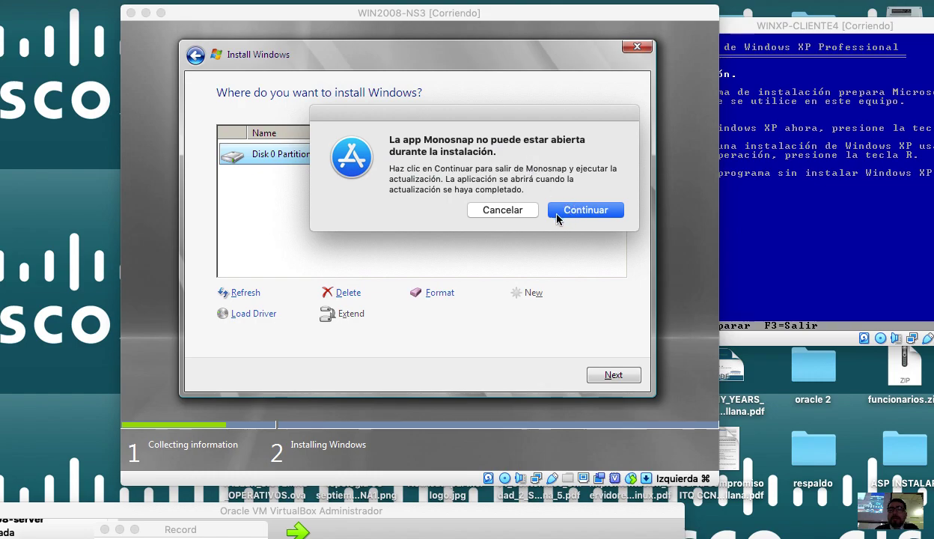
left_click(519, 211)
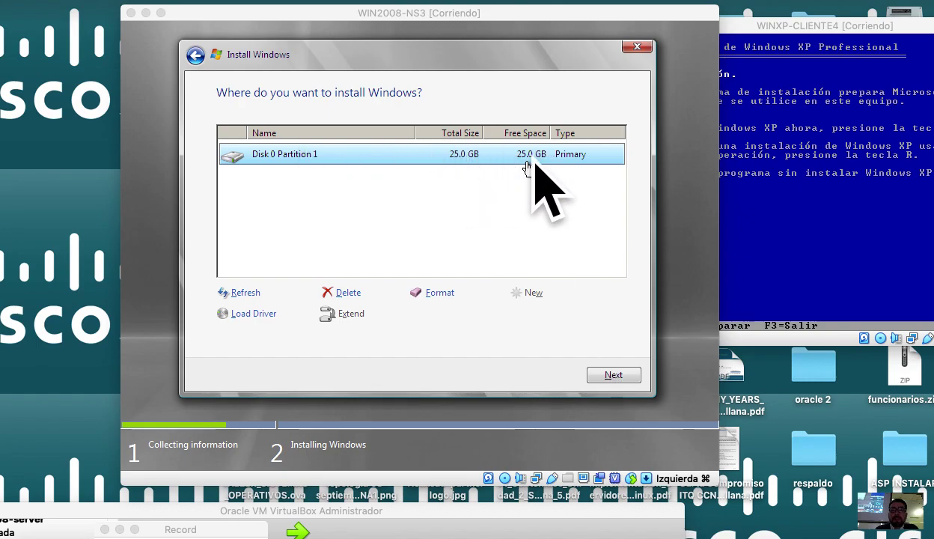
left_click(617, 381)
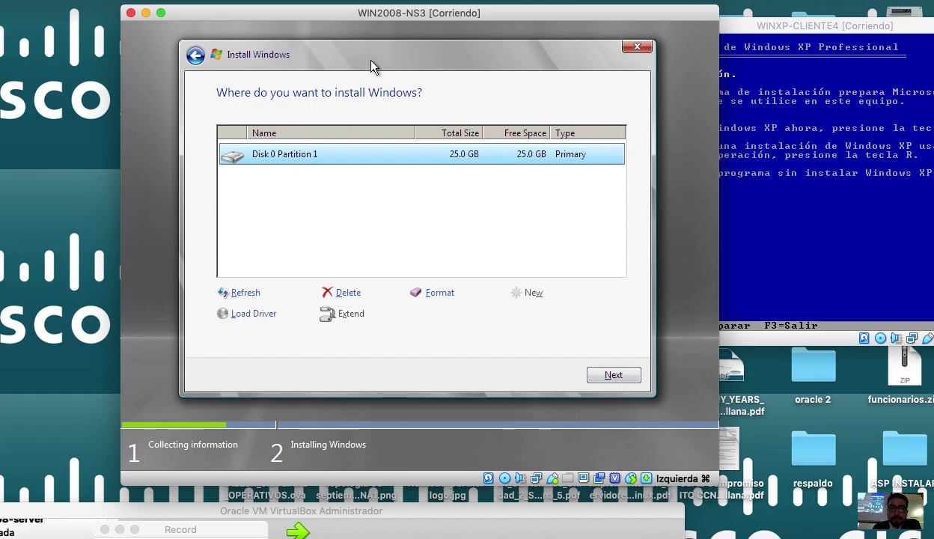
left_click(588, 374)
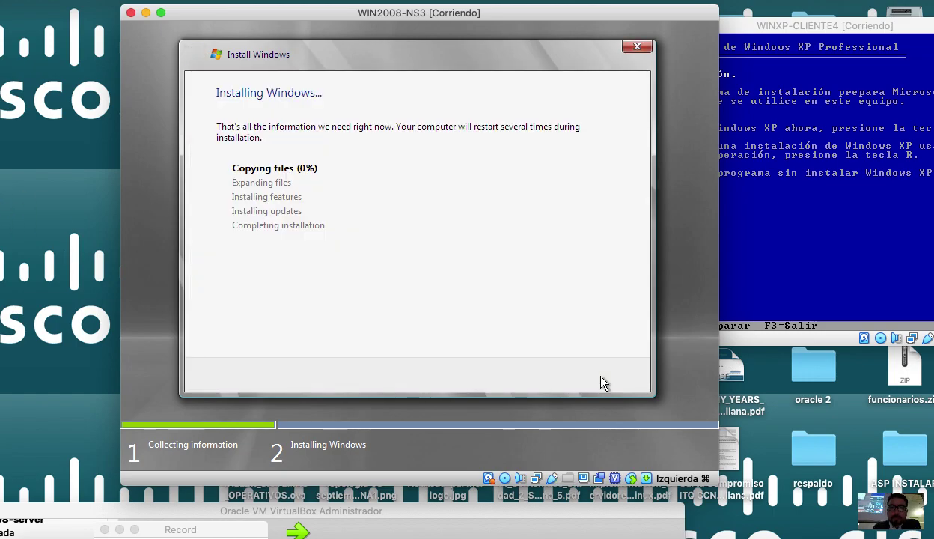
- Move the WIN2008-NS3 window lower and place the WINXP-CLIENTE4 window in front of it
left_click_drag(455, 14, 423, 180)
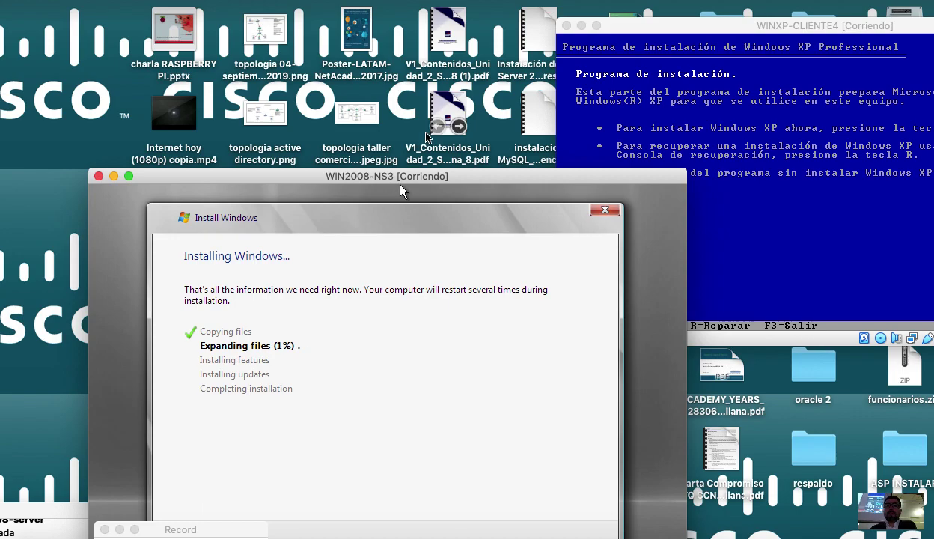
left_click_drag(644, 31, 326, 72)
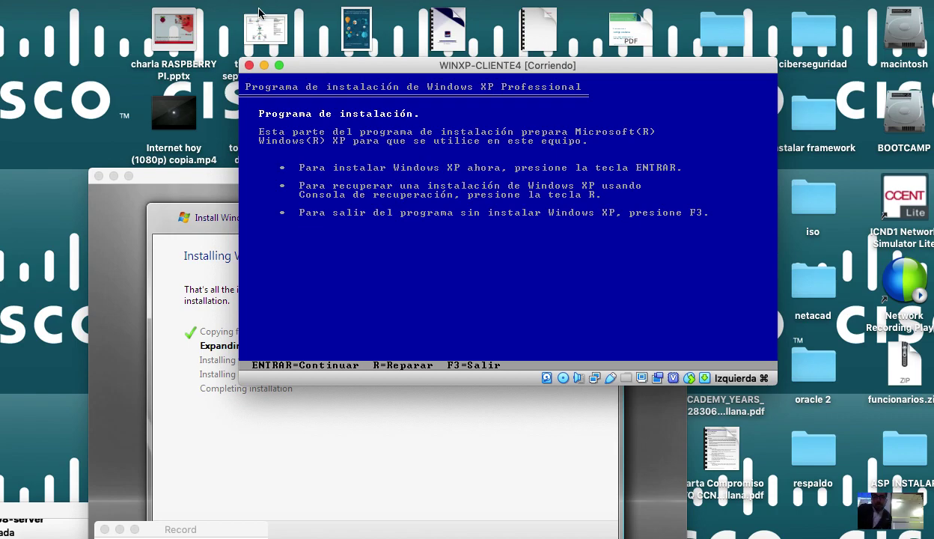
left_click_drag(324, 70, 297, 58)
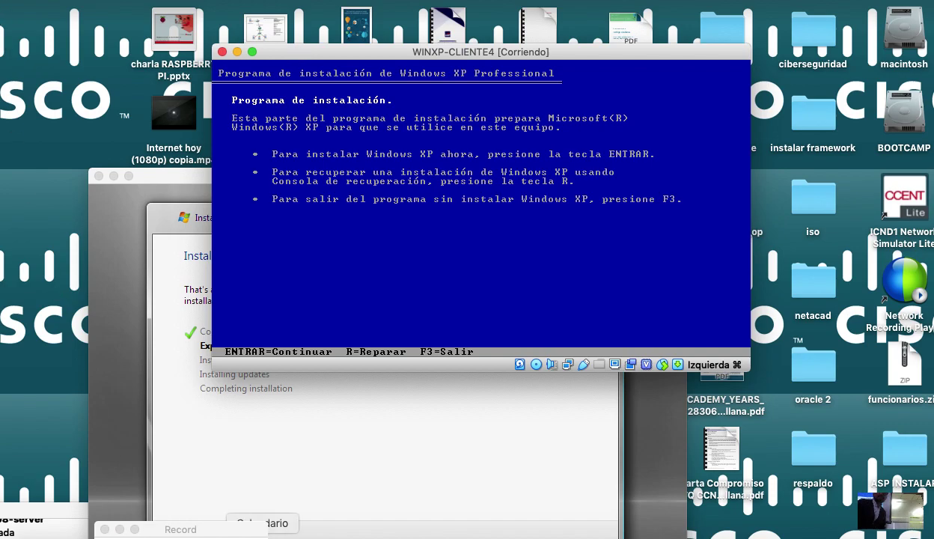
- Bring the WIN2008-NS3 window forward and acknowledge the must-change-password message
left_click(299, 526)
left_click_drag(324, 54, 560, 67)
left_click(397, 9)
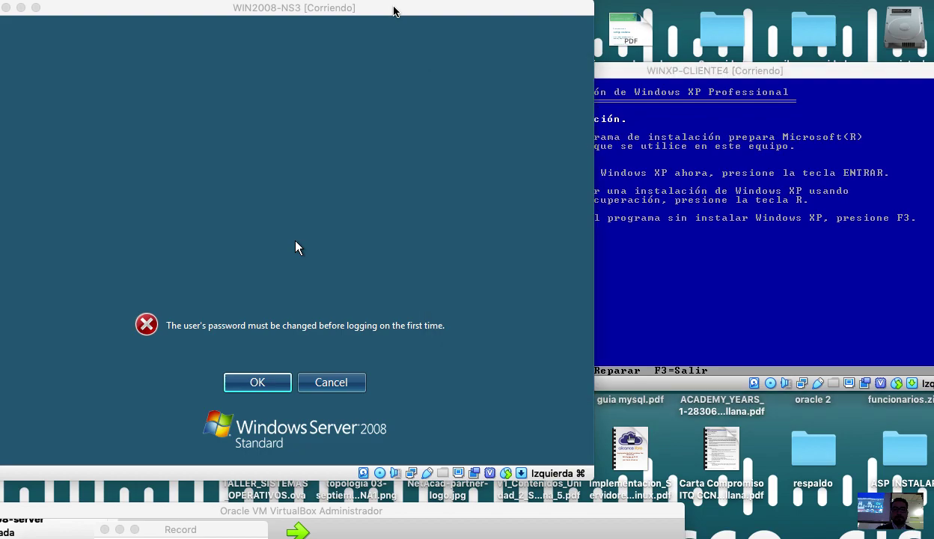
left_click_drag(396, 10, 457, 10)
left_click(323, 382)
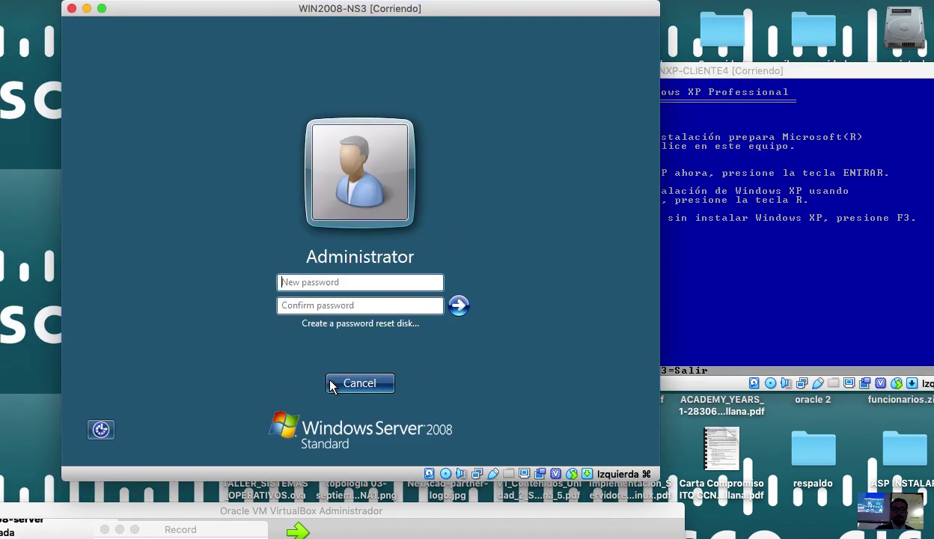
- Enter and confirm a new Administrator password, then log on to the Server desktop
type("••••••••")
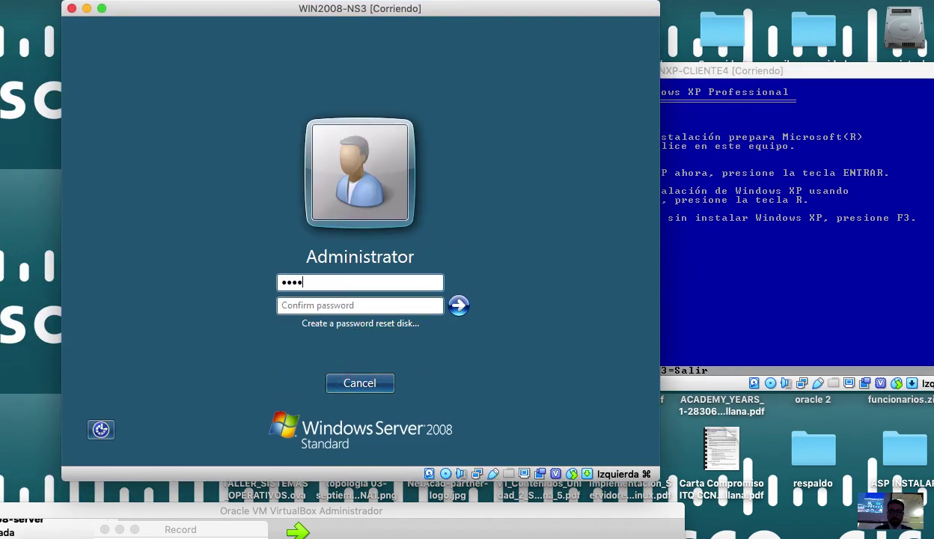
key("Caps_Lock")
type("••••••••")
key("Caps_Lock")
key("Tab")
type("••••••••")
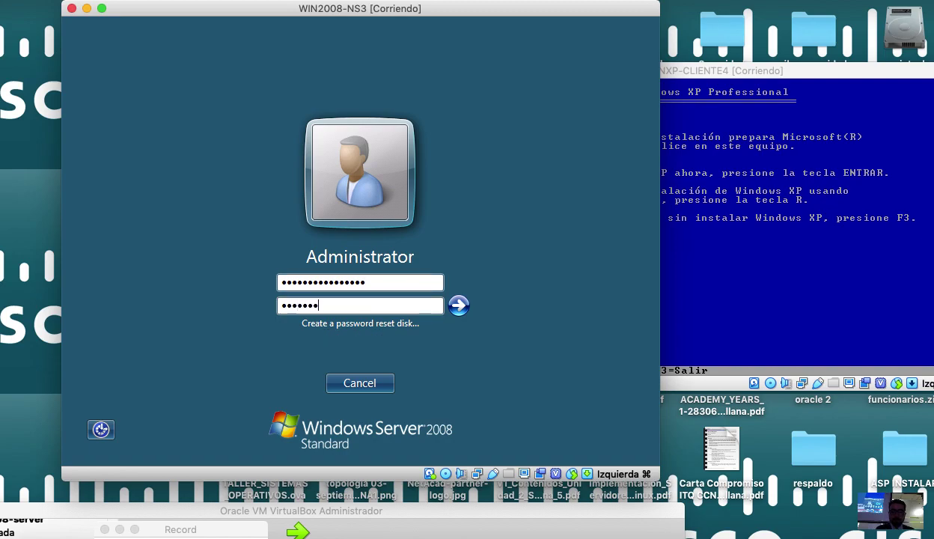
key("Caps_Lock")
type("••••••••")
key("Caps_Lock")
key("Return")
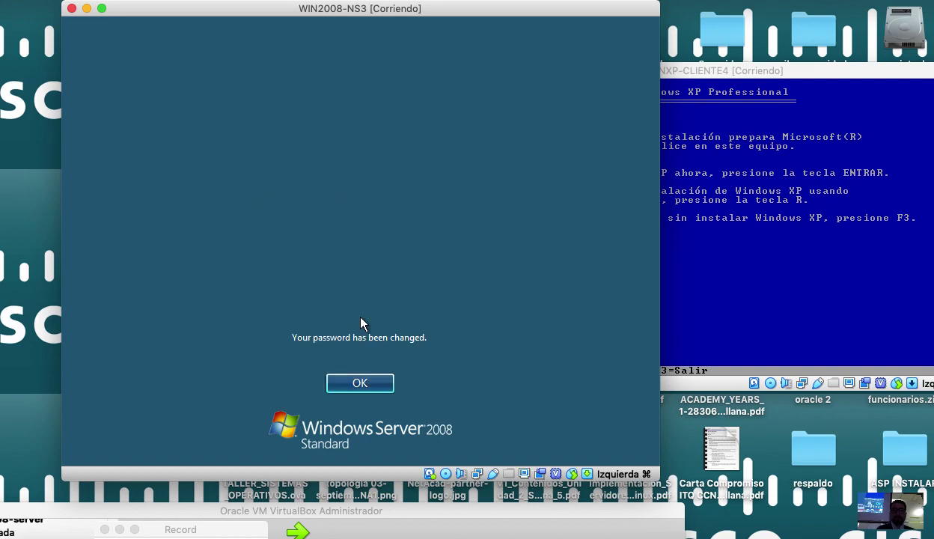
left_click(360, 383)
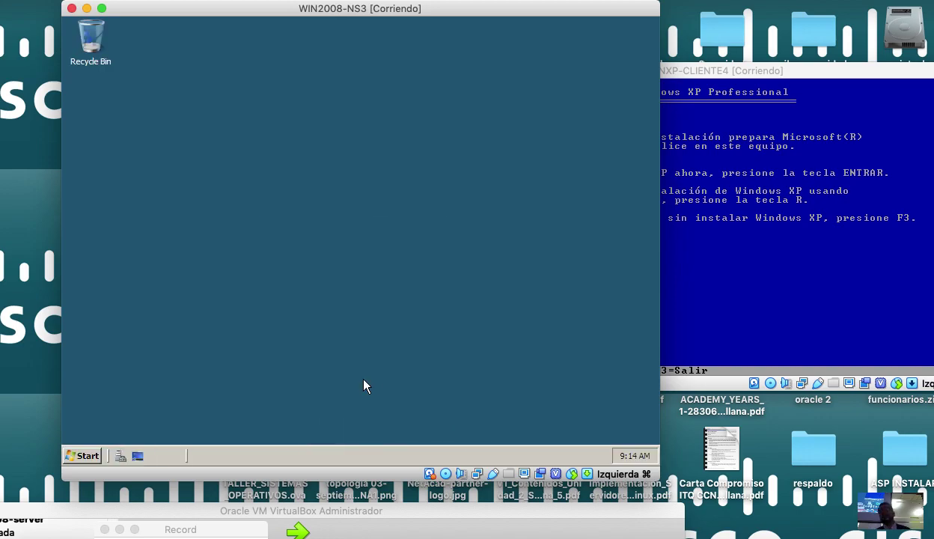
left_click_drag(786, 72, 609, 32)
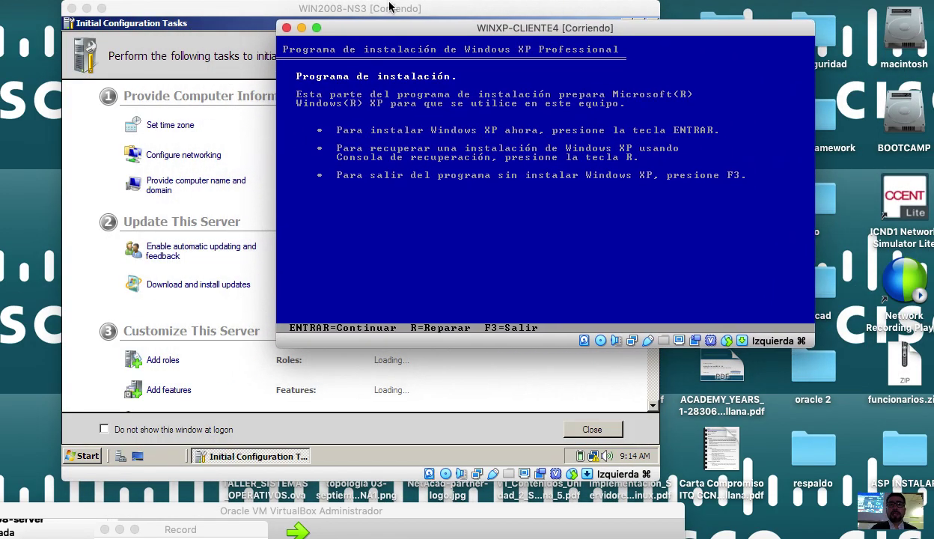
- Rearrange the Server and XP windows so the XP setup screen is visible
left_click_drag(390, 9, 337, 54)
left_click_drag(456, 72, 451, 46)
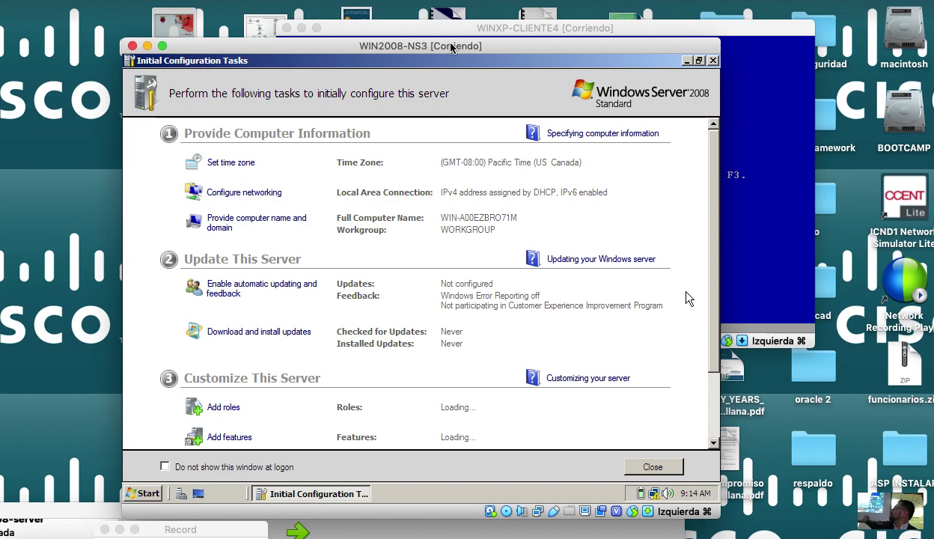
left_click_drag(451, 47, 439, 370)
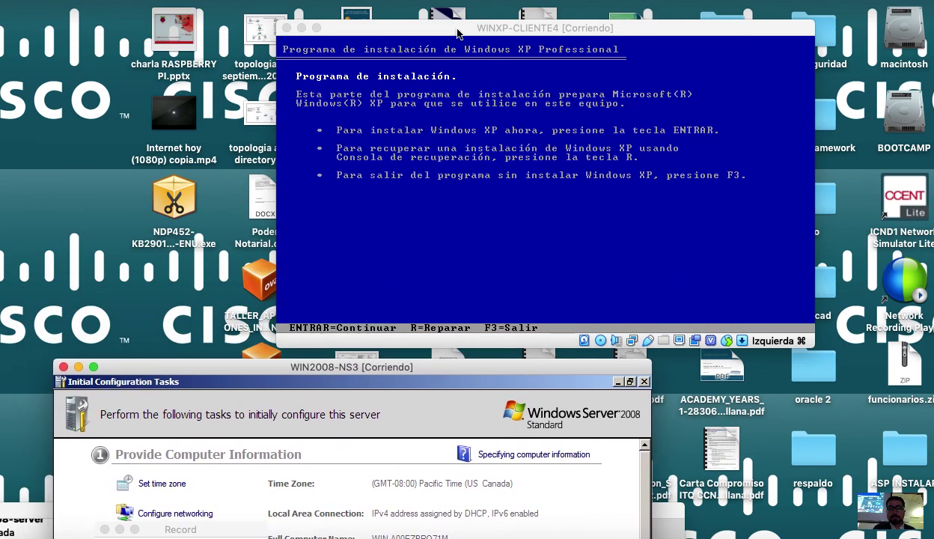
left_click_drag(458, 34, 412, 44)
- Accept the XP licence and install into the unpartitioned space with a quick NTFS format
key("Return")
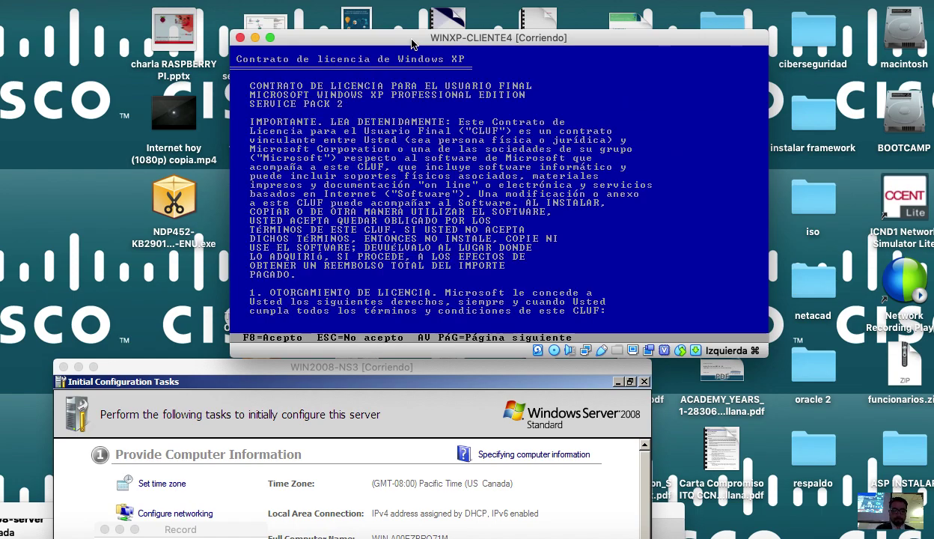
key("F8")
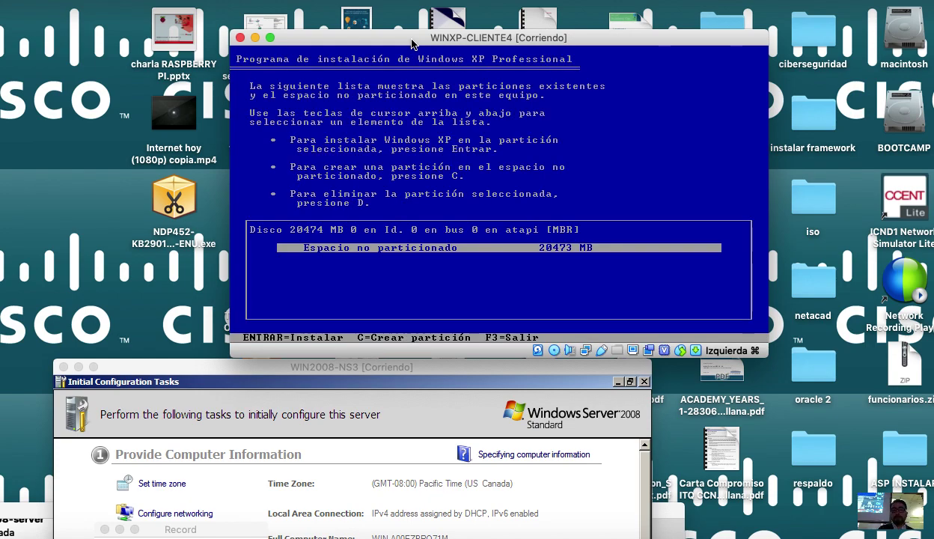
key("Return")
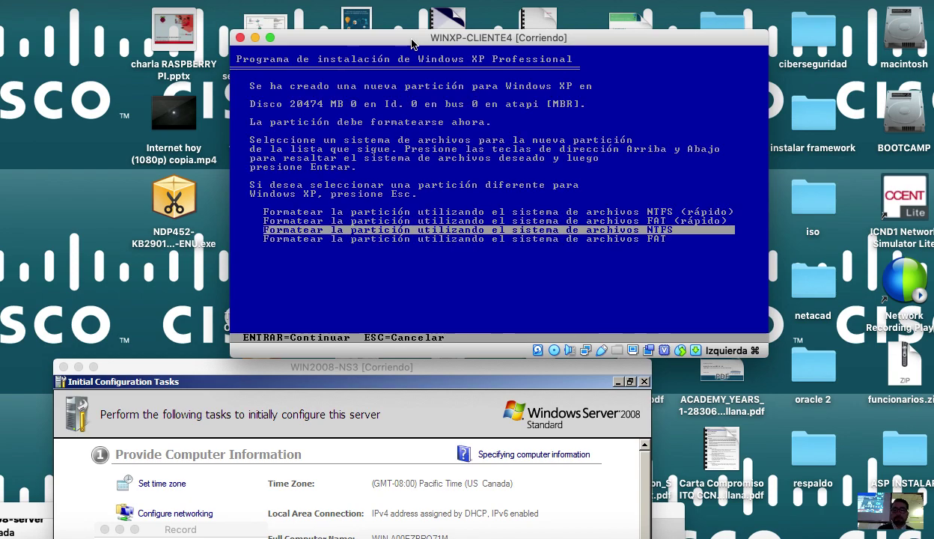
key("Up")
key("Up")
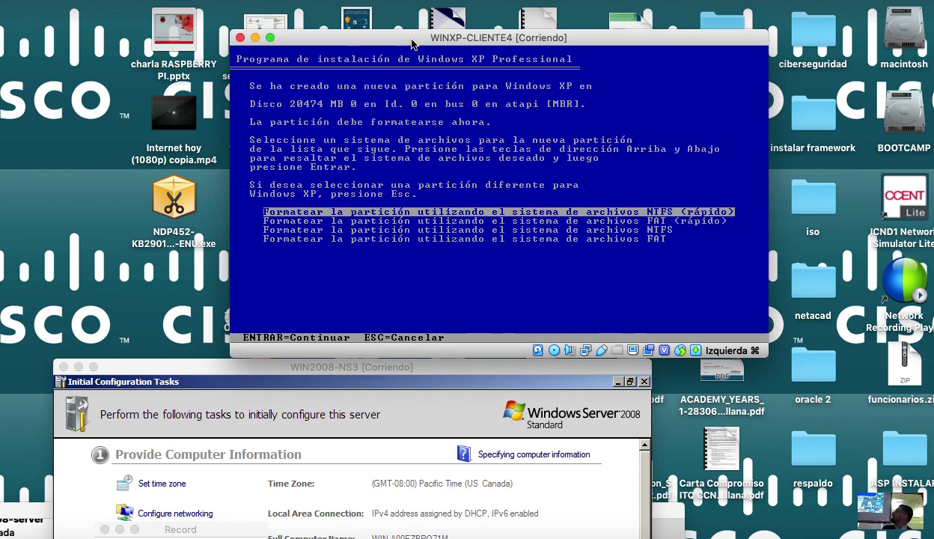
key("Down")
key("Up")
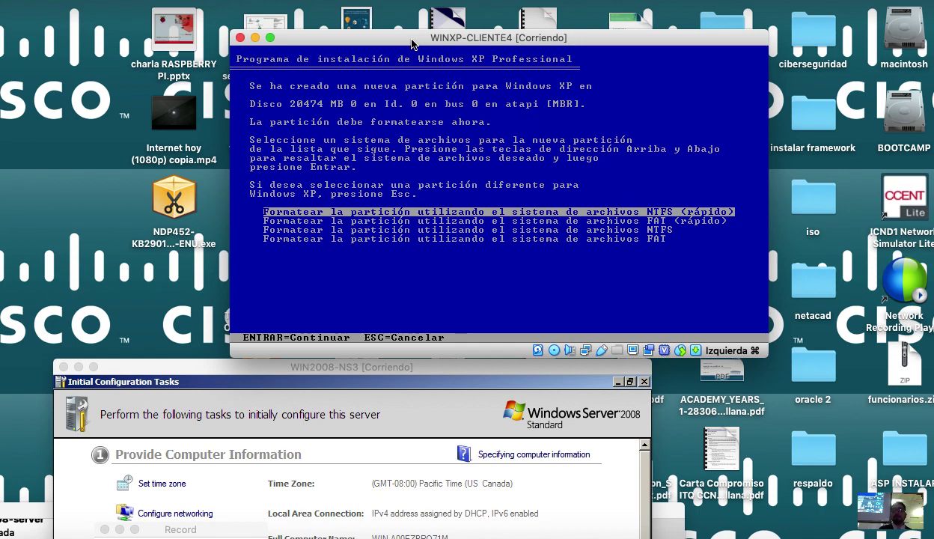
key("Return")
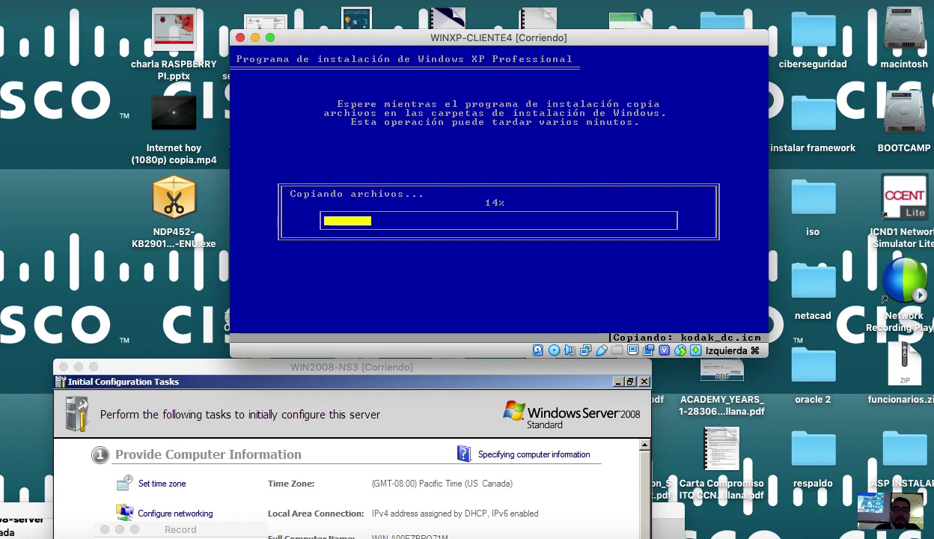
- Reposition the Server and XP windows to follow XP copying files and starting installation
left_click_drag(196, 367, 231, 86)
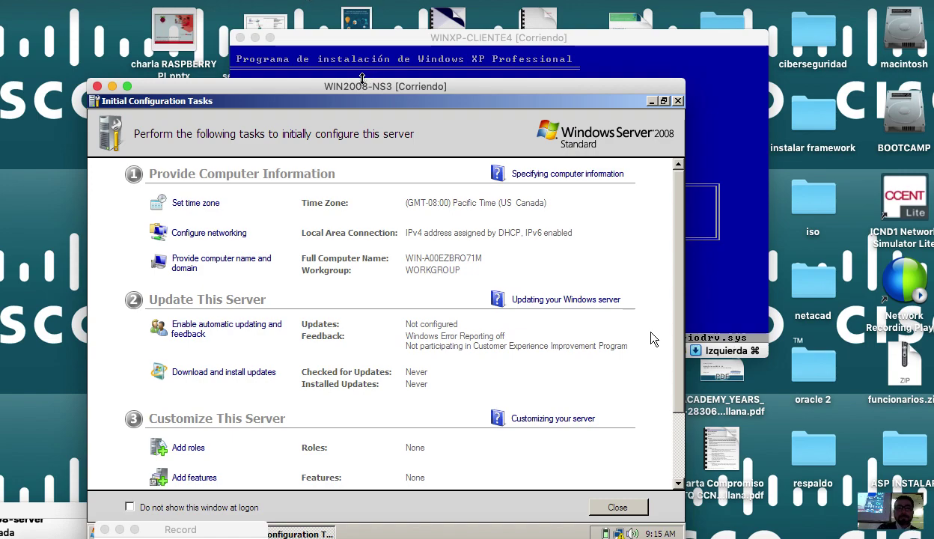
left_click_drag(487, 86, 407, 248)
left_click_drag(536, 39, 517, 49)
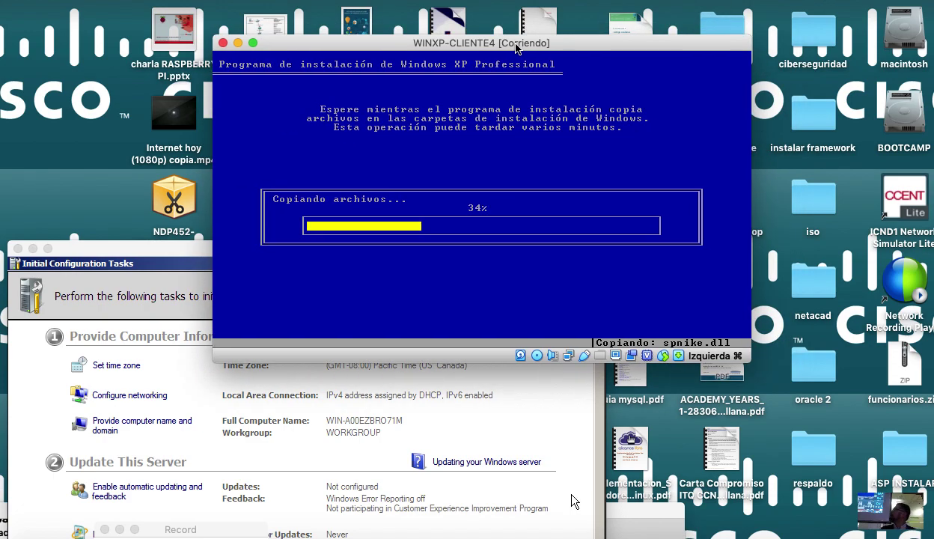
left_click_drag(516, 48, 494, 155)
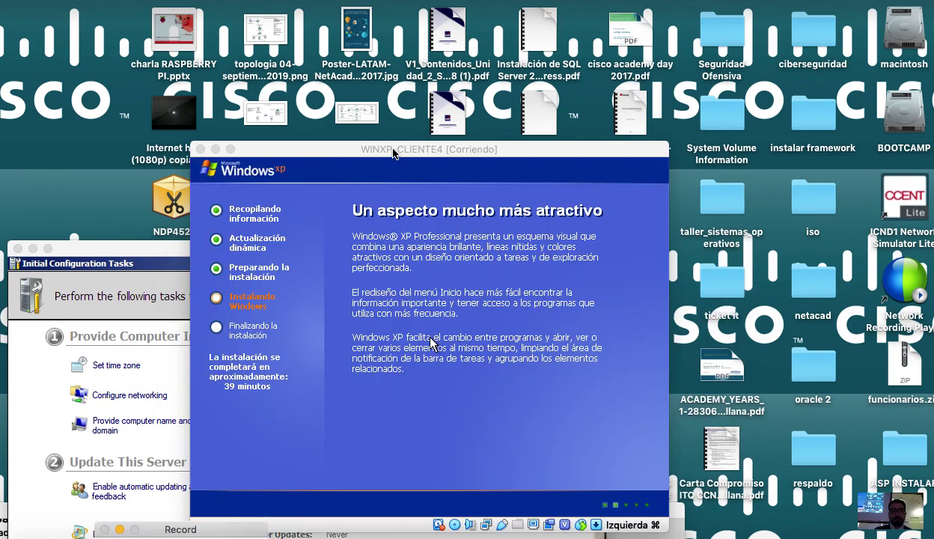
left_click_drag(395, 153, 607, 28)
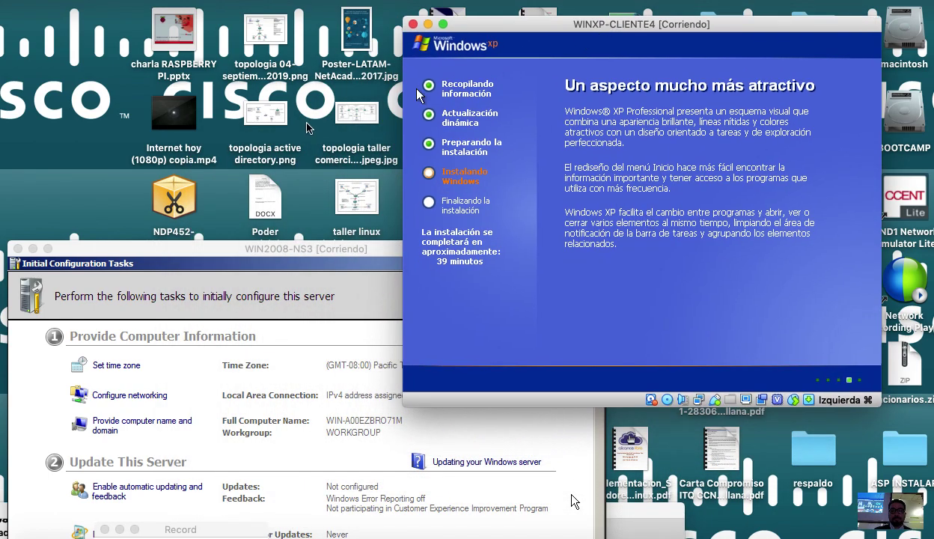
left_click_drag(210, 225, 247, 74)
left_click_drag(501, 25, 526, 55)
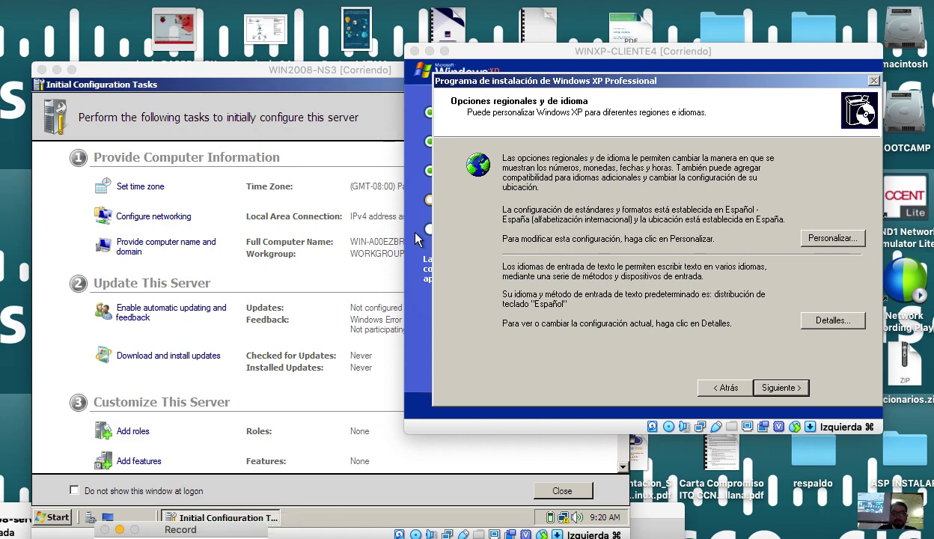
- Accept regional settings, enter the owner's name, and continue to the product key page
left_click_drag(618, 53, 457, 46)
left_click(619, 381)
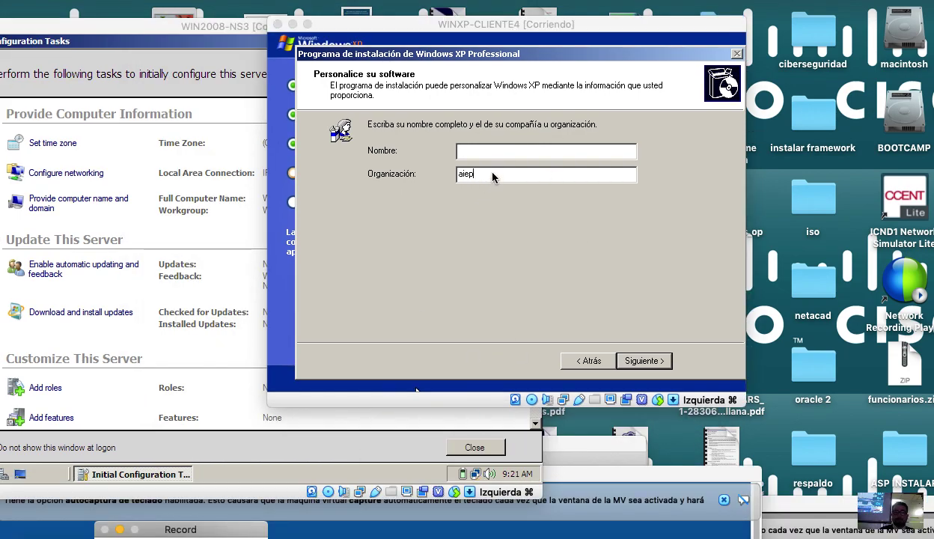
left_click(488, 150)
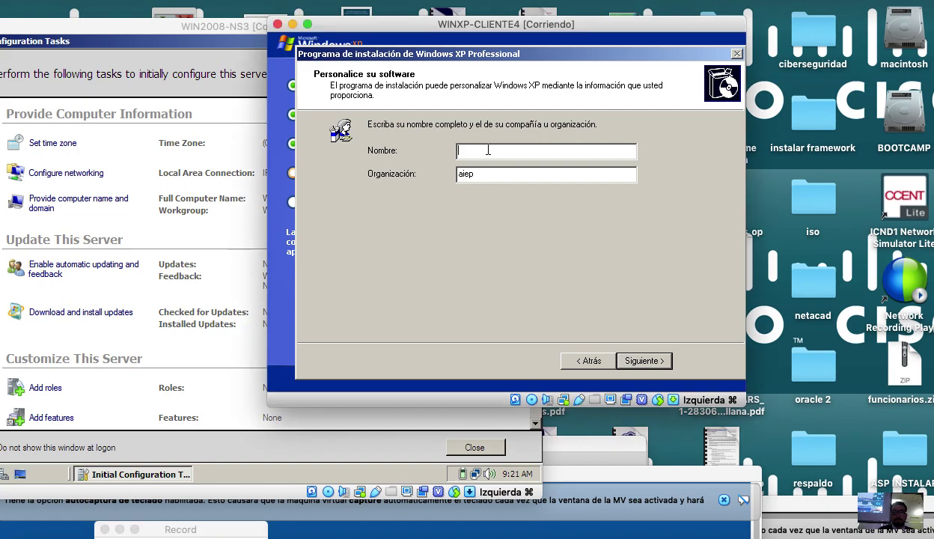
type("rodrigo")
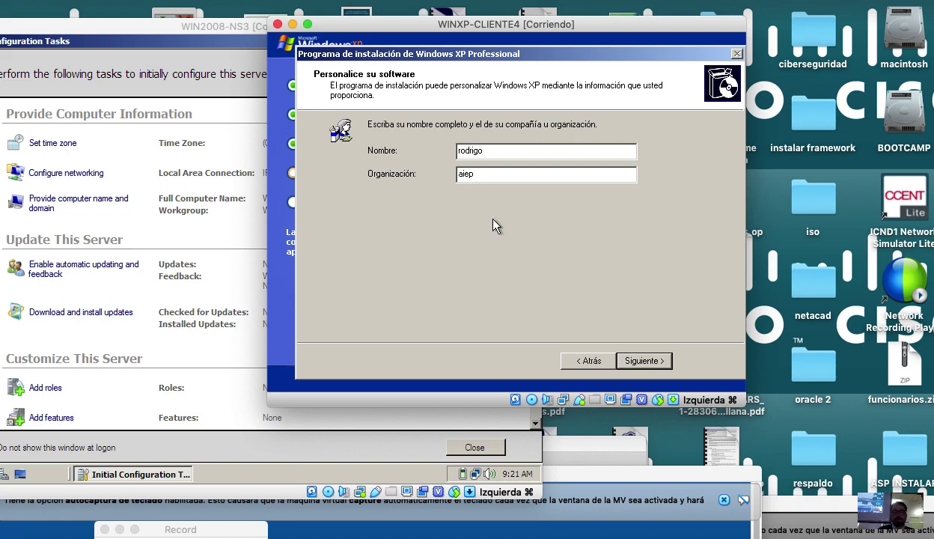
left_click(643, 361)
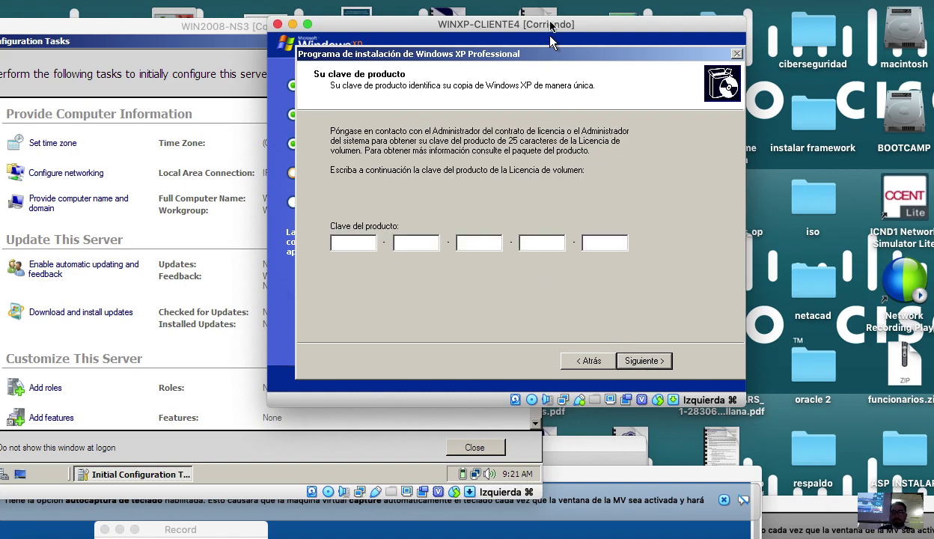
- Open 'serial windows xp sp2 profesional.txt' from the iso folder's seriales windows folder
left_click_drag(551, 25, 440, 23)
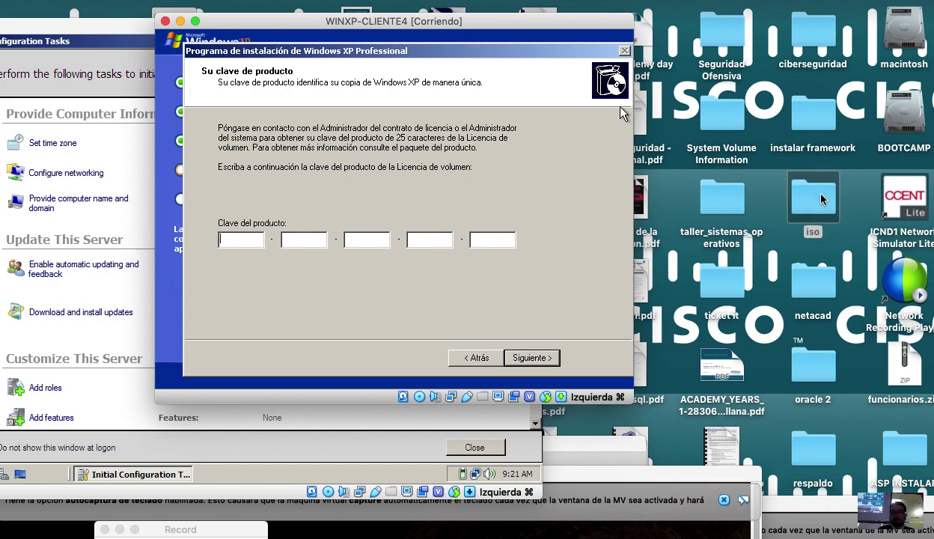
left_click(802, 191)
double_click(751, 76)
left_click(403, 254)
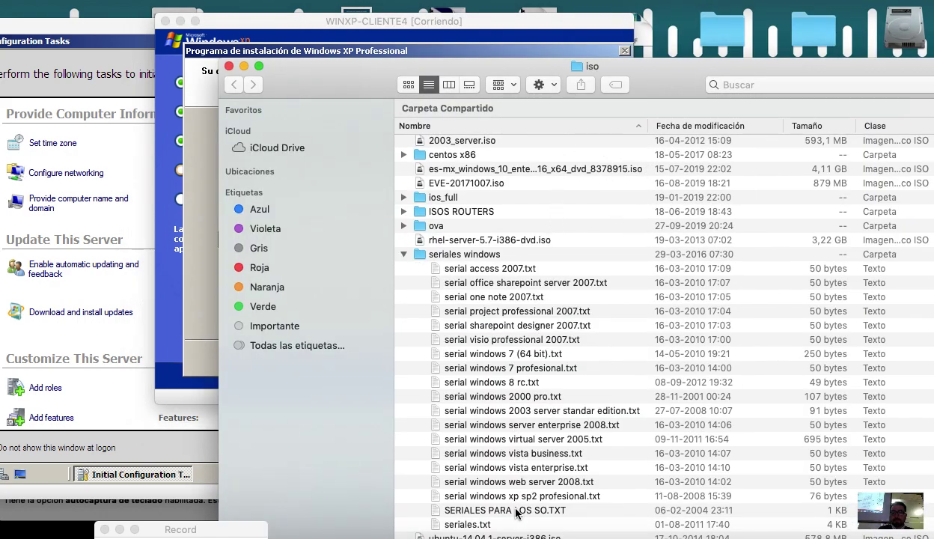
left_click(470, 521)
scroll(494, 501, "down", 2)
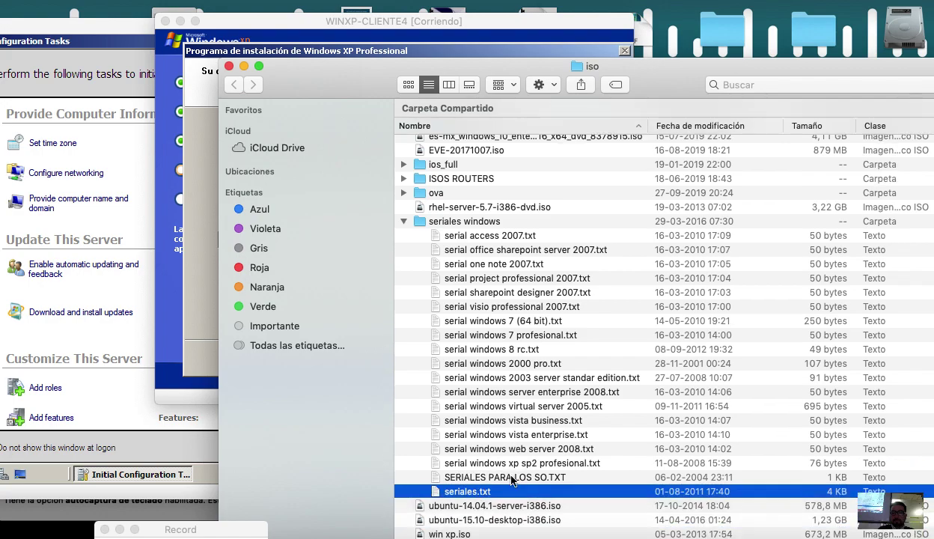
double_click(522, 463)
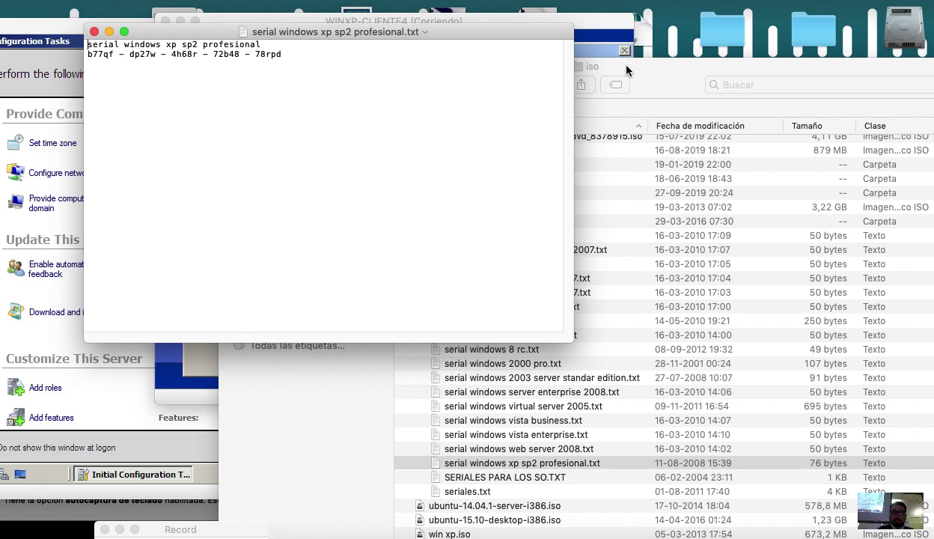
- Place the serial text window beside the XP product-key page
left_click_drag(654, 74, 654, 478)
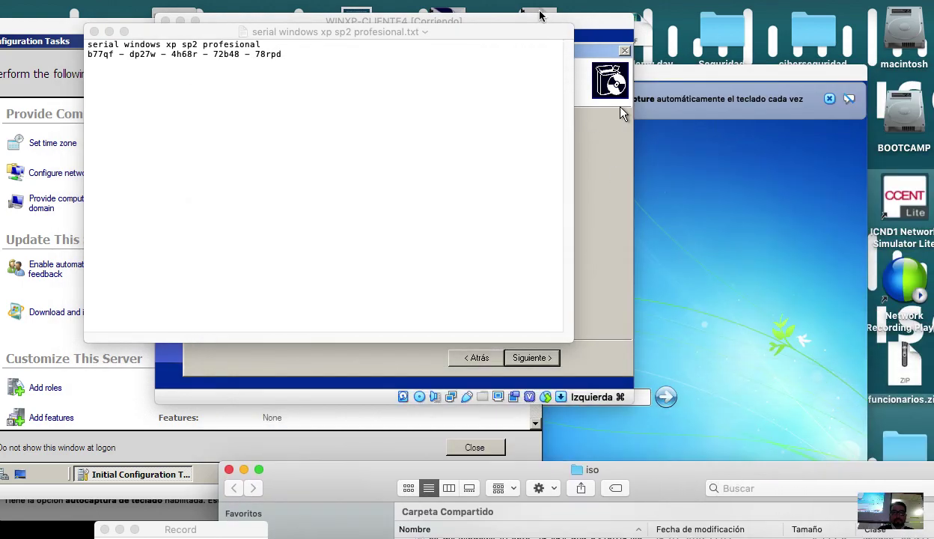
left_click_drag(483, 32, 740, 116)
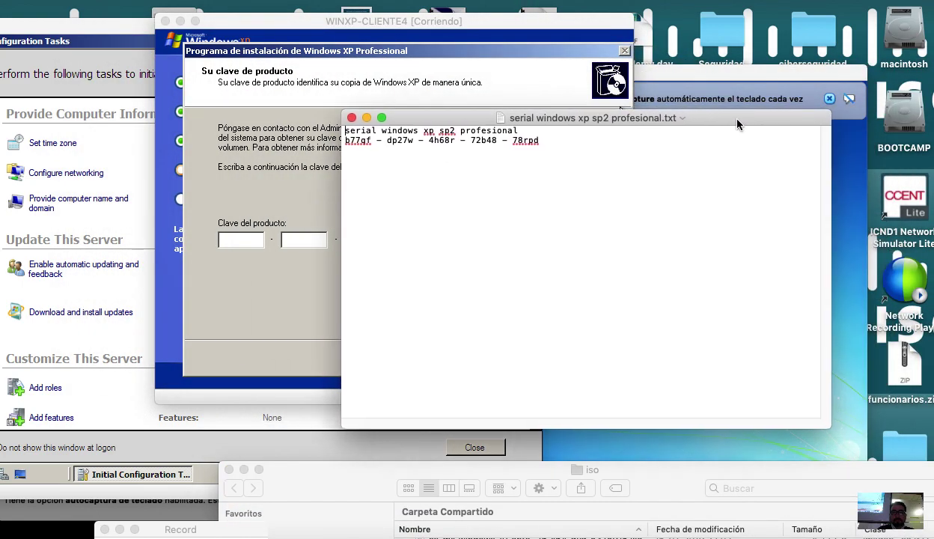
left_click_drag(464, 118, 577, 86)
right_click(554, 180)
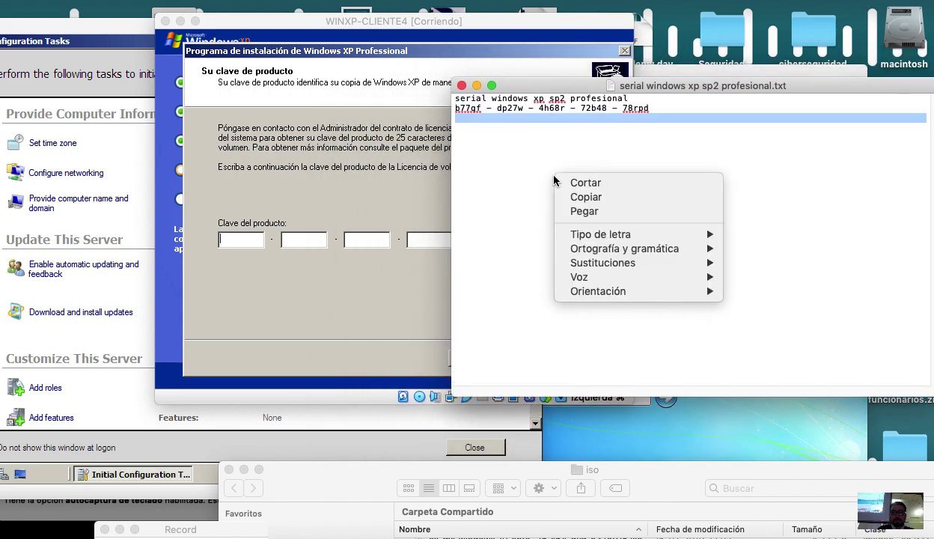
mouse_move(589, 239)
left_click(269, 0)
left_click(269, 0)
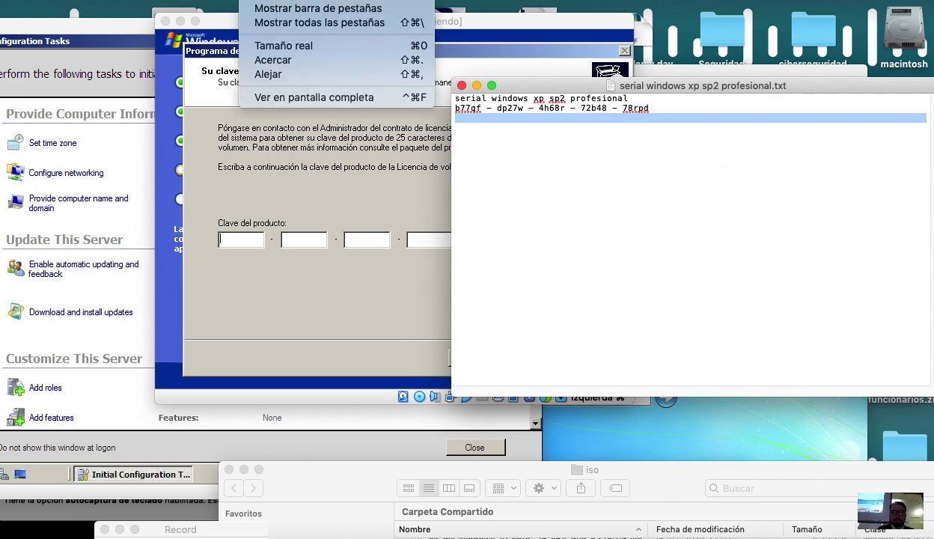
left_click(516, 88)
- Select the licence key line in the serial text
left_click_drag(533, 87, 538, 151)
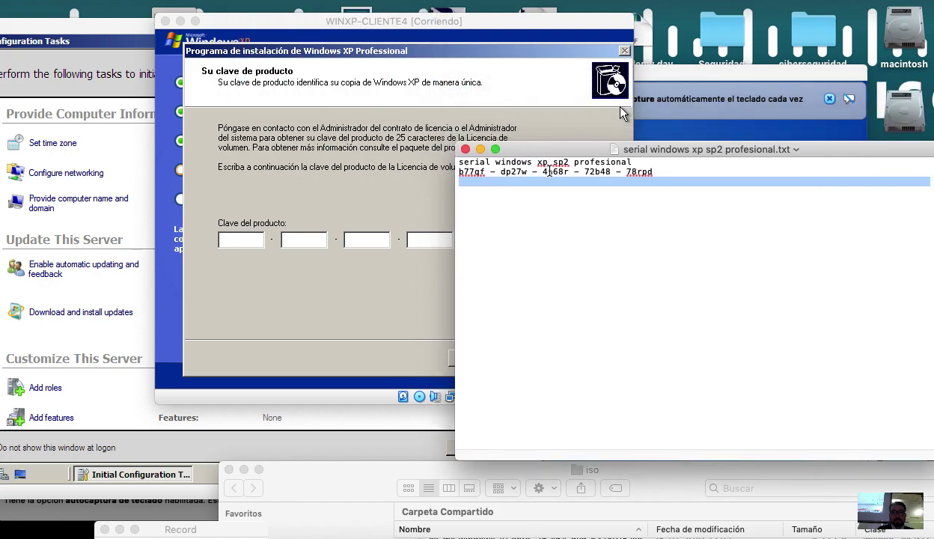
left_click(624, 112)
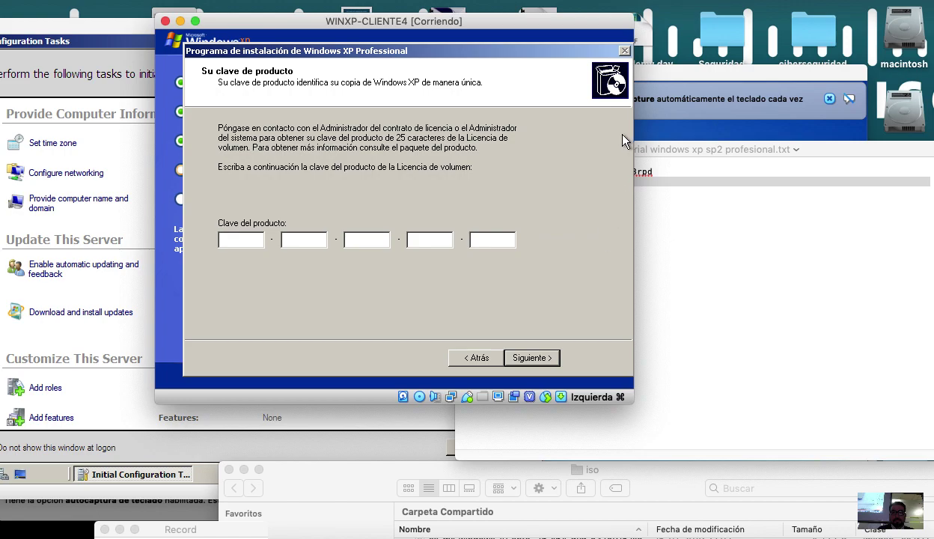
left_click_drag(668, 149, 741, 124)
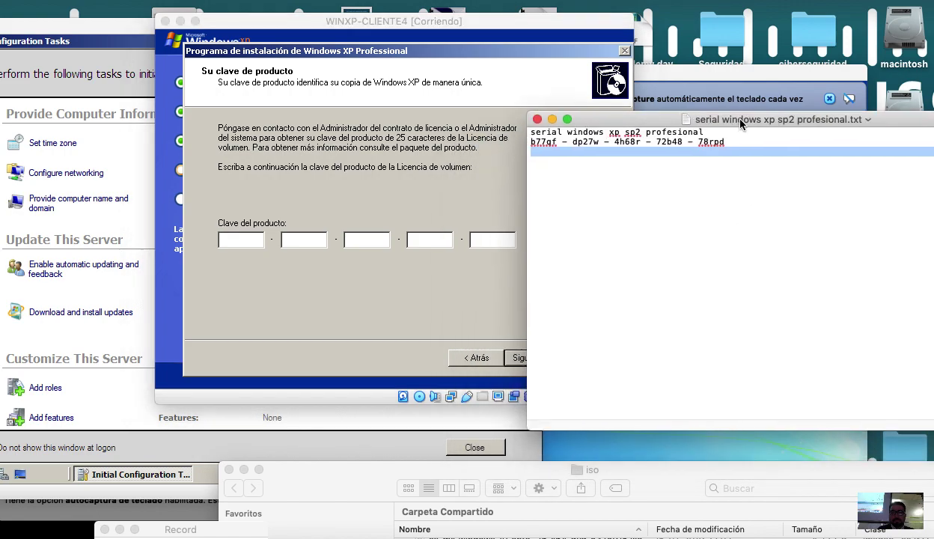
left_click_drag(725, 142, 522, 143)
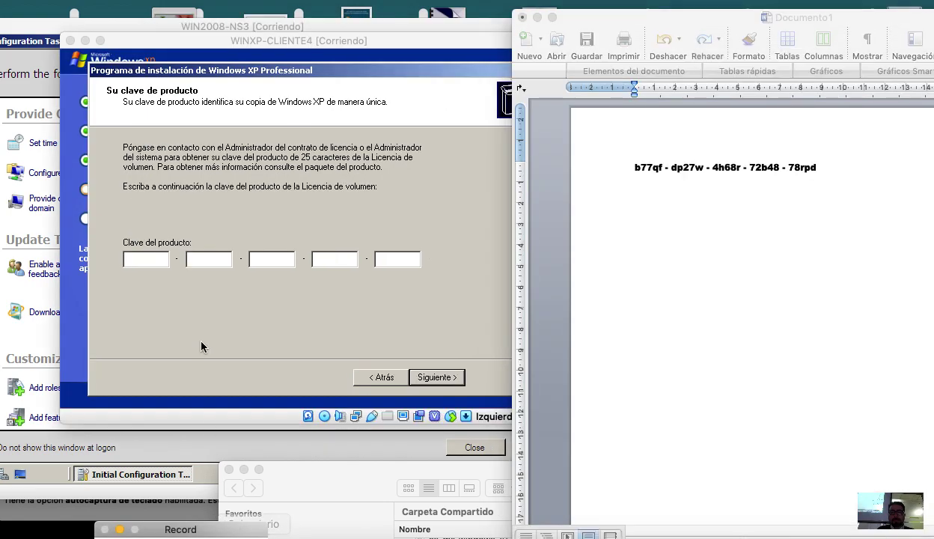
- Enter the XP licence key into the five product key fields
left_click(155, 260)
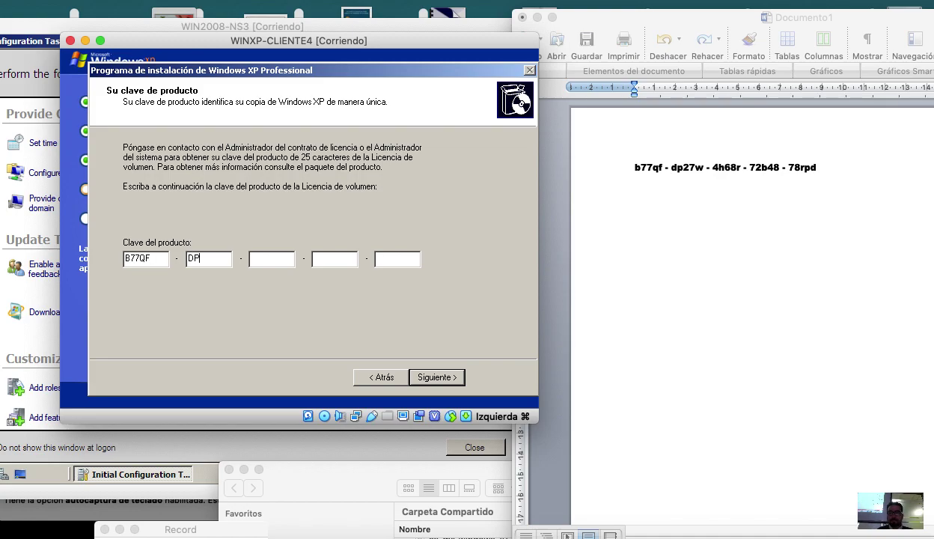
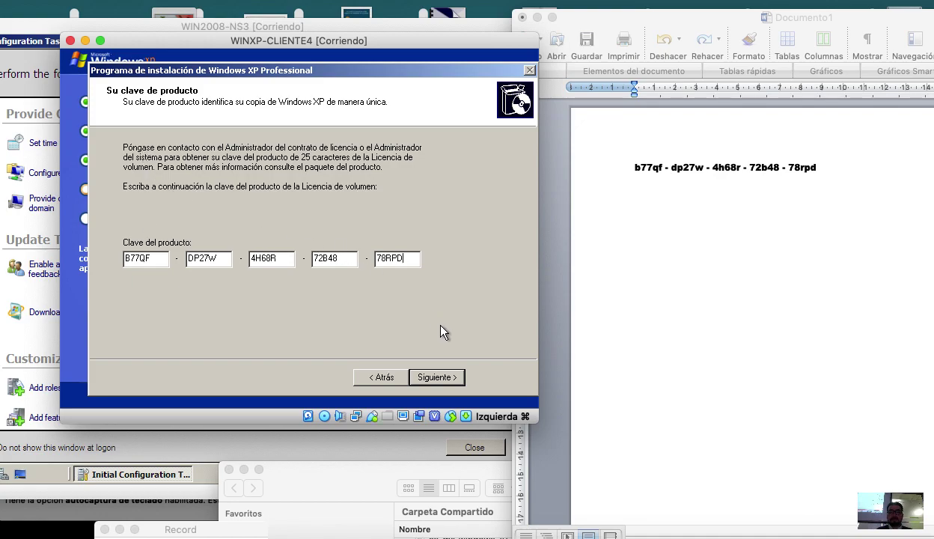
mouse_move(113, 217)
left_mouse_down()
mouse_move(277, 291)
mouse_move(449, 290)
left_mouse_up()
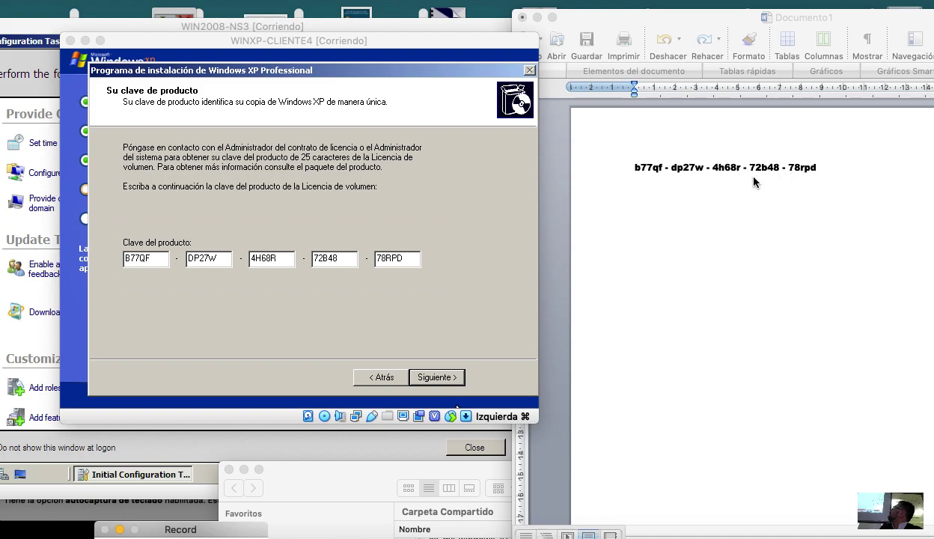
left_click(401, 352)
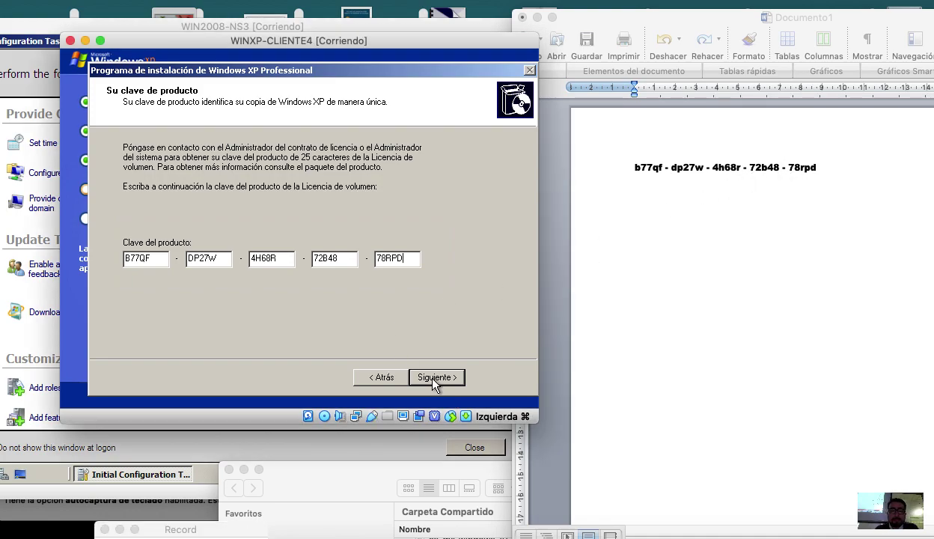
- Accept the product key and move the windows aside to reach the computer-name page
left_click(434, 378)
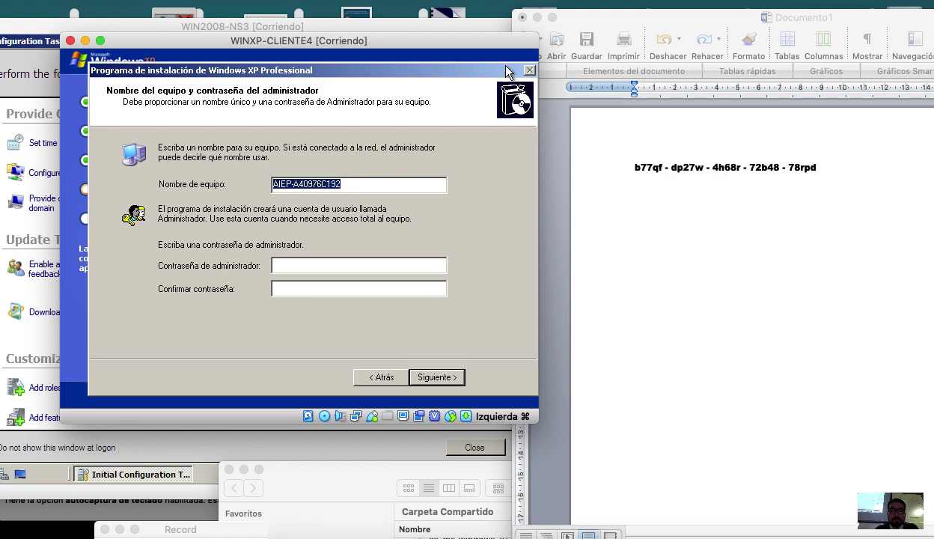
left_click_drag(631, 22, 589, 25)
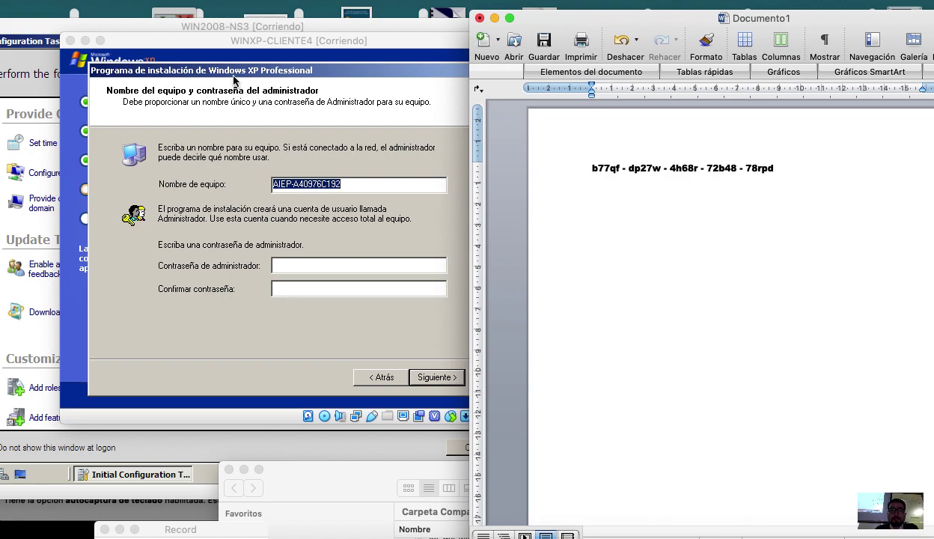
left_click_drag(269, 30, 195, 496)
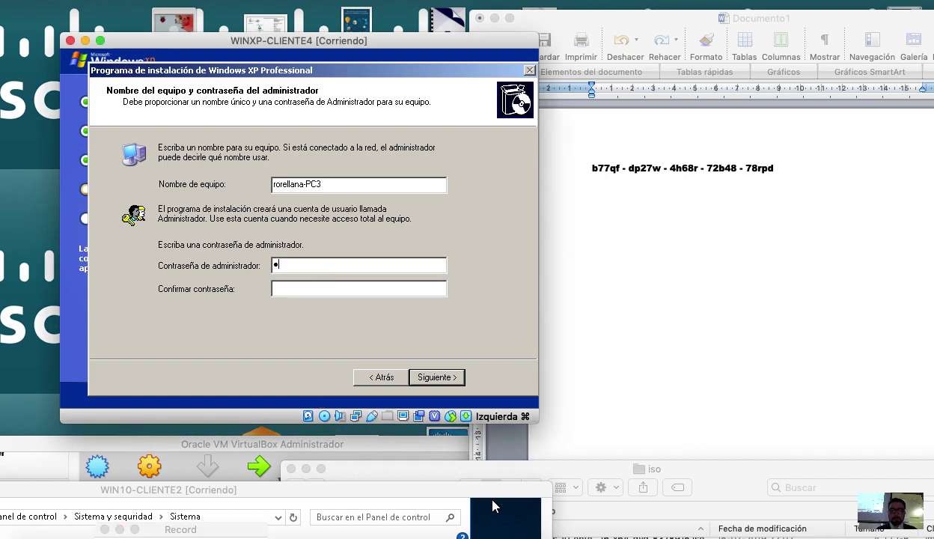
- Enter and confirm the XP administrator password, then continue to date and time
key("BackSpace")
key("BackSpace")
key("BackSpace")
key("BackSpace")
key("BackSpace")
key("BackSpace")
key("BackSpace")
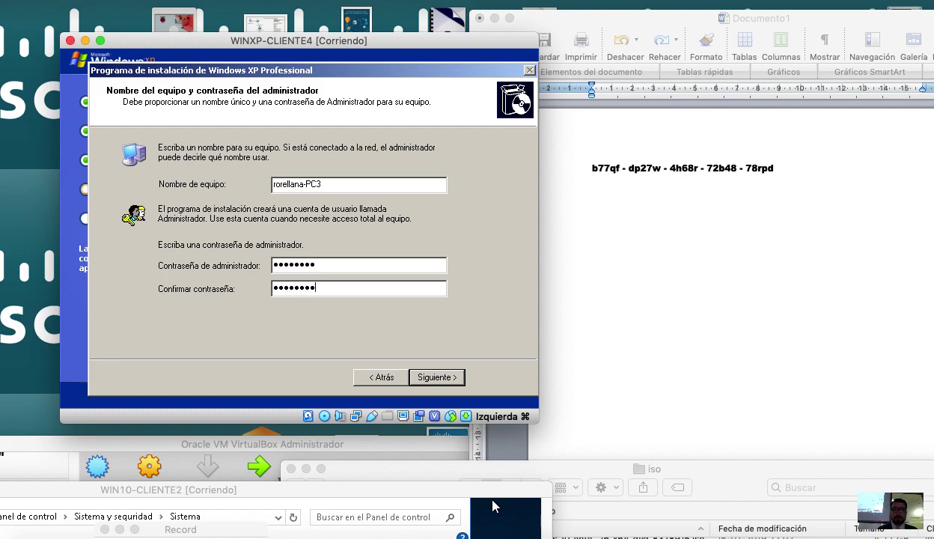
key("Caps_Lock")
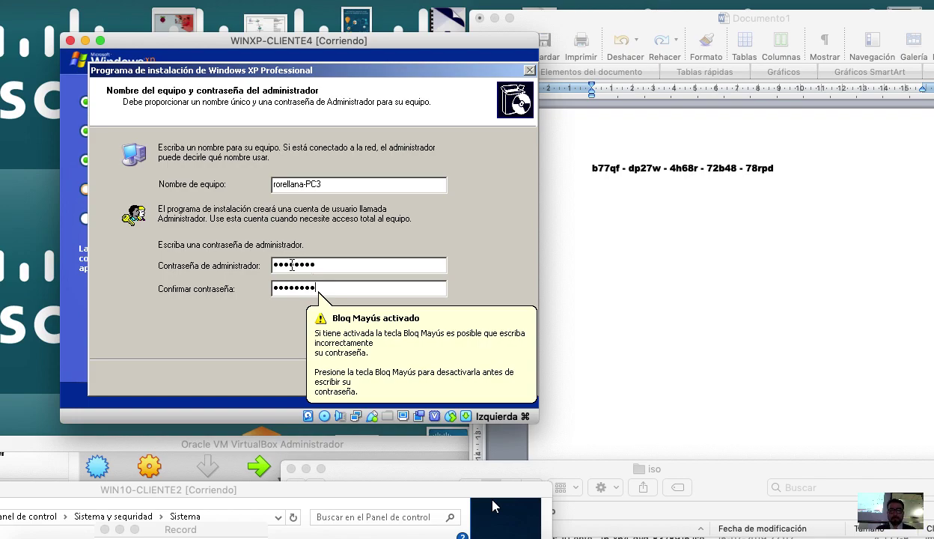
key("shift+Tab")
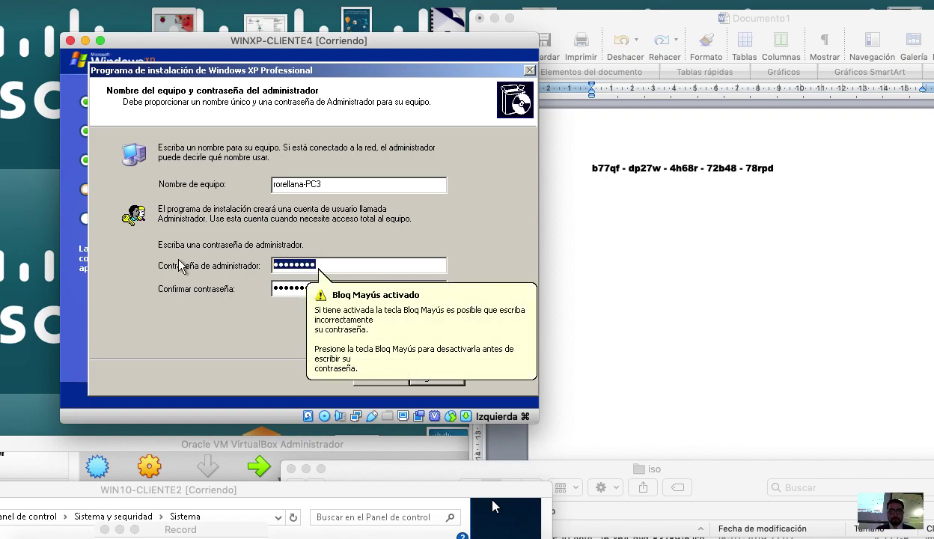
key("Caps_Lock")
type("••")
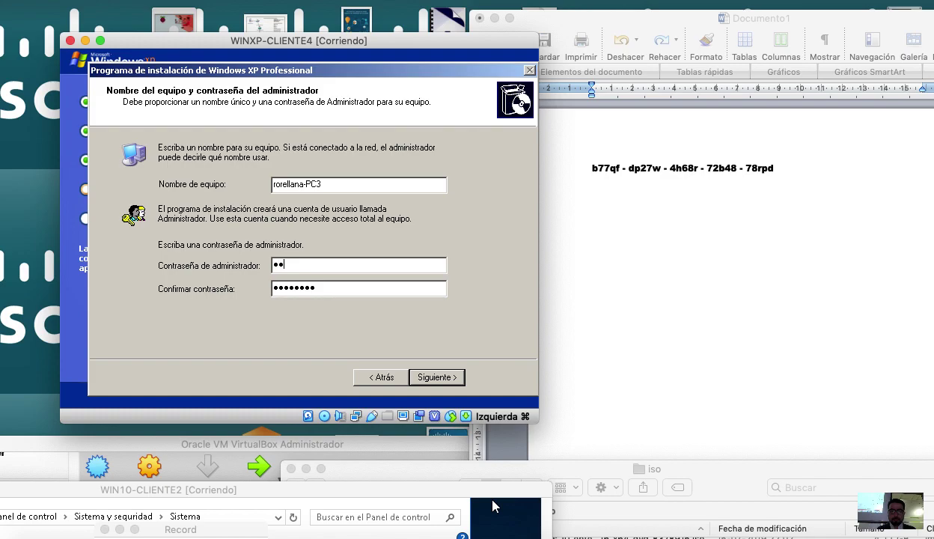
key("Tab")
type("••••••••")
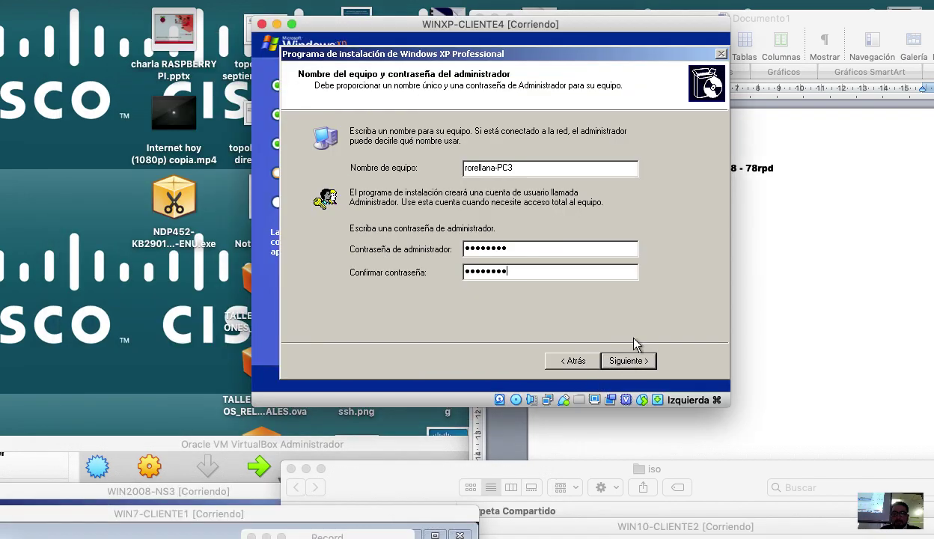
left_click(629, 363)
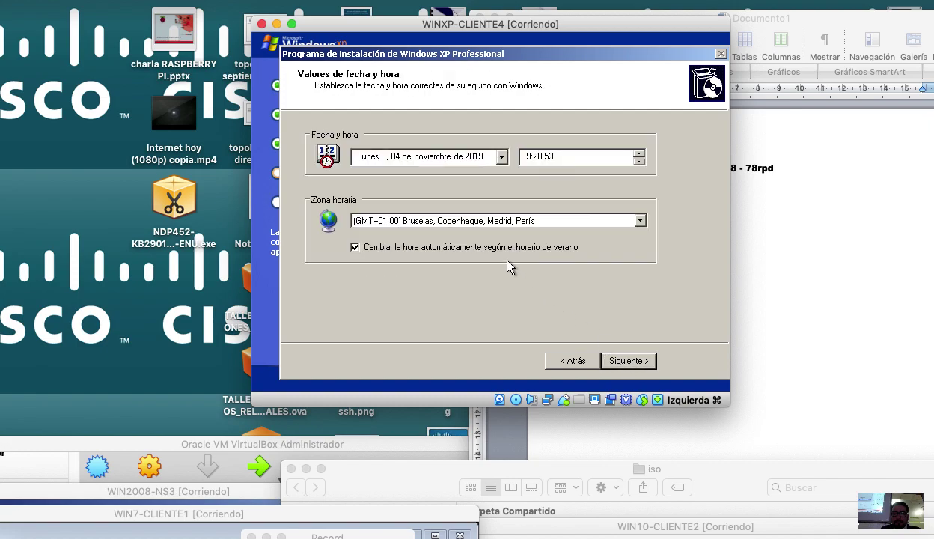
- Set the time zone to (GMT-04:00) Santiago, keep automatic daylight saving on, and continue
left_click(494, 249)
left_click(530, 228)
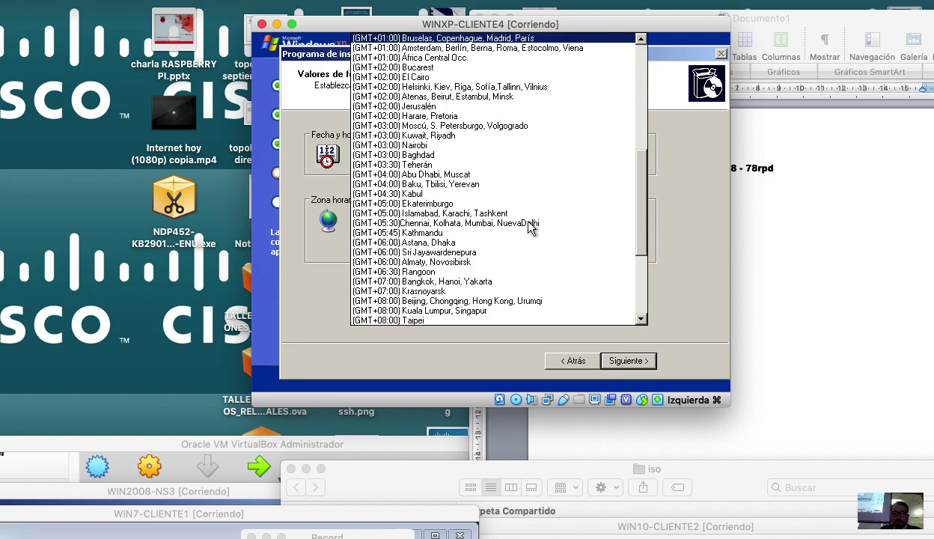
scroll(530, 228, "down", 5)
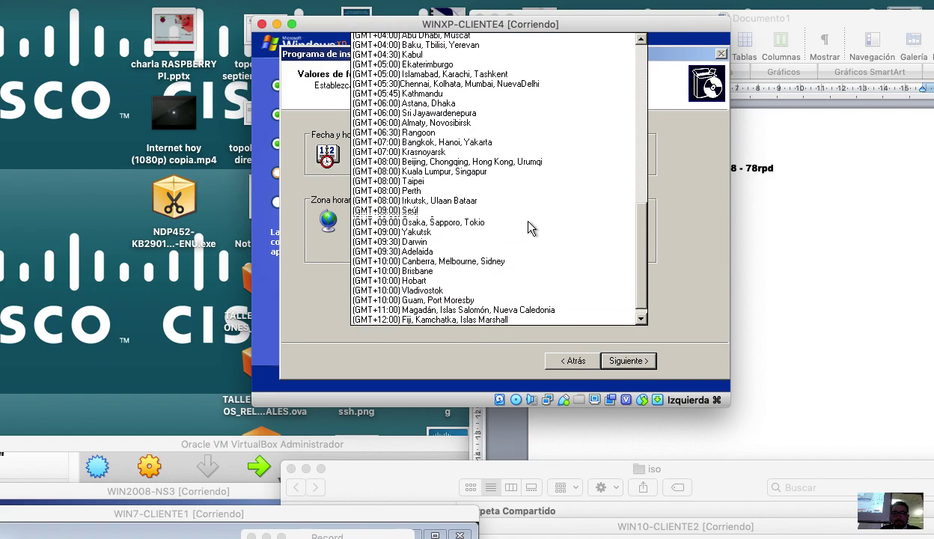
scroll(529, 223, "up", 13)
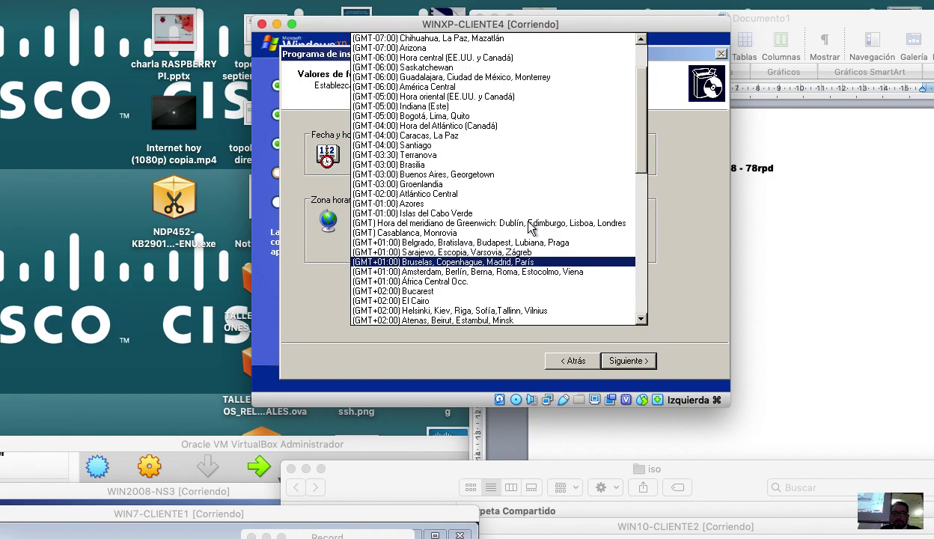
scroll(529, 227, "up", 2)
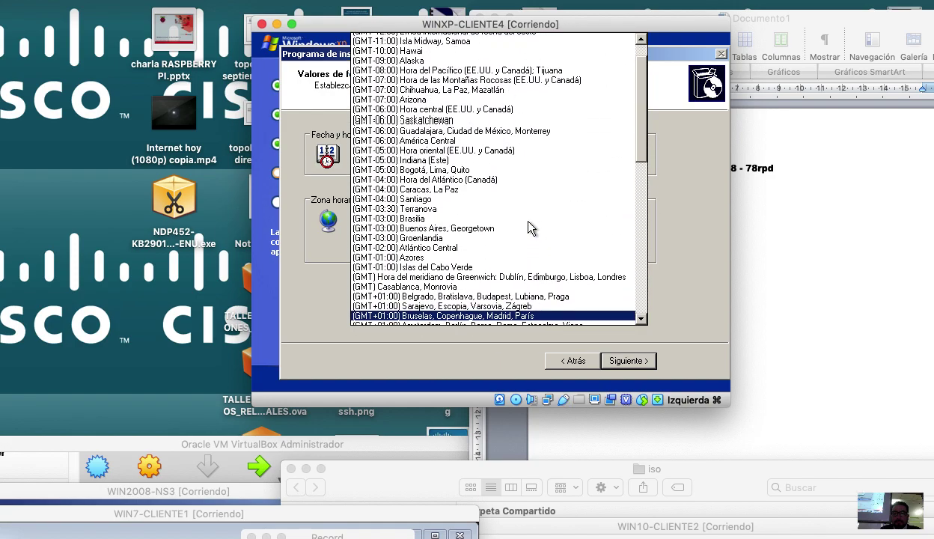
scroll(528, 227, "down", 3)
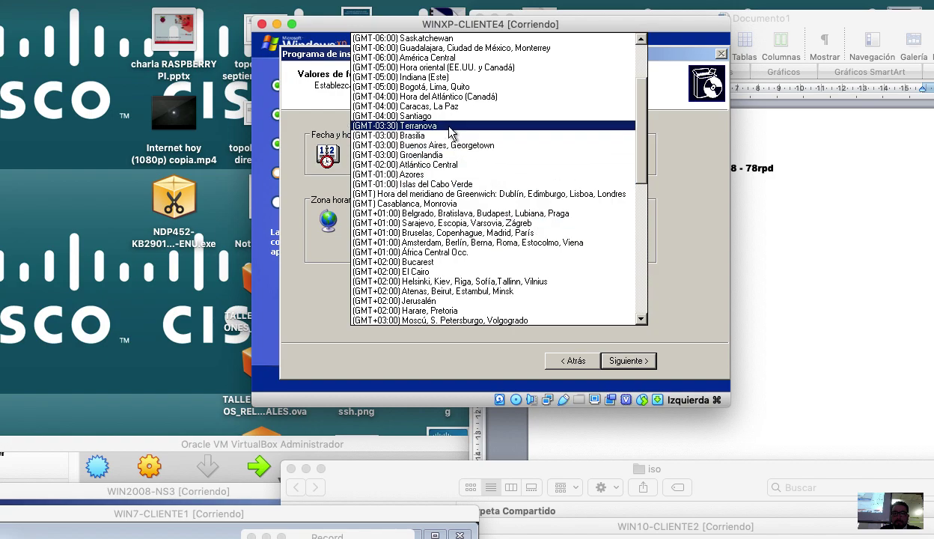
left_click(433, 116)
left_click(443, 246)
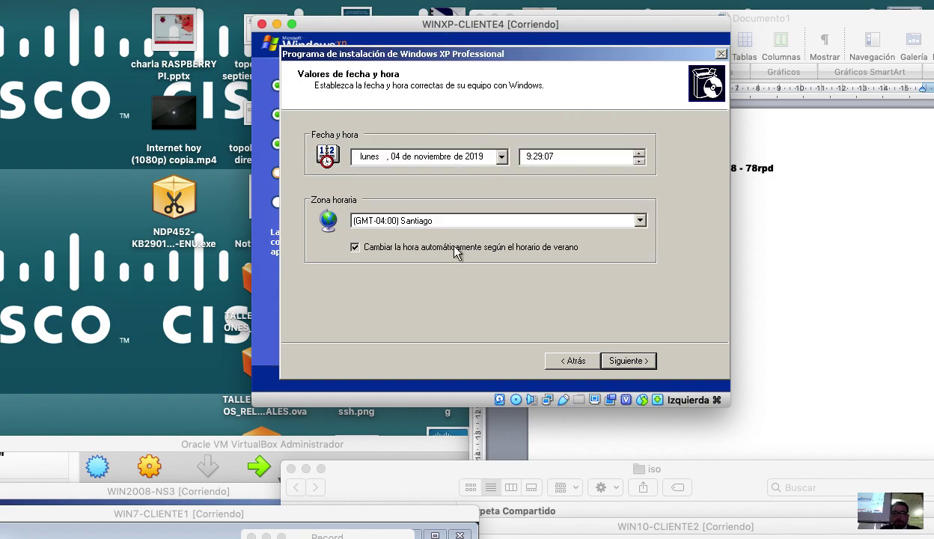
left_click(613, 358)
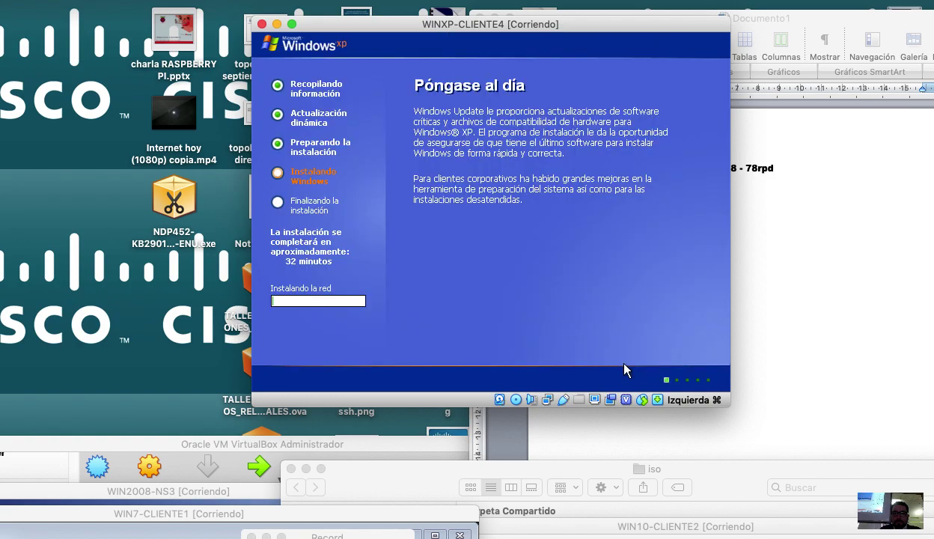
- Rearrange the XP window and key document while setup reaches Configuración de red
left_click_drag(435, 23, 324, 139)
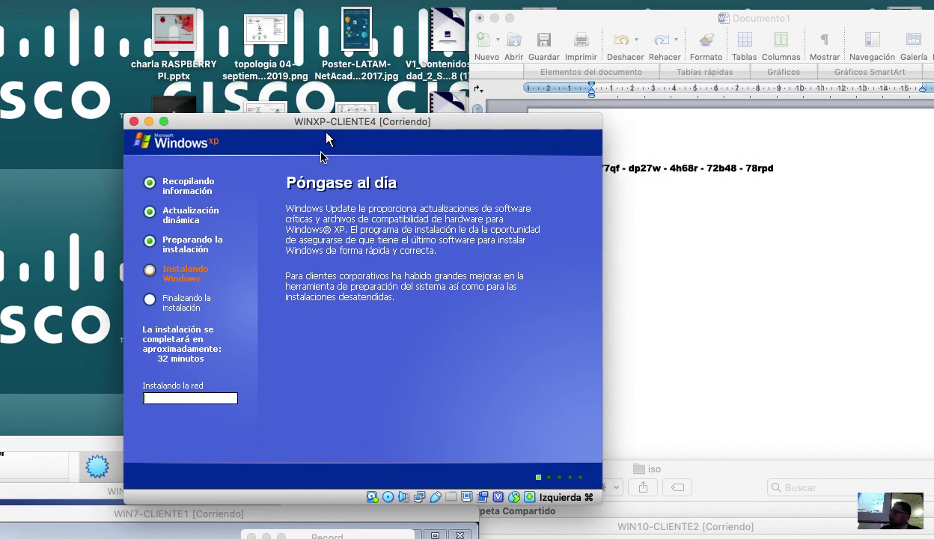
left_click_drag(628, 19, 711, 104)
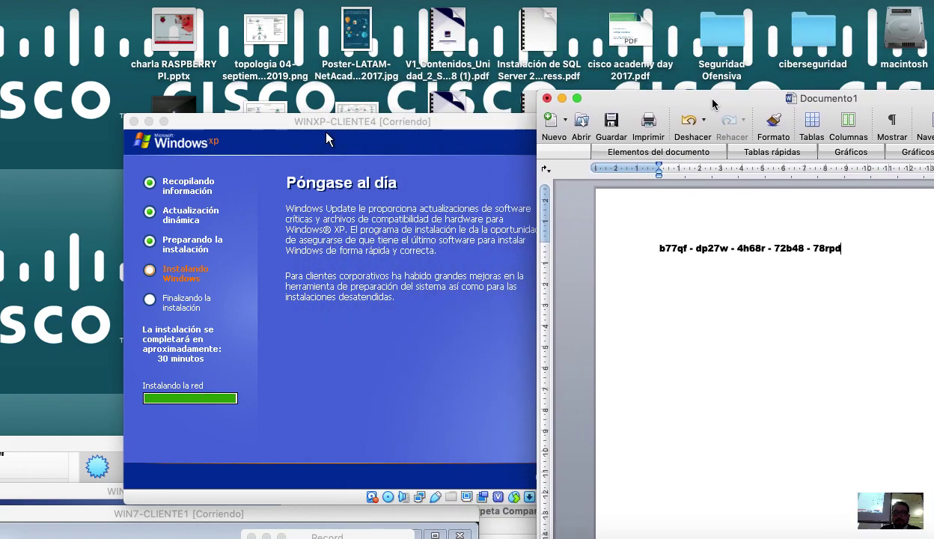
left_click_drag(363, 126, 314, 31)
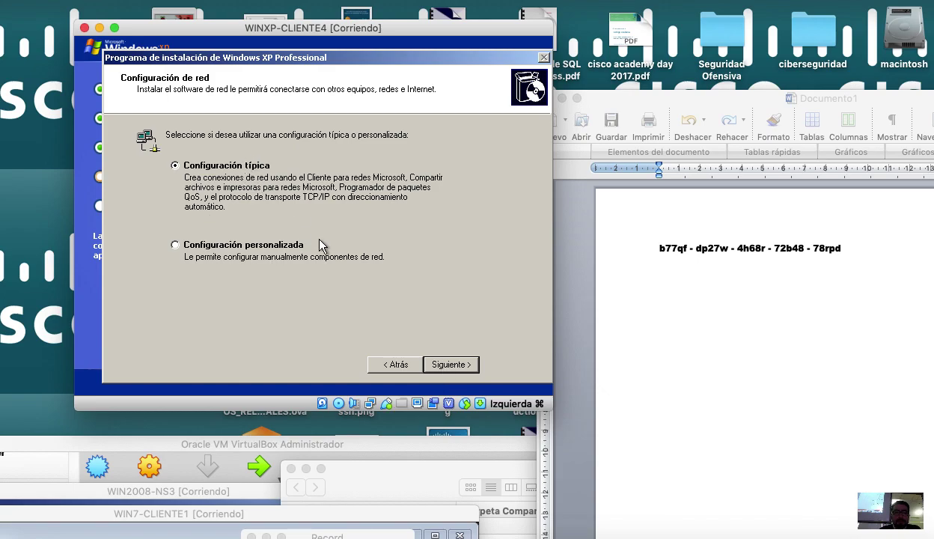
- Keep the typical network settings and set the XP workgroup name to AIEP
left_click(441, 359)
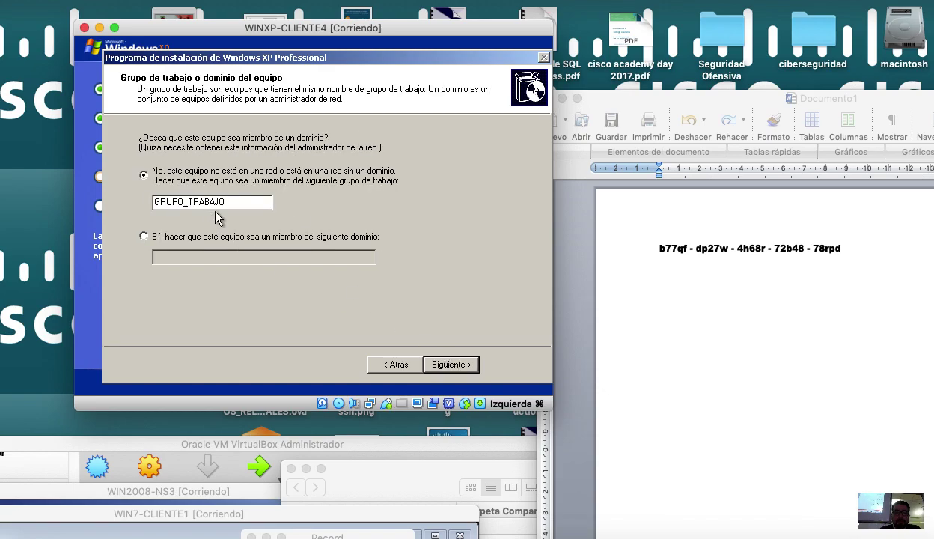
double_click(235, 199)
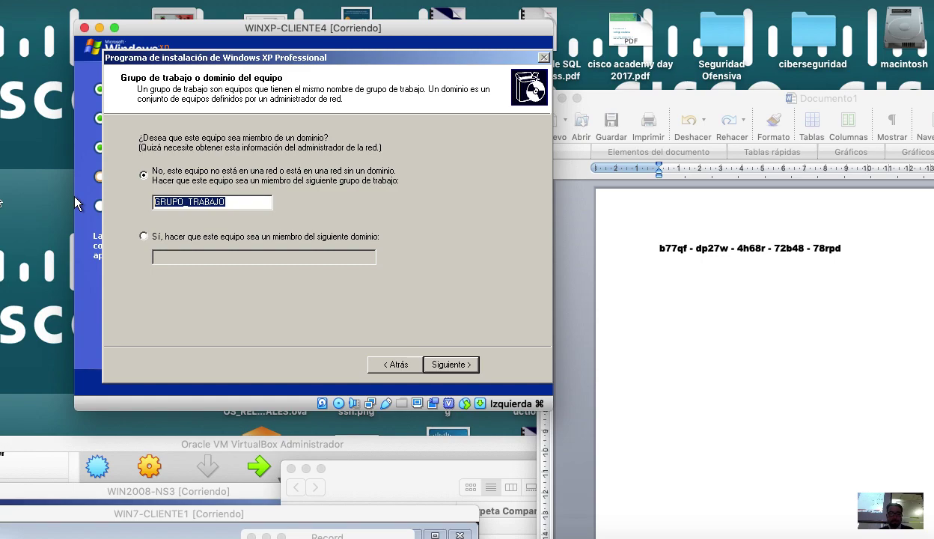
type("AI")
key("BackSpace")
key("BackSpace")
type("AIEP")
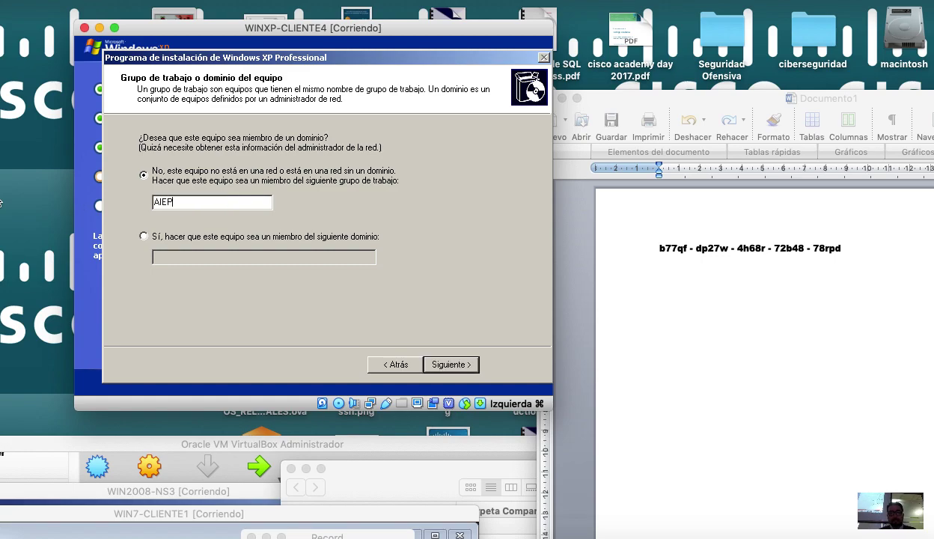
left_click(450, 365)
left_click_drag(380, 34, 435, 114)
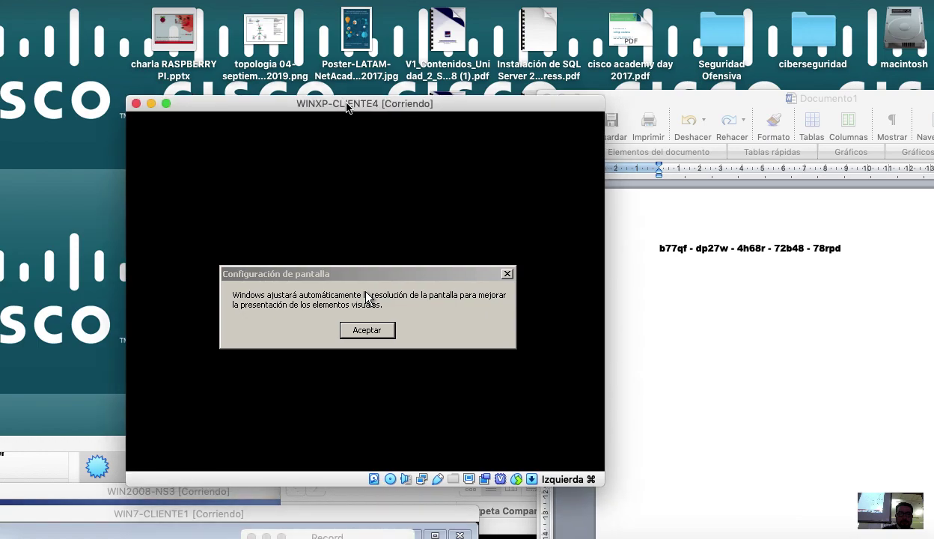
- Accept XP's automatic display resolution change and bring the XP VM window in front of Word
left_click_drag(344, 104, 308, 60)
left_click(335, 289)
left_click(298, 183)
left_click_drag(414, 69, 368, 51)
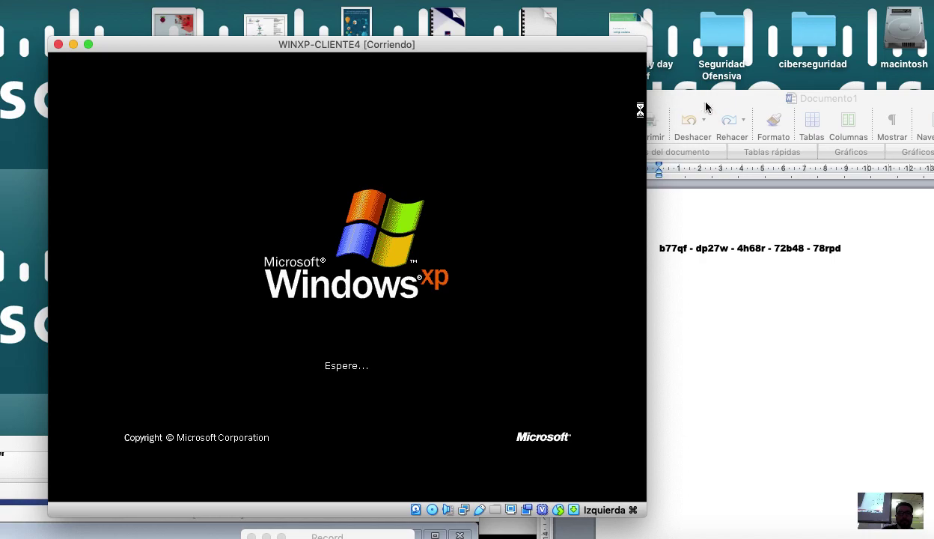
left_click_drag(706, 104, 800, 516)
left_click_drag(390, 49, 597, 19)
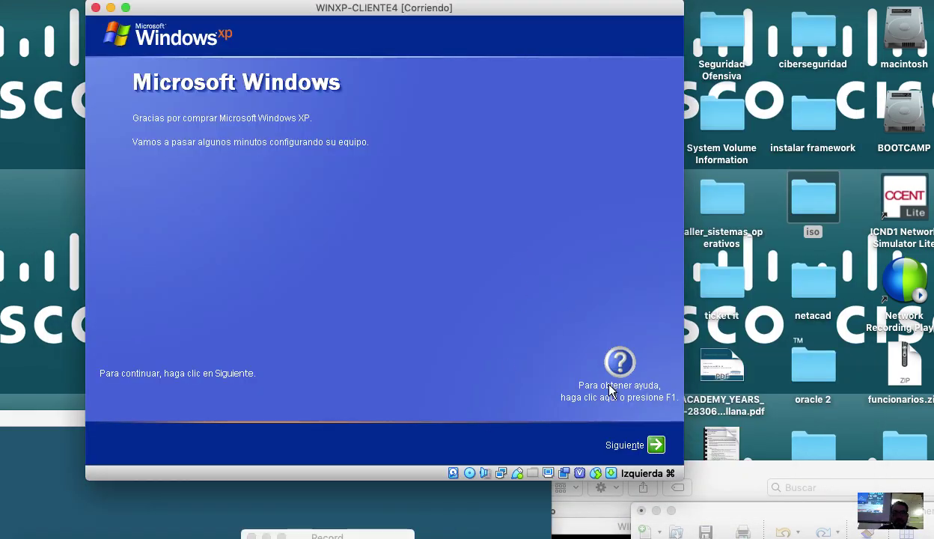
- Choose 'No en este momento' for automatic updates, then skip Internet setup and registration
left_click(656, 444)
left_click(234, 286)
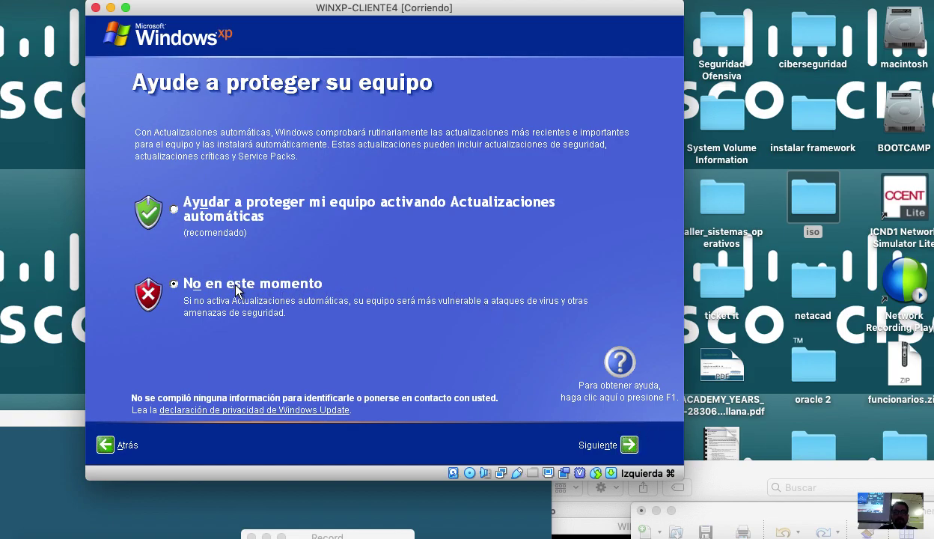
left_click(627, 446)
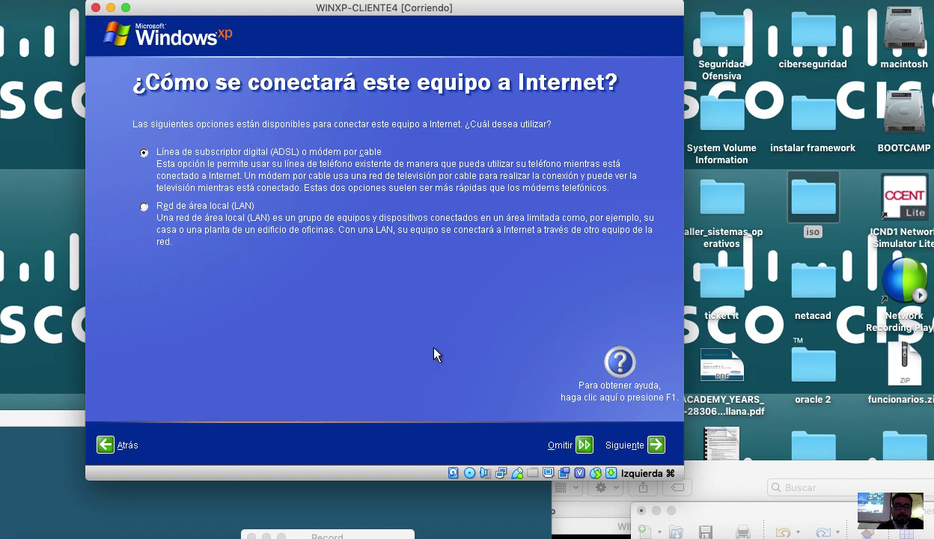
left_click(579, 447)
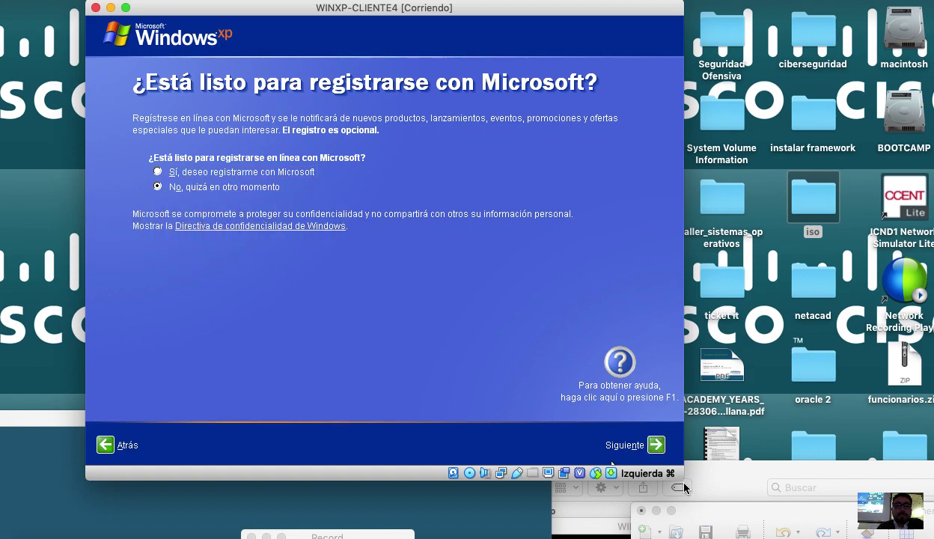
left_click(649, 447)
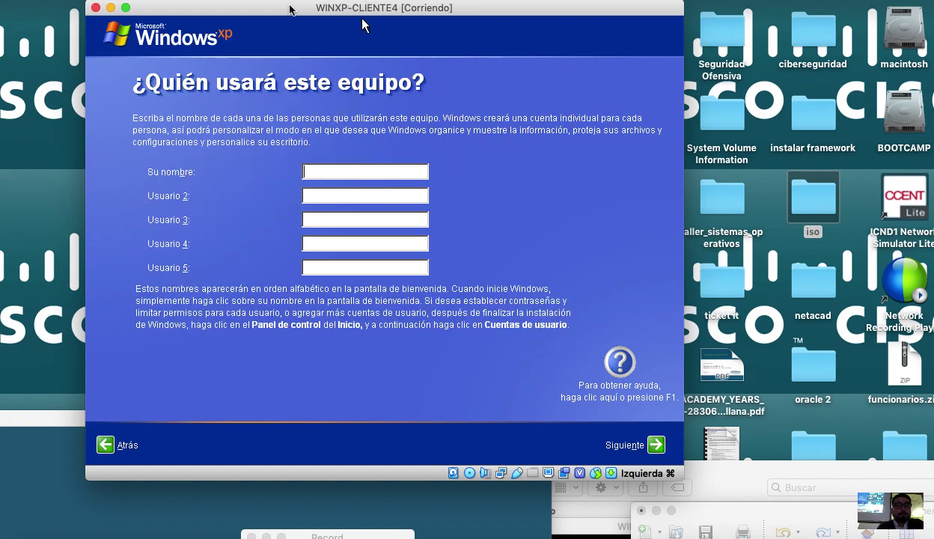
- Enter the user account name in 'Su nombre' and finish Windows XP setup
left_click_drag(288, 7, 303, 7)
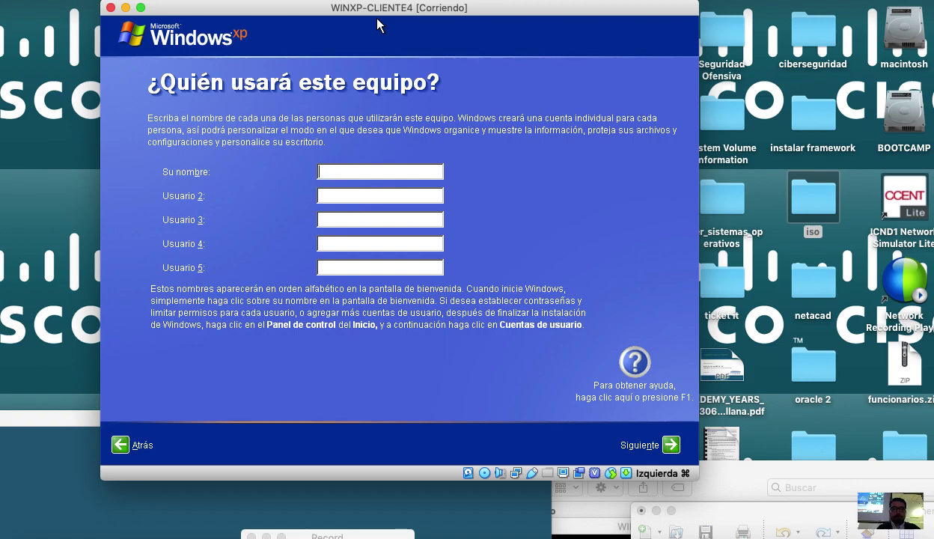
type("rorellana3")
left_click_drag(234, 21, 222, 21)
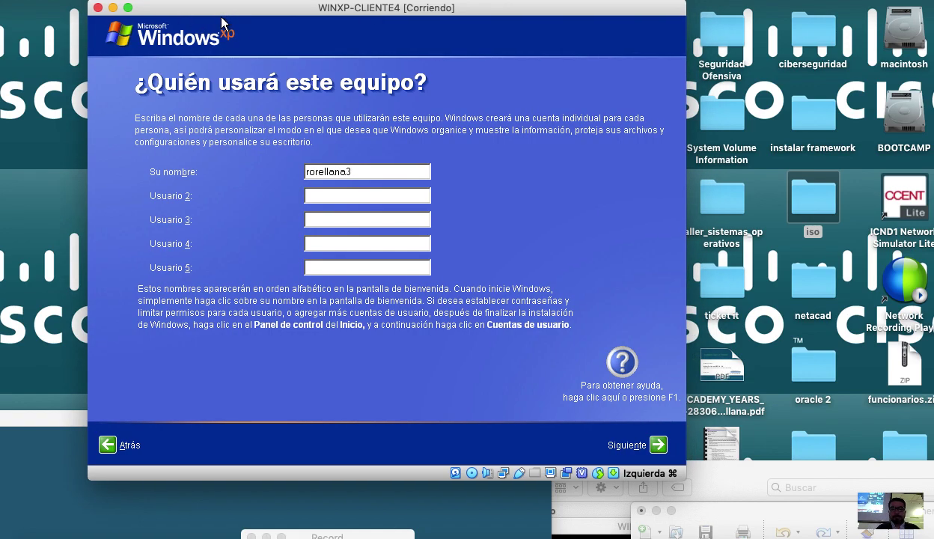
left_click(658, 445)
left_click(658, 444)
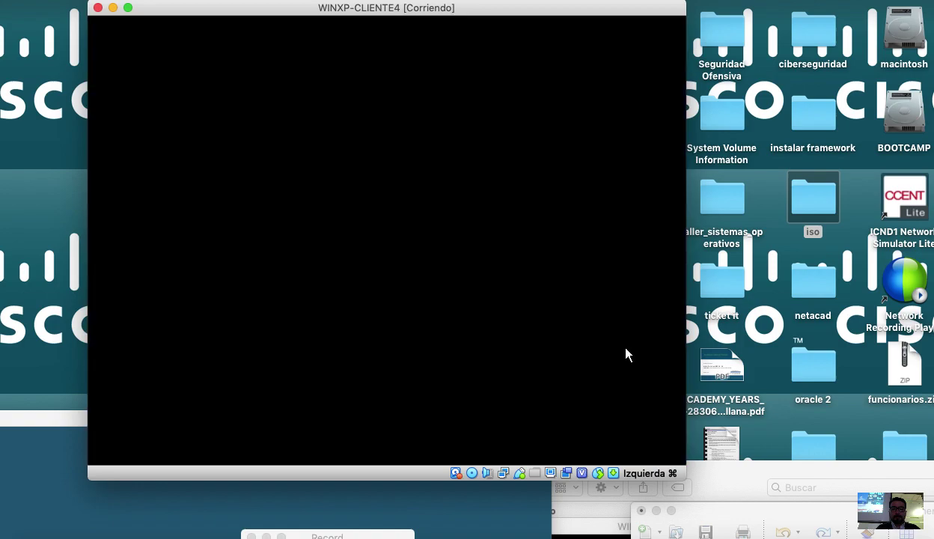
left_click_drag(432, 21, 668, 41)
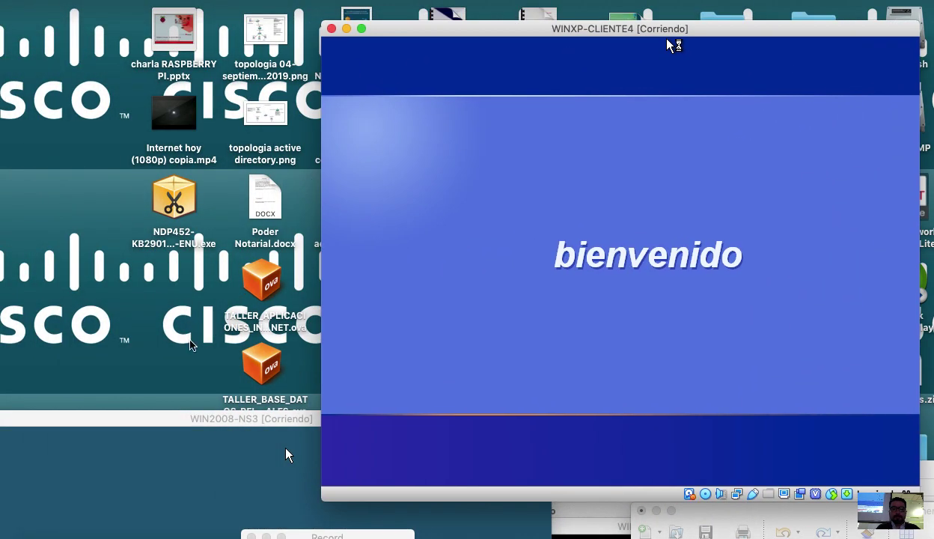
- On the new XP desktop, close the Start menu and tour tip, then open Inicio
left_click_drag(149, 422, 148, 315)
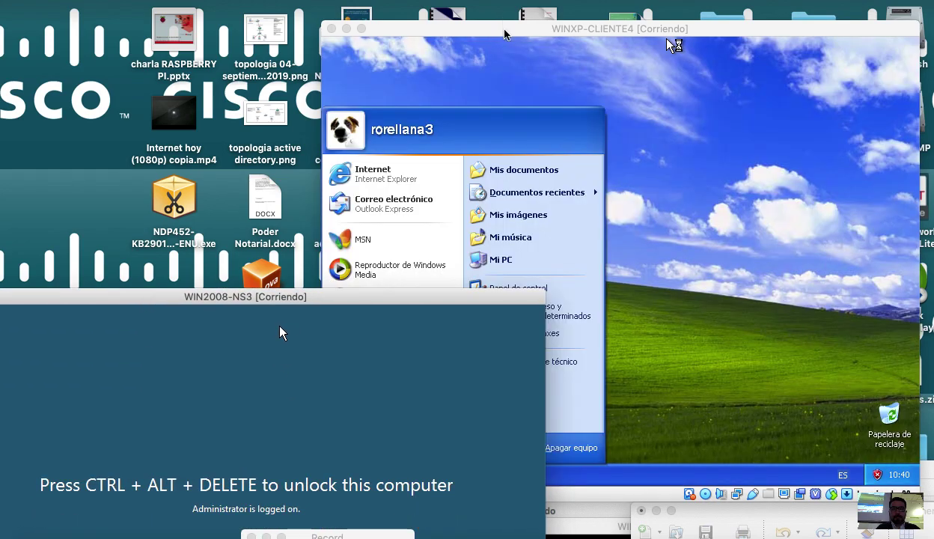
left_click_drag(501, 32, 446, 33)
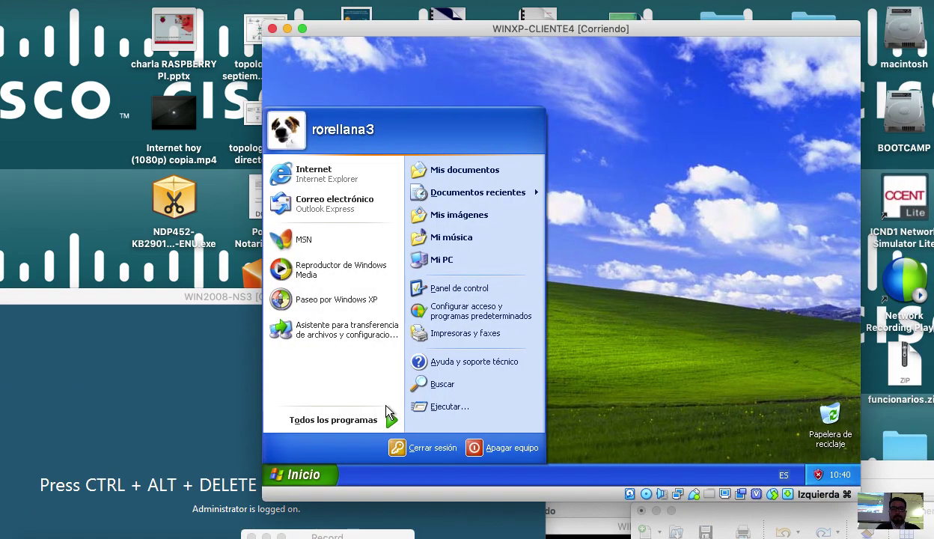
left_click(324, 470)
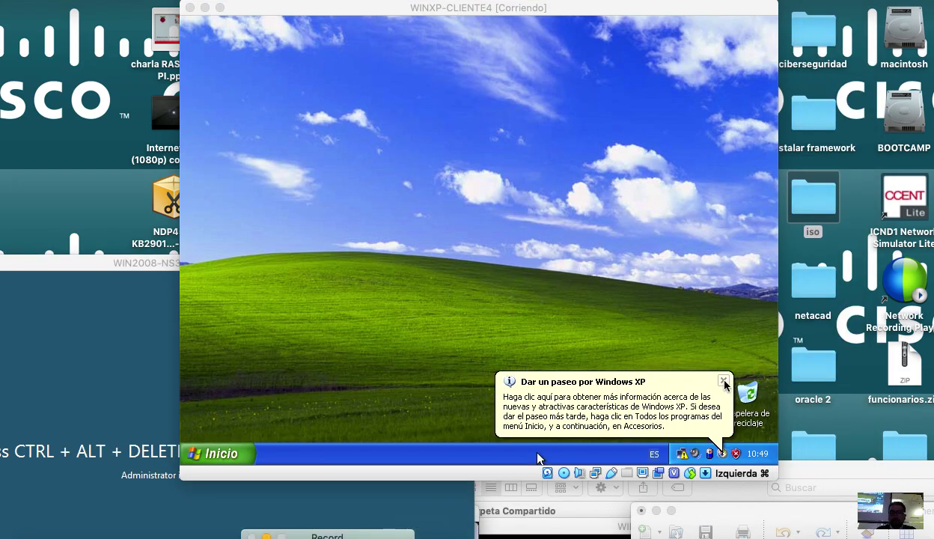
left_click(523, 440)
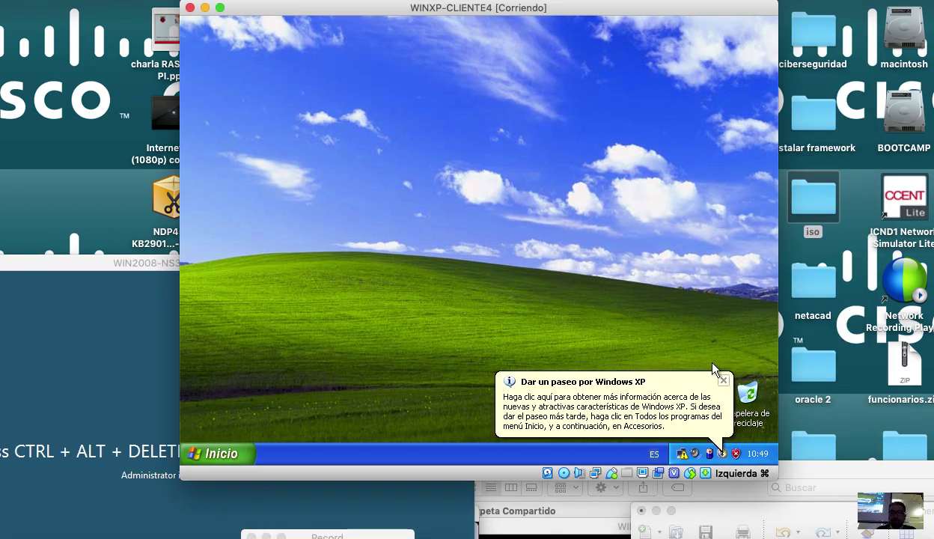
left_click(723, 383)
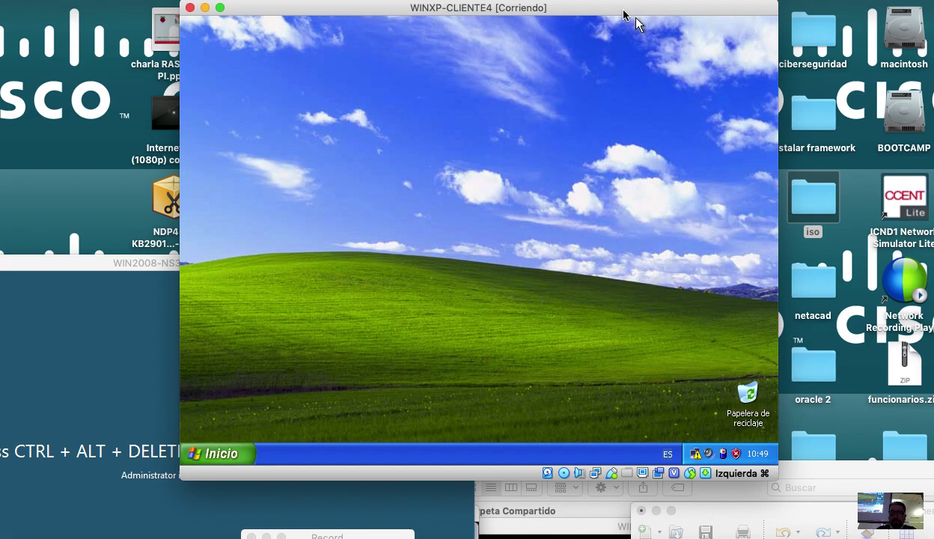
mouse_move(624, 11)
left_mouse_down()
mouse_move(540, 70)
mouse_move(565, 43)
mouse_move(619, 17)
left_mouse_up()
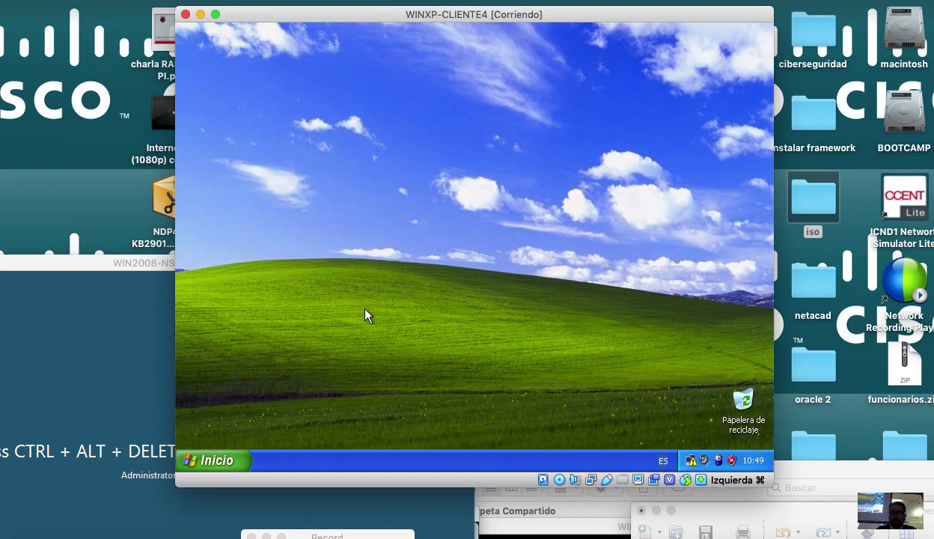
left_click(229, 455)
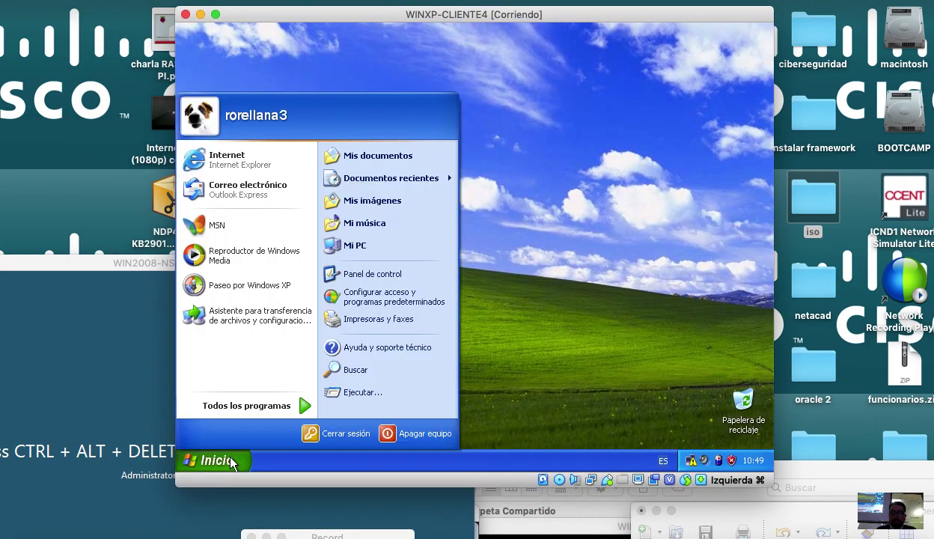
- Dismiss the Mi PC context menu and open Panel de control from the Start menu
right_click(413, 250)
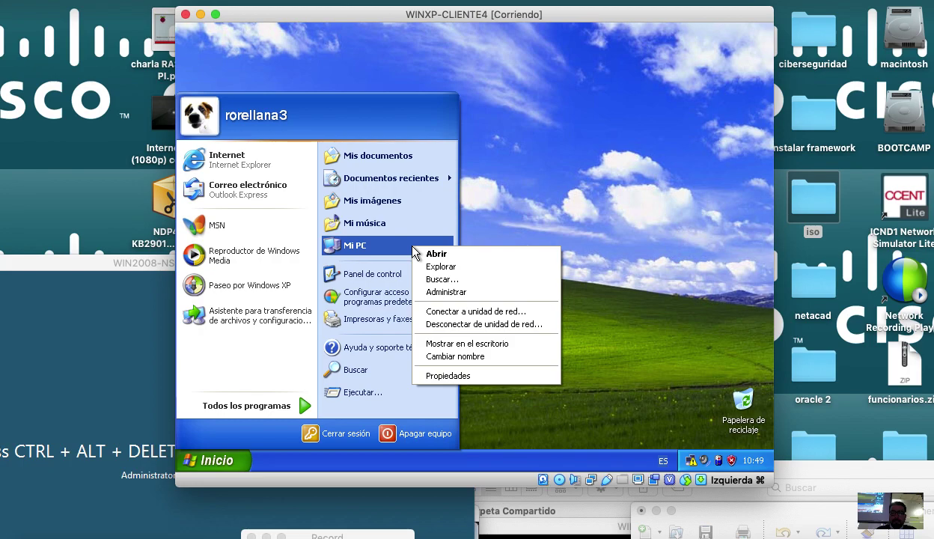
left_click(380, 274)
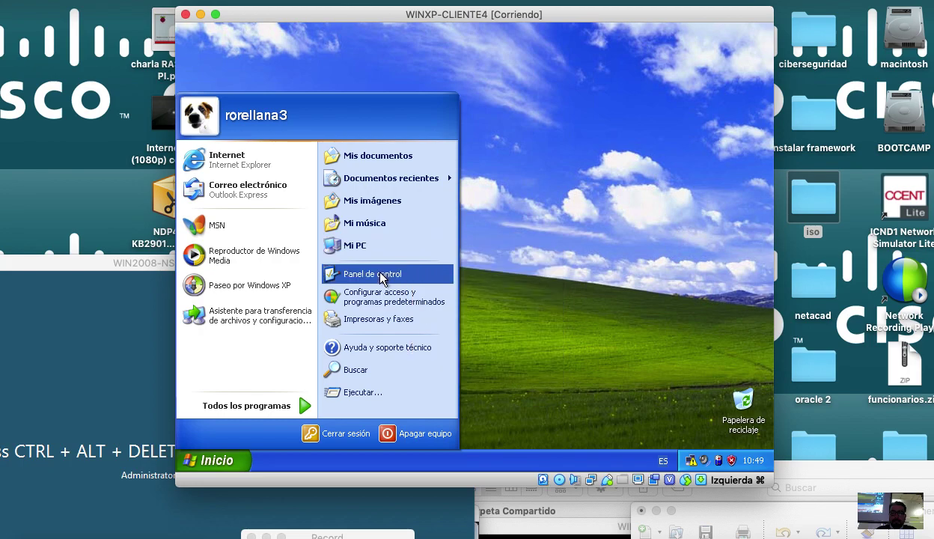
left_click(380, 274)
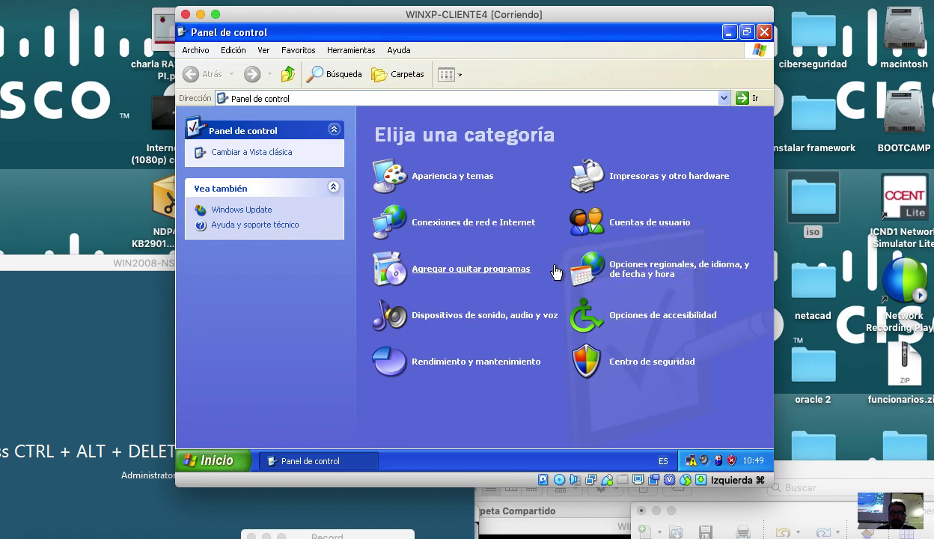
- In classic view, set Firewall de Windows to Desactivado and apply with Aceptar
left_click(271, 154)
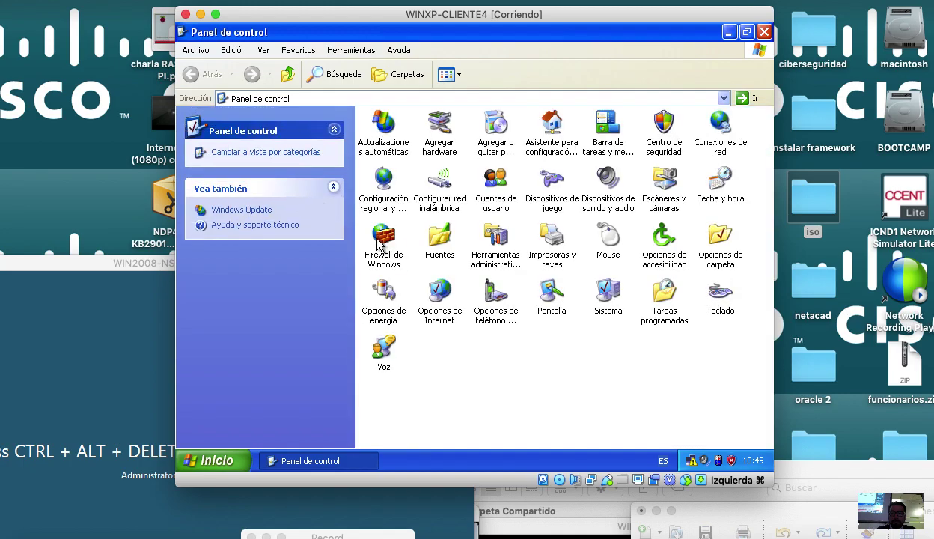
double_click(378, 243)
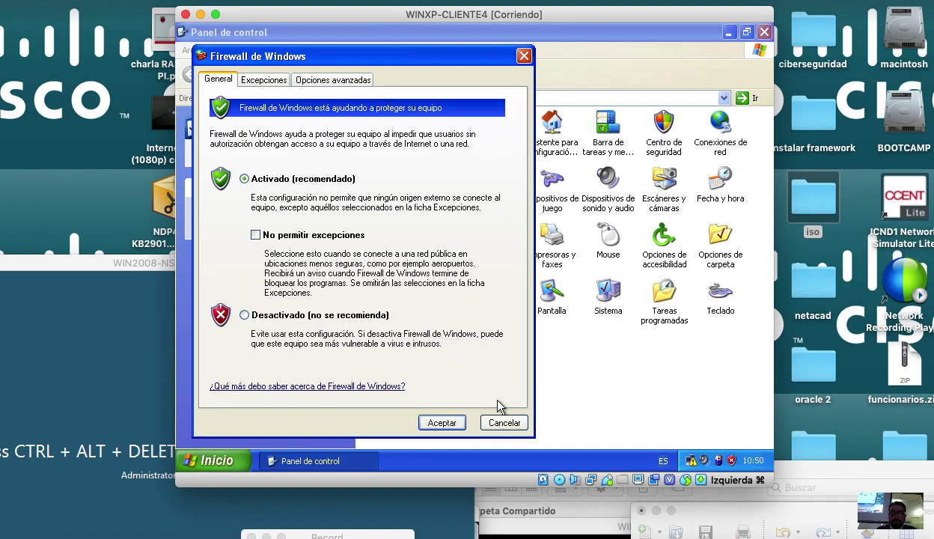
left_click(290, 314)
left_click(441, 423)
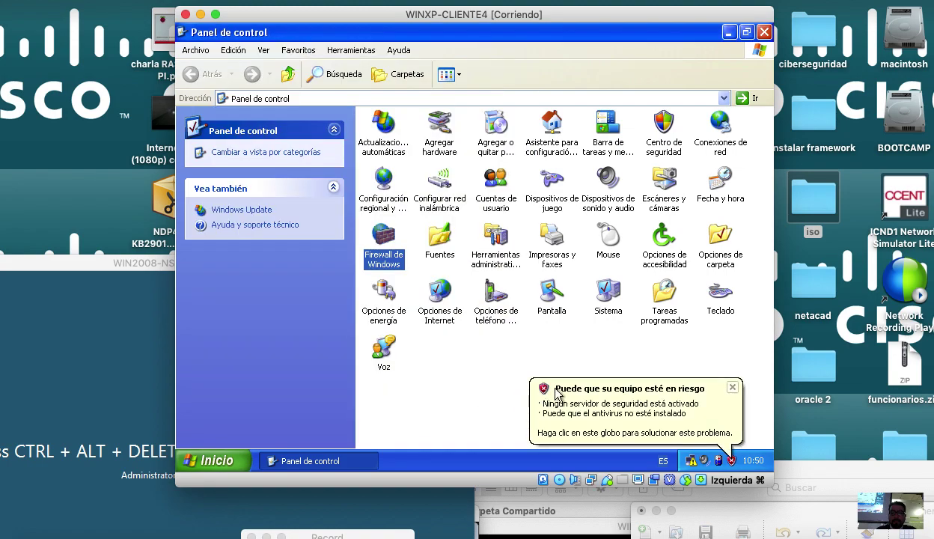
- Close the Control Panel and the security risk warning balloon
left_click(764, 32)
mouse_move(473, 17)
left_mouse_down()
mouse_move(537, 17)
mouse_move(479, 32)
left_mouse_up()
left_click_drag(556, 41, 584, 39)
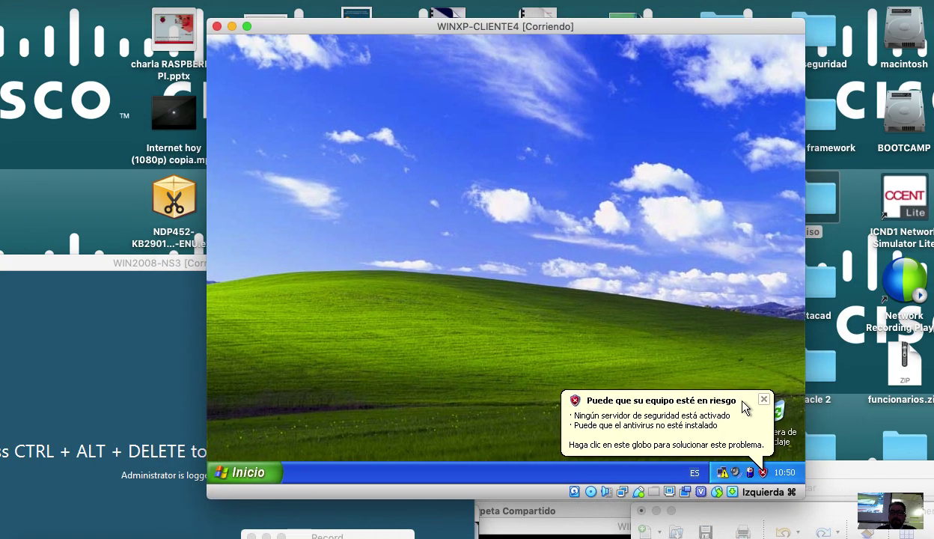
left_click(763, 400)
left_click_drag(478, 26, 534, 7)
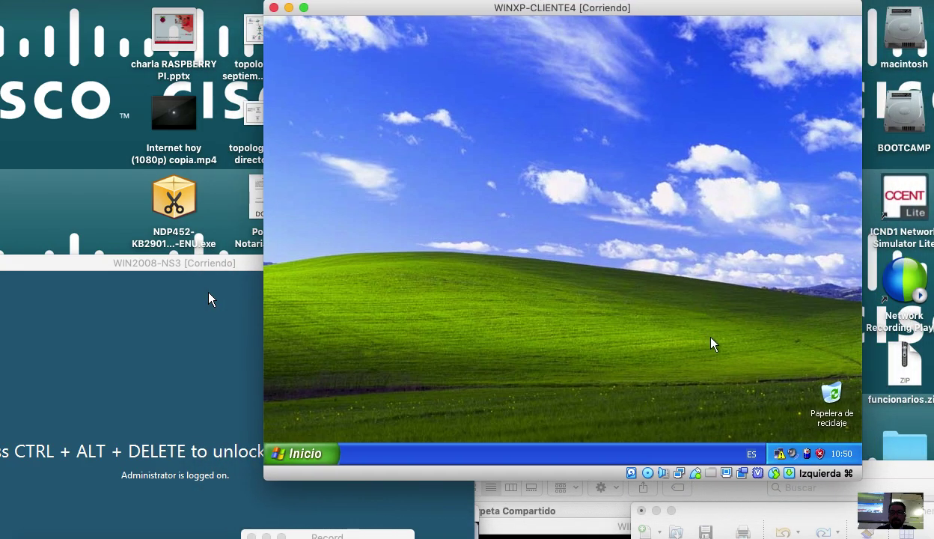
- Enable 'Mostrar icono' for the Local Area Connection, reviewing its TCP/IP properties along the way
right_click(778, 451)
left_click(644, 440)
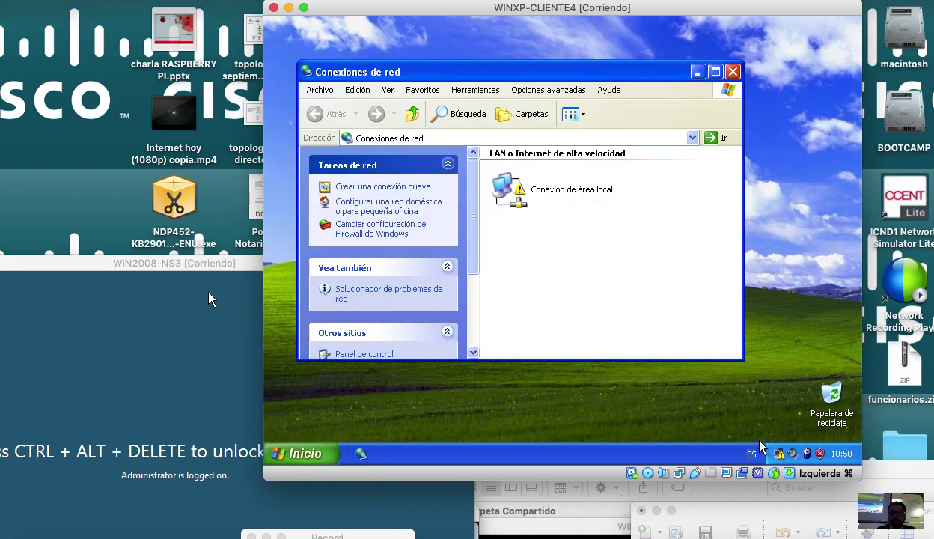
right_click(508, 184)
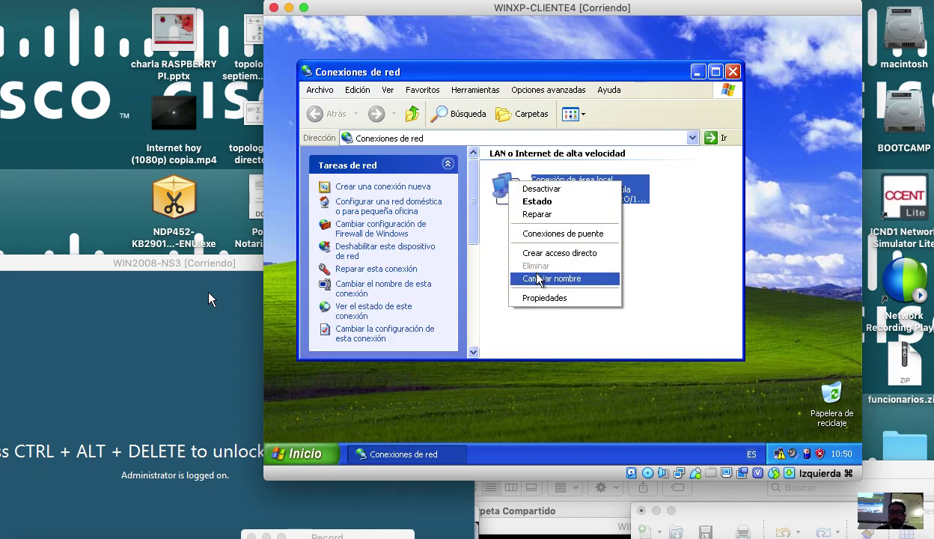
left_click(545, 298)
left_click(474, 262)
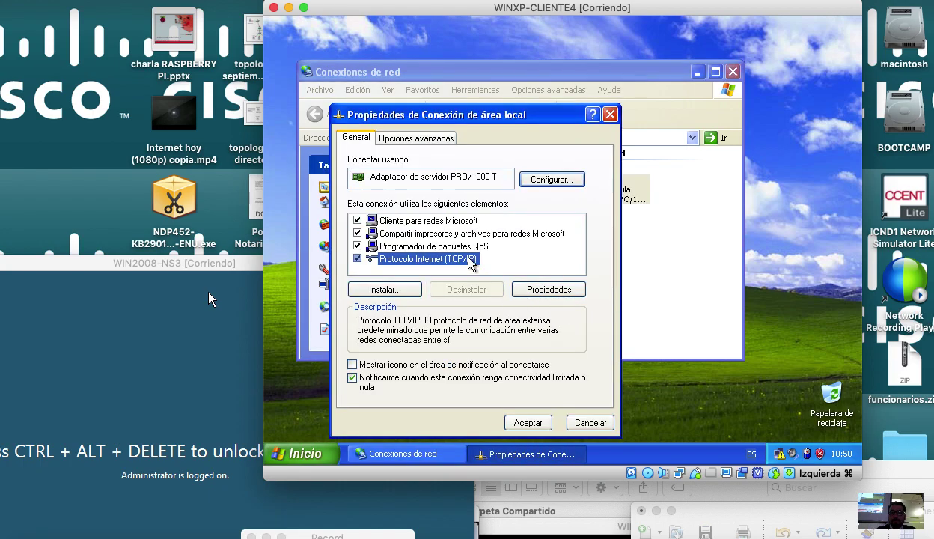
left_click(464, 364)
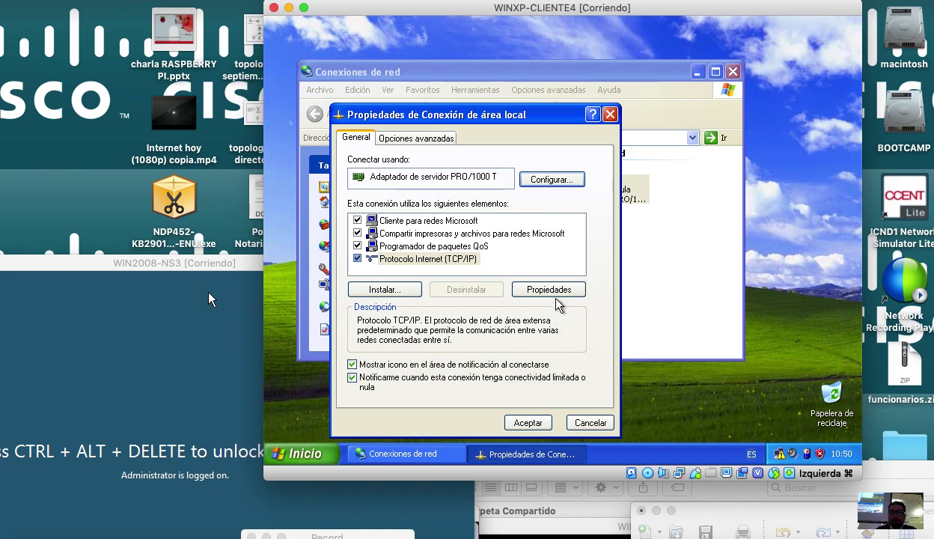
left_click(554, 291)
left_click(558, 423)
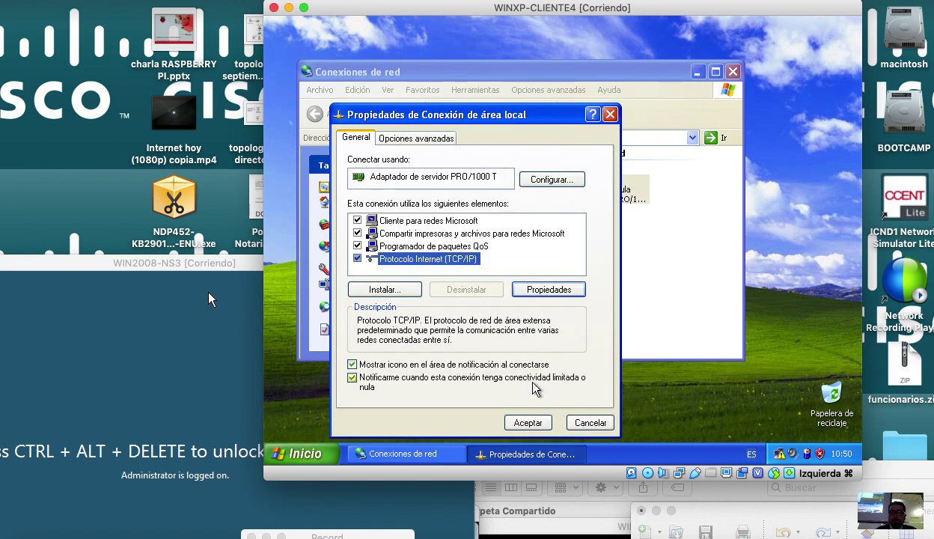
left_click(530, 423)
left_click(732, 72)
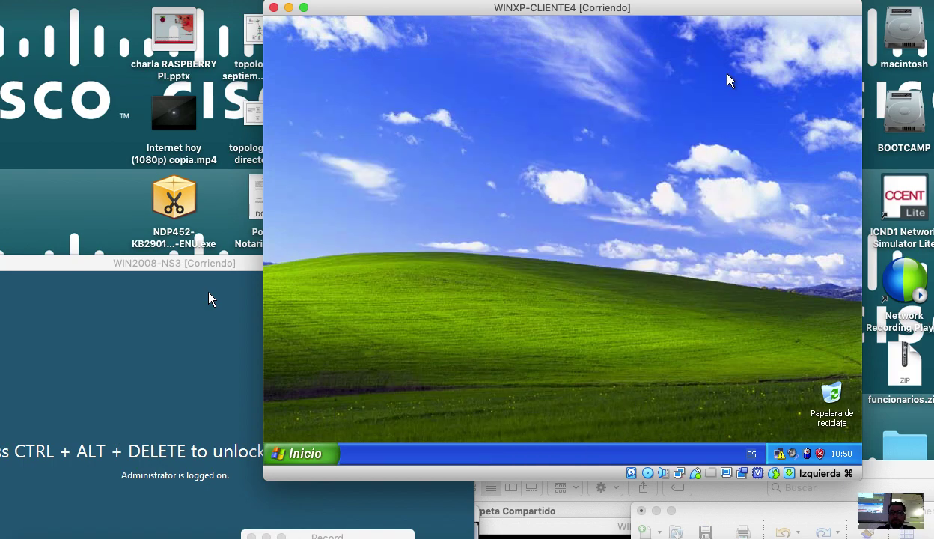
- Rearrange the WIN2008-NS3 and XP VM windows, bringing the server window over the XP one
left_click_drag(520, 11, 550, 58)
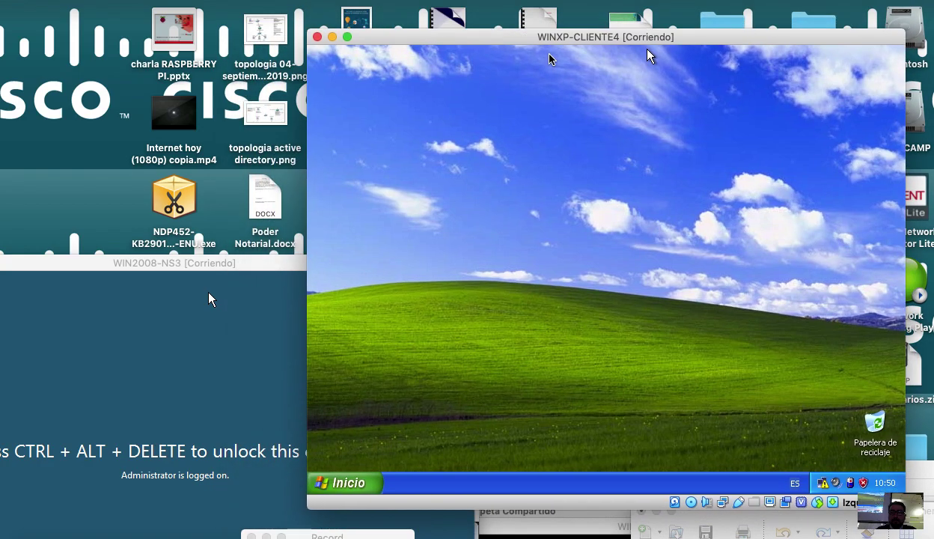
left_click_drag(199, 268, 557, 30)
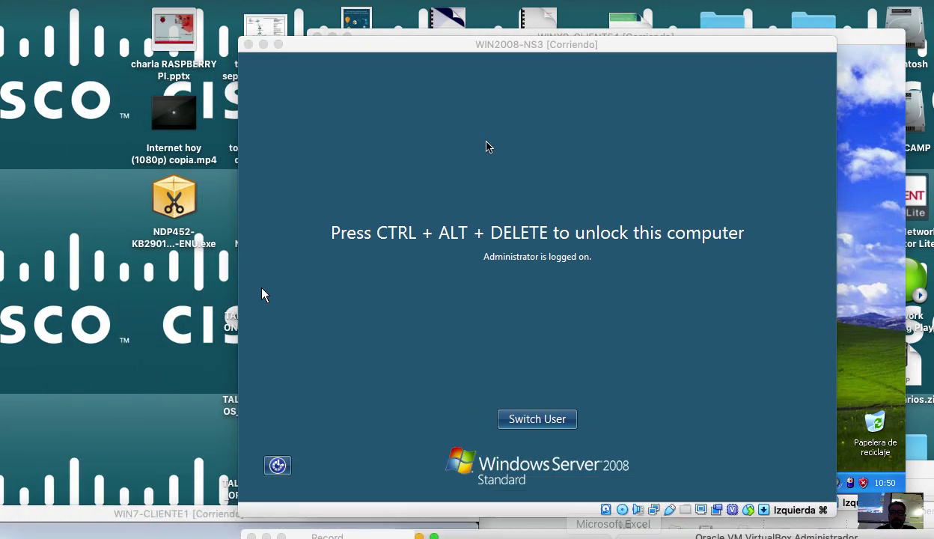
left_click(329, 77)
left_click_drag(383, 43, 162, 67)
left_click_drag(396, 36, 464, 59)
left_click_drag(124, 80, 155, 66)
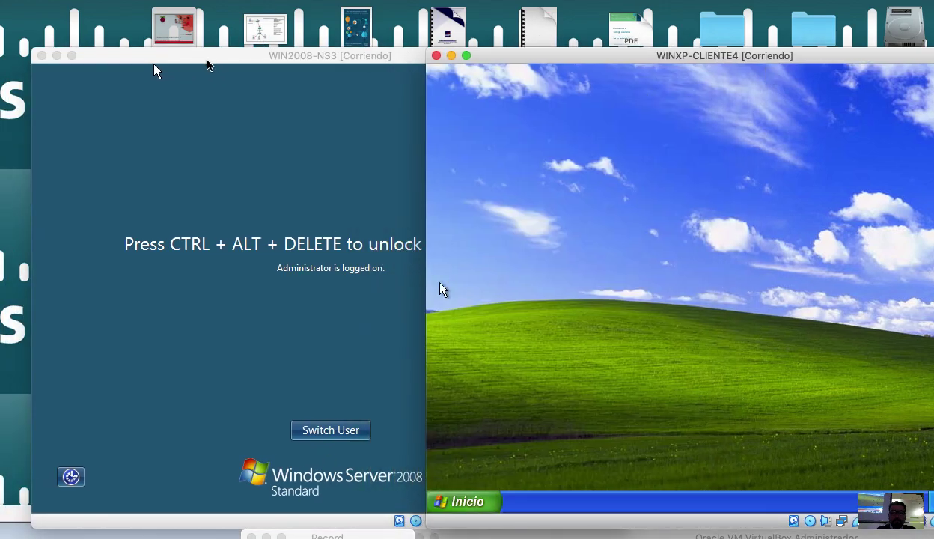
- Shift the WIN2008-NS3 window to the top right and switch to the WIN7-CLIENTE1 window
left_click_drag(155, 65, 336, 23)
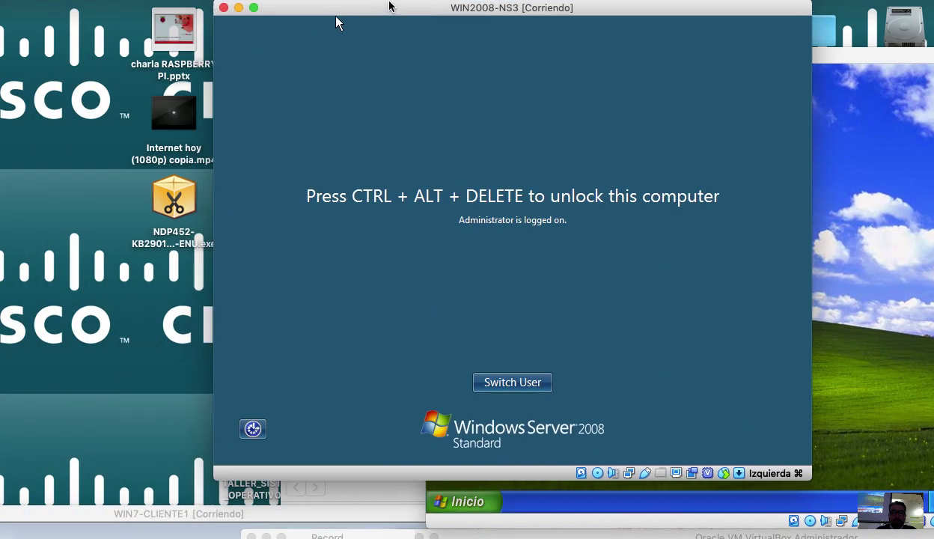
left_click_drag(389, 6, 416, 6)
left_click(242, 332)
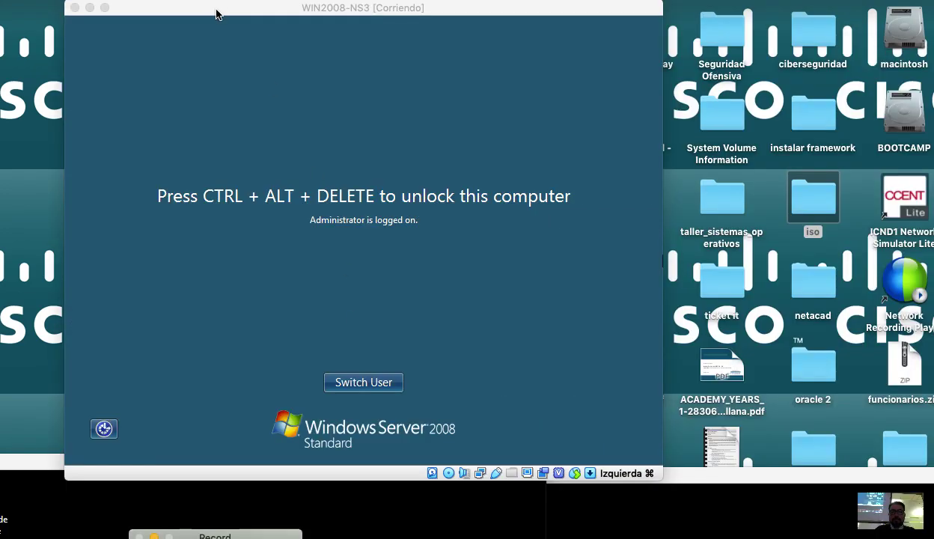
left_click_drag(214, 10, 289, 11)
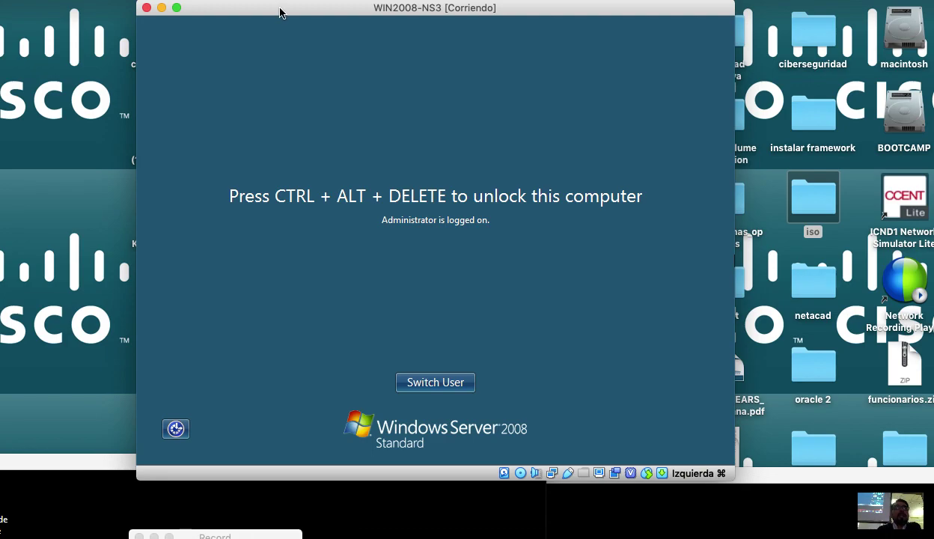
left_click_drag(244, 17, 358, 17)
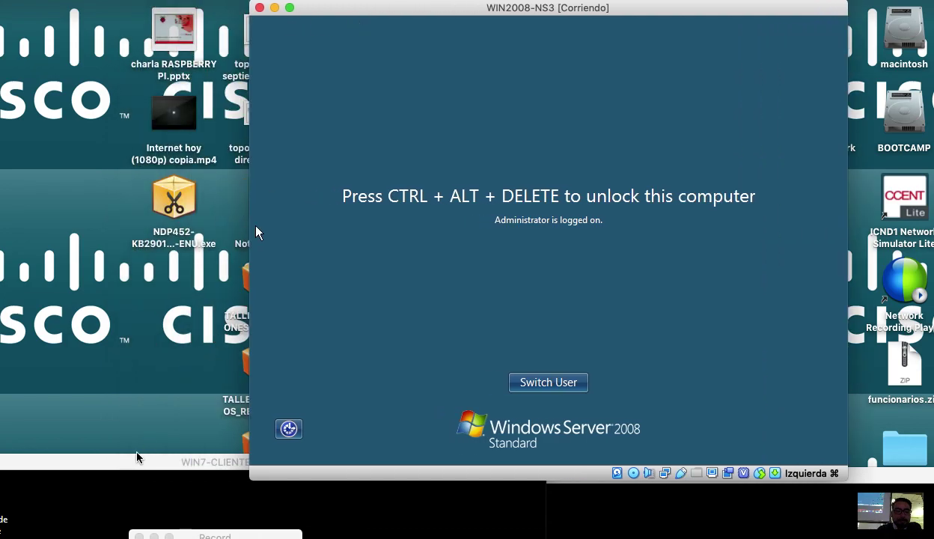
key("super+Tab")
left_click_drag(288, 118, 301, 82)
- Power off WIN7-CLIENTE1 and WIN10-CLIENTE2 using 'Apagar la máquina' for each
left_click(131, 78)
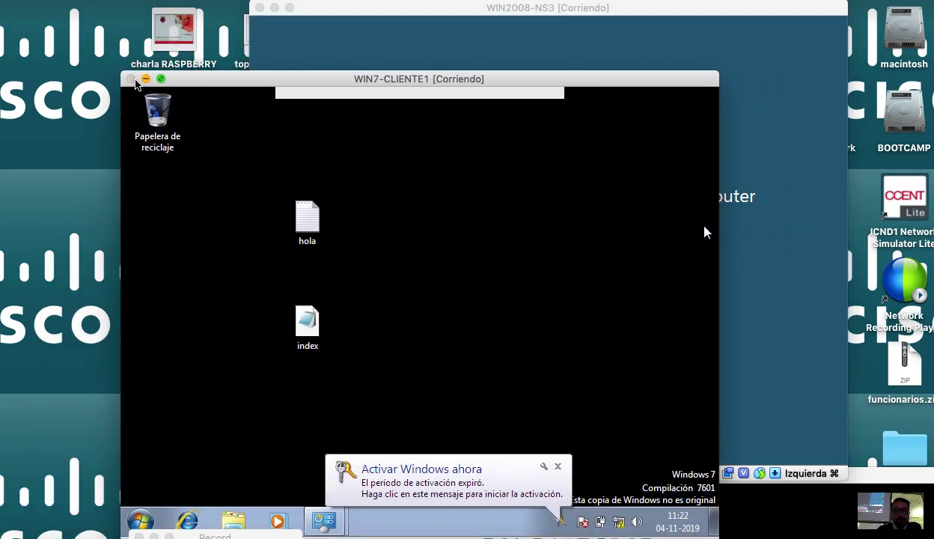
left_click(484, 193)
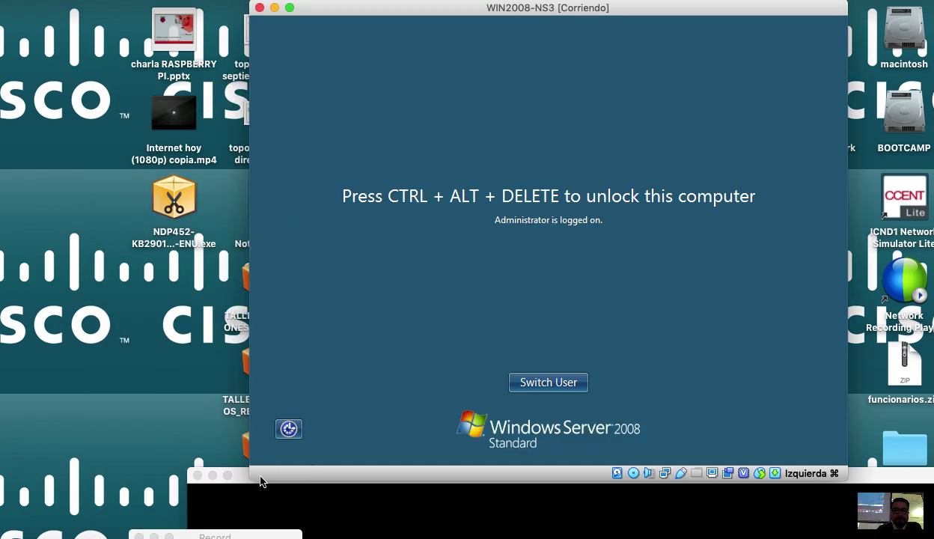
left_click_drag(242, 476, 75, 99)
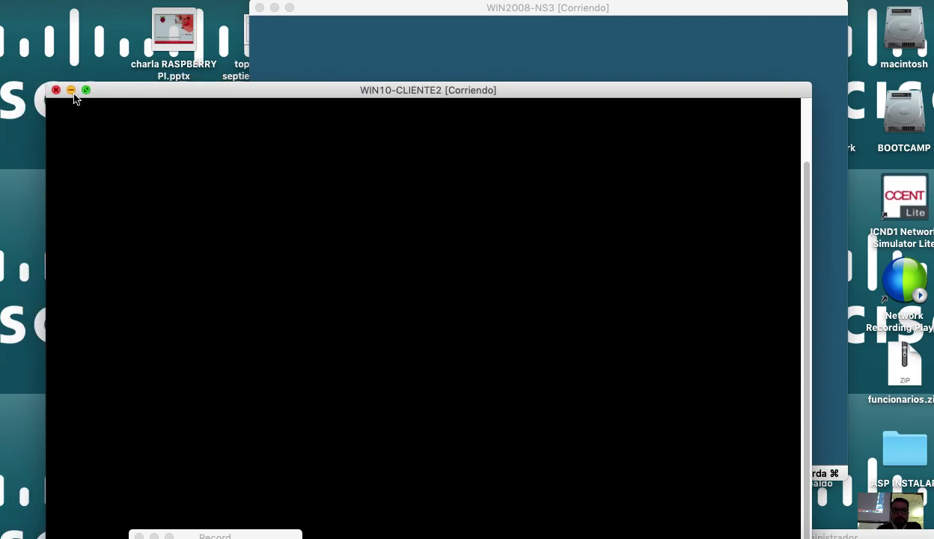
left_click(56, 89)
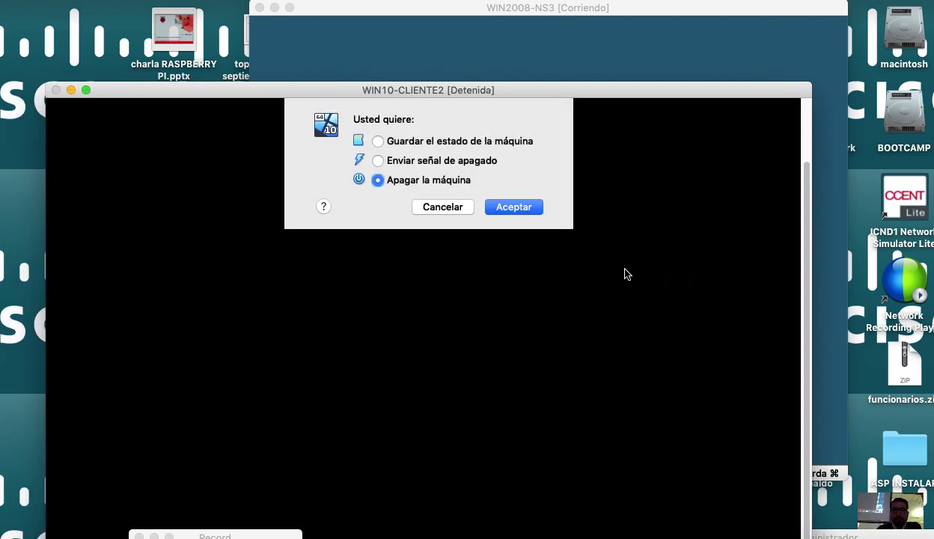
left_click(514, 207)
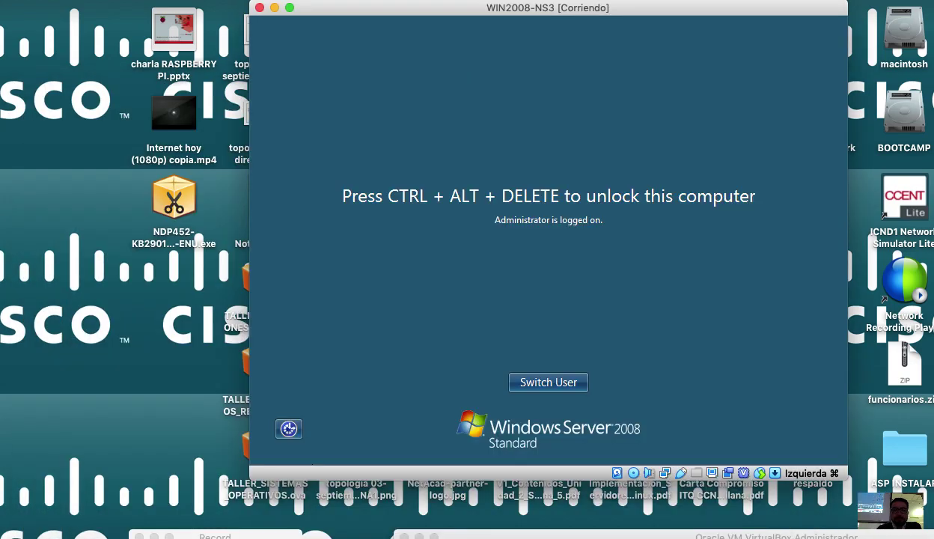
left_click_drag(438, 11, 294, 45)
- Send Ctrl-Alt-Del to WIN2008-NS3 and log on as Administrator with the account password
left_click(225, 0)
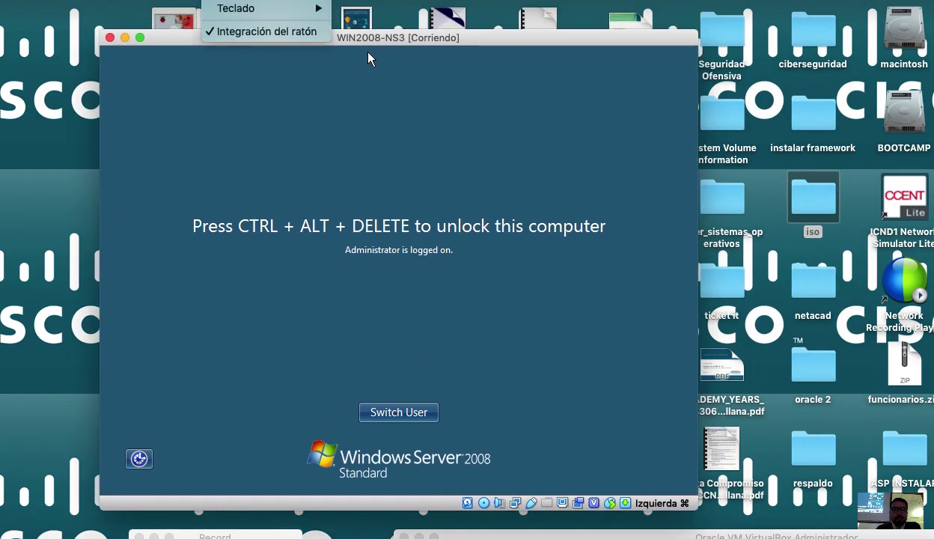
mouse_move(255, 9)
left_click(389, 36)
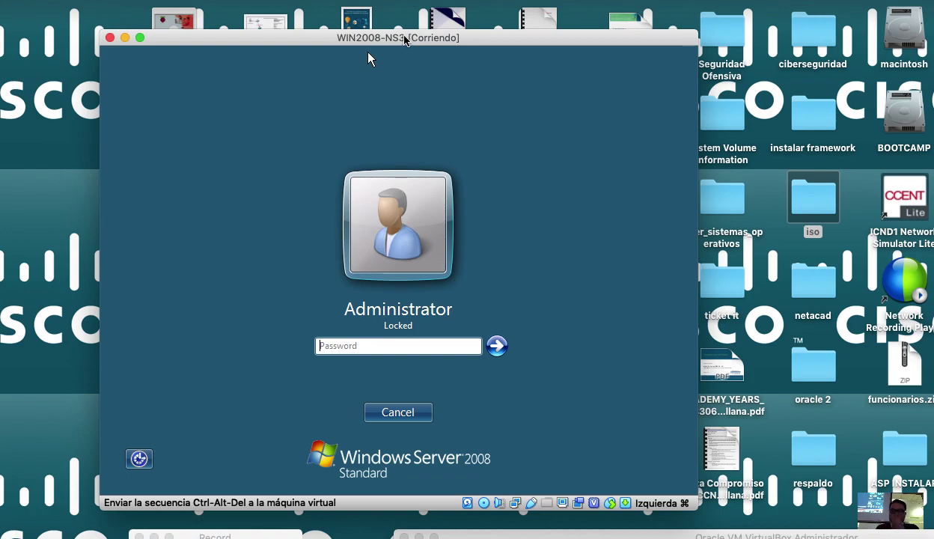
type("********")
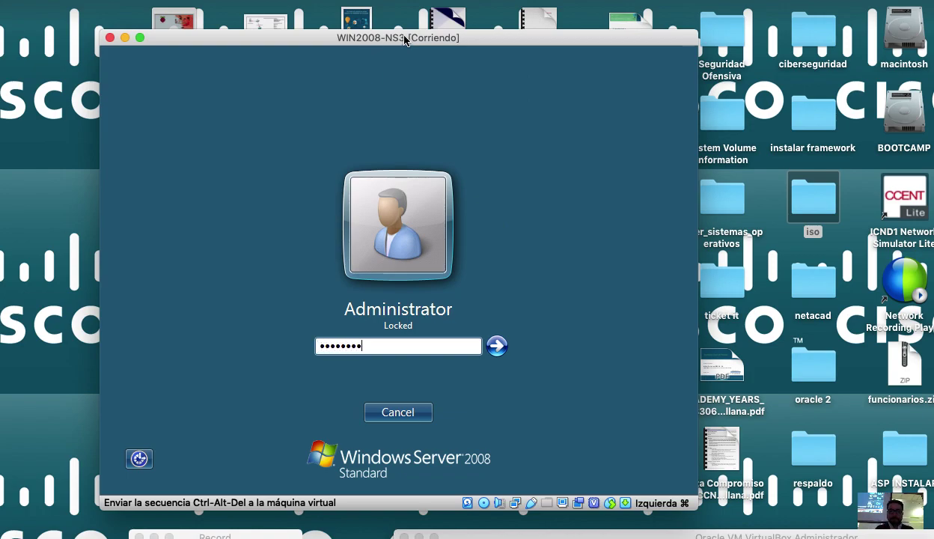
type("********")
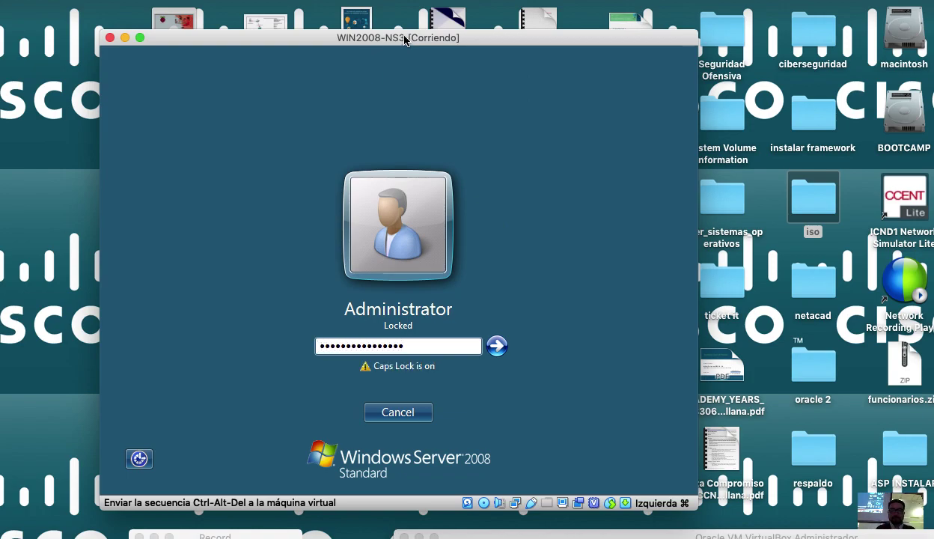
key("Return")
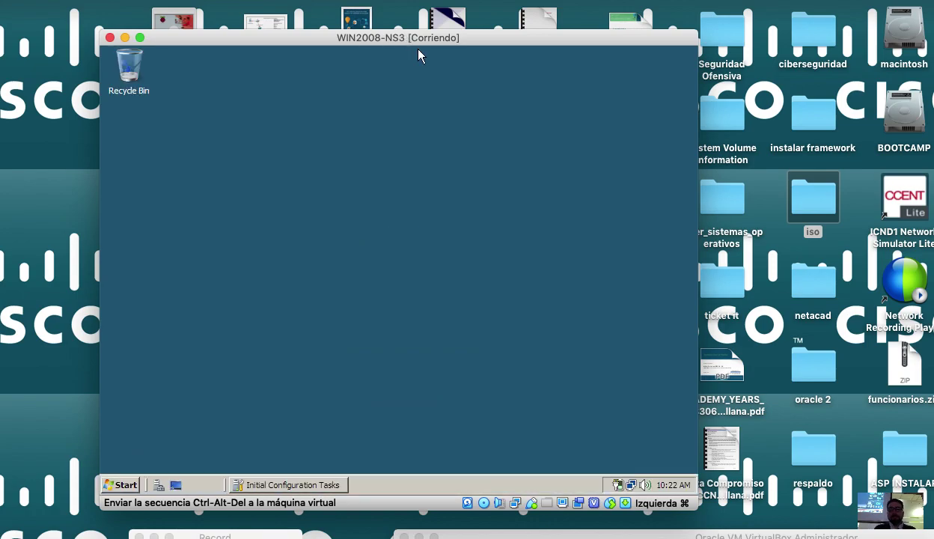
left_click_drag(433, 46, 501, 75)
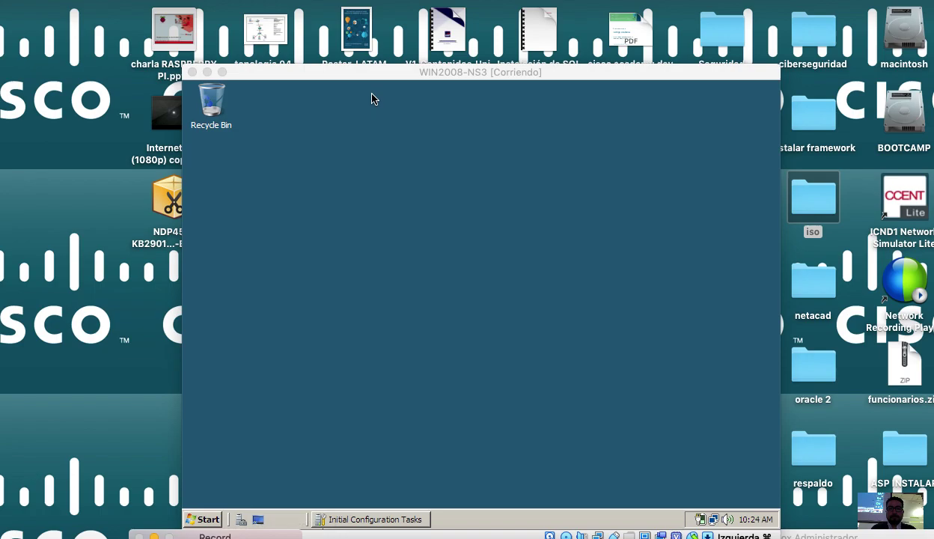
left_click_drag(383, 72, 338, 42)
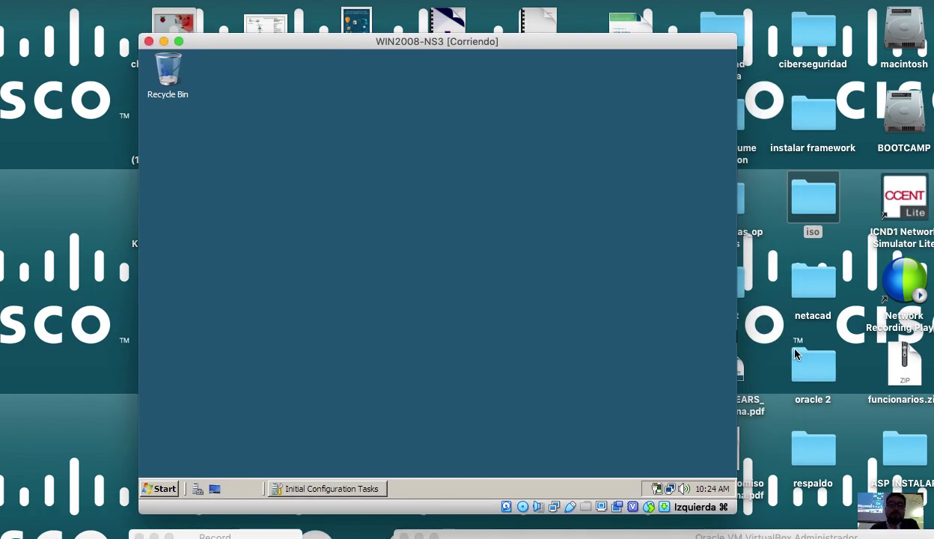
- Open IPv4 properties of the Local Area Connection and choose 'Use the following IP address'
right_click(668, 488)
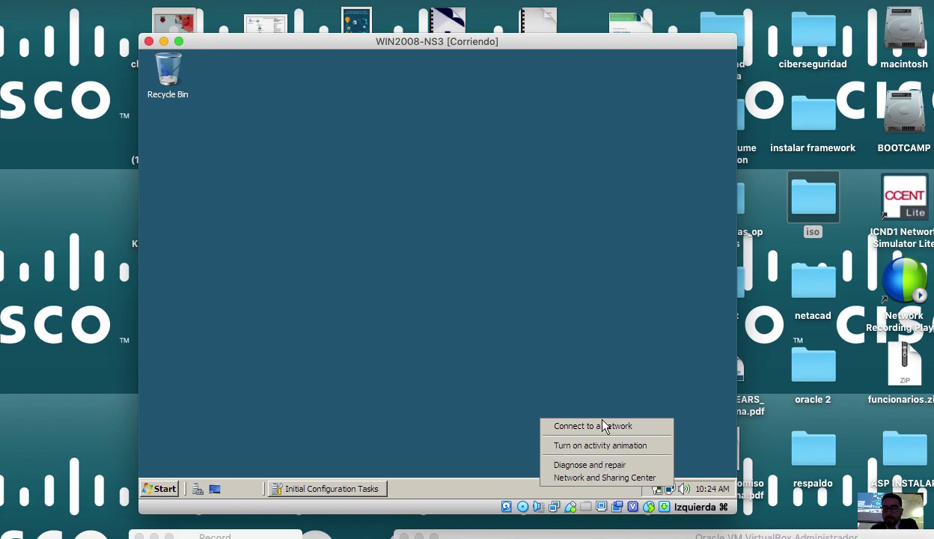
left_click(606, 478)
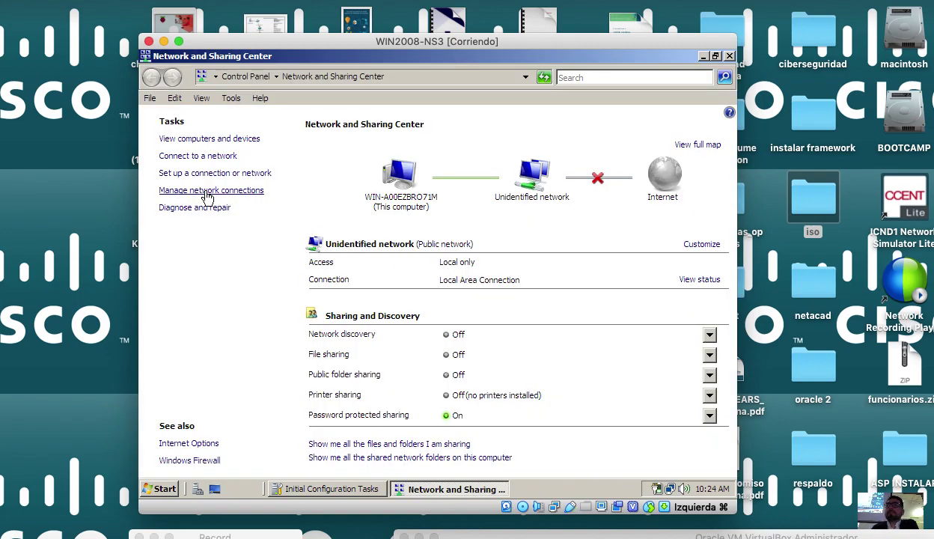
left_click(207, 191)
right_click(207, 192)
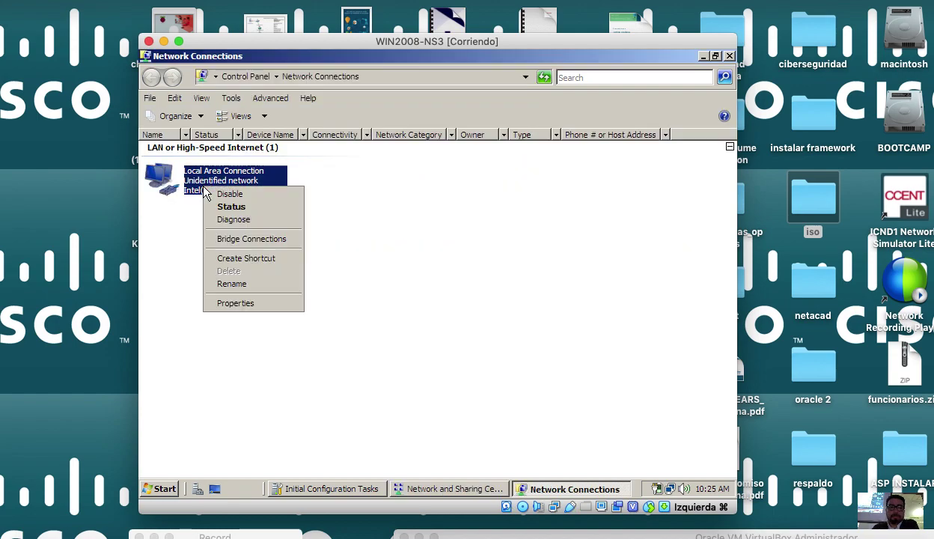
left_click(252, 302)
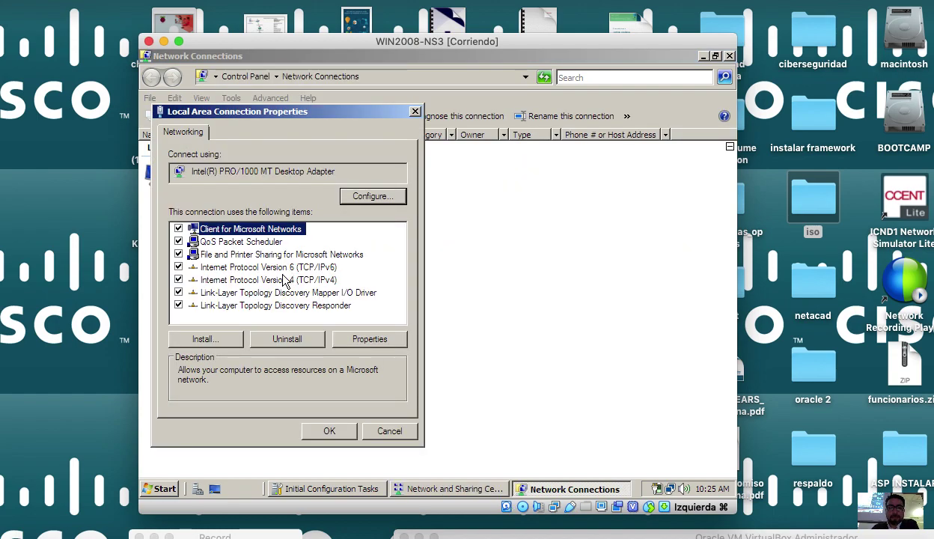
left_click(285, 280)
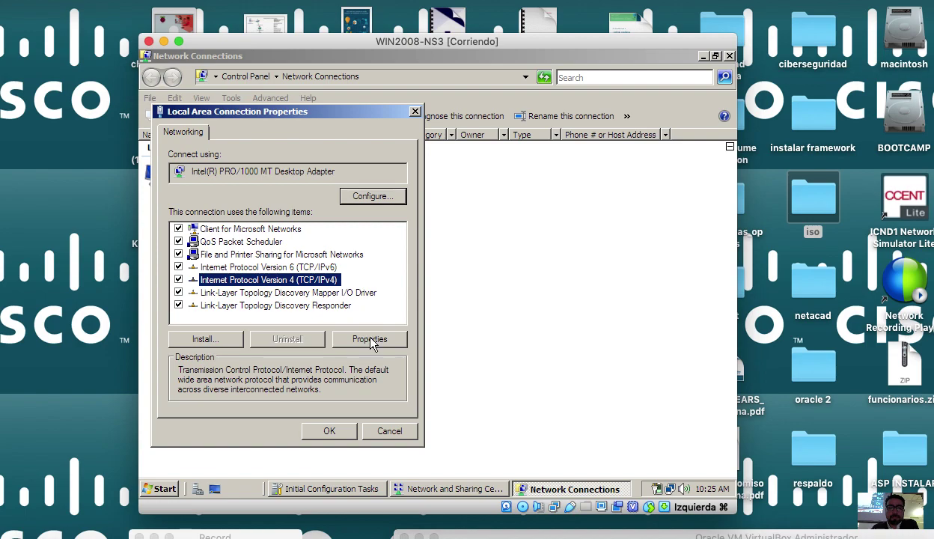
left_click(369, 339)
left_click(274, 254)
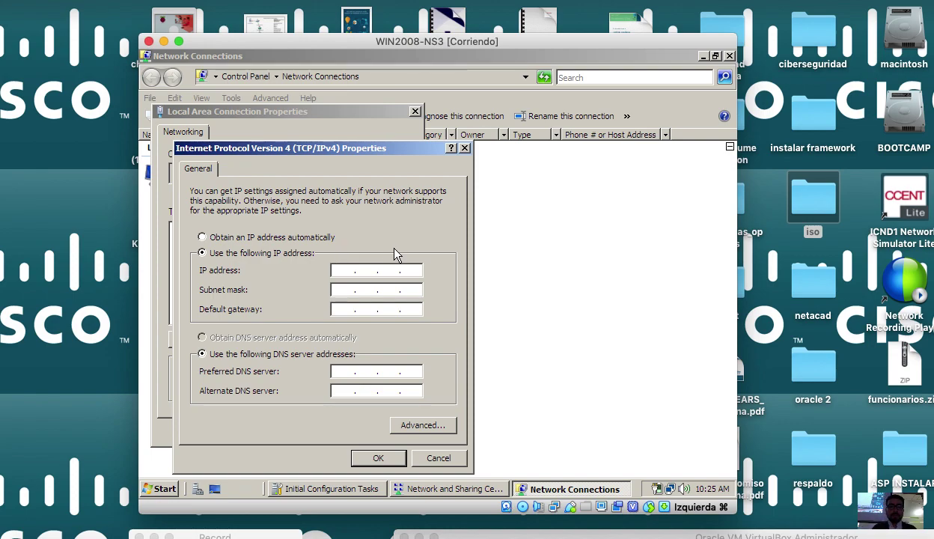
- Fill in IP 192.168.1.100, mask 255.255.255.0, gateway 192.168.1.1 and preferred DNS 127.0.0.1
left_click(358, 270)
type("192 . 168")
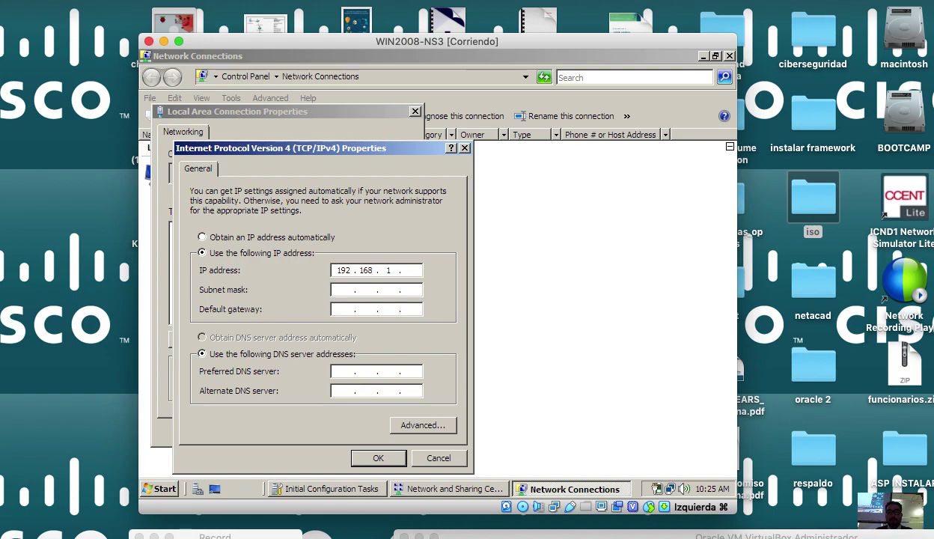
type("100")
key("Tab")
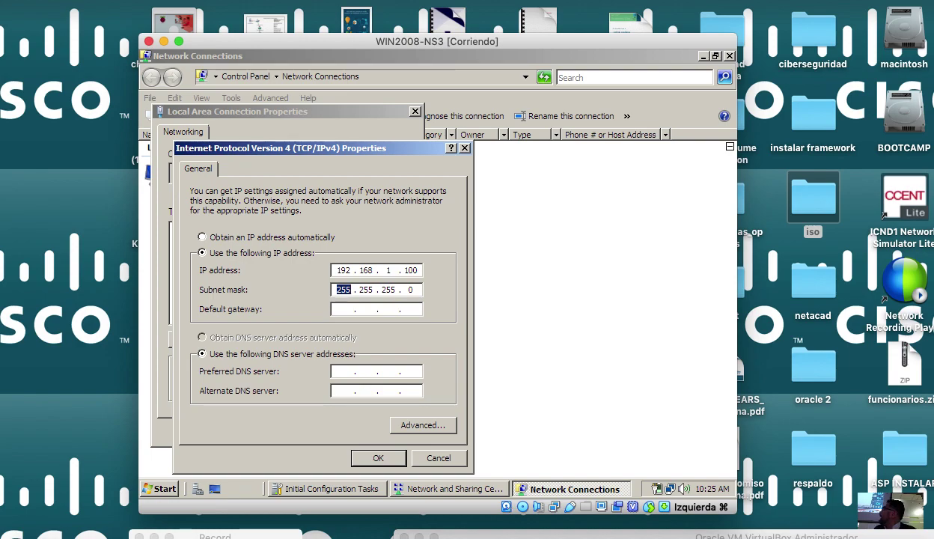
left_click(360, 290)
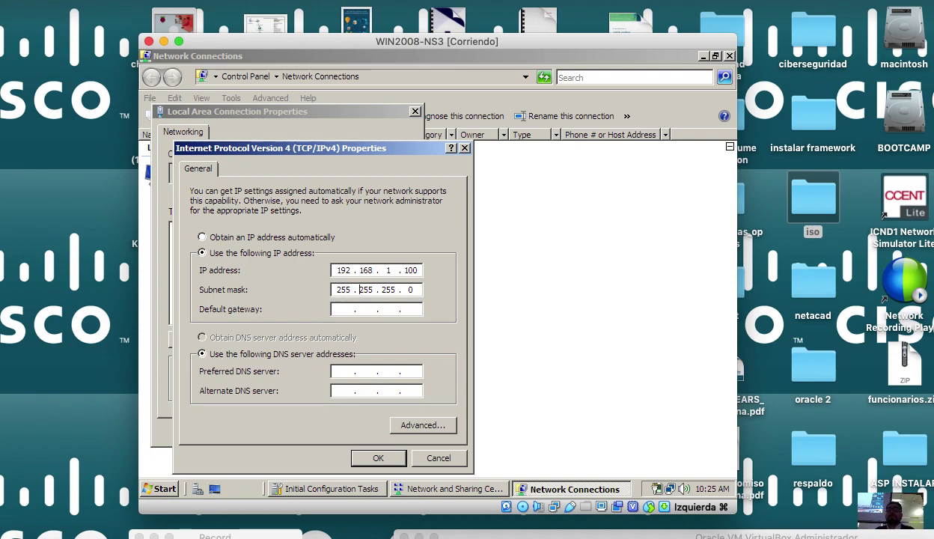
left_click(372, 290)
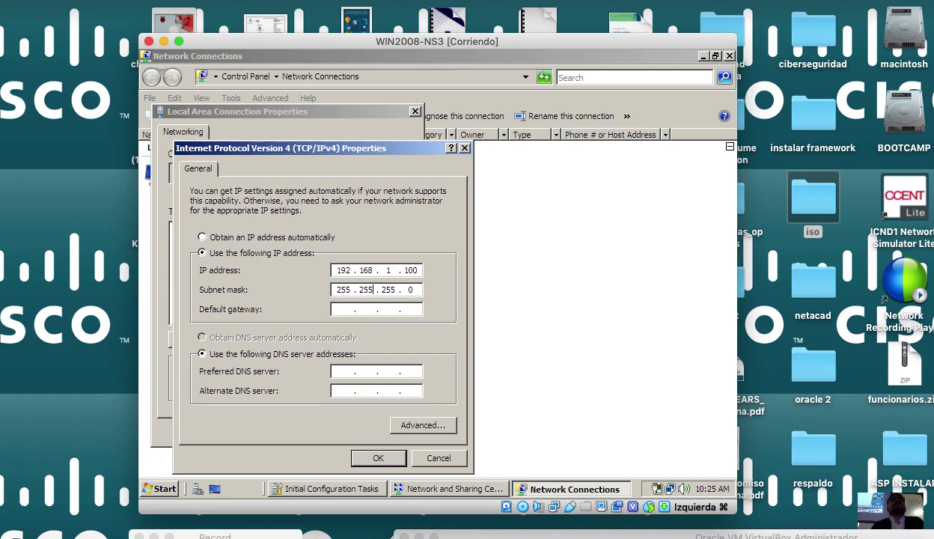
type("192 . ")
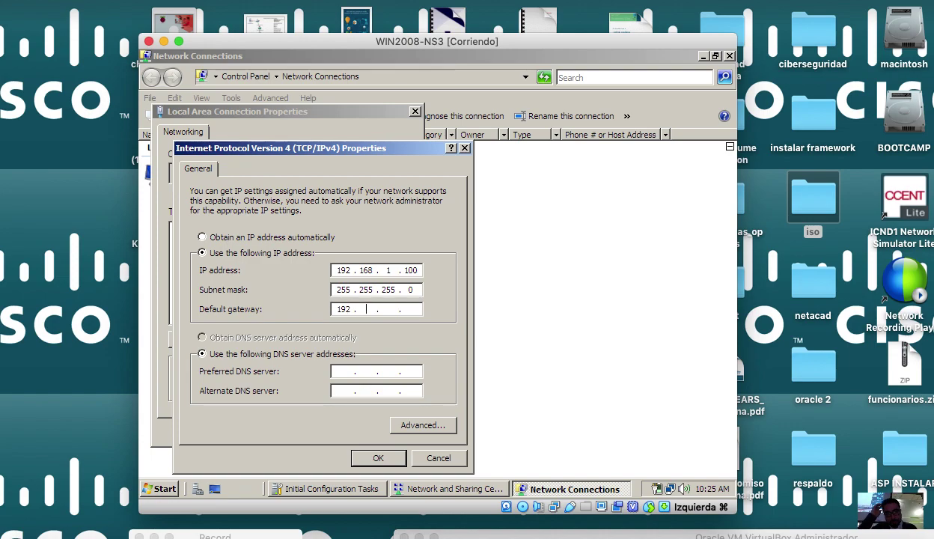
type("168")
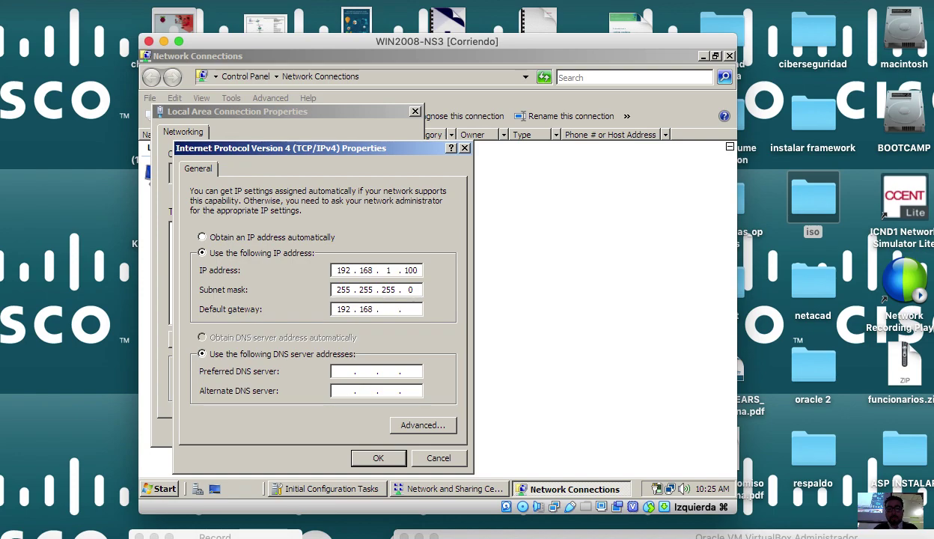
key("Tab")
key("Tab")
type("127 . 0 . 0 . 1")
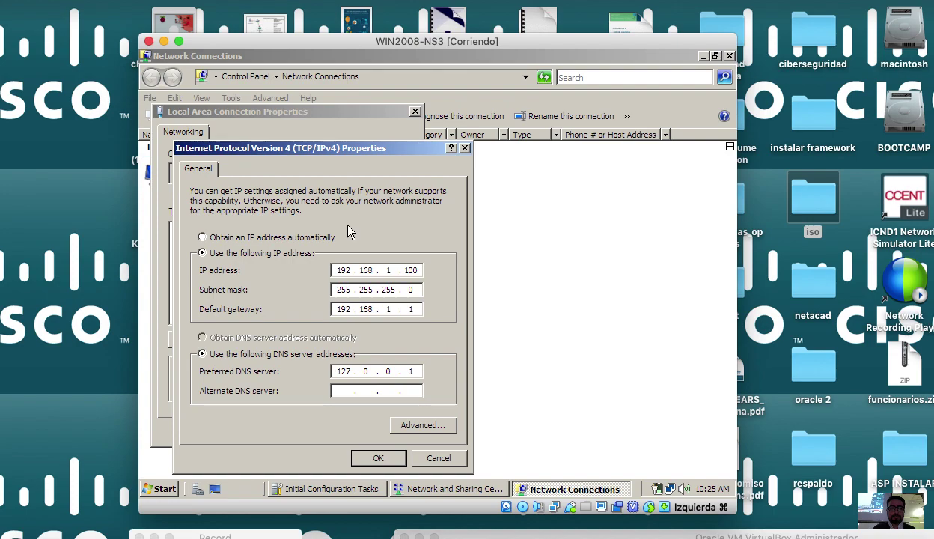
mouse_move(269, 228)
left_mouse_down()
mouse_move(284, 274)
mouse_move(458, 409)
left_mouse_up()
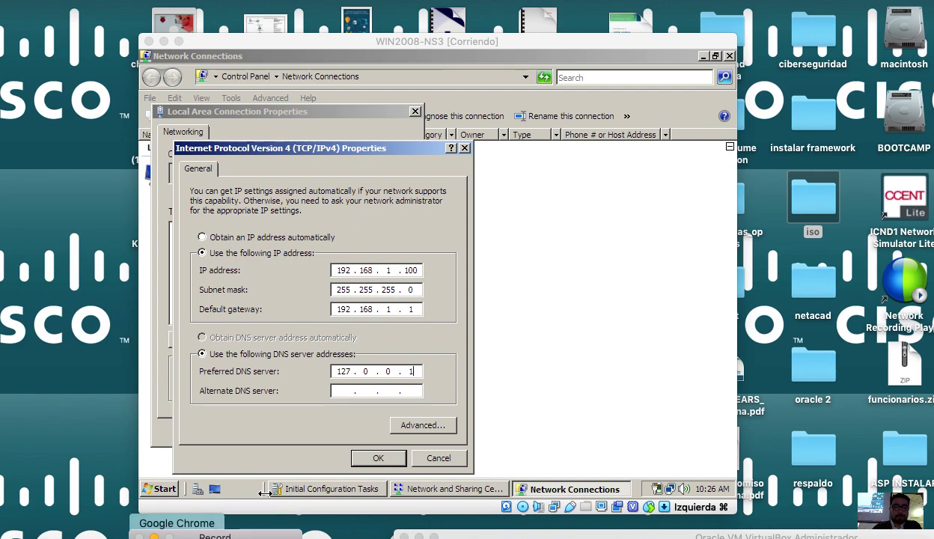
- Reposition the TCP/IPv4 Properties dialog to review the entered static address settings
left_click_drag(245, 210, 503, 416)
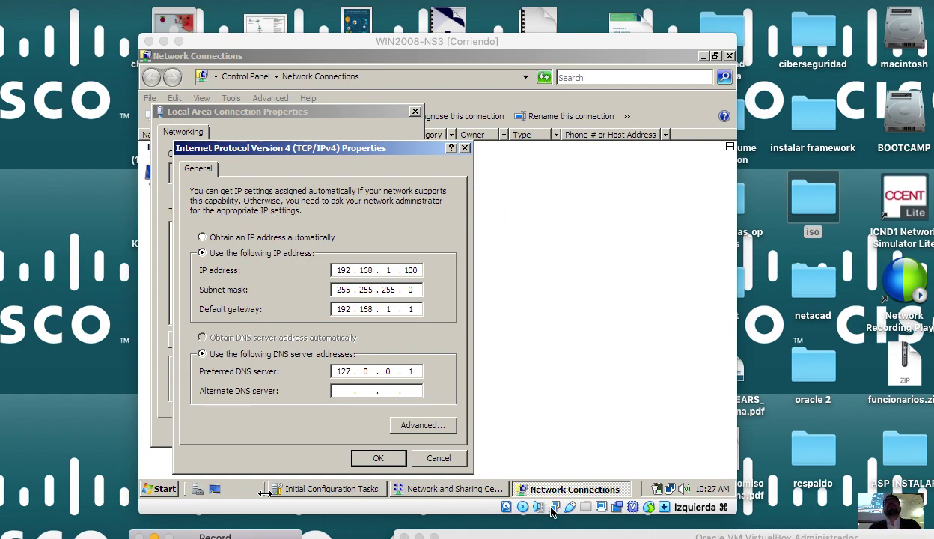
left_click(553, 508)
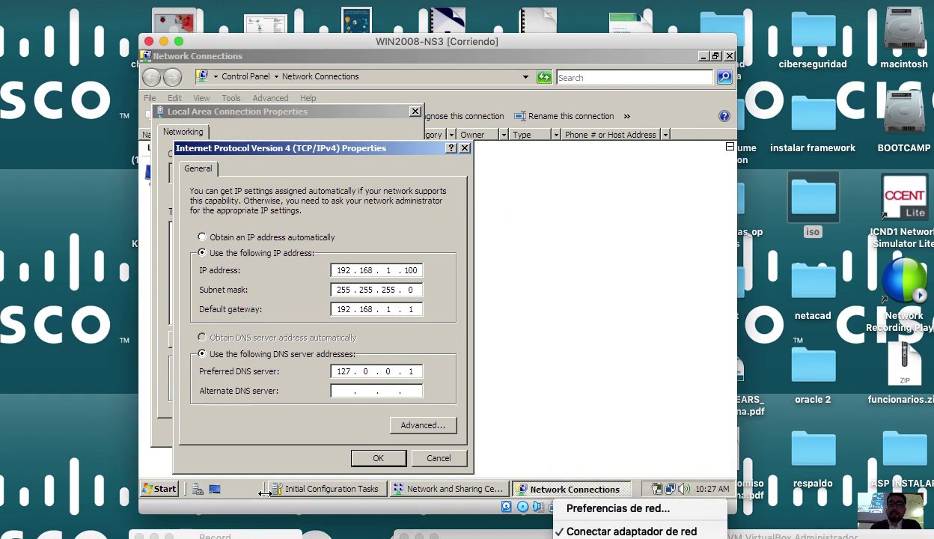
left_click(629, 332)
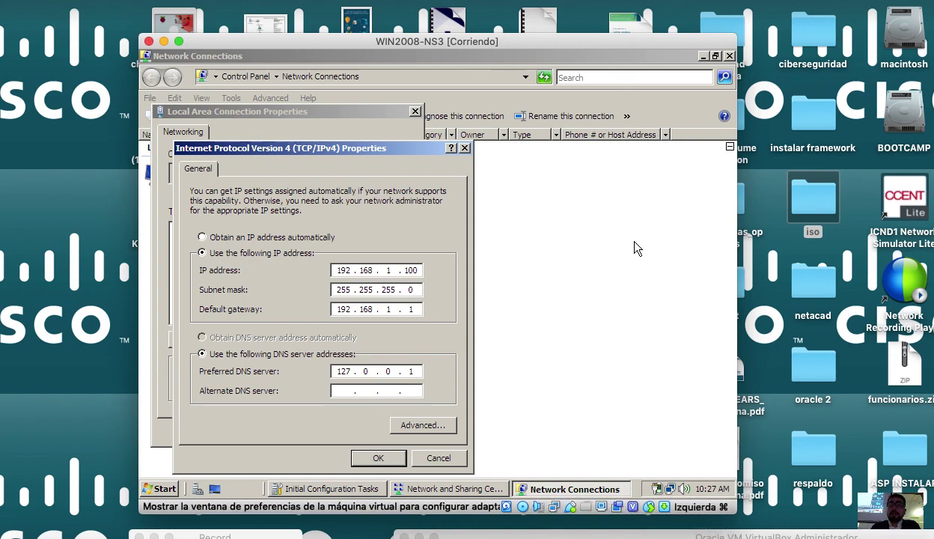
left_click(554, 509)
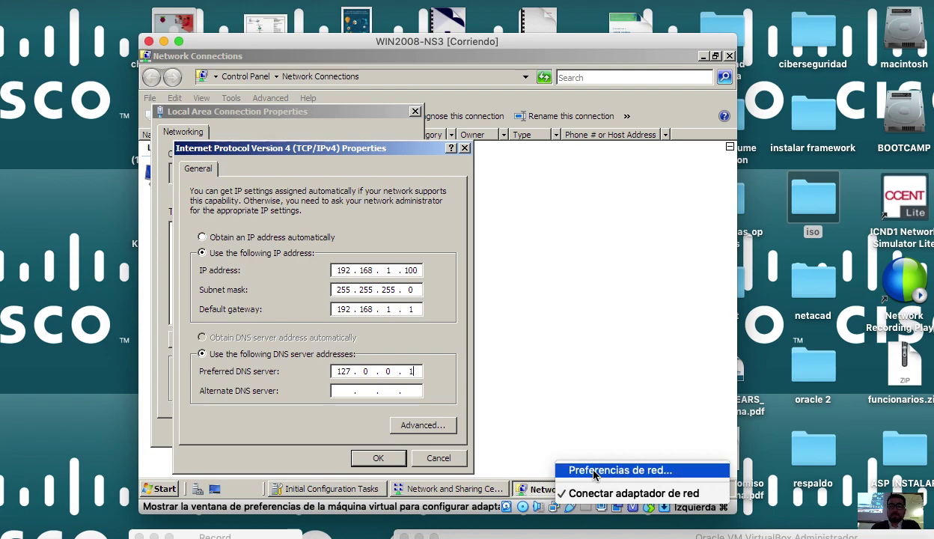
left_click(594, 471)
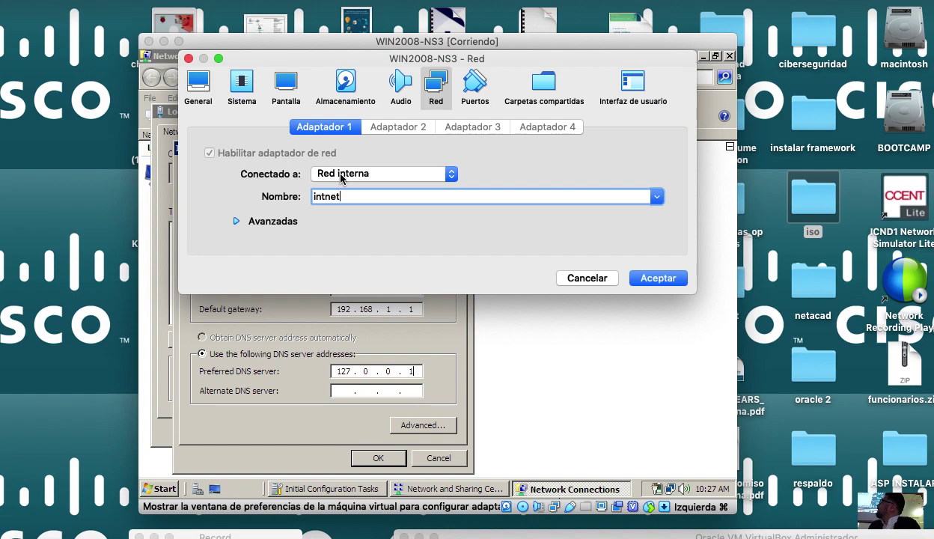
left_click(276, 219)
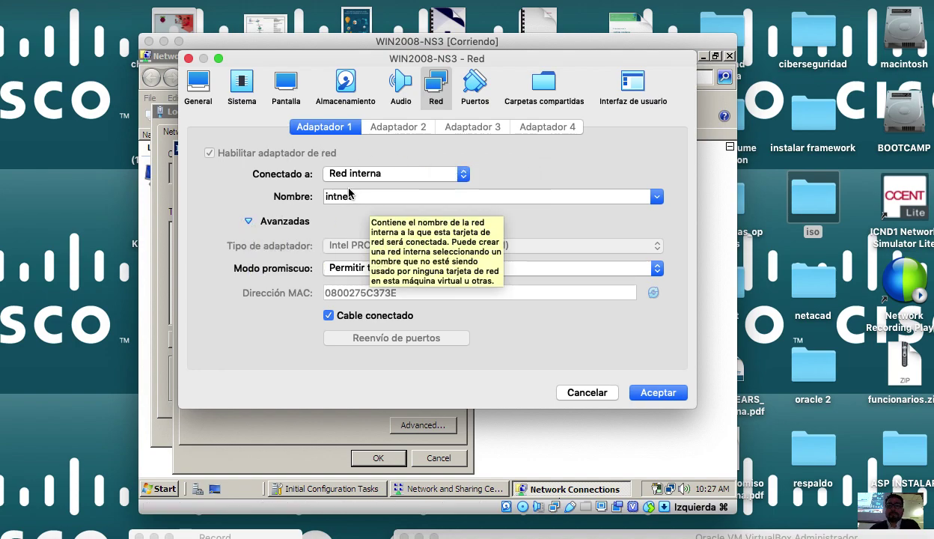
left_click(249, 221)
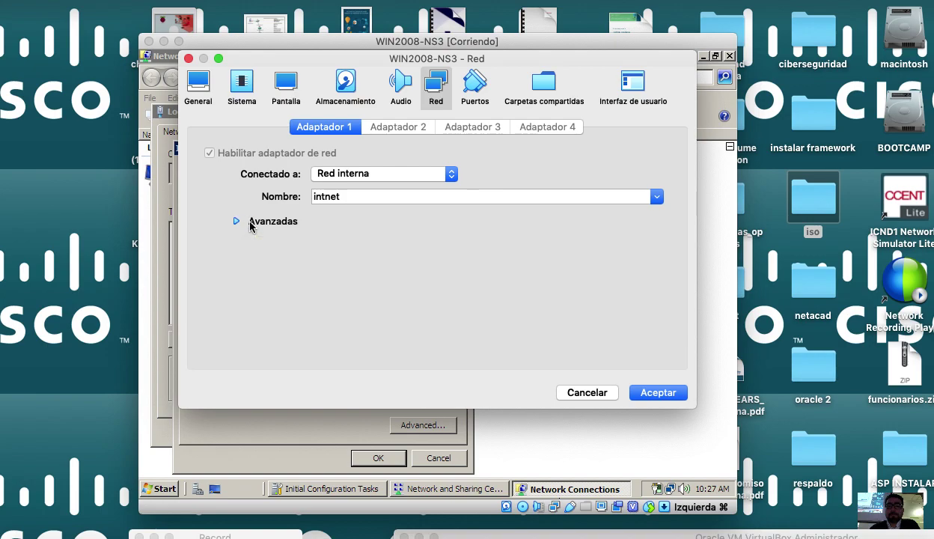
left_click(649, 391)
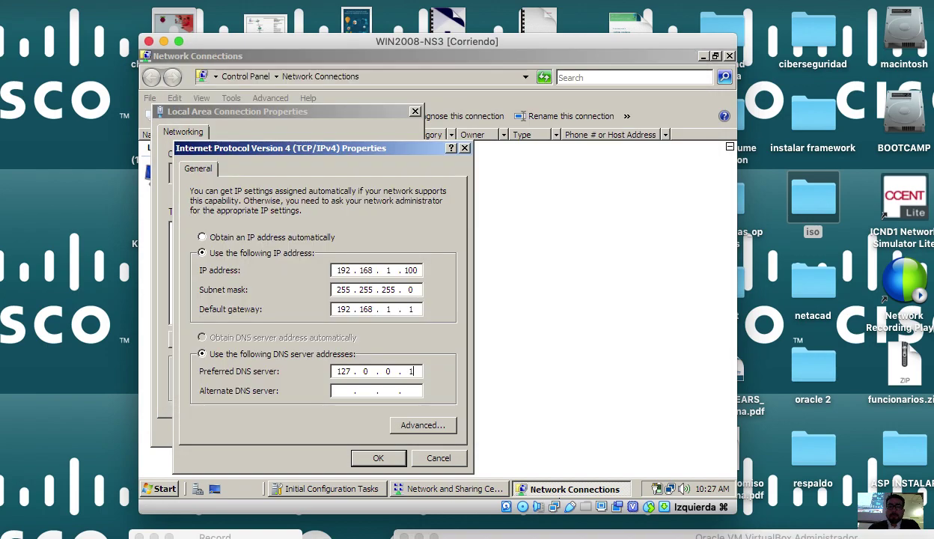
- Apply the static IPv4 settings, close the connection properties and open Windows Firewall from Control Panel
left_click(391, 460)
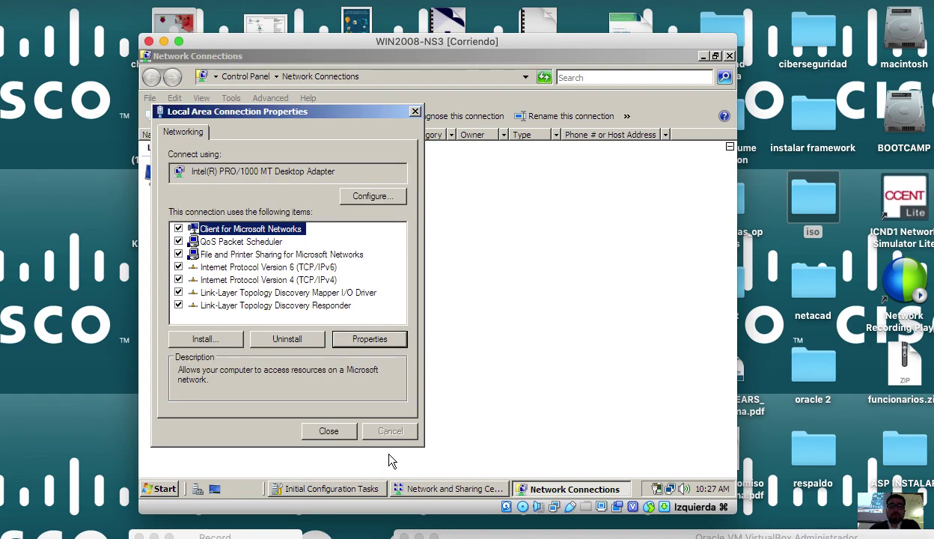
left_click(341, 434)
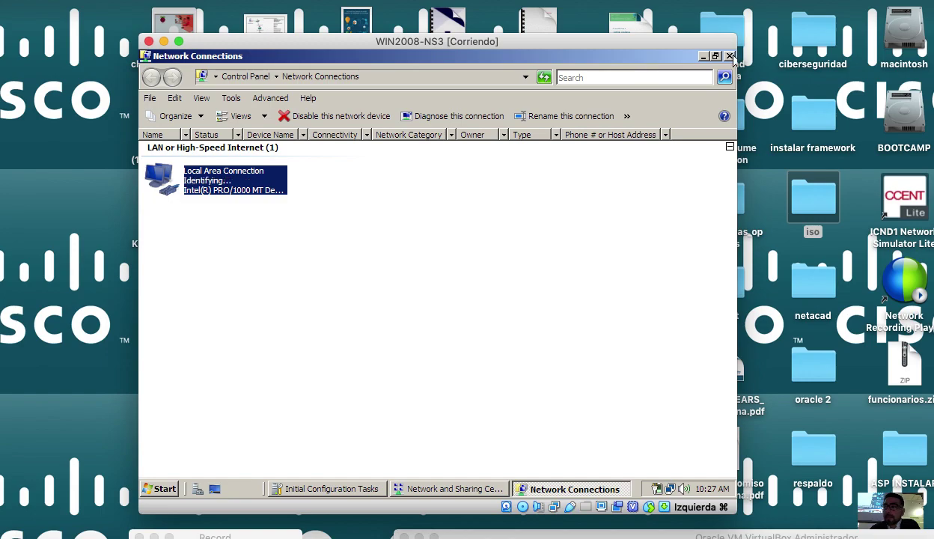
left_click(161, 489)
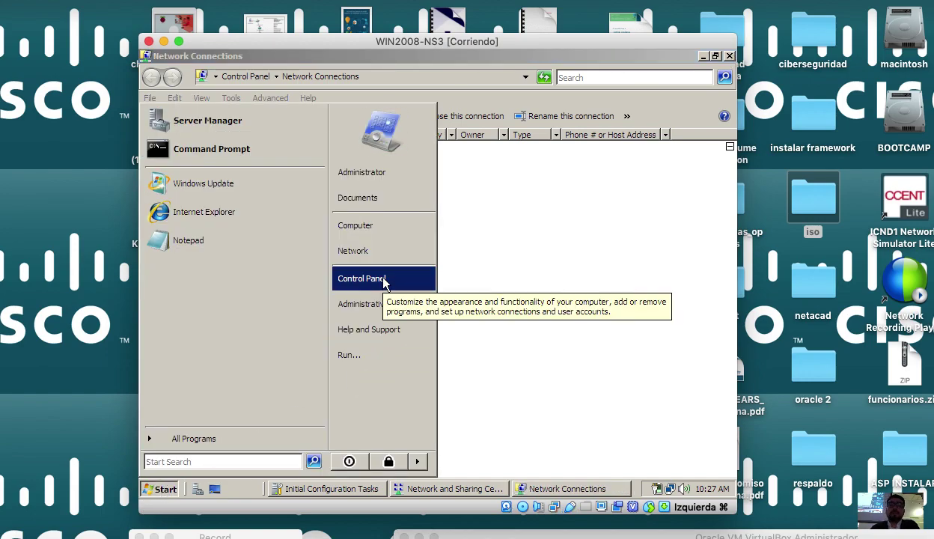
left_click(362, 278)
double_click(374, 438)
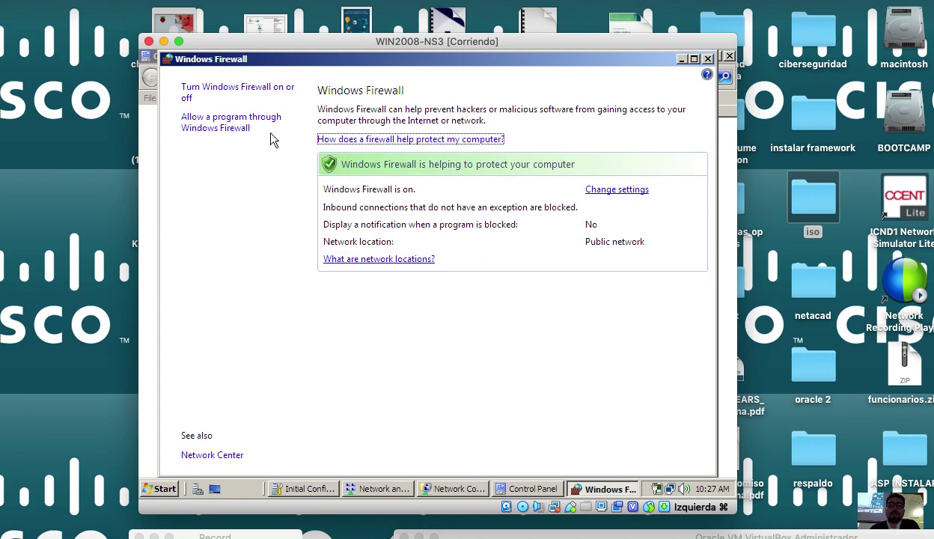
- Set Windows Firewall to Off, confirm, and close the Windows Firewall window
left_click_drag(305, 46, 307, 171)
left_click(265, 214)
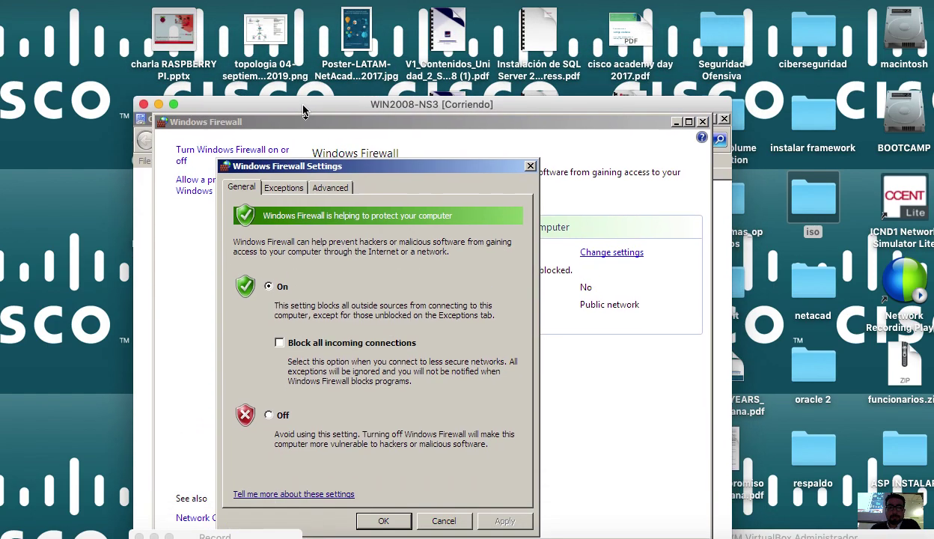
left_click(275, 395)
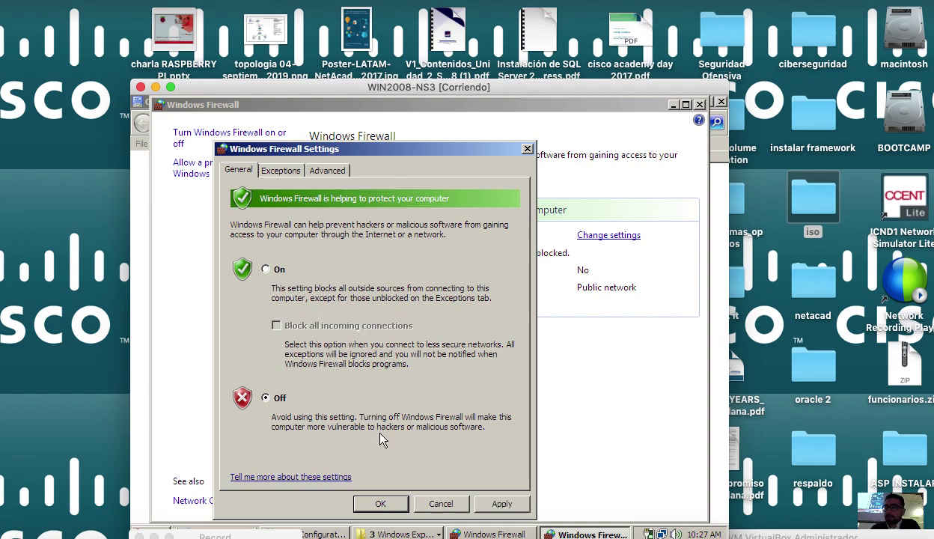
left_click(380, 503)
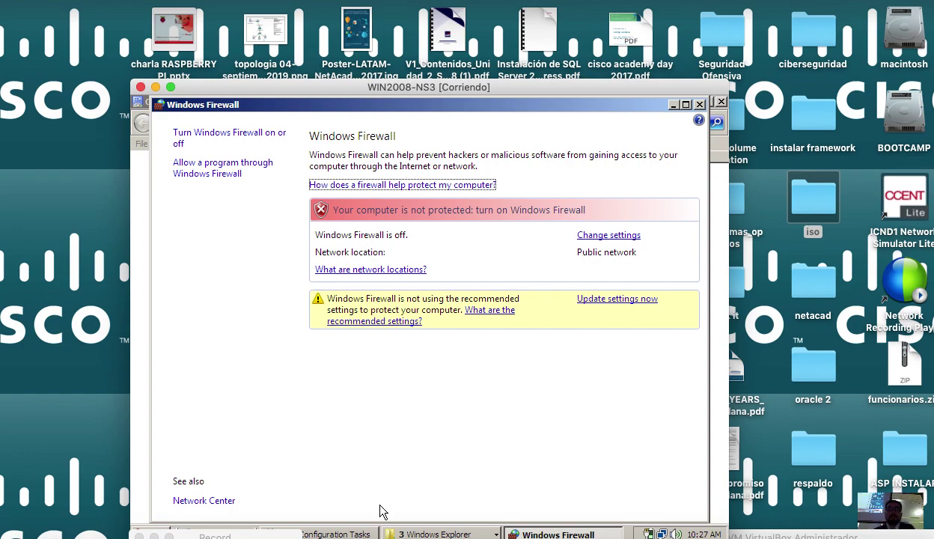
left_click(700, 104)
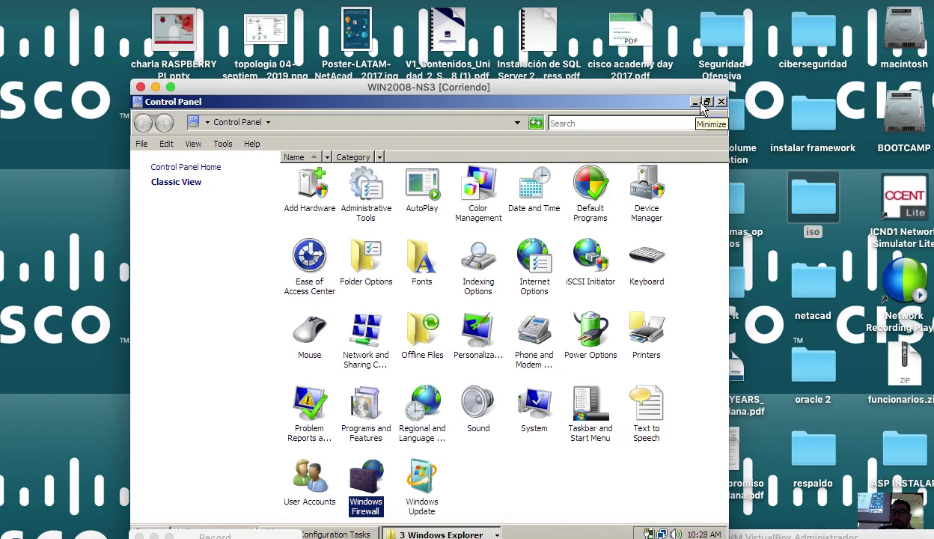
- Close the Control Panel, Network Connections and Network and Sharing Center windows
left_click_drag(595, 86, 591, 55)
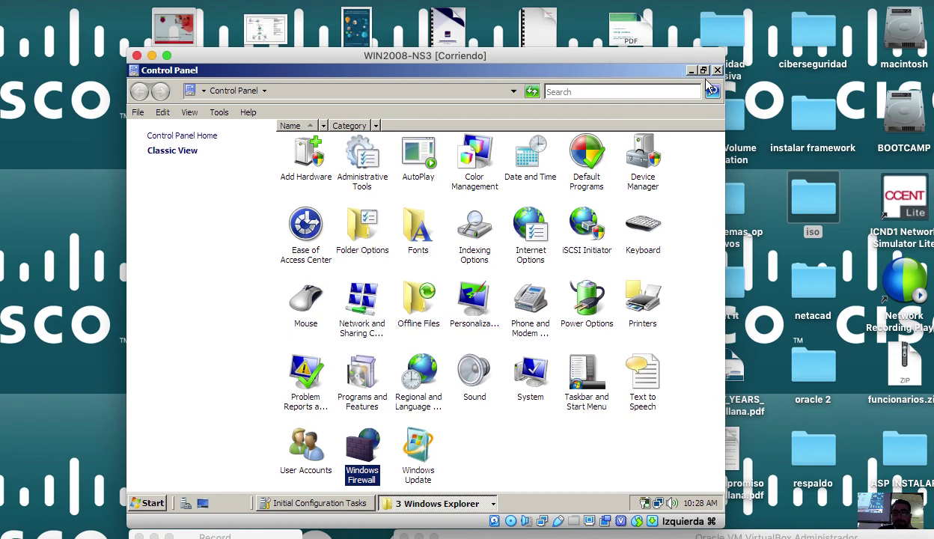
left_click(716, 71)
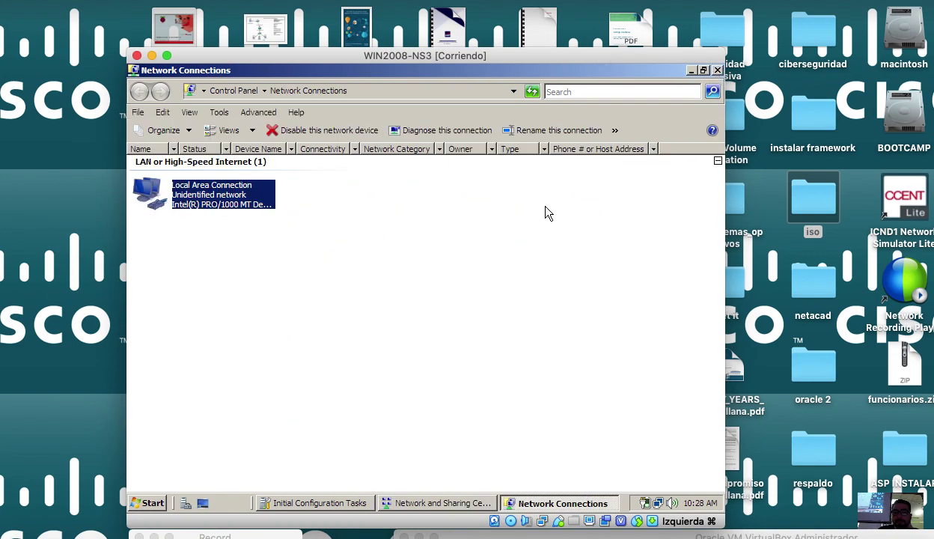
left_click(717, 71)
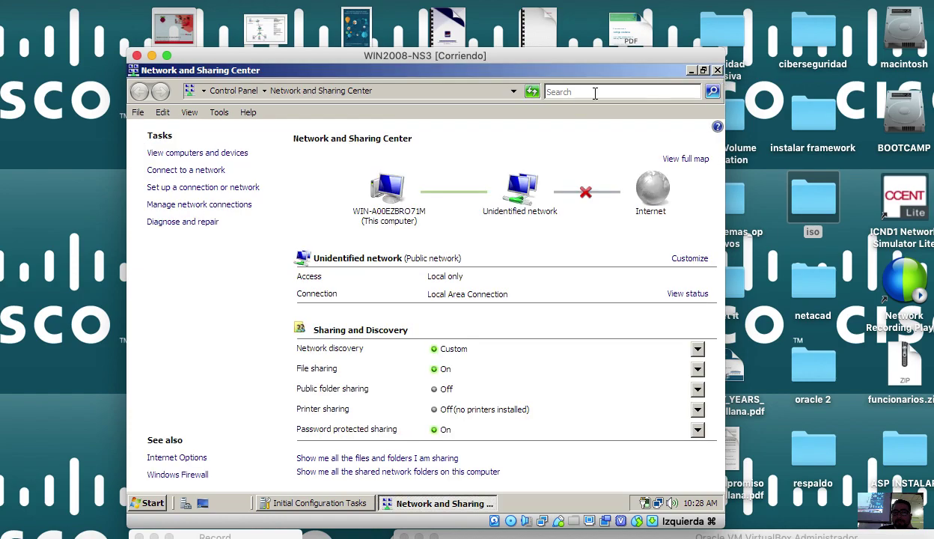
left_click(717, 70)
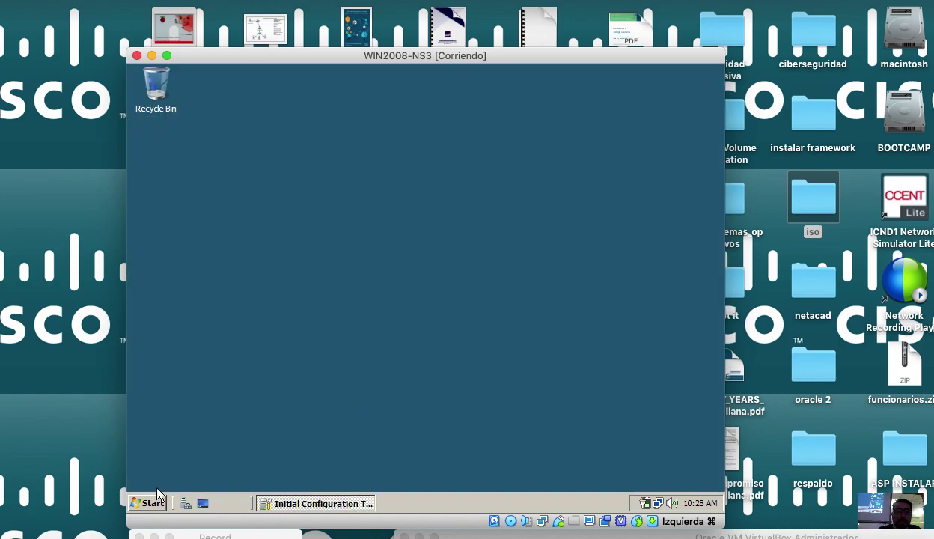
left_click(150, 503)
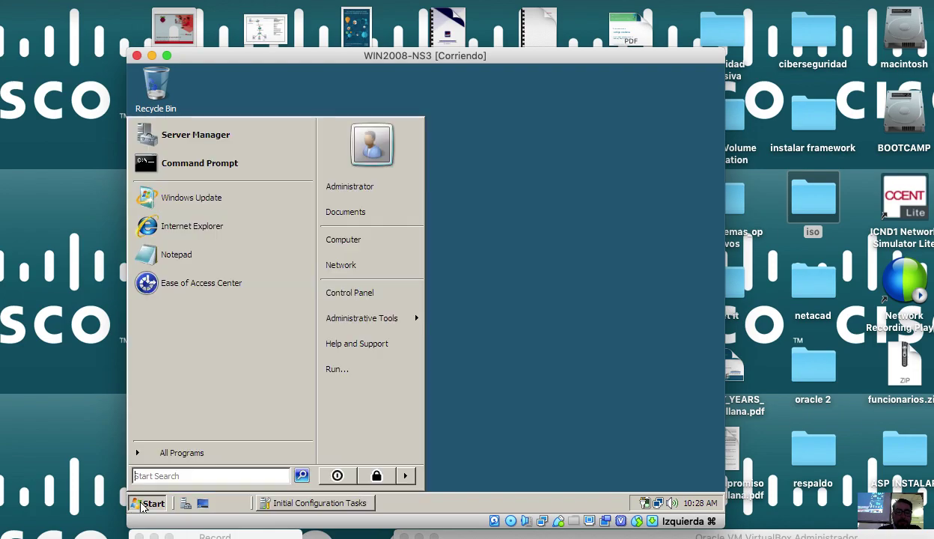
- Enter NS3 as the computer description on the System Properties Computer Name tab
right_click(391, 240)
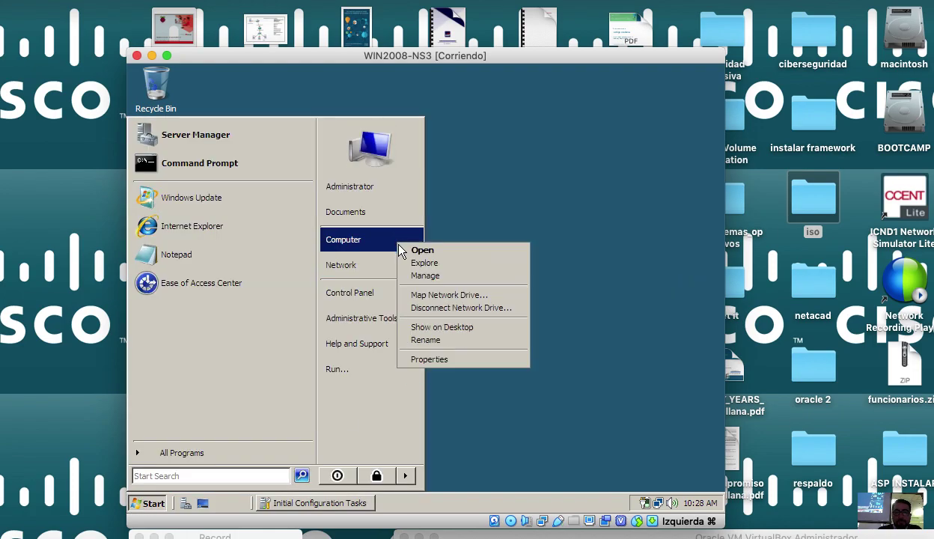
left_click(451, 359)
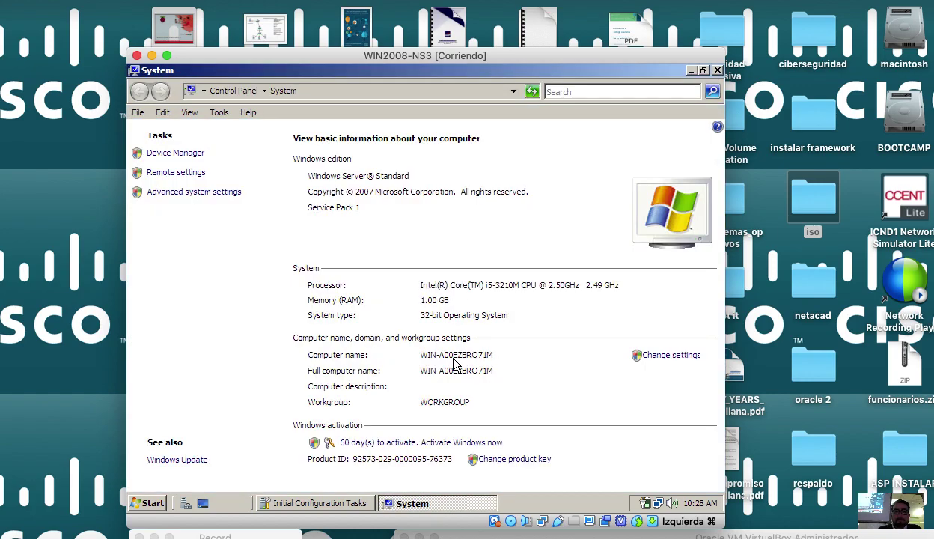
left_click(221, 192)
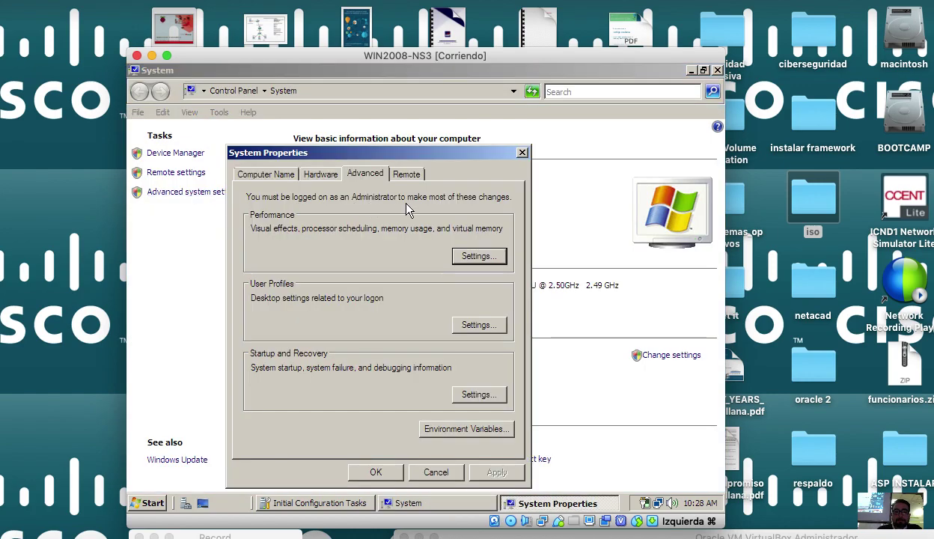
left_click(285, 175)
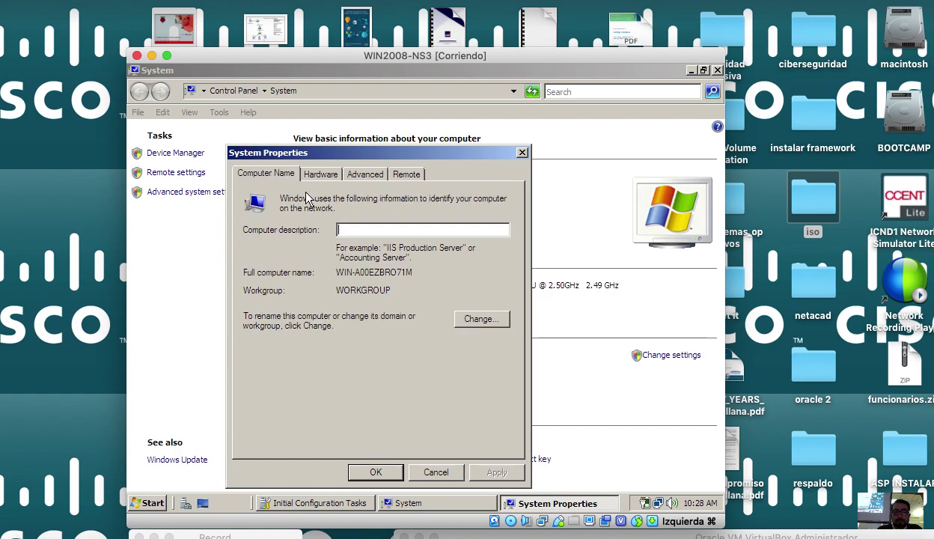
left_click(369, 229)
type("NS3")
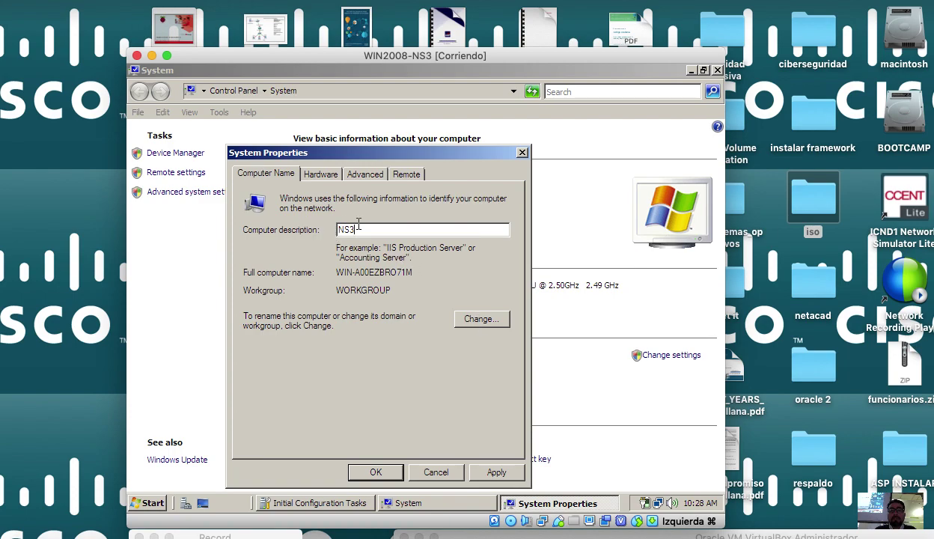
- Rename the computer to NS3, join workgroup AIEP, and acknowledge the welcome and restart notices
left_click(481, 320)
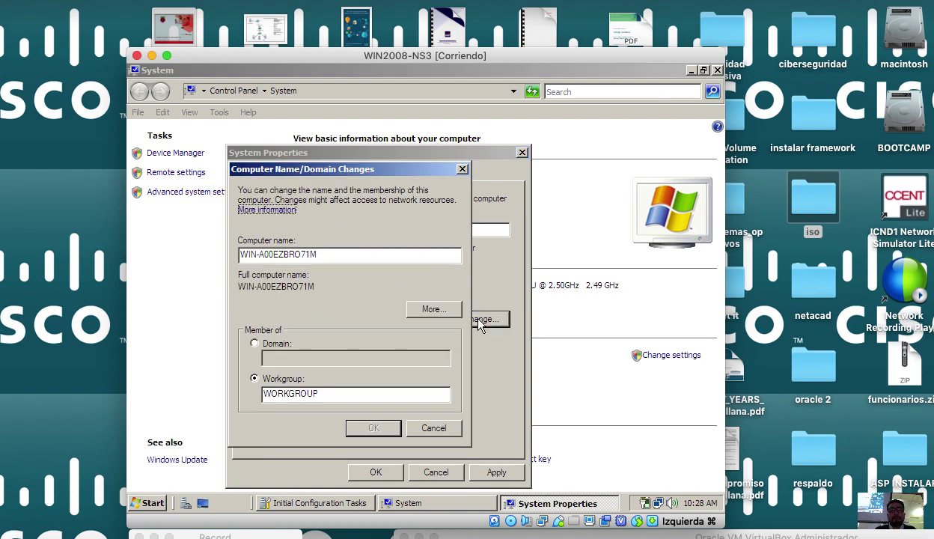
double_click(326, 392)
type("AIEP")
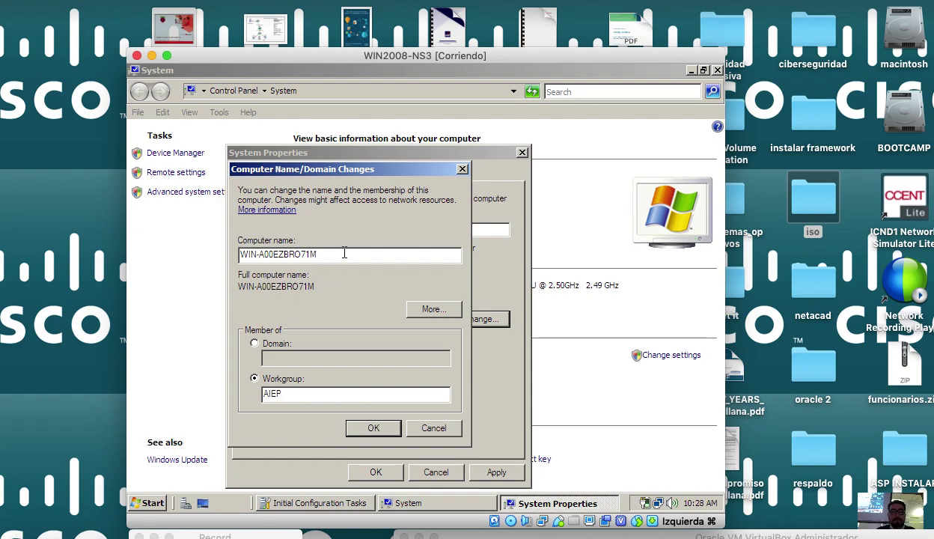
left_click_drag(335, 255, 89, 256)
type("NS3")
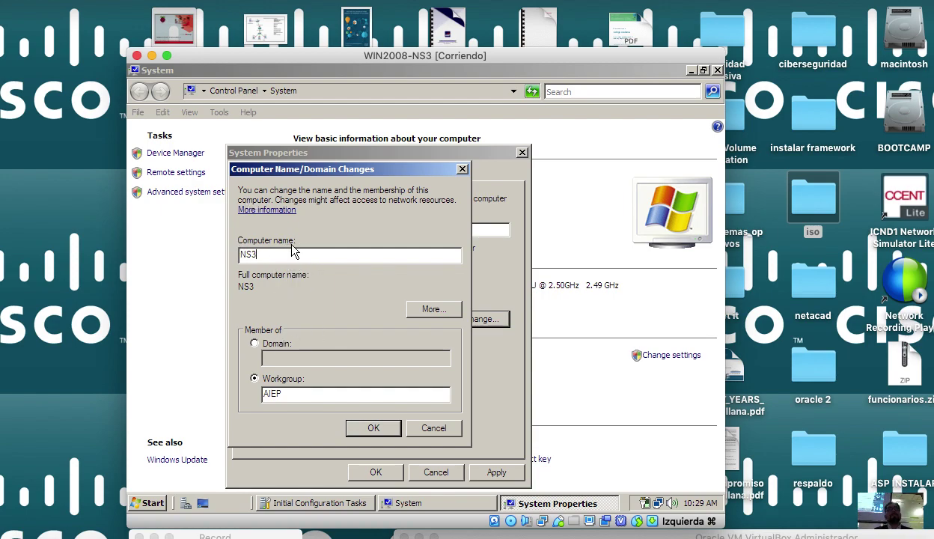
left_click(368, 431)
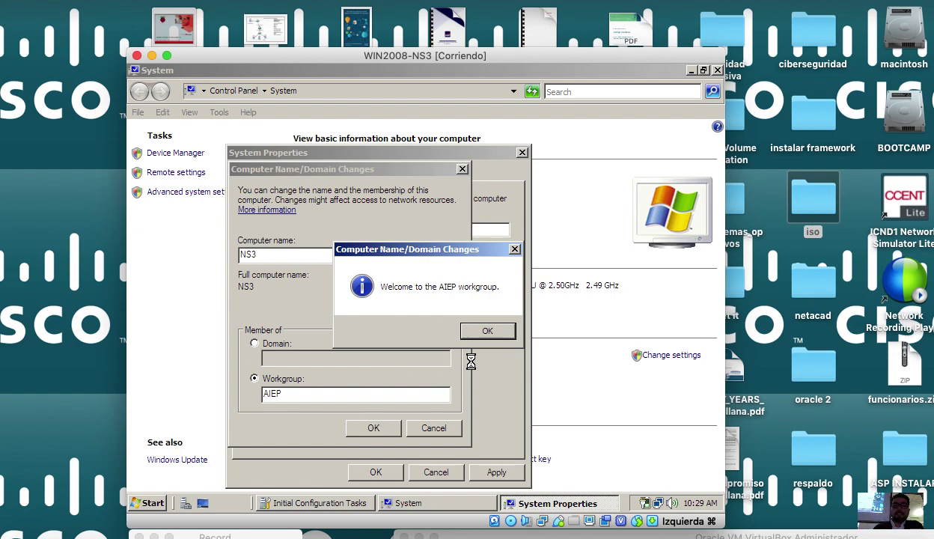
left_click(488, 332)
left_click(527, 301)
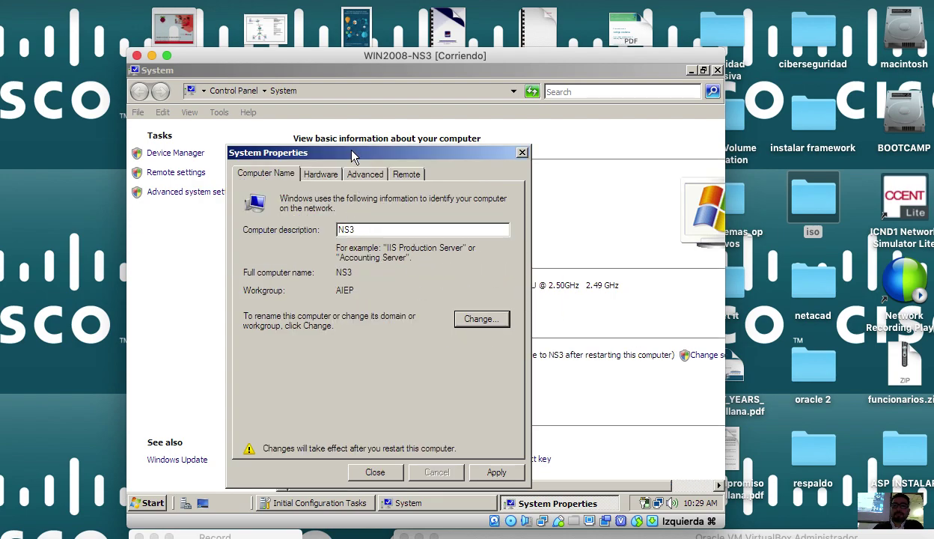
left_click_drag(353, 155, 361, 131)
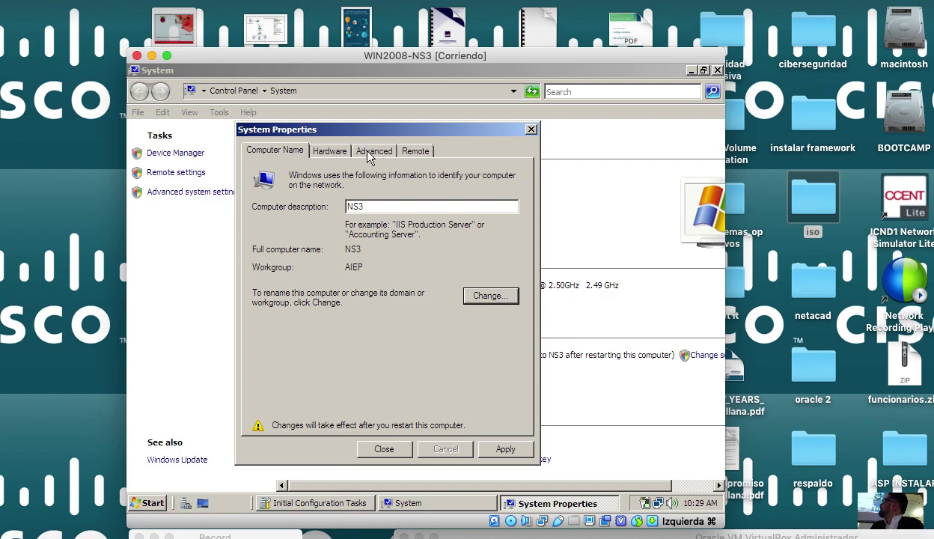
- Open Performance Options from the Advanced tab of System Properties
left_click_drag(378, 139, 290, 144)
left_click_drag(404, 138, 489, 366)
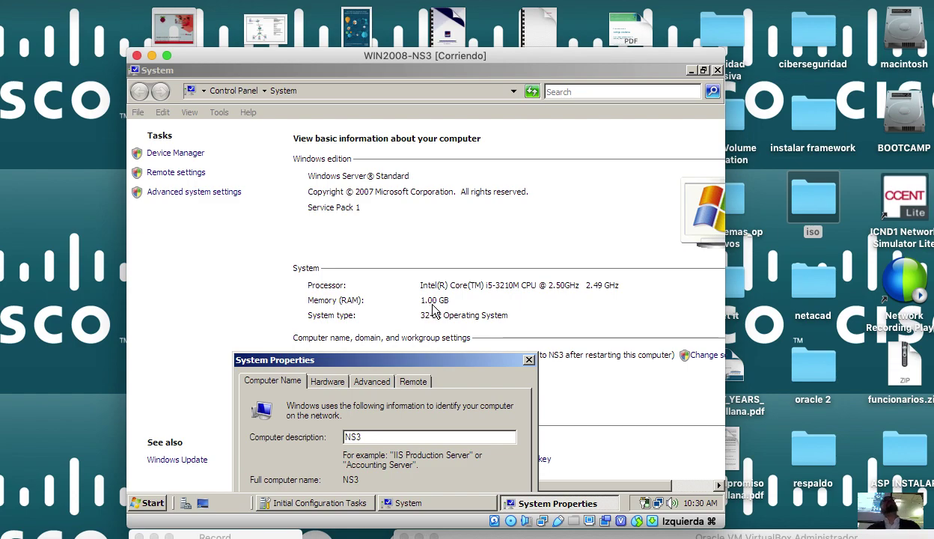
left_click_drag(429, 362, 442, 143)
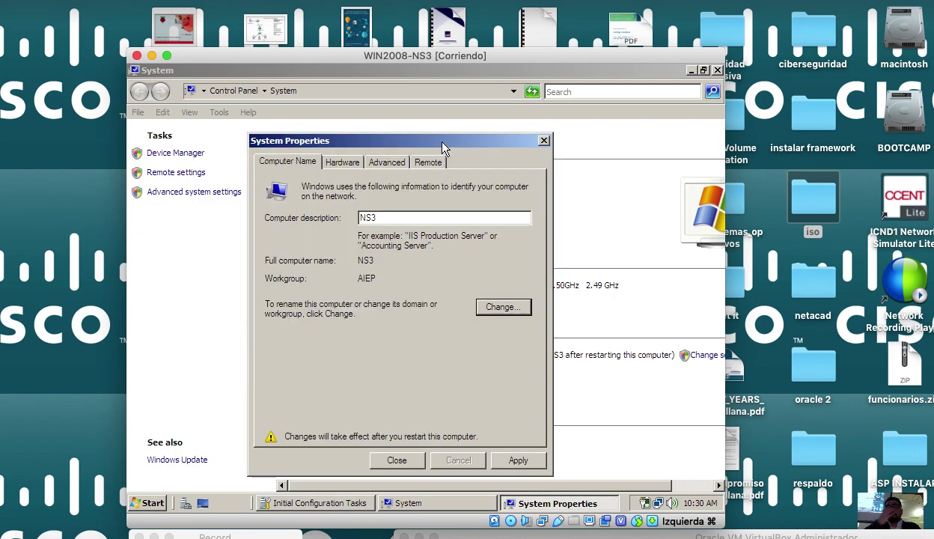
left_click(398, 164)
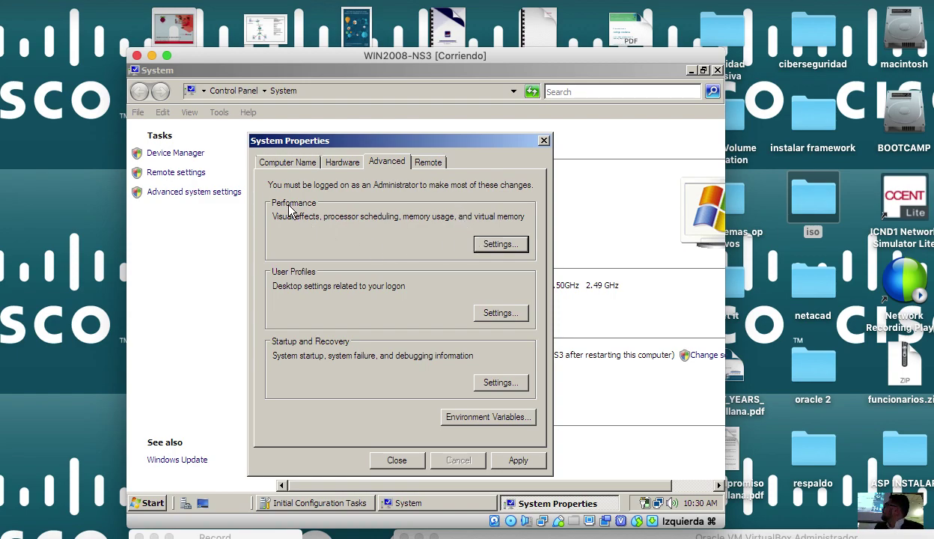
left_click(494, 247)
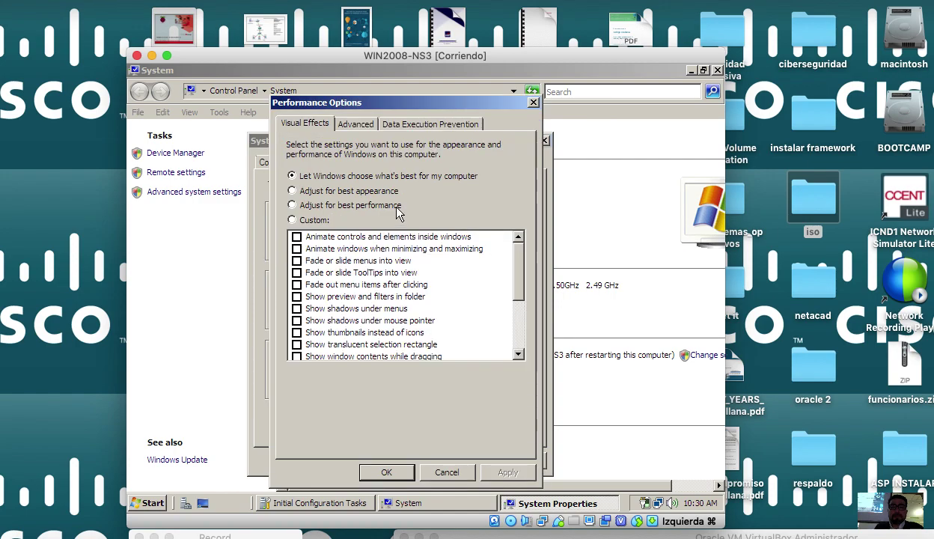
- Apply 'Adjust for best performance' visual effects, then reach Virtual Memory from the Advanced tab
left_click(343, 207)
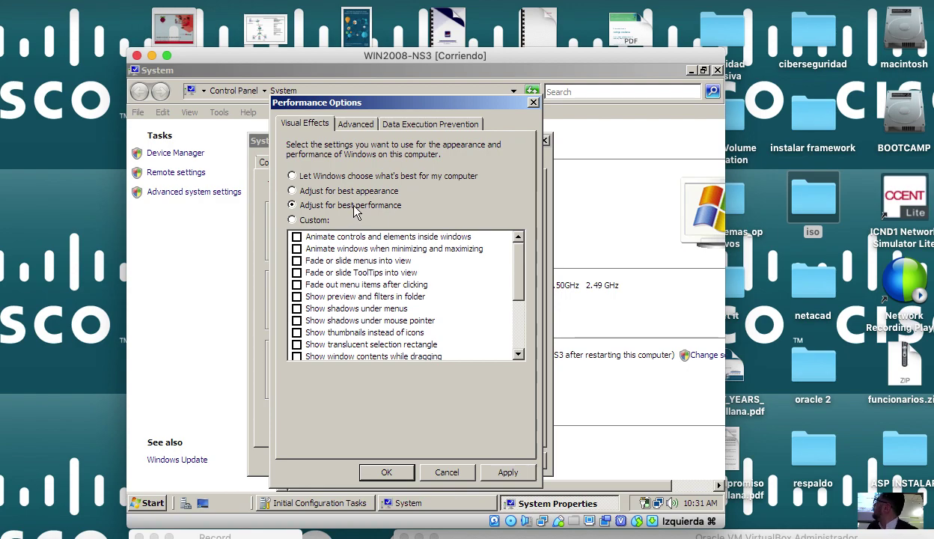
left_click(507, 472)
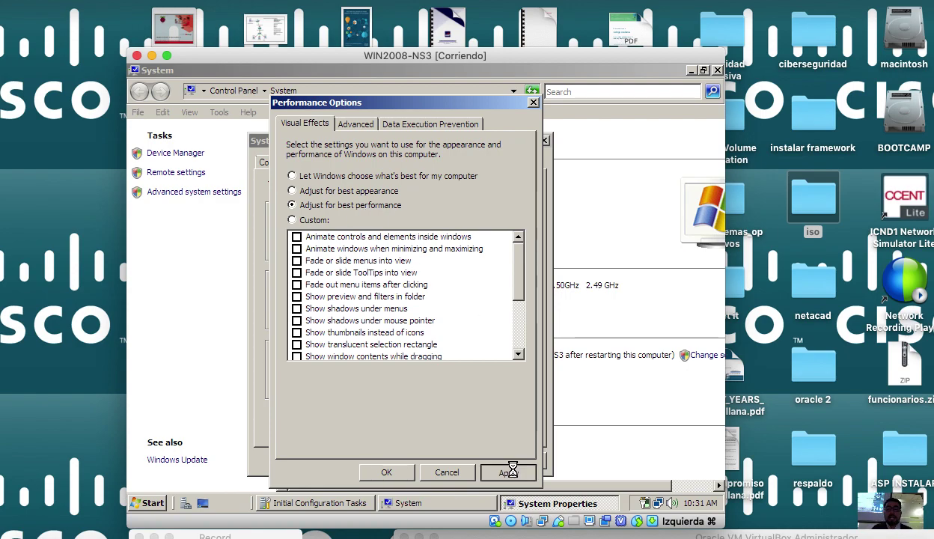
left_click(363, 125)
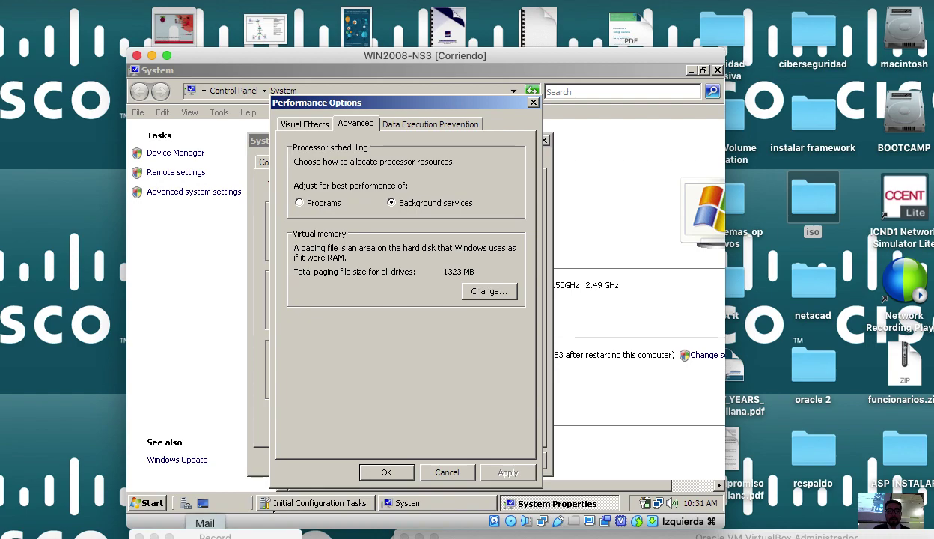
mouse_move(288, 218)
left_mouse_down()
mouse_move(345, 274)
mouse_move(531, 321)
left_mouse_up()
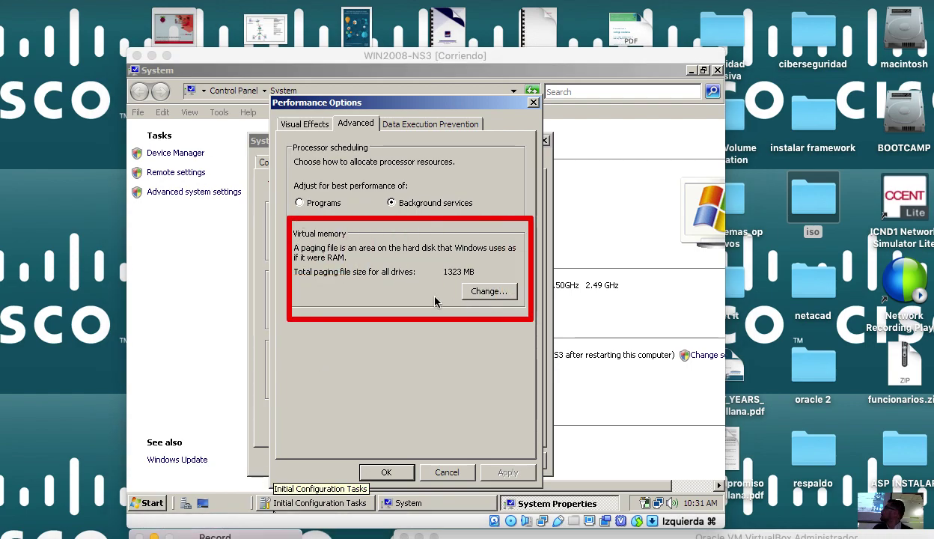
key("Escape")
left_click(498, 297)
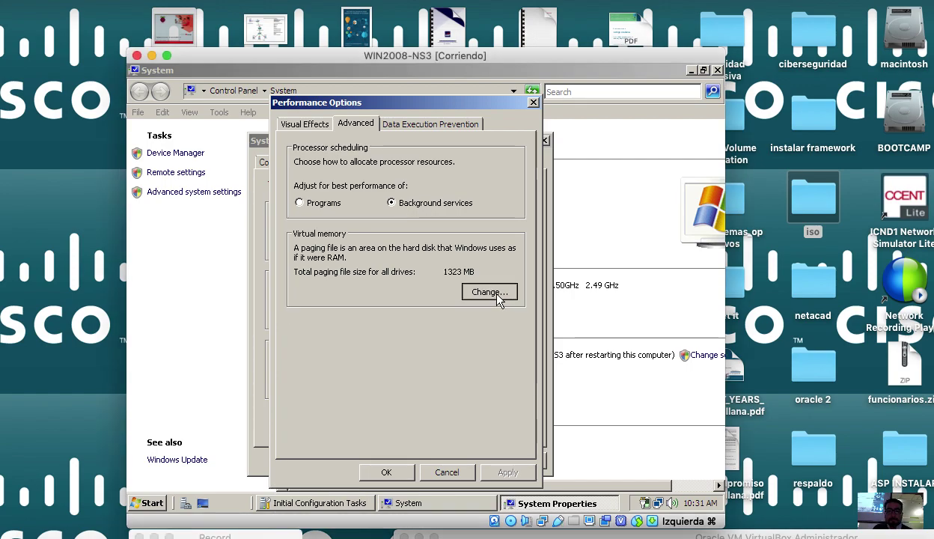
- Replace automatic paging file management with a custom 1024–2048 MB paging file on C:
left_click(351, 155)
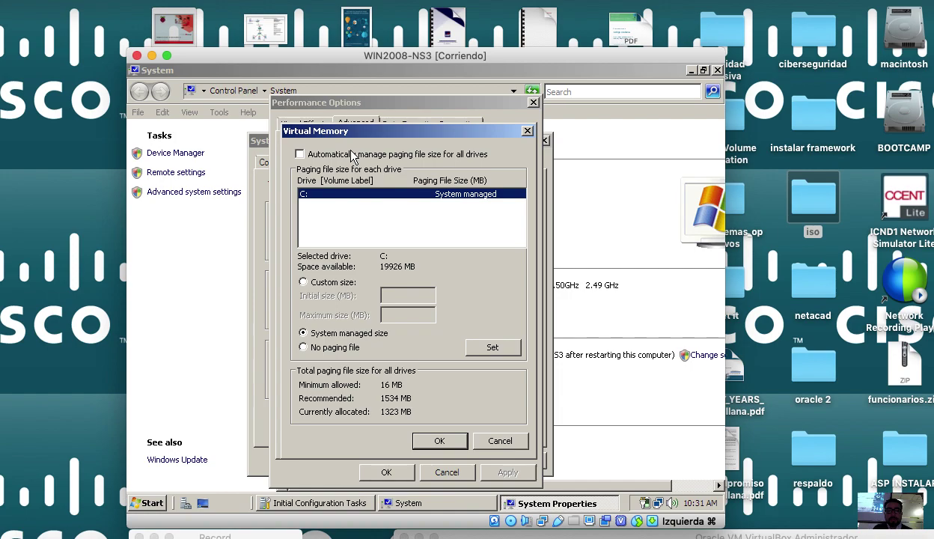
left_click(327, 283)
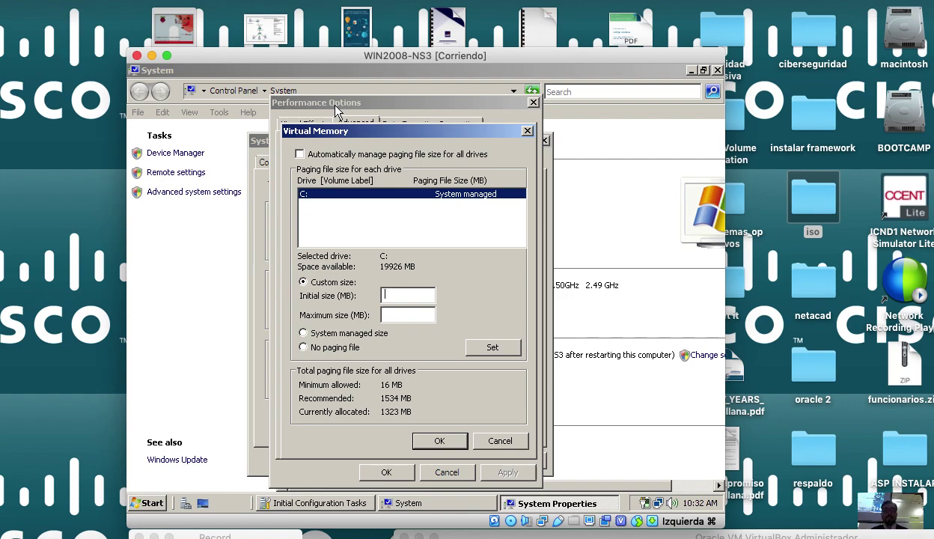
type("10")
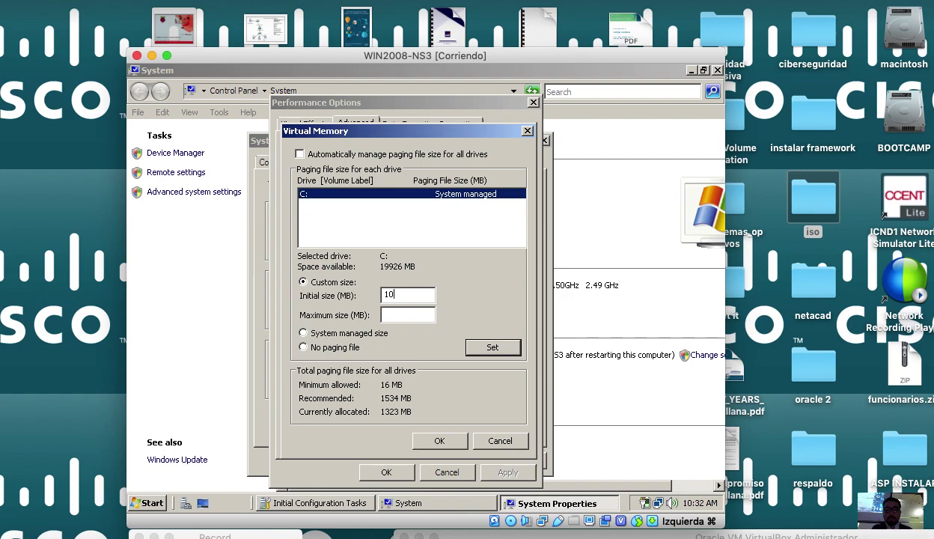
type("242048")
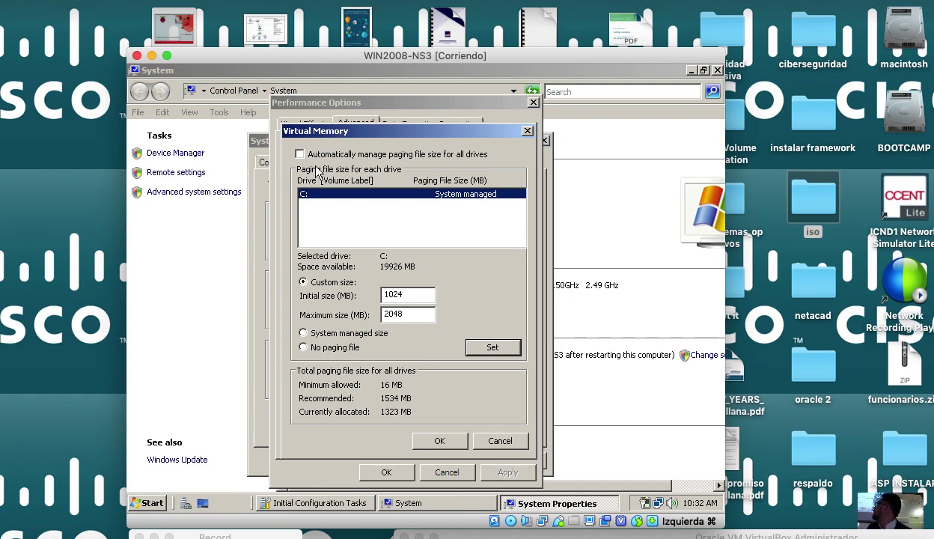
left_click(491, 349)
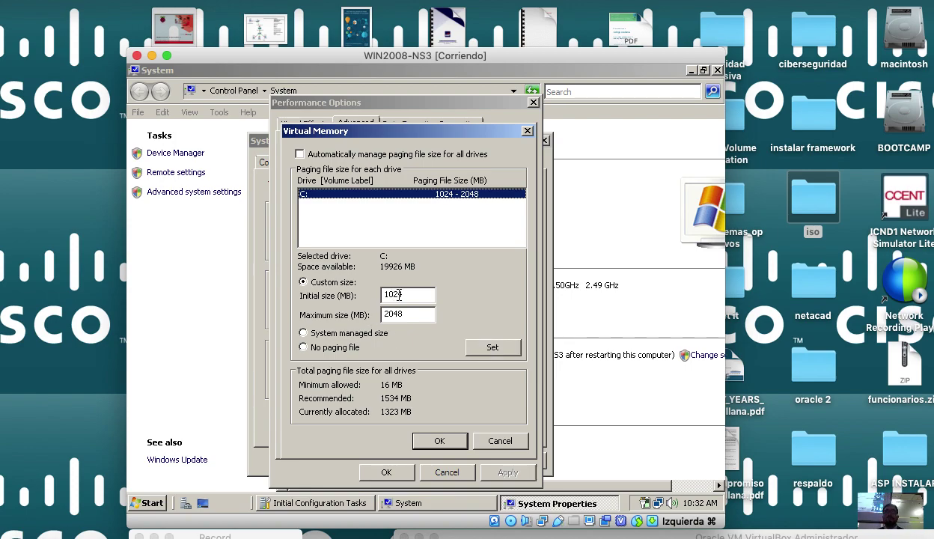
left_click(438, 441)
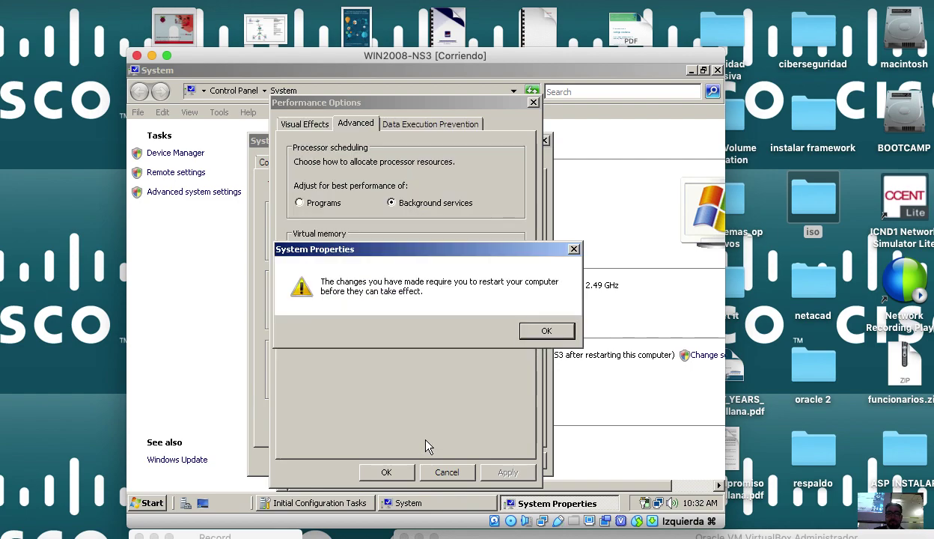
left_click(535, 344)
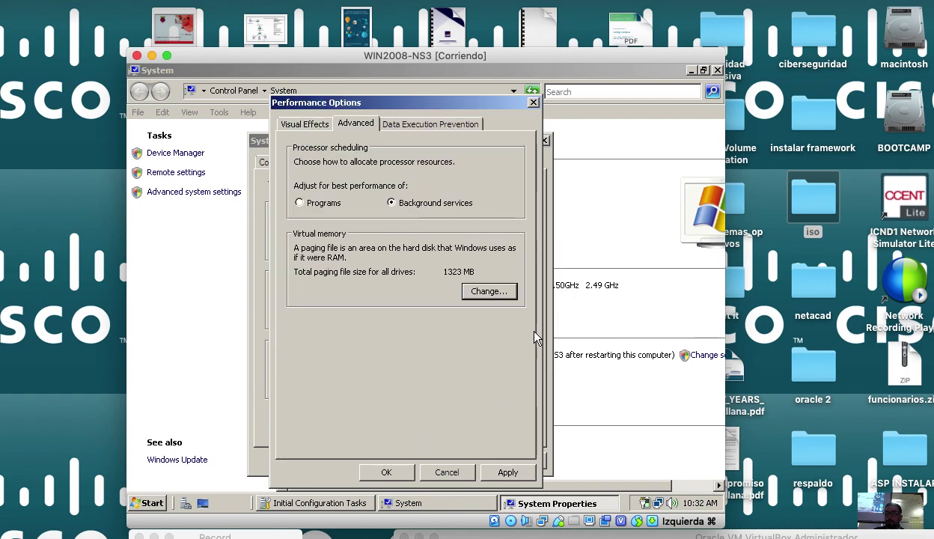
- Apply and close Performance Options and System Properties, then restart the guest now
left_click(500, 470)
left_click(393, 471)
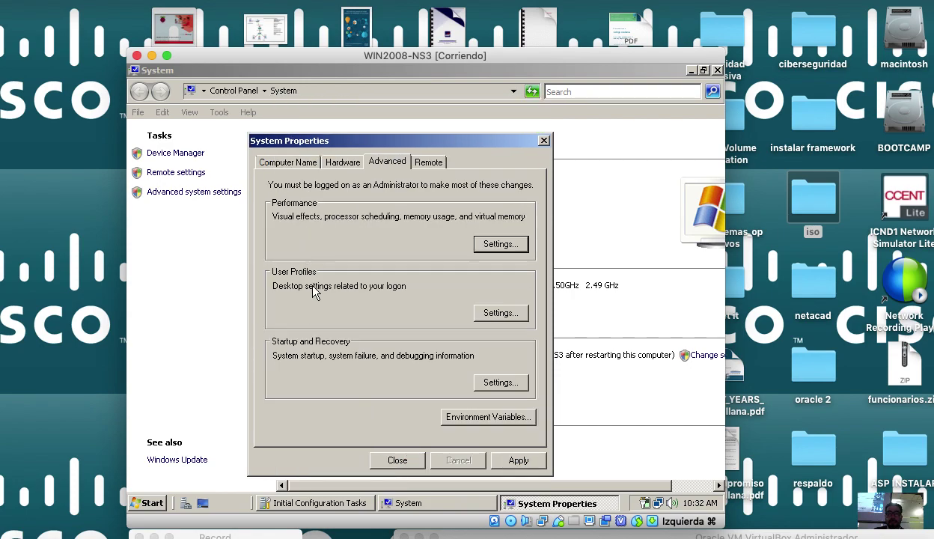
left_click(514, 460)
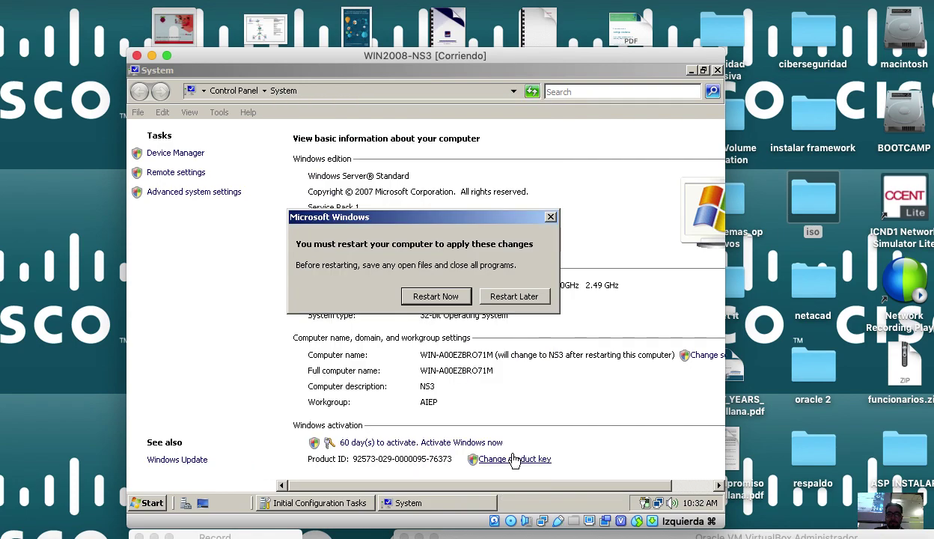
left_click(447, 296)
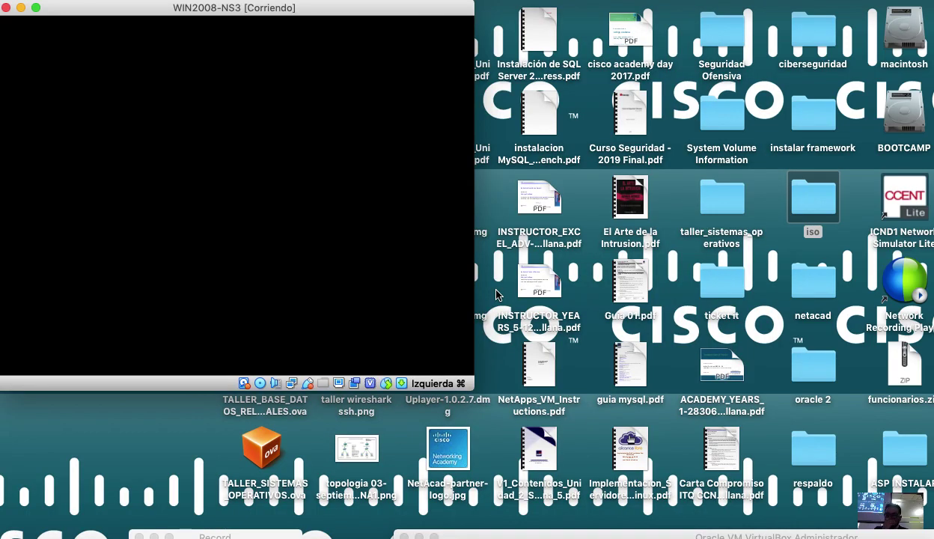
- Recentre the VM window and send Ctrl-Alt-Del via Entrada > Teclado
left_click_drag(306, 13, 496, 20)
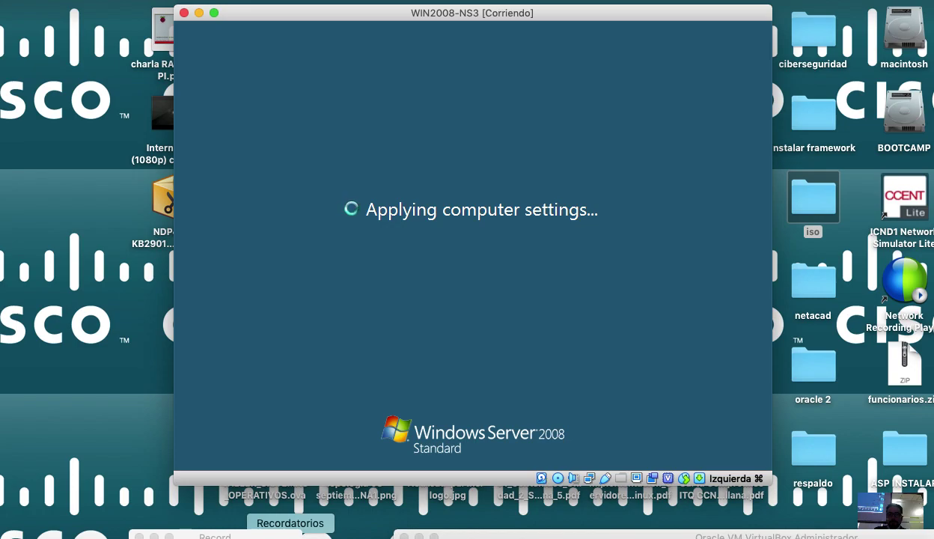
mouse_move(351, 21)
left_mouse_down()
mouse_move(288, 25)
mouse_move(347, 29)
left_mouse_up()
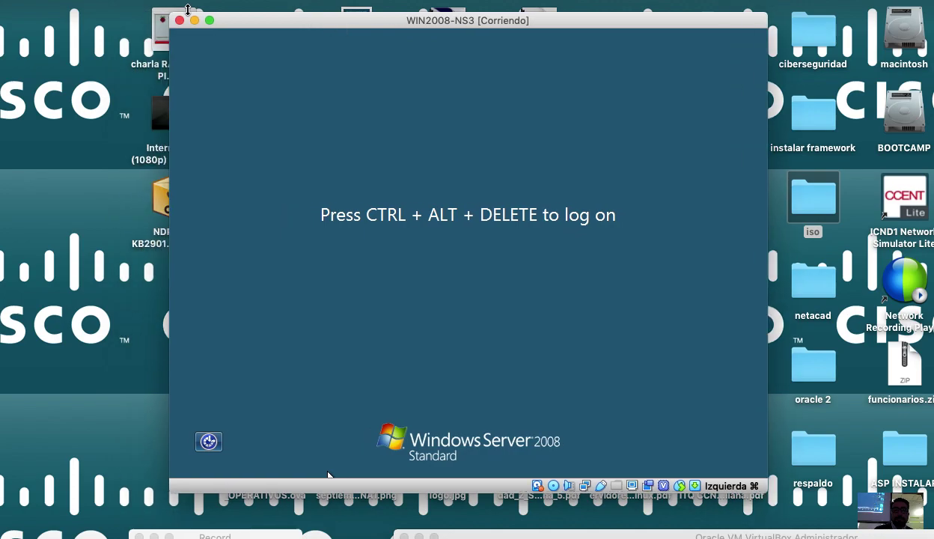
left_click(229, 0)
mouse_move(244, 8)
left_click(374, 35)
- Enter the Administrator password, correcting letter case, and submit the logon
type("C")
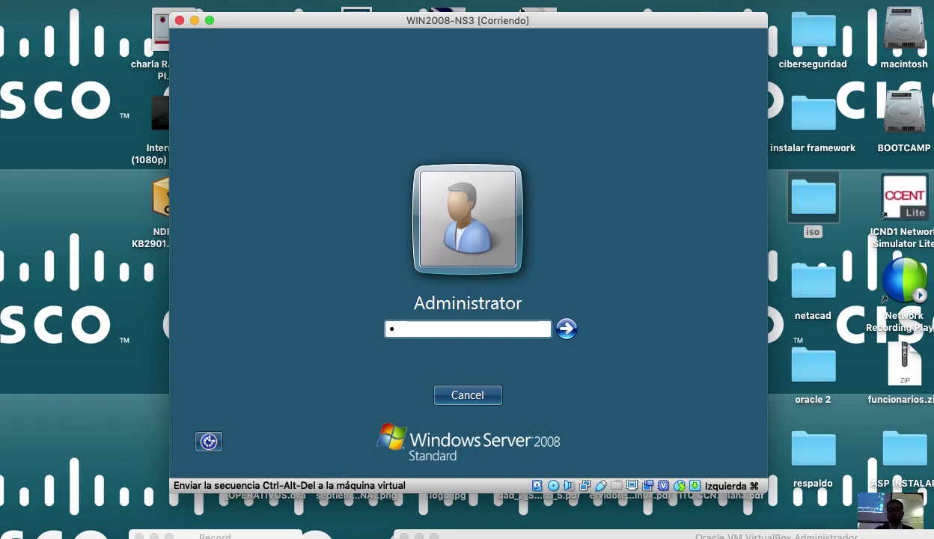
key("BackSpace")
type("••••••••")
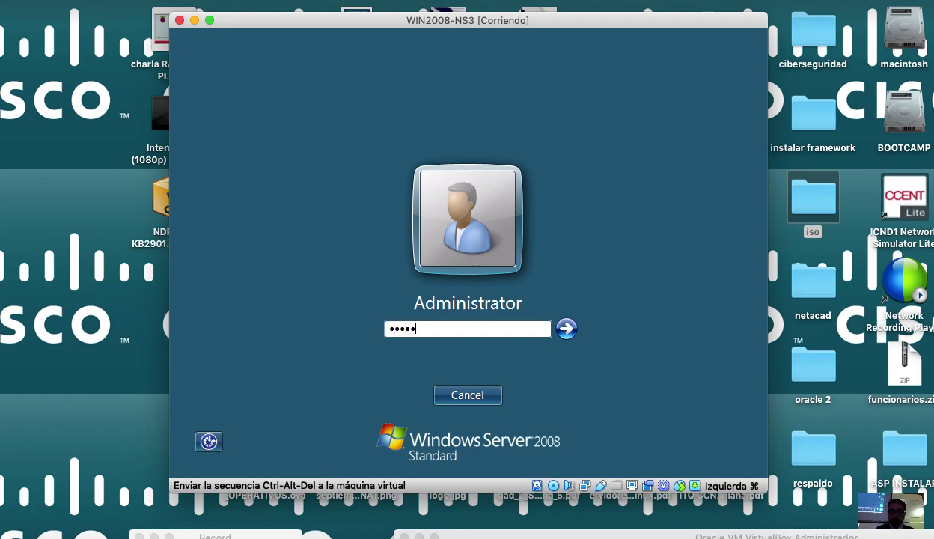
key("Caps_Lock")
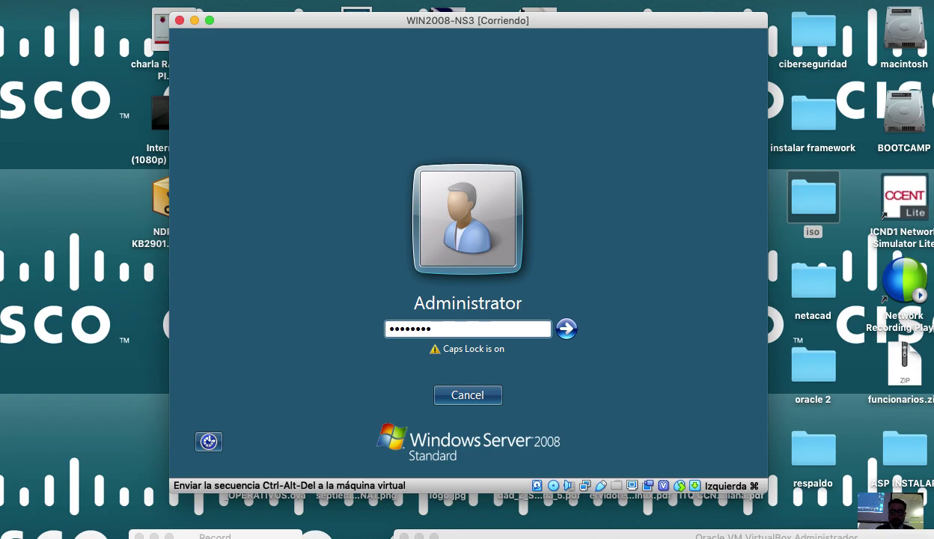
key("BackSpace")
key("BackSpace")
key("BackSpace")
key("BackSpace")
key("BackSpace")
key("BackSpace")
key("Caps_Lock")
type("•••••")
key("Caps_Lock")
type("••••••••")
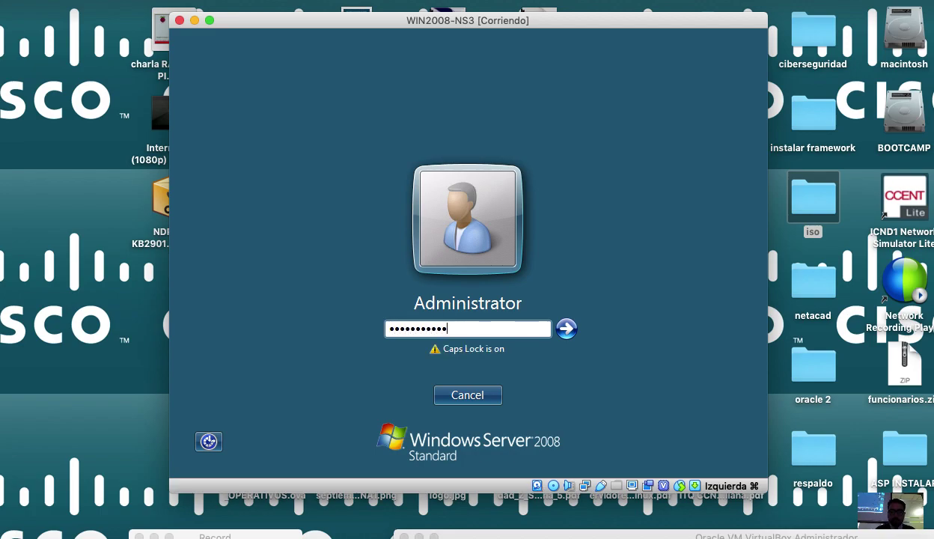
key("Return")
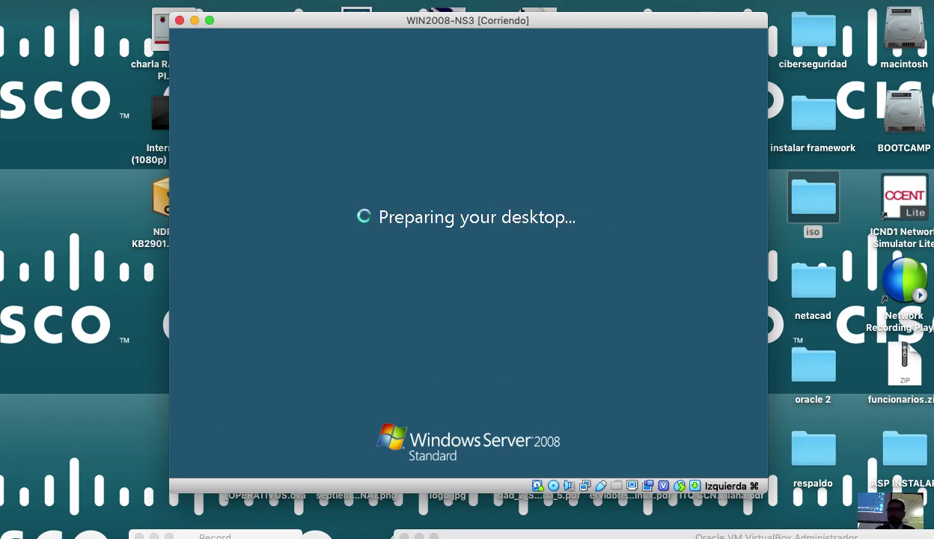
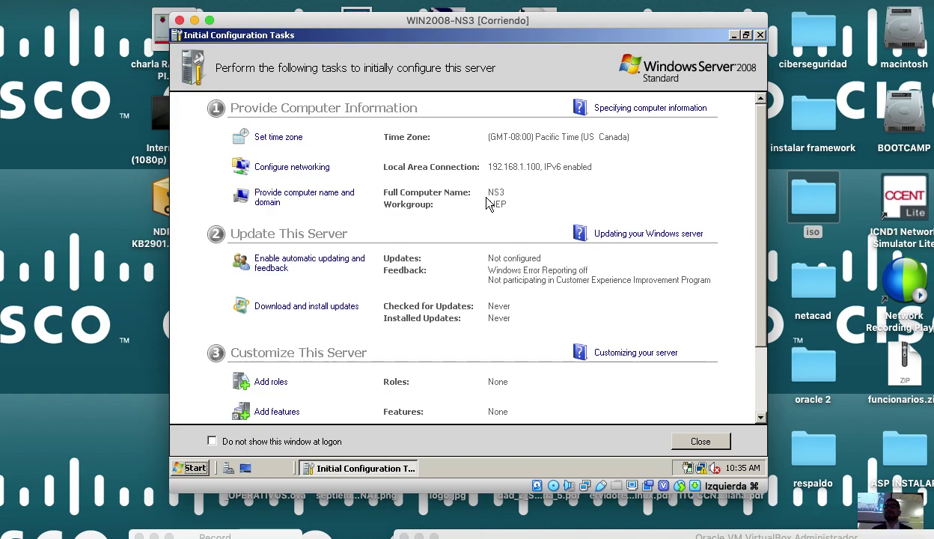
- Set the time zone to (GMT-04:00) Santiago with automatic daylight-saving adjustment turned off
right_click(735, 467)
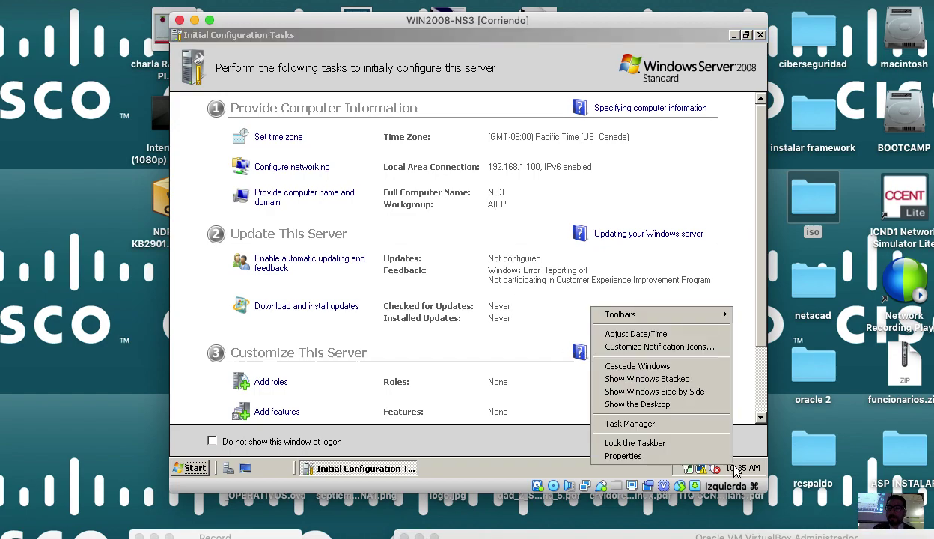
left_click(686, 333)
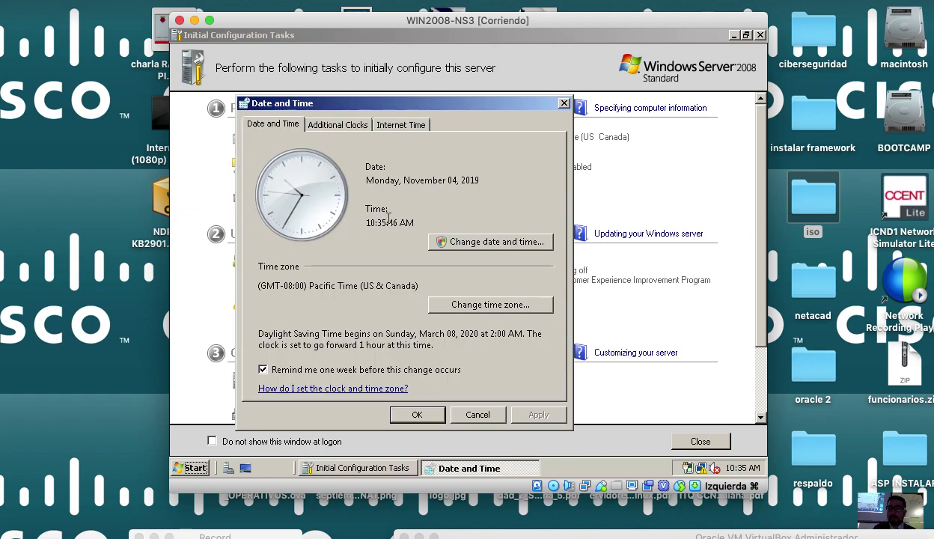
left_click(267, 371)
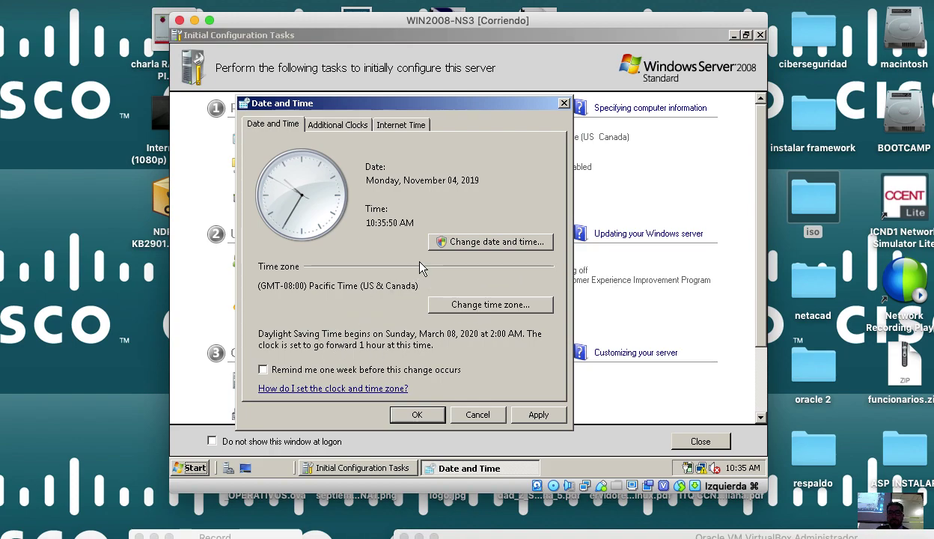
left_click(488, 307)
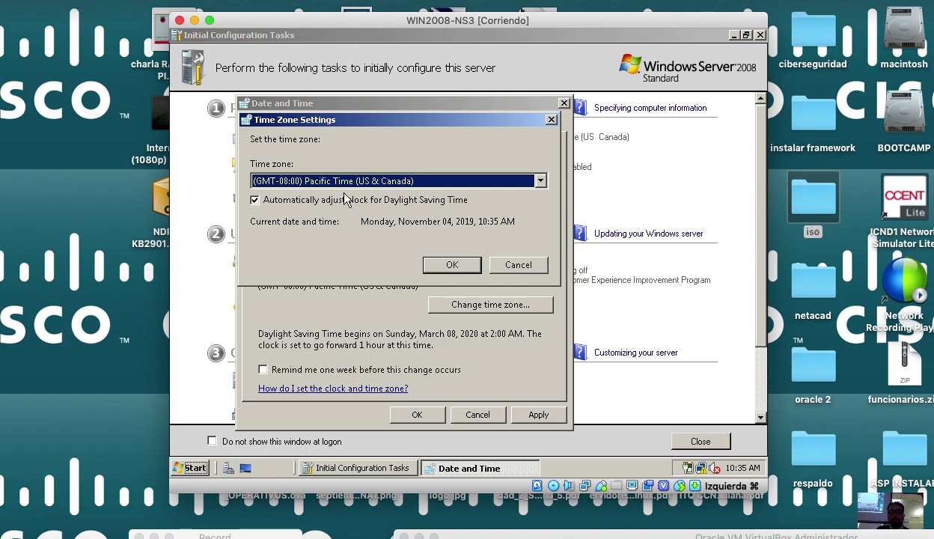
left_click(341, 181)
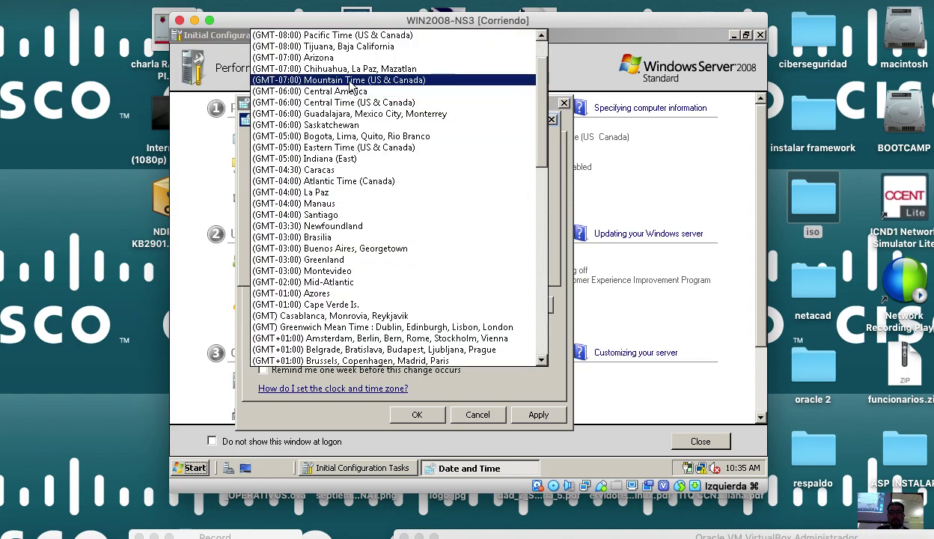
left_click(358, 215)
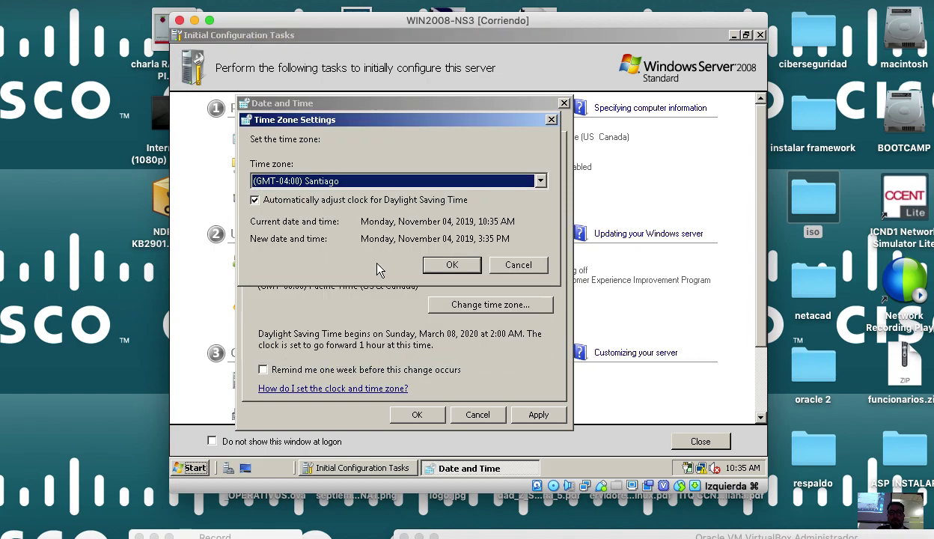
left_click(330, 200)
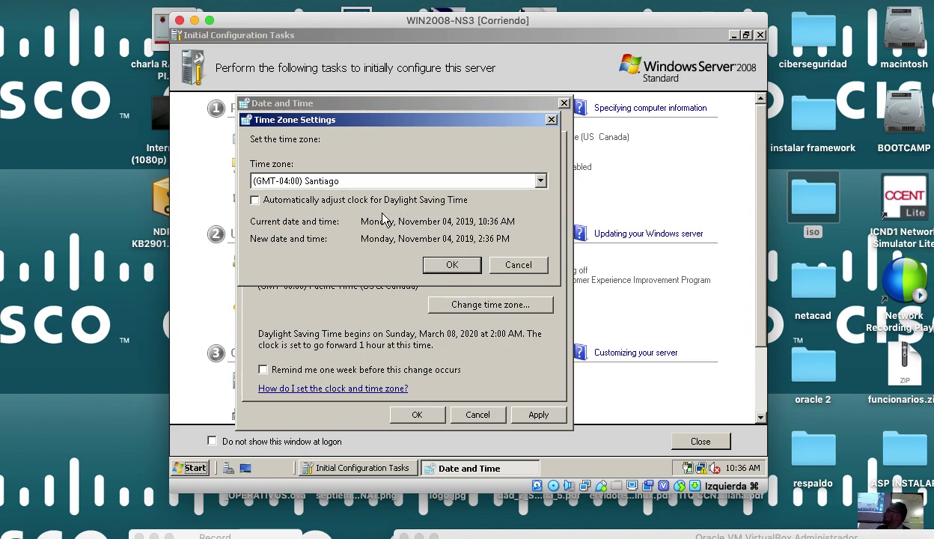
left_click(427, 262)
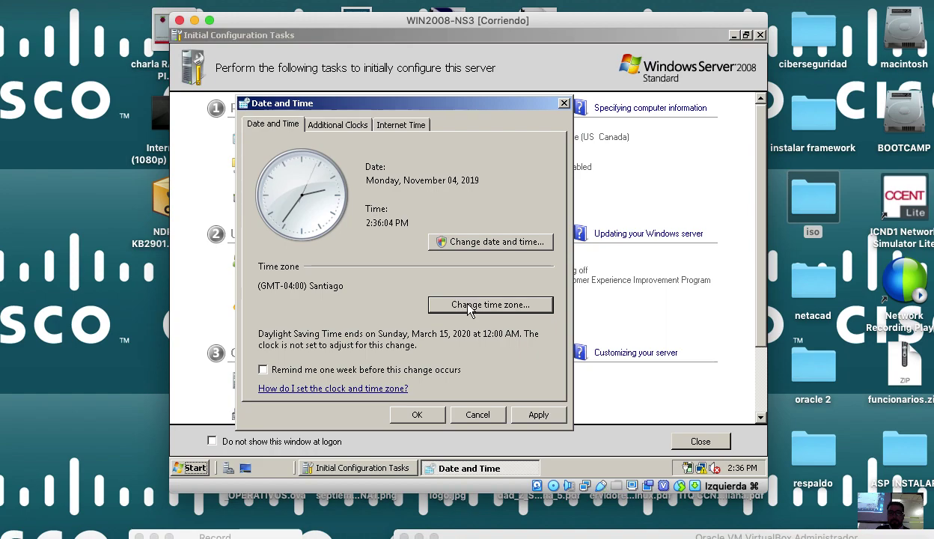
- Turn off internet time synchronization
left_click(397, 127)
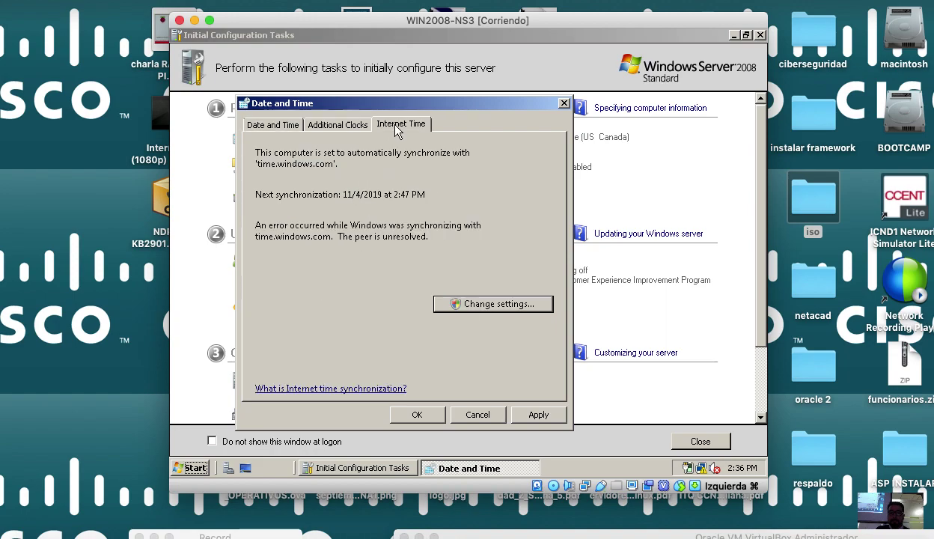
left_click(468, 300)
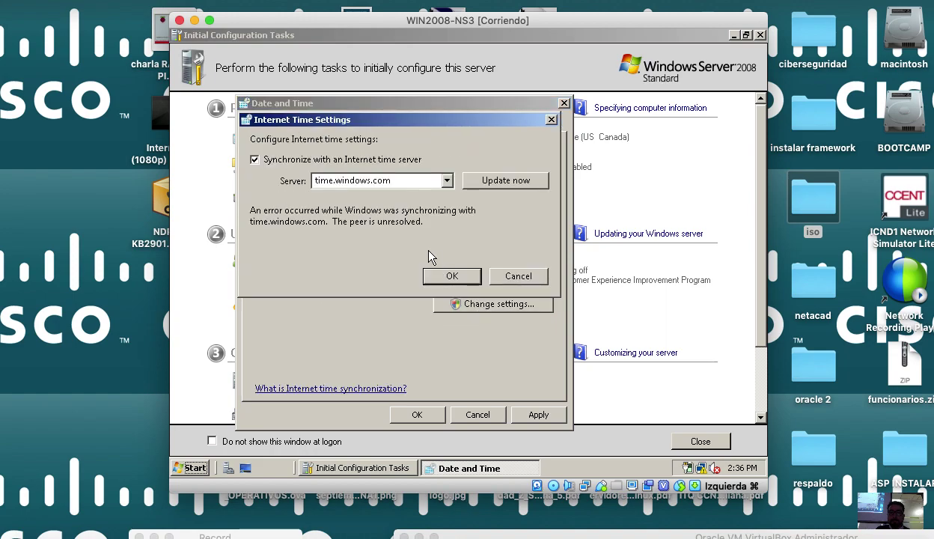
left_click(330, 159)
left_click(449, 274)
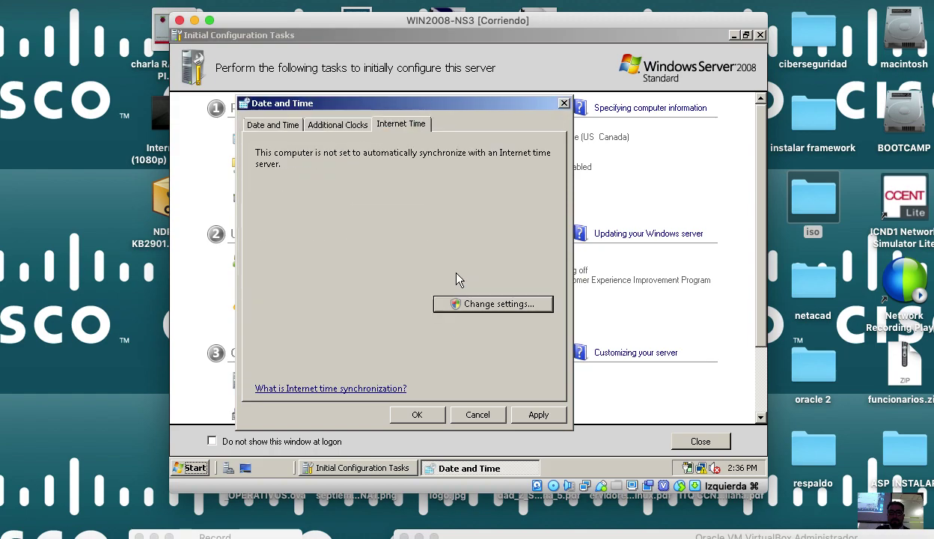
left_click(356, 128)
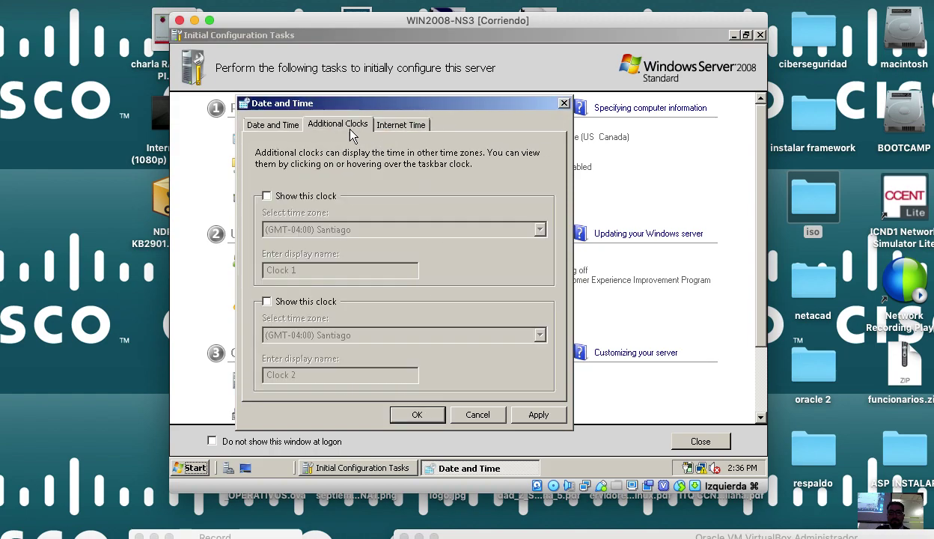
left_click(276, 129)
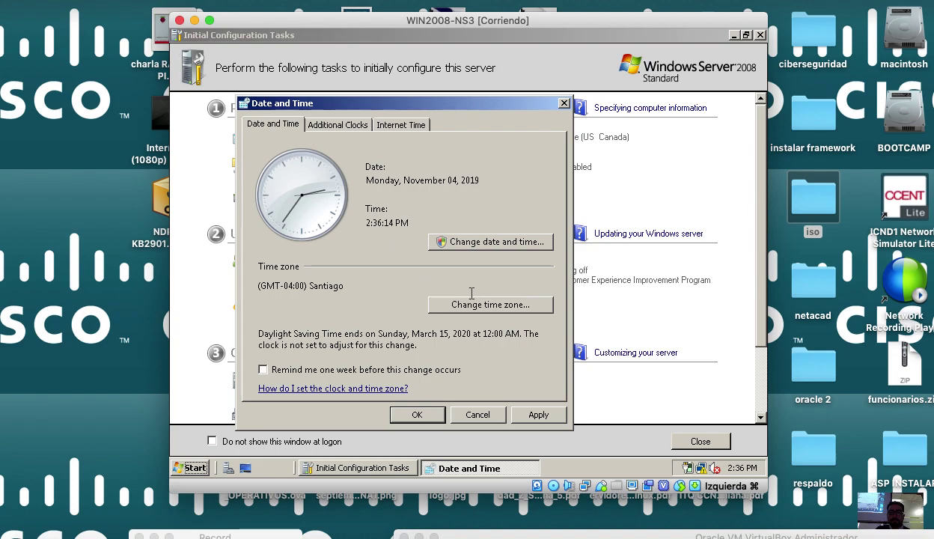
- Set the clock time to 10:36 AM and apply the date and time changes
left_click(479, 242)
left_click(424, 288)
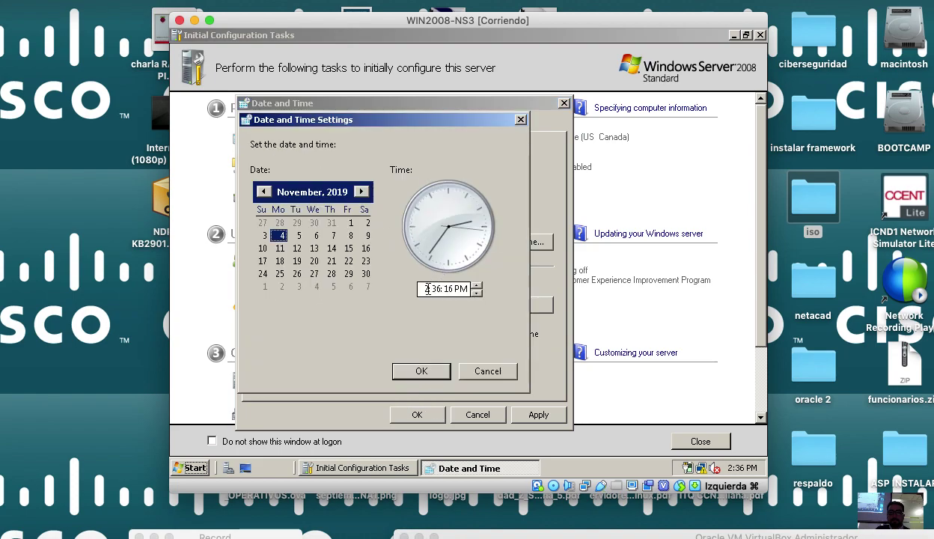
left_click(476, 293)
left_click(475, 293)
left_click(476, 293)
left_click(476, 294)
left_click(458, 288)
left_click(476, 285)
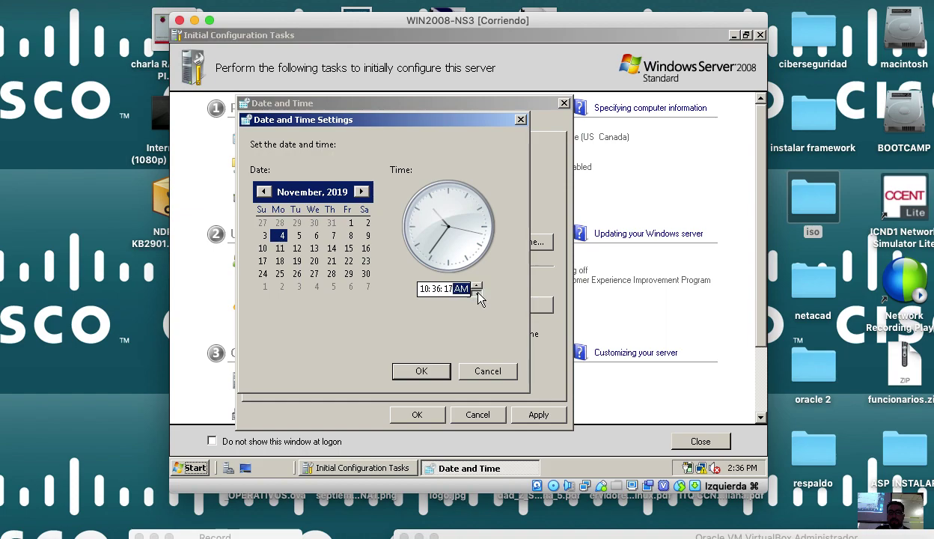
left_click(432, 367)
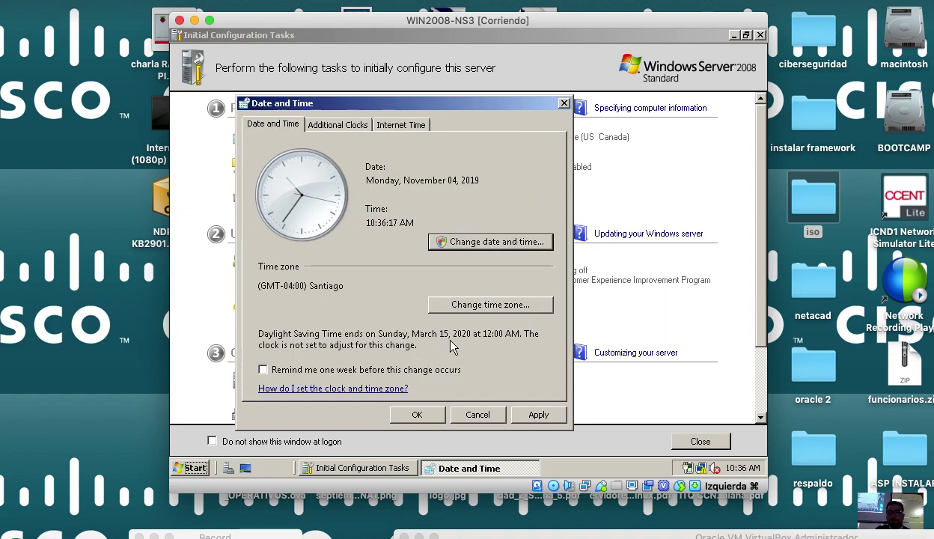
left_click(524, 414)
- Close Date and Time and Initial Configuration Tasks, then launch Server Manager from quick launch
left_click(471, 417)
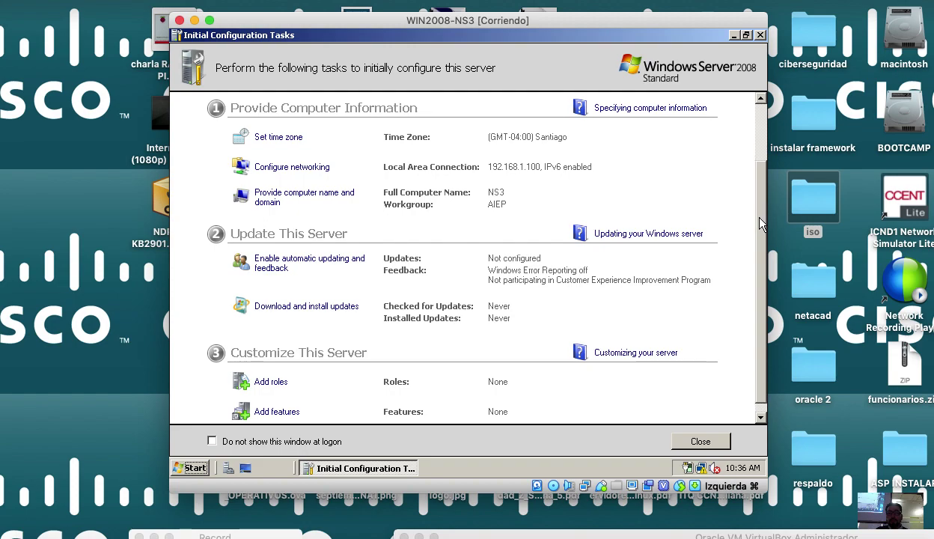
scroll(711, 120, "down", 3)
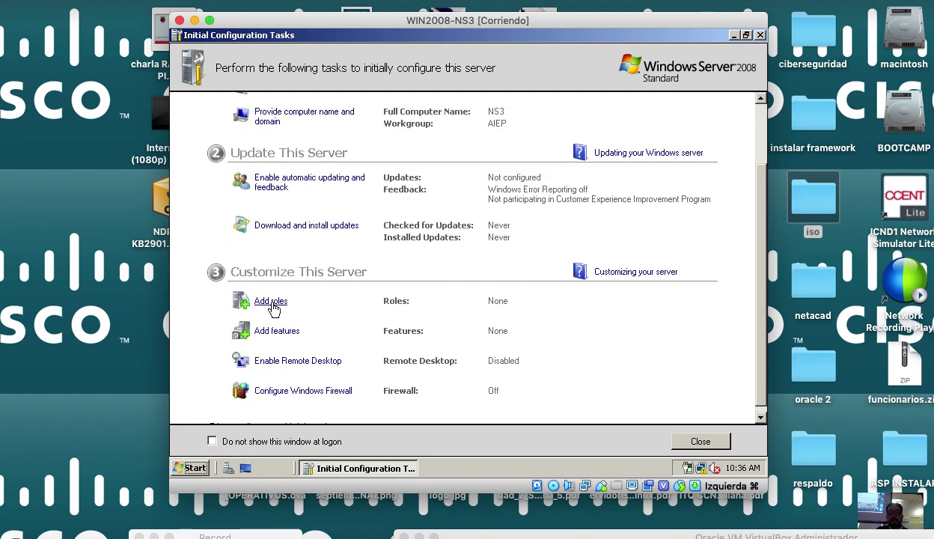
left_click(759, 35)
left_click(228, 468)
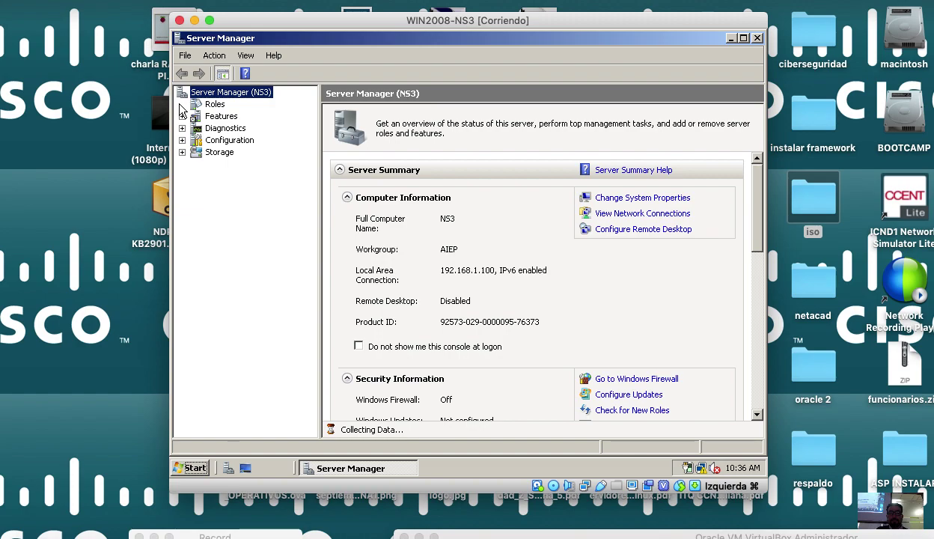
- From the Roles node in Server Manager, launch the Add Roles Wizard
left_click(203, 106)
right_click(202, 106)
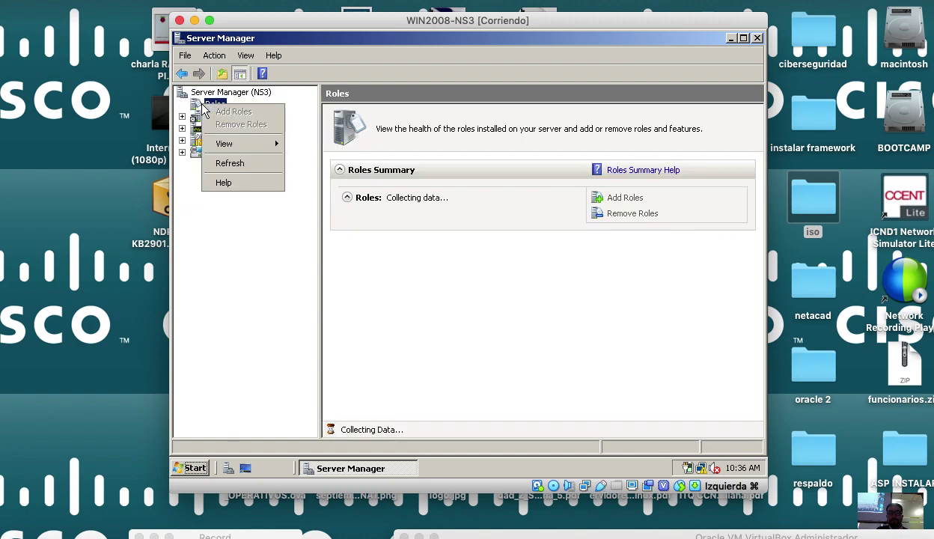
left_click(502, 277)
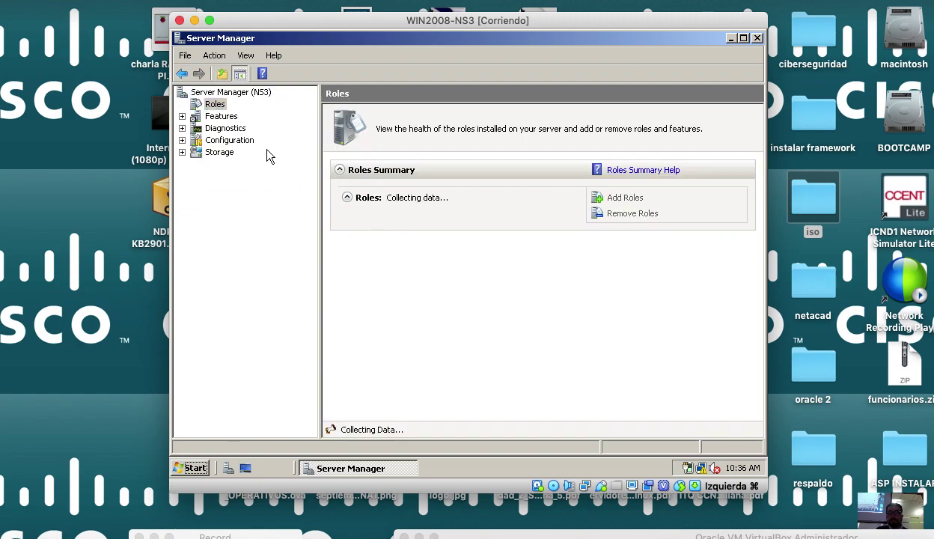
left_click_drag(390, 21, 351, 104)
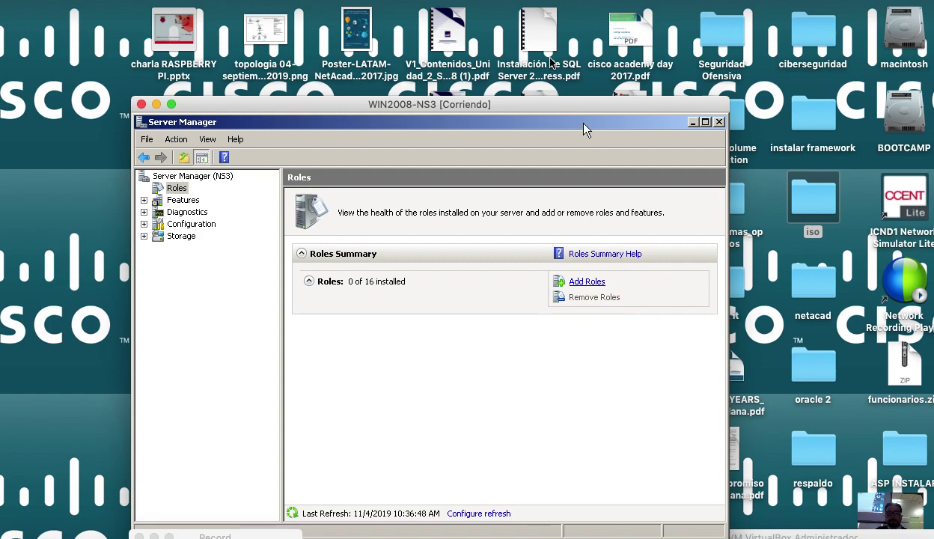
left_click_drag(521, 111, 533, 52)
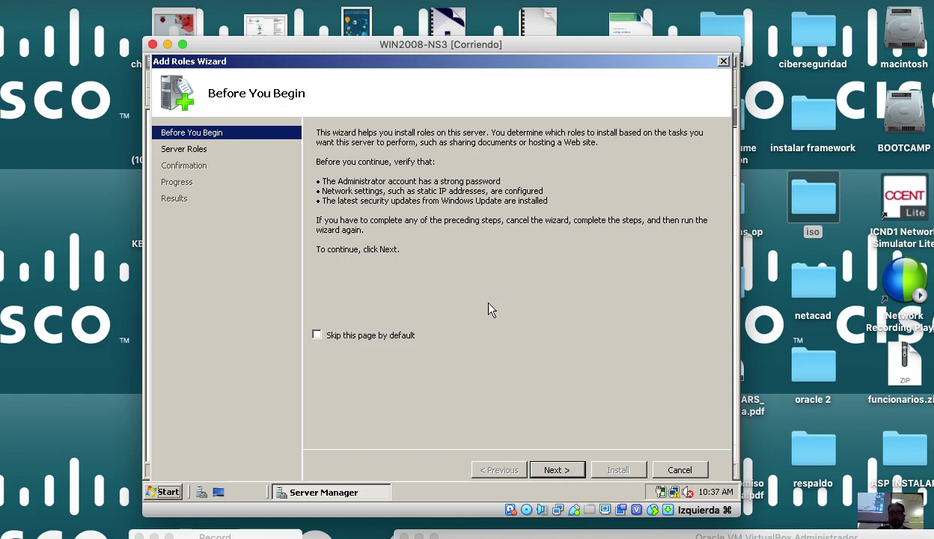
- Select the DNS Server role in the Add Roles Wizard and install it
left_click(555, 472)
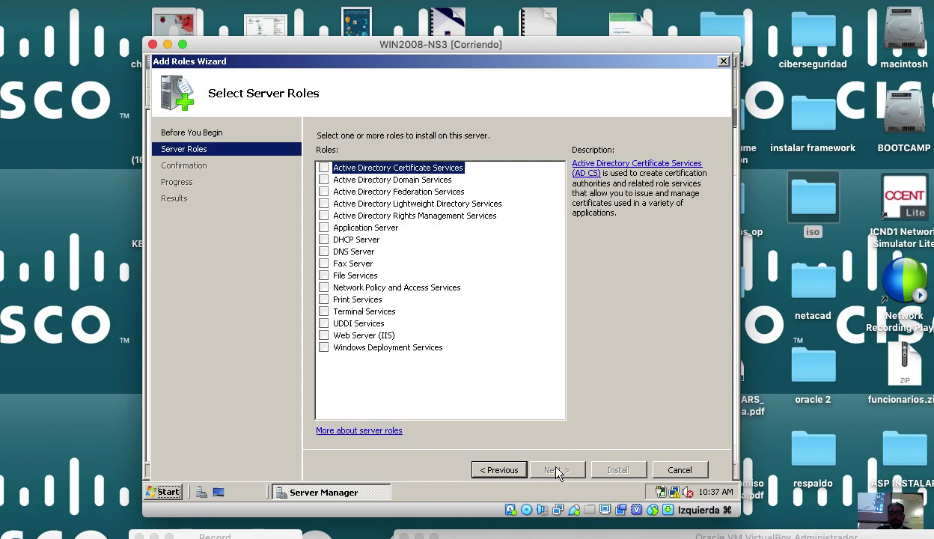
left_click(324, 251)
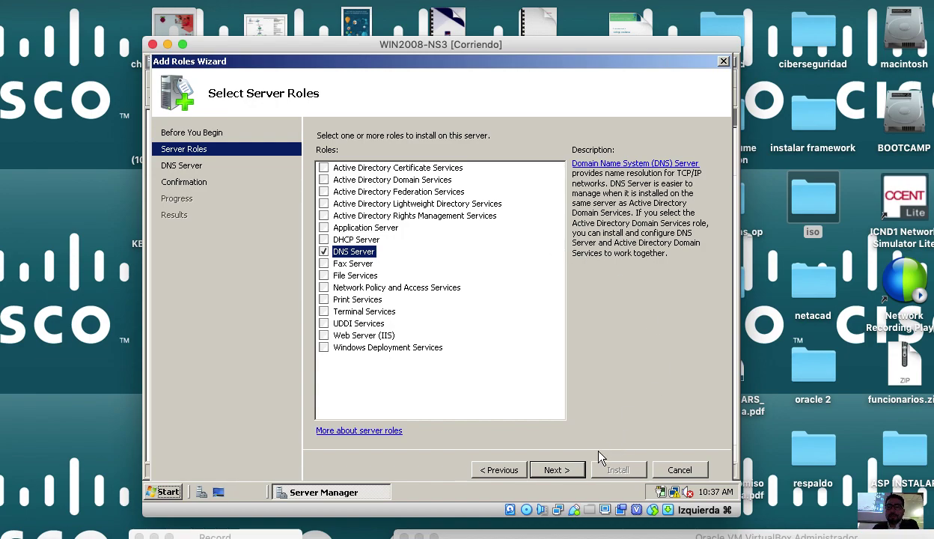
left_click(569, 470)
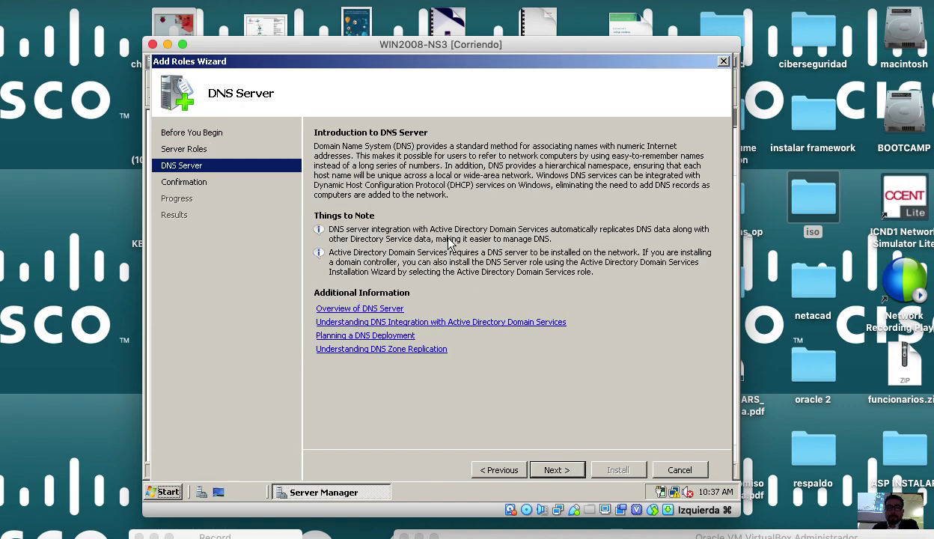
left_click(552, 469)
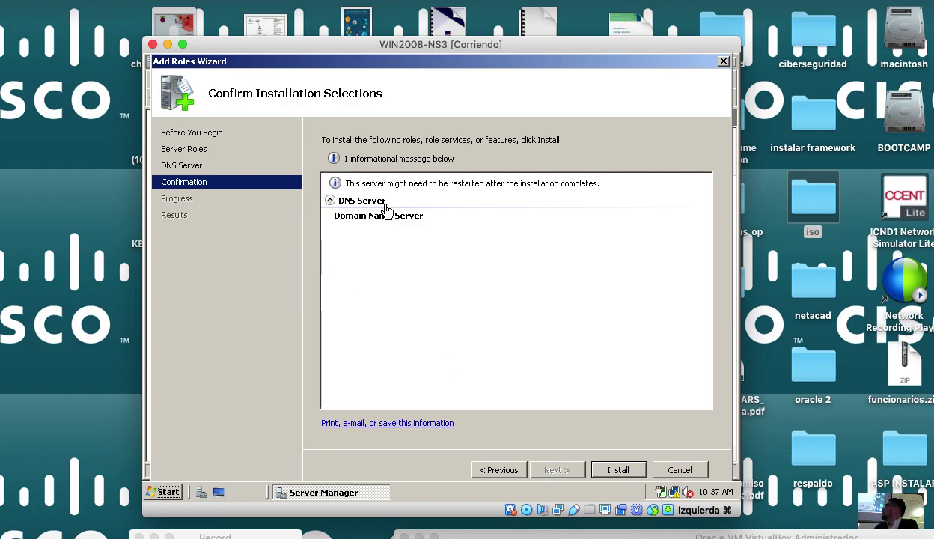
left_click(612, 470)
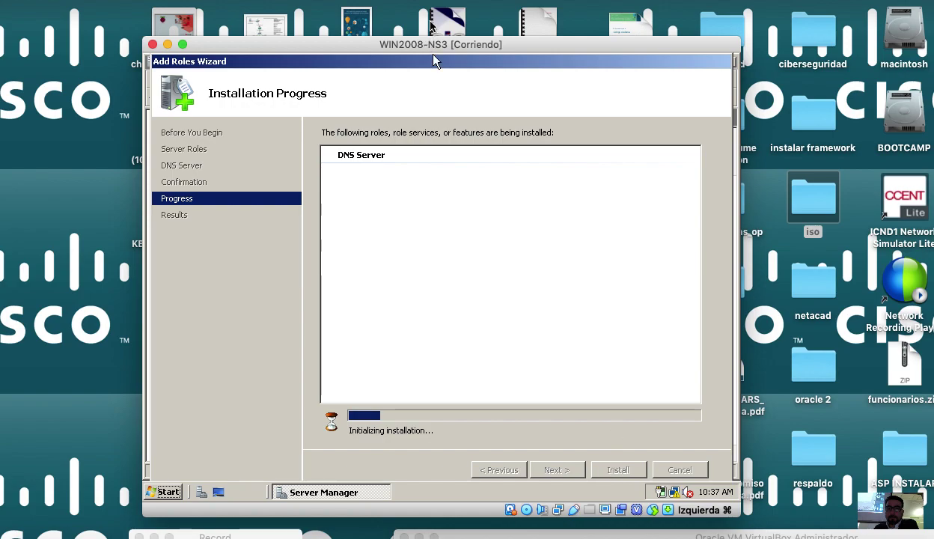
left_click_drag(432, 54, 435, 27)
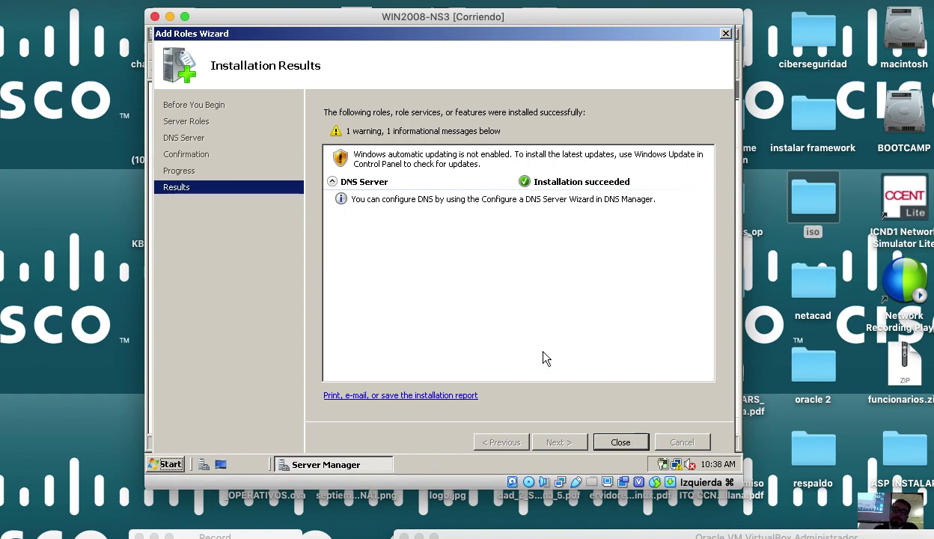
- Close the wizard and refresh the NS3 server information in Server Manager
left_click(620, 443)
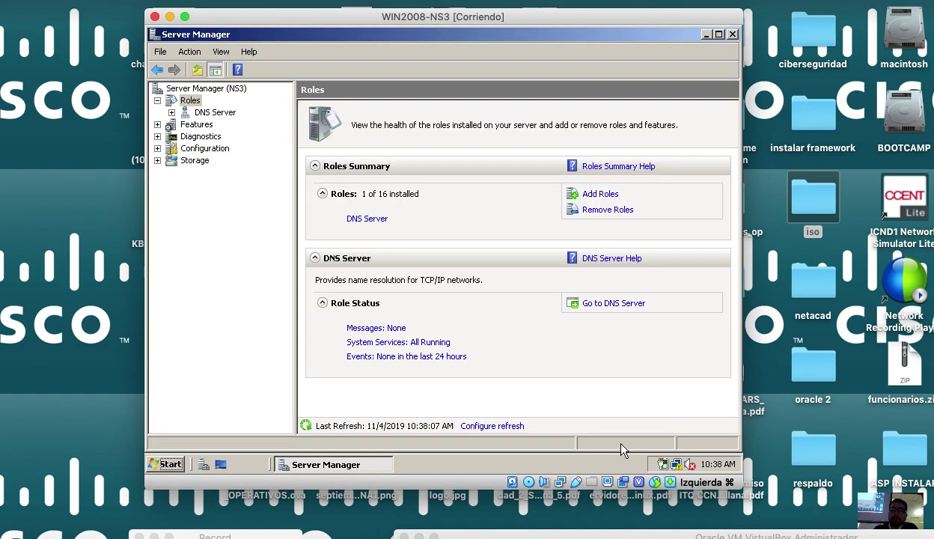
left_click(185, 100)
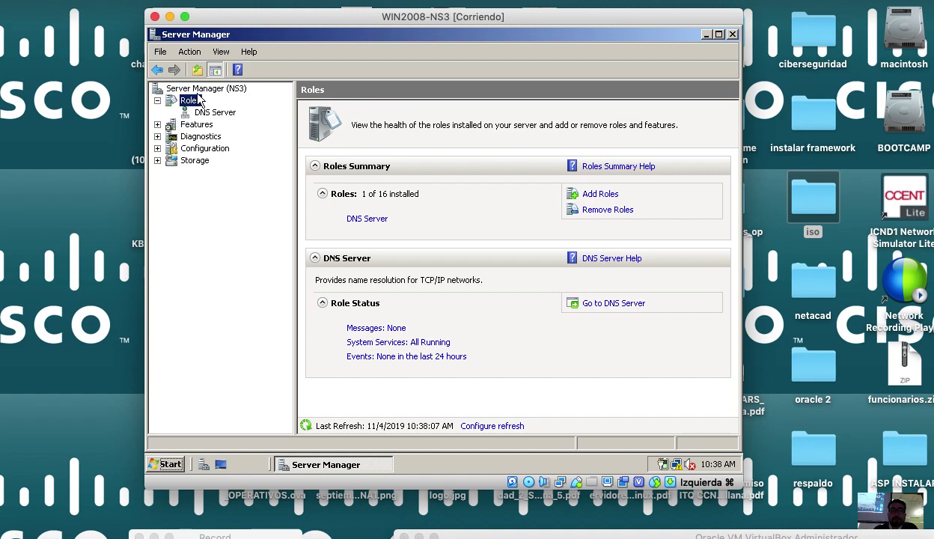
left_click(197, 90)
right_click(198, 96)
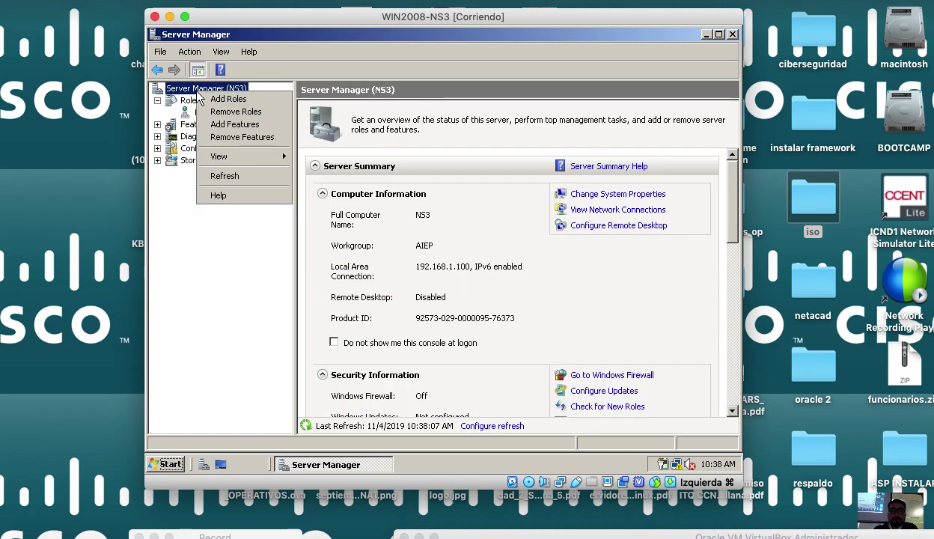
left_click(219, 176)
left_click(203, 114)
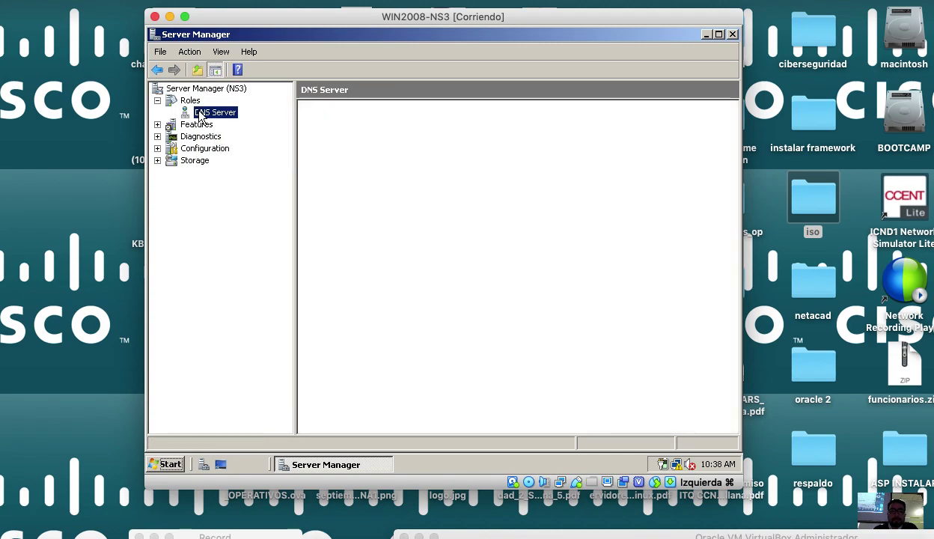
right_click(200, 117)
left_click(208, 271)
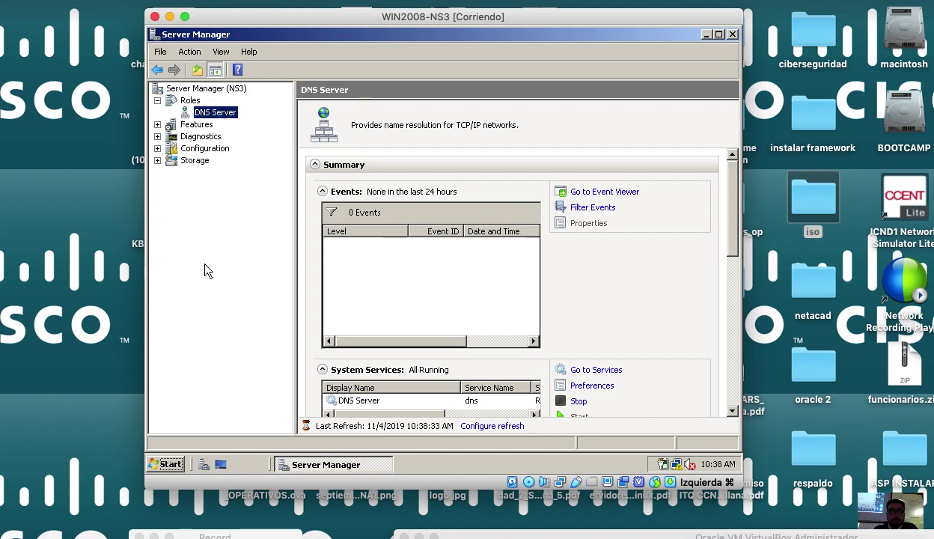
- Close and relaunch Server Manager, then show the Roles summary listing DNS Server
left_click(732, 34)
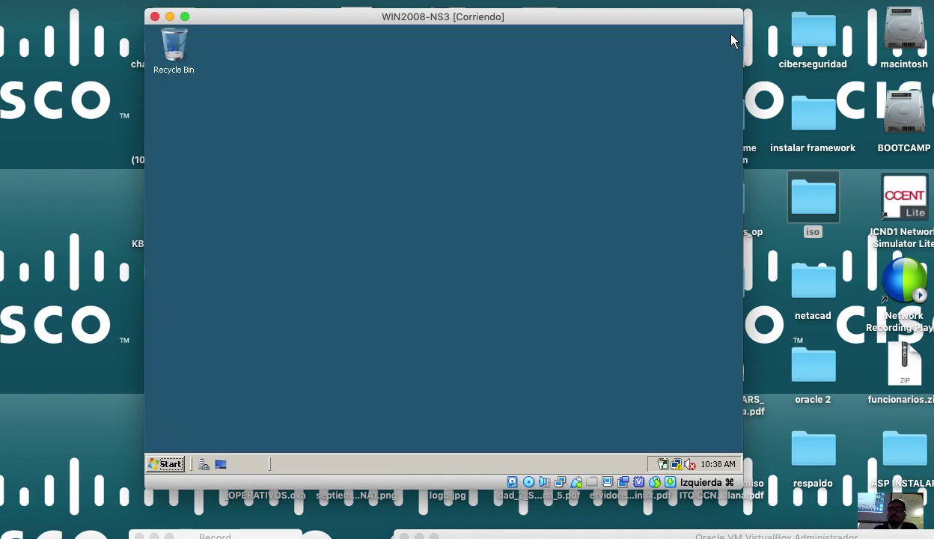
left_click(167, 463)
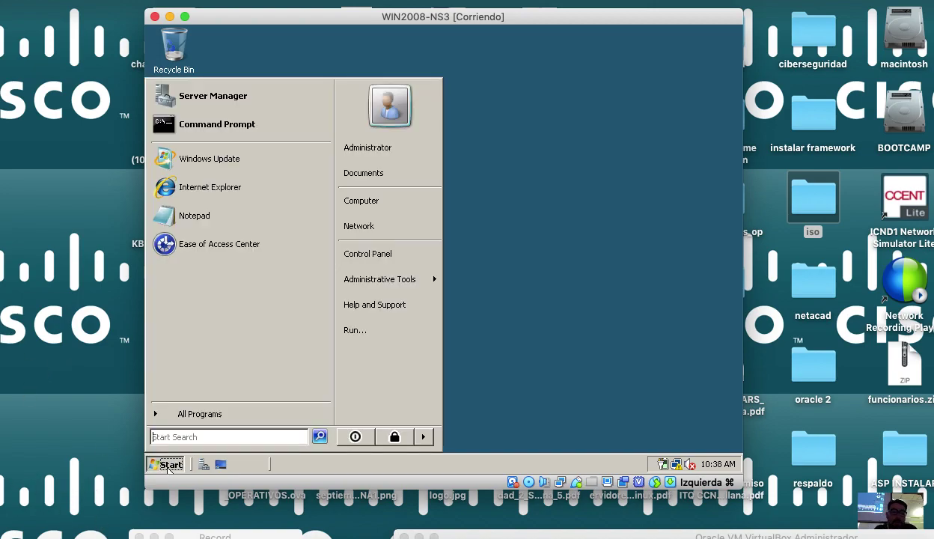
left_click(290, 464)
left_click(204, 466)
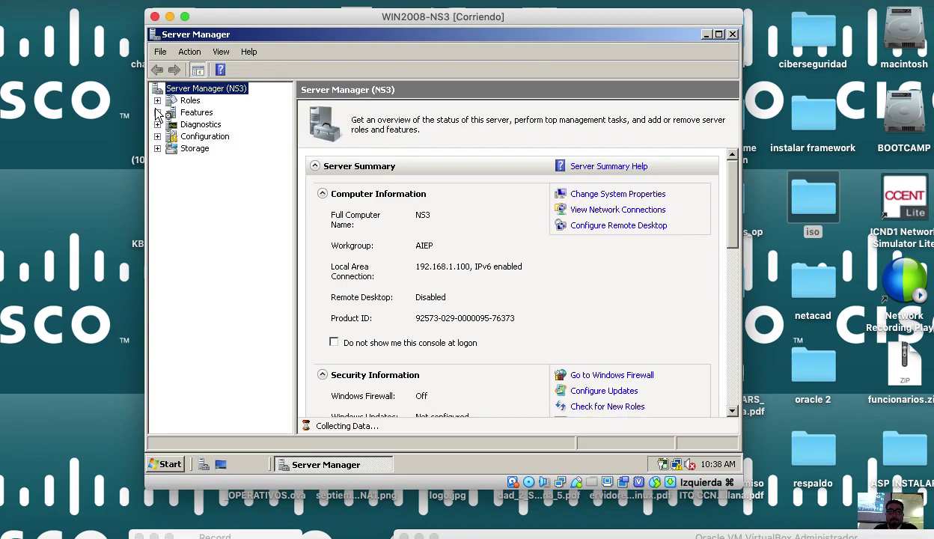
left_click(169, 101)
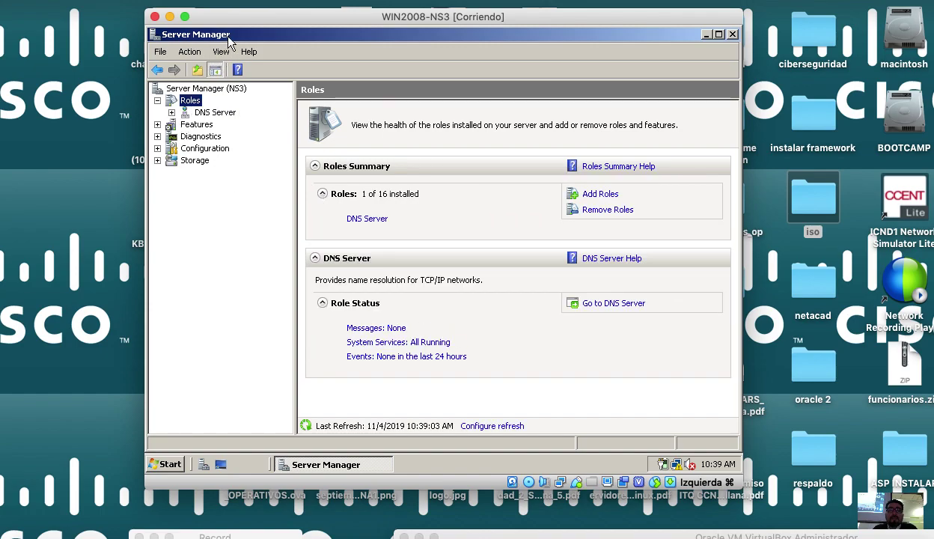
- Expand DNS Server > DNS > NS3, widen the tree pane, and select Forward Lookup Zones
left_click_drag(239, 18, 256, 86)
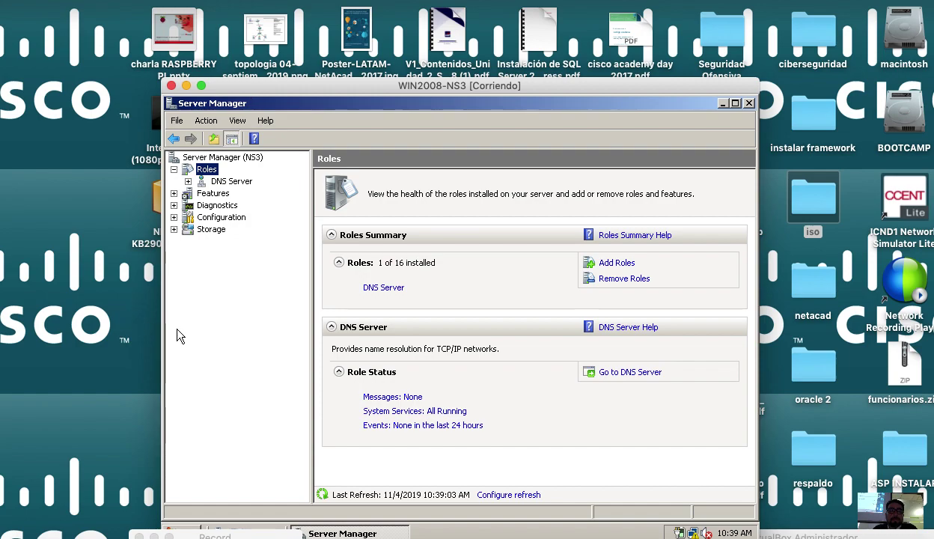
left_click(188, 181)
left_click(202, 193)
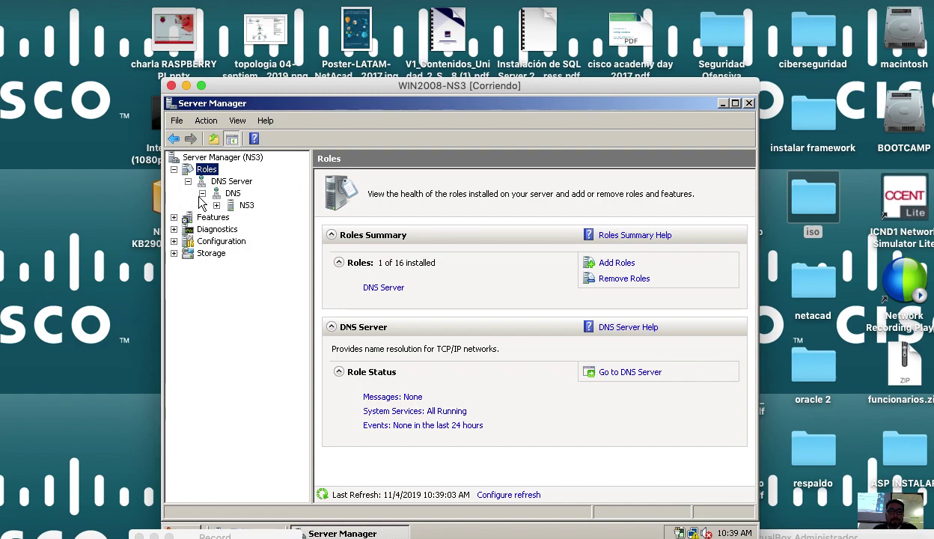
left_click(217, 205)
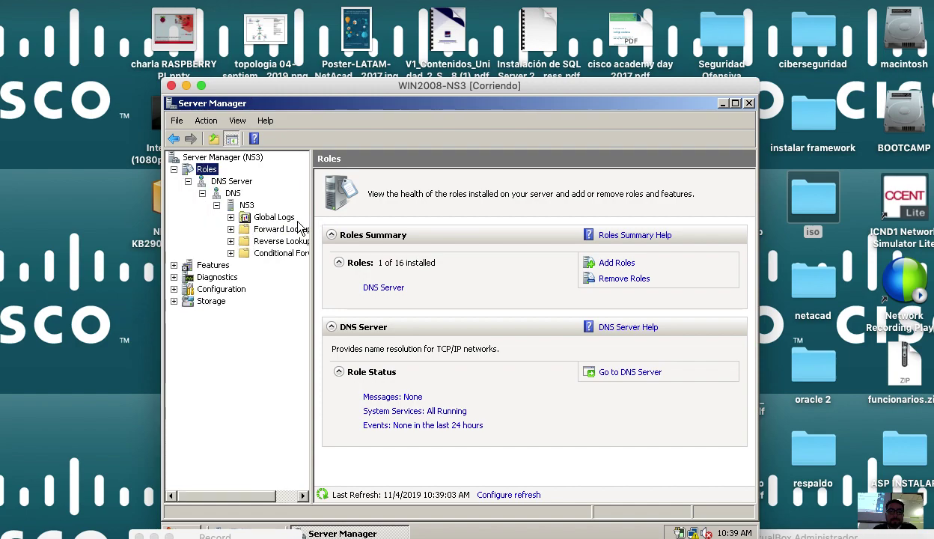
left_click_drag(310, 206, 432, 269)
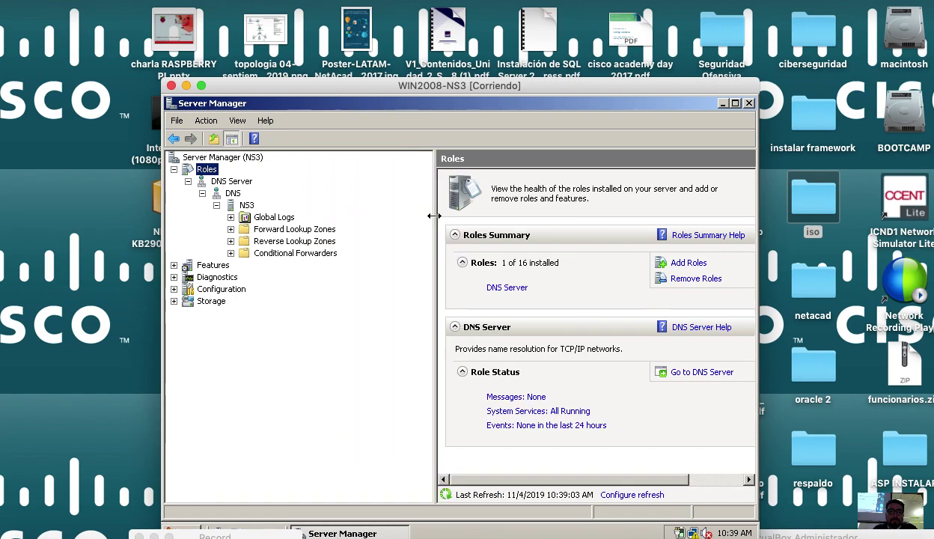
left_click_drag(356, 85, 319, 107)
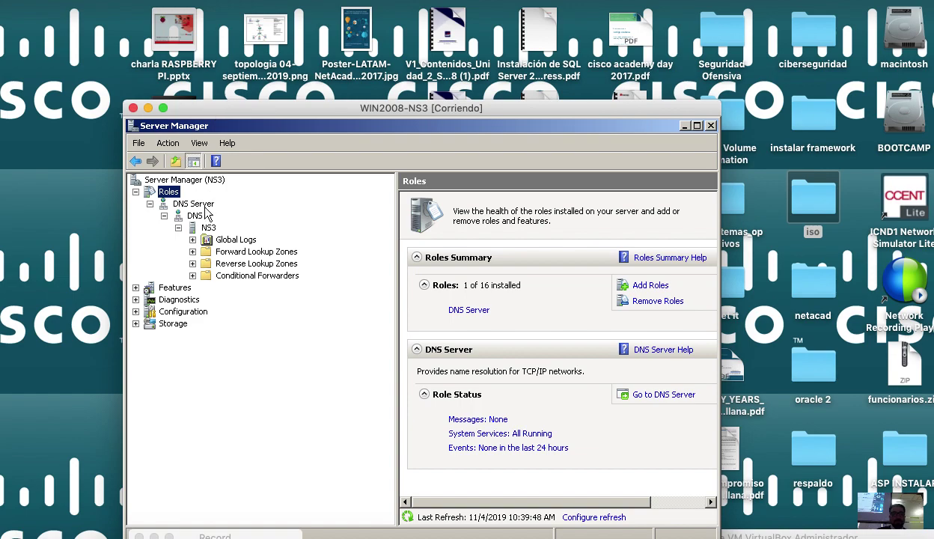
left_click(210, 252)
- Start a New Zone on Forward Lookup Zones, then cancel that wizard
right_click(213, 250)
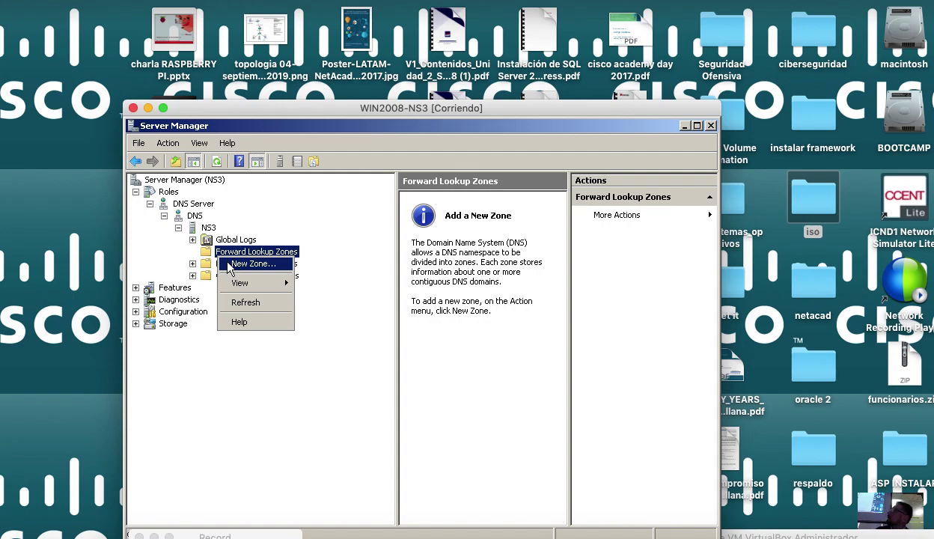
left_click(228, 264)
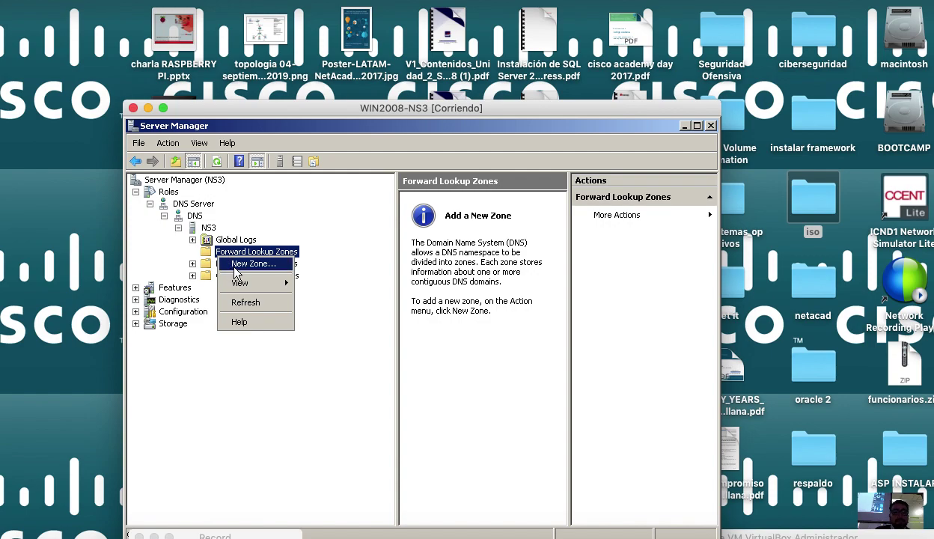
left_click_drag(336, 108, 318, 51)
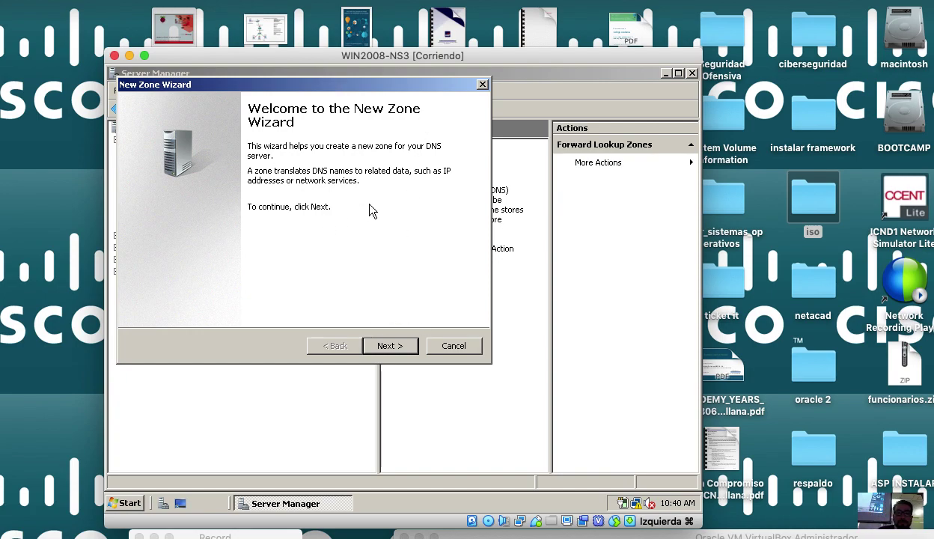
left_click(453, 346)
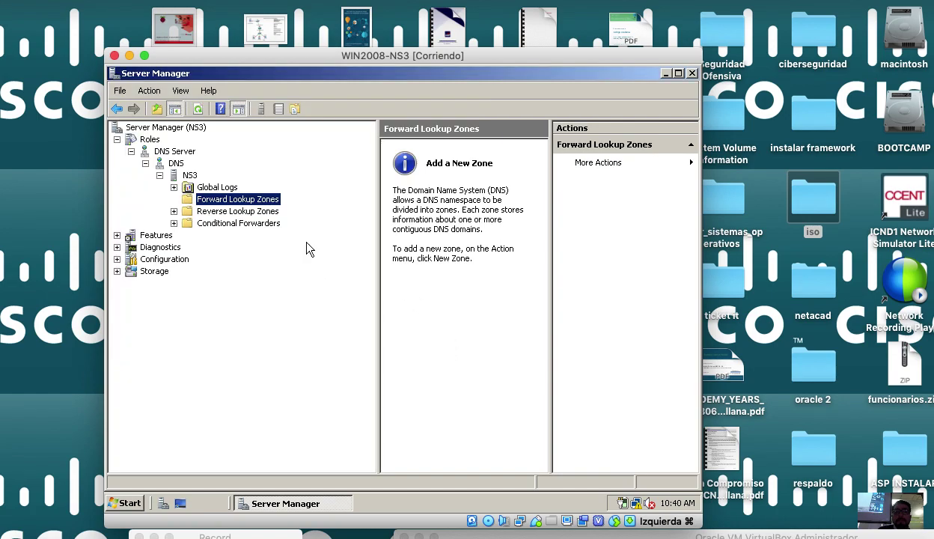
- Relaunch the New Zone Wizard from NS3's Forward Lookup Zones and pass the welcome page
left_click(145, 163)
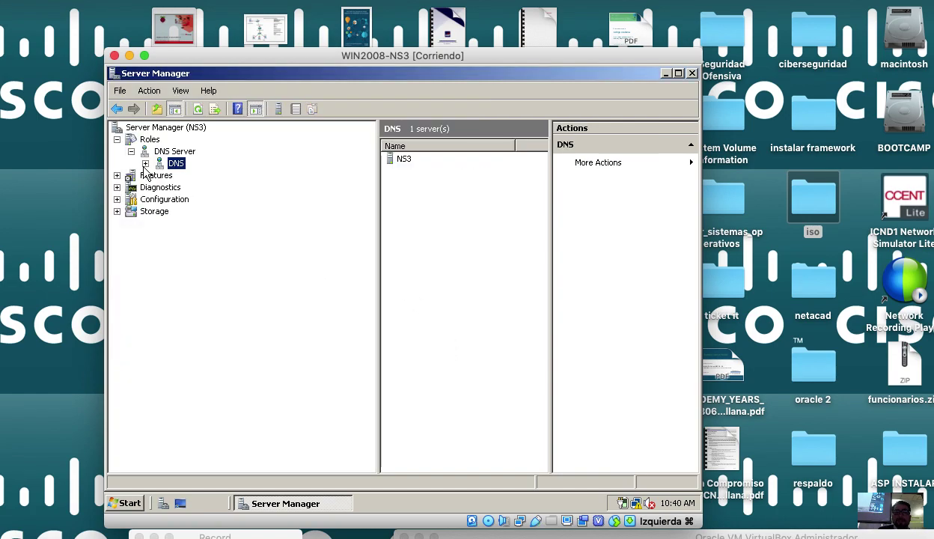
left_click(145, 163)
left_click(160, 175)
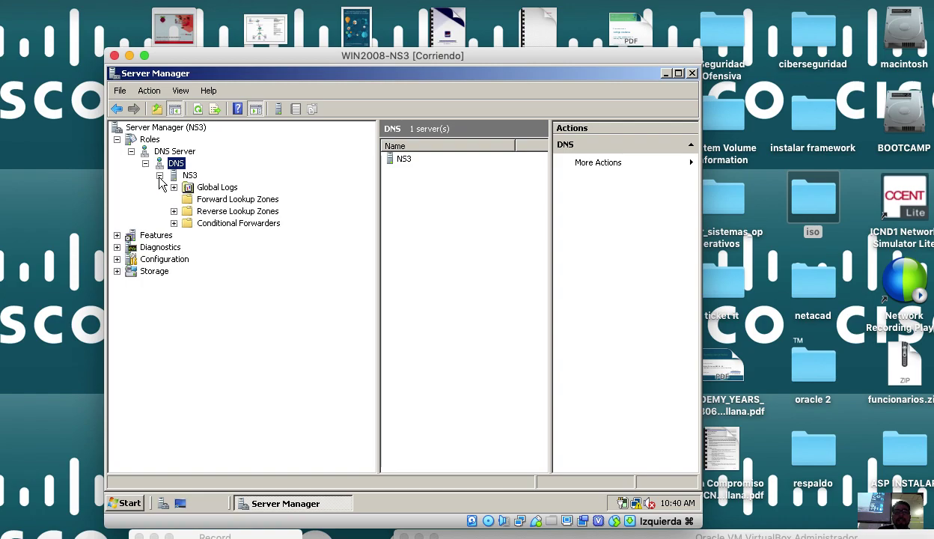
left_click(198, 201)
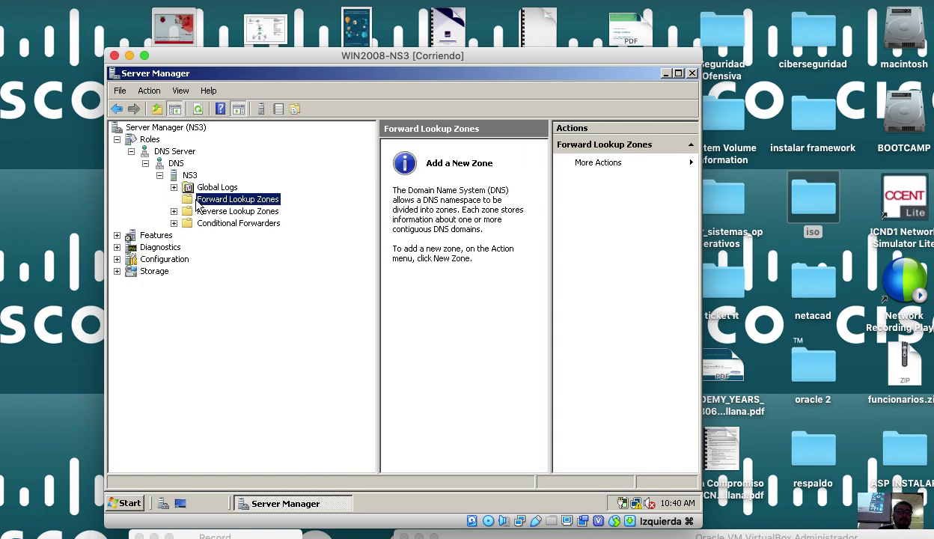
right_click(198, 201)
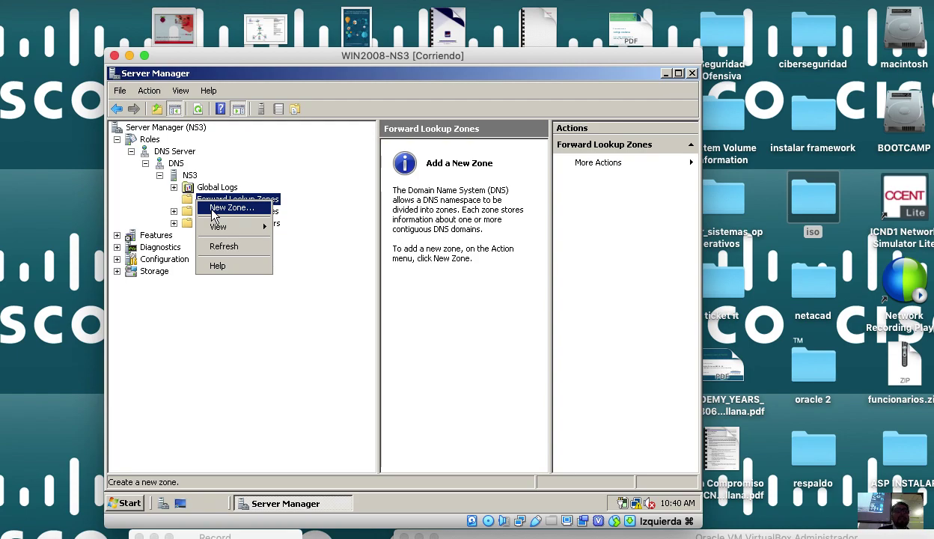
left_click(213, 211)
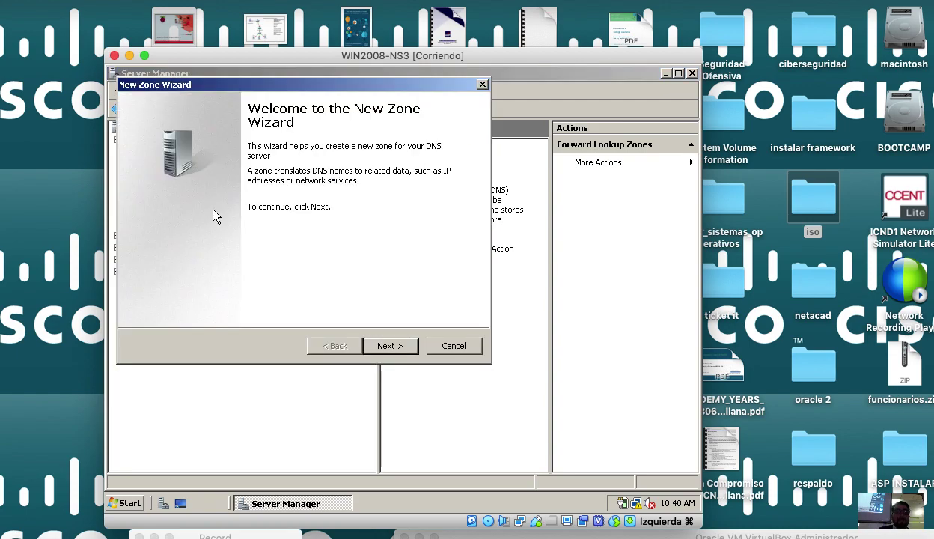
left_click(385, 349)
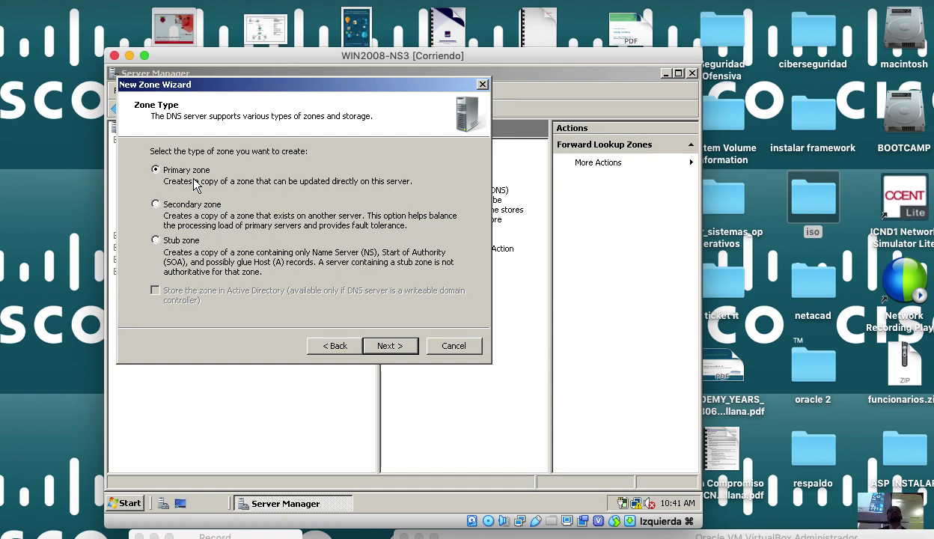
left_click_drag(284, 61, 330, 72)
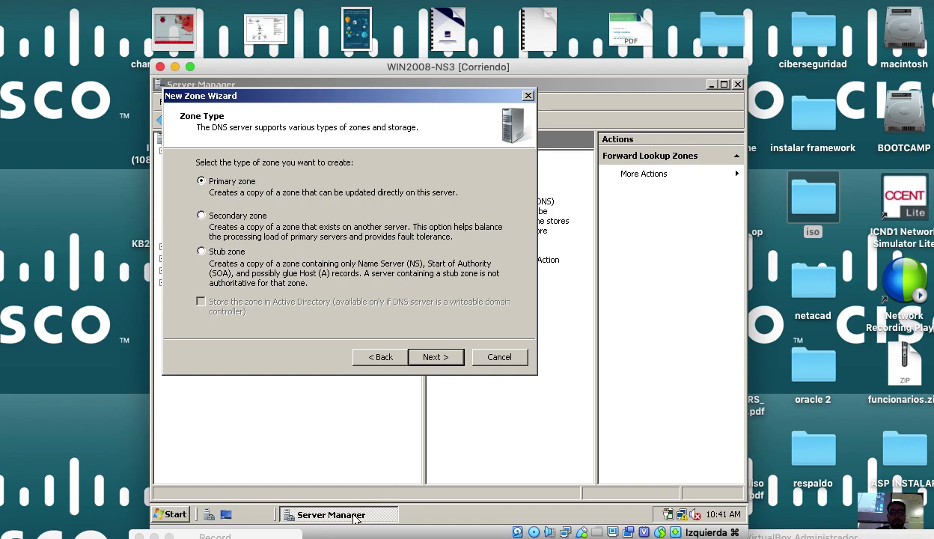
mouse_move(186, 159)
left_mouse_down()
mouse_move(231, 223)
mouse_move(319, 212)
left_mouse_up()
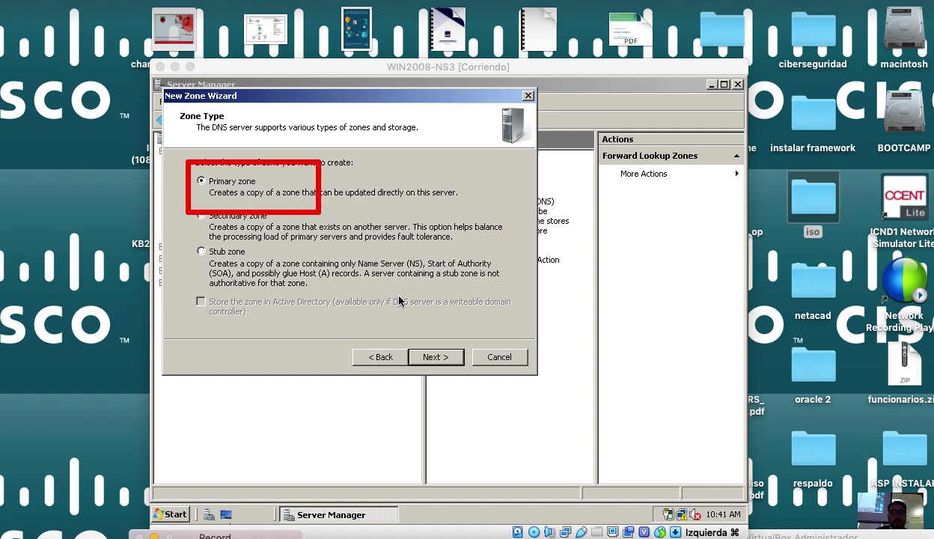
- Name the primary zone aiep.net, keep the aiep.net.dns file and no dynamic updates, then finish
left_click(435, 357)
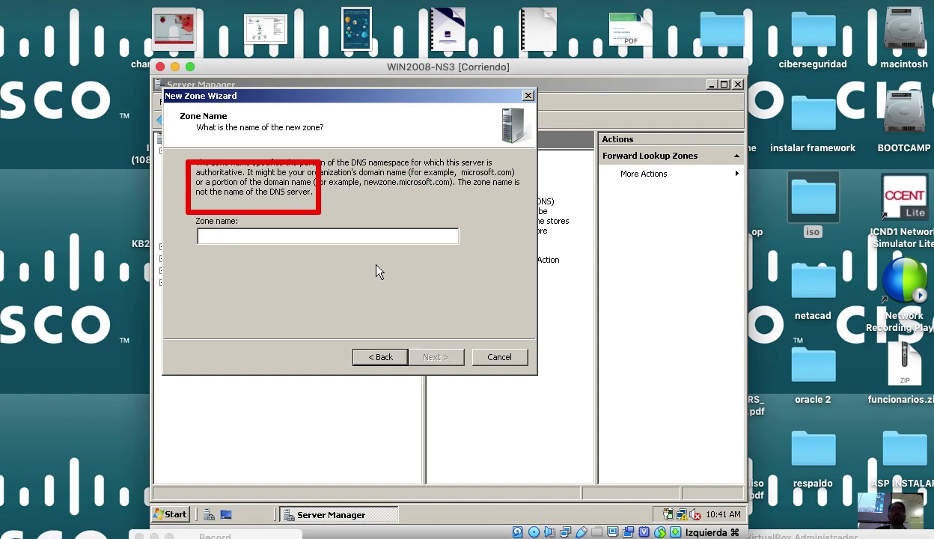
type("aiep")
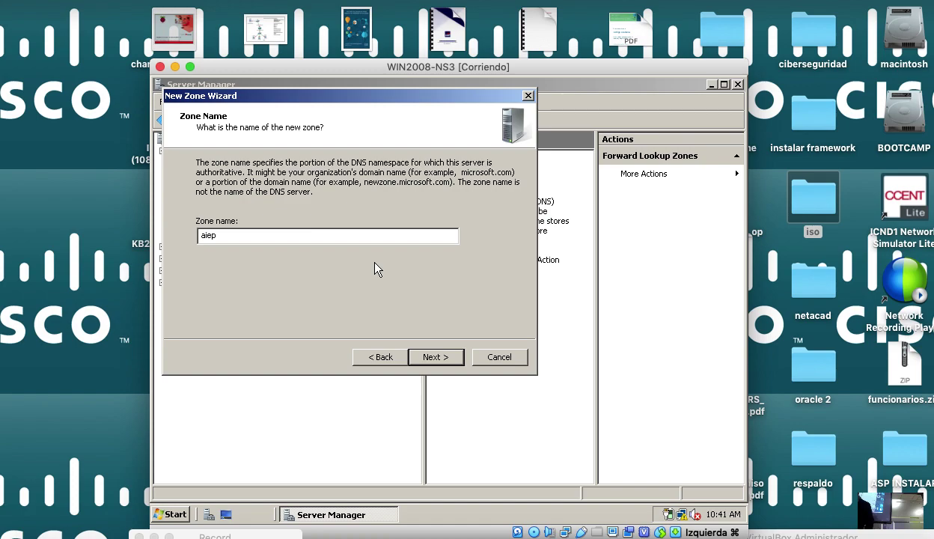
type(".net")
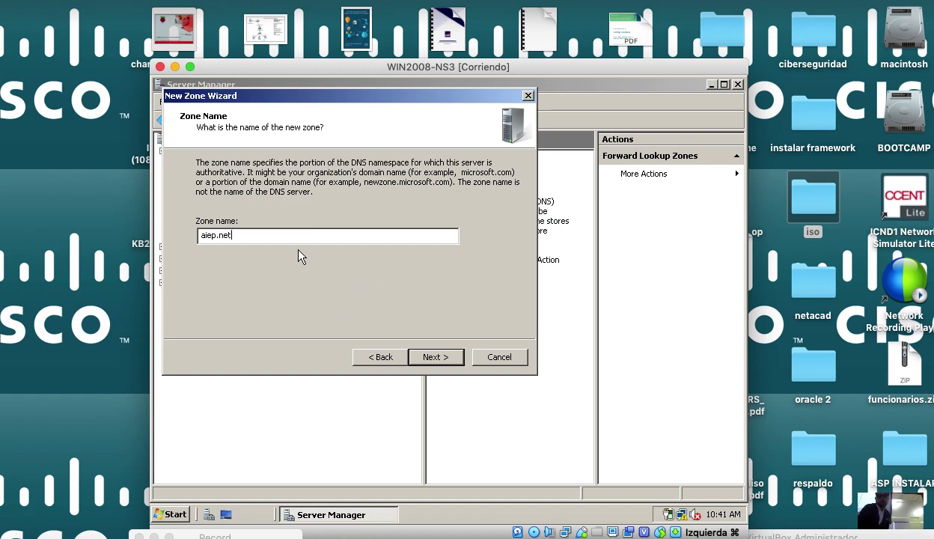
left_click_drag(271, 233, 148, 238)
left_click(324, 237)
left_click(429, 359)
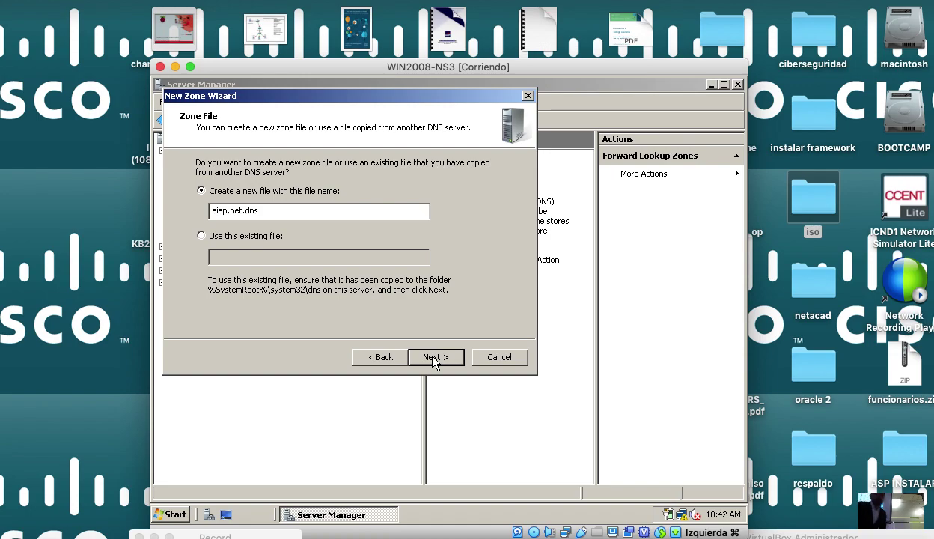
left_click(436, 357)
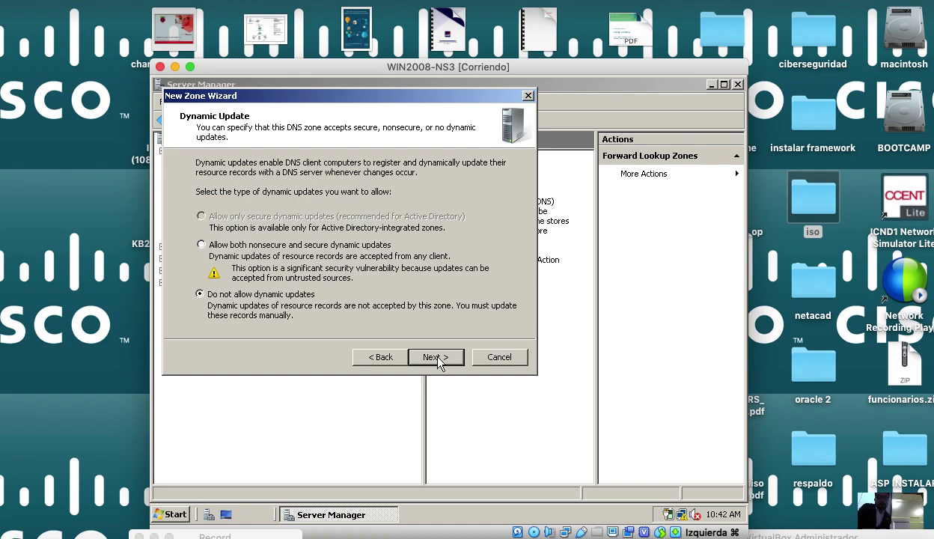
left_click(437, 359)
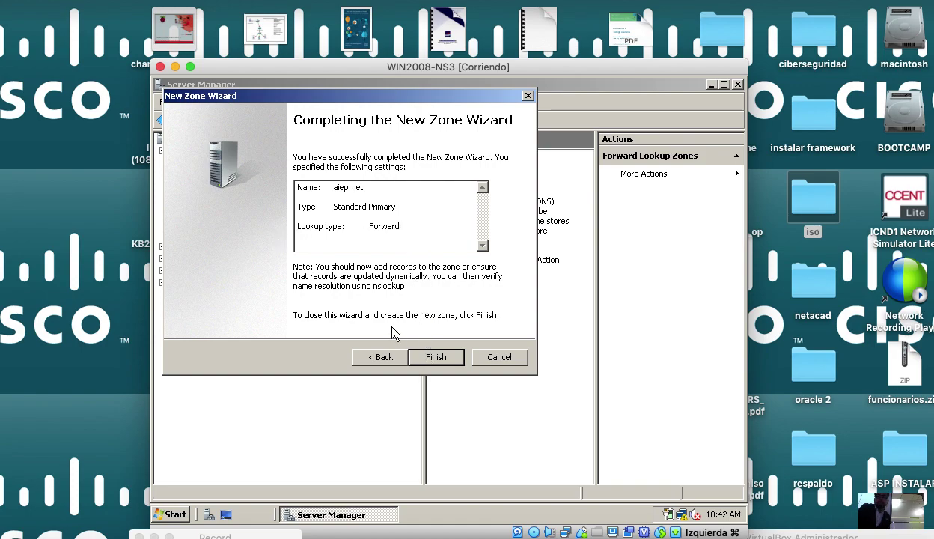
left_click(433, 358)
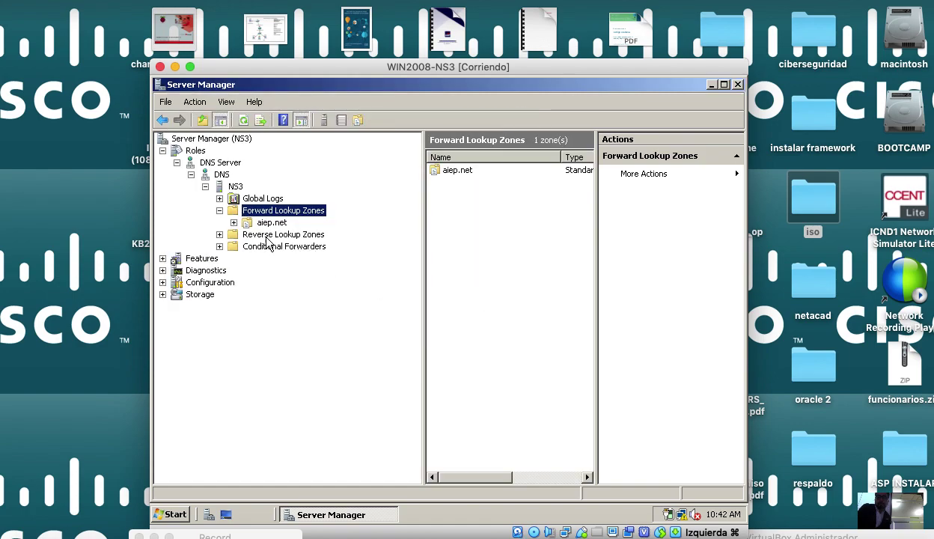
- Display aiep.net's SOA and NS records in a widened list and open its context menu
left_click(250, 225)
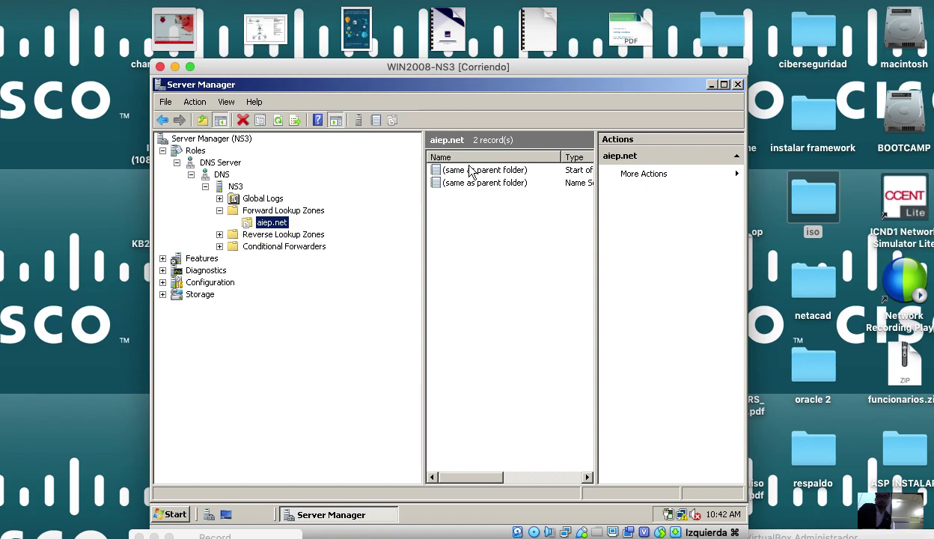
left_click_drag(424, 176, 359, 175)
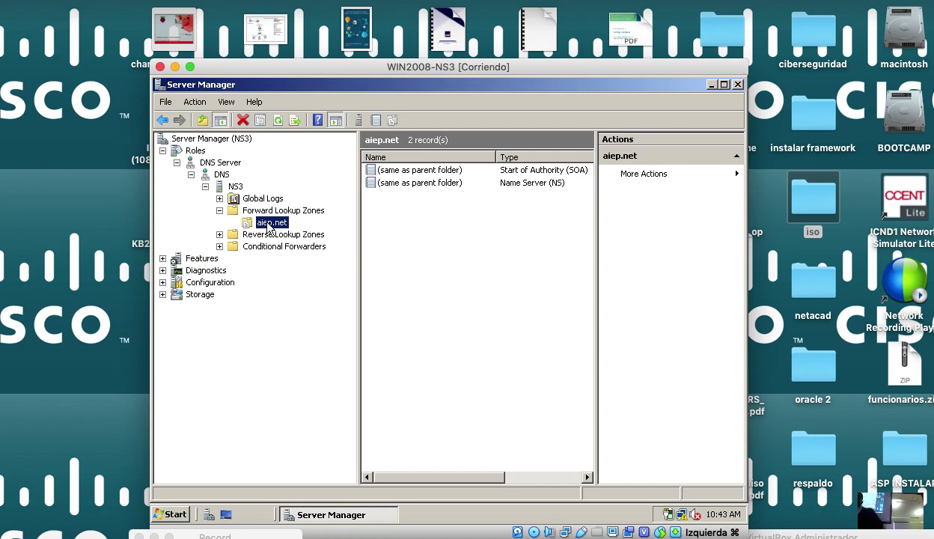
right_click(399, 241)
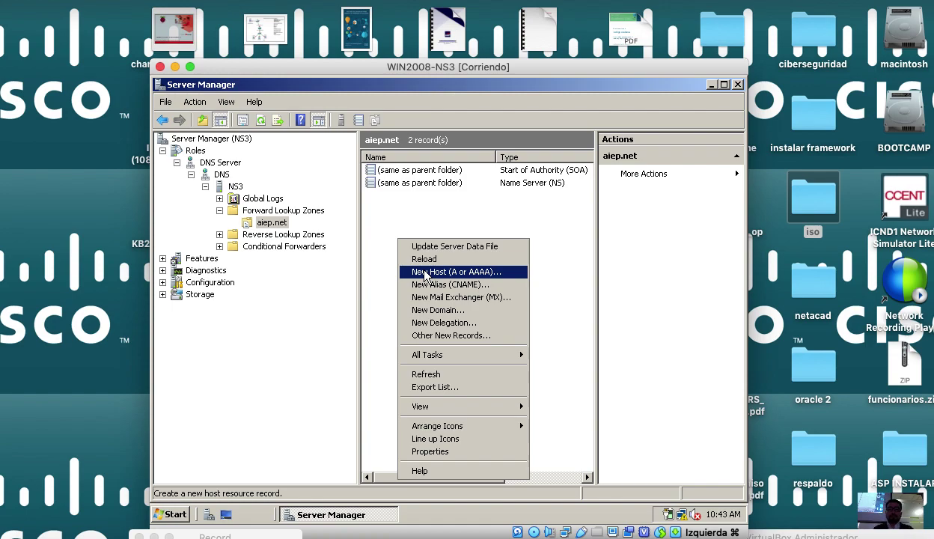
left_click(280, 227)
- Add a Host (A) record ns3 with IP 192.168.1.100 to aiep.net
right_click(383, 228)
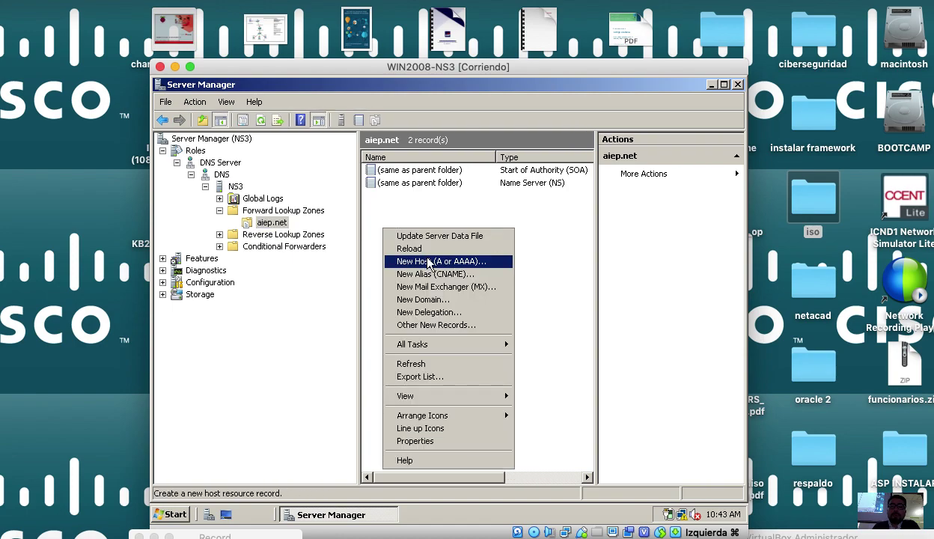
left_click(429, 263)
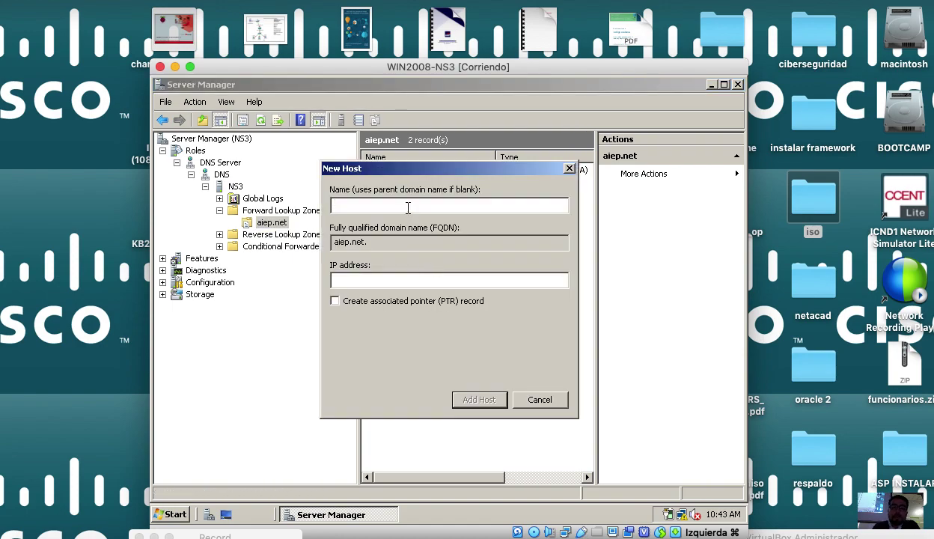
type("ns3")
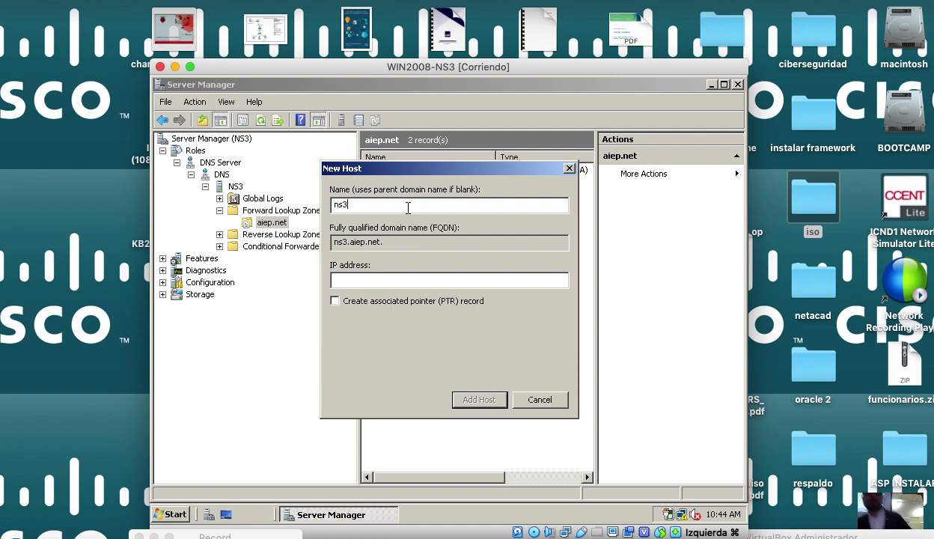
left_click(371, 279)
type("192.168.1.100")
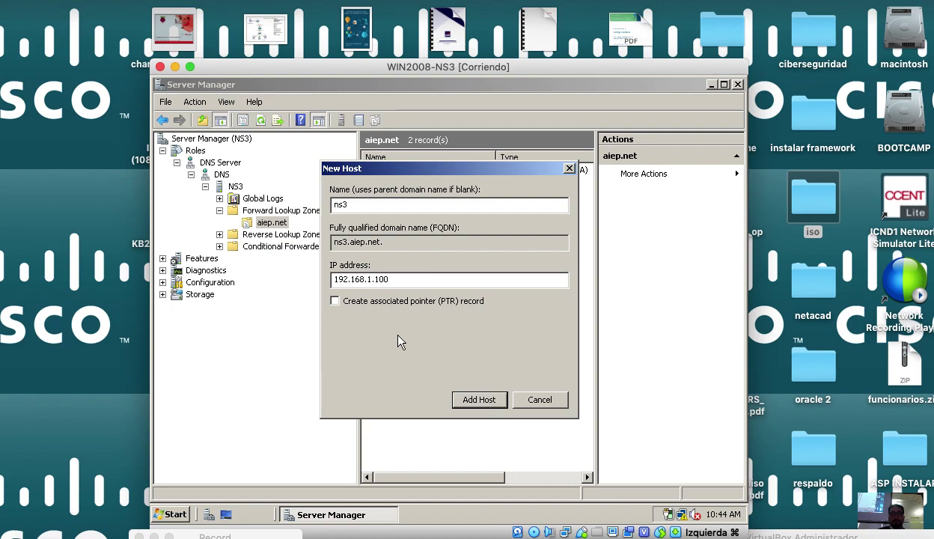
left_click(470, 401)
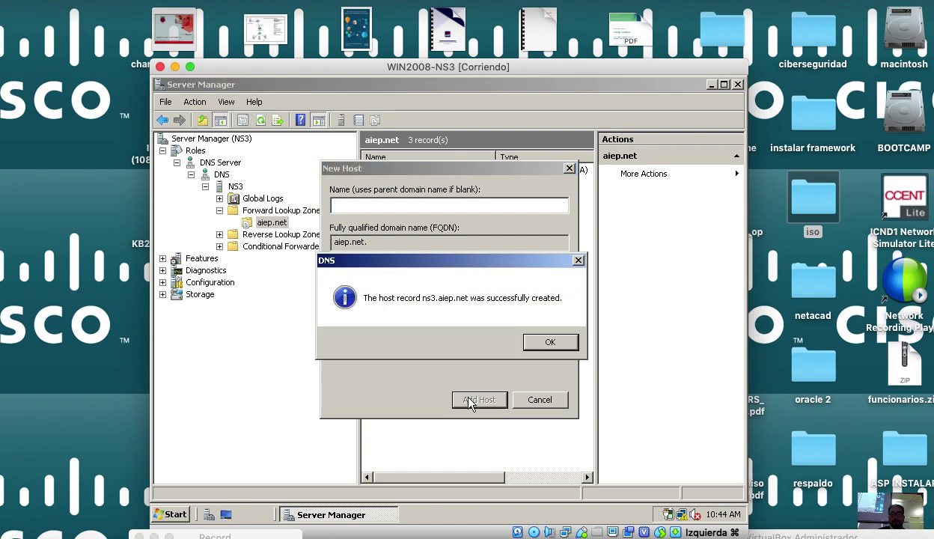
left_click(547, 343)
left_click(542, 397)
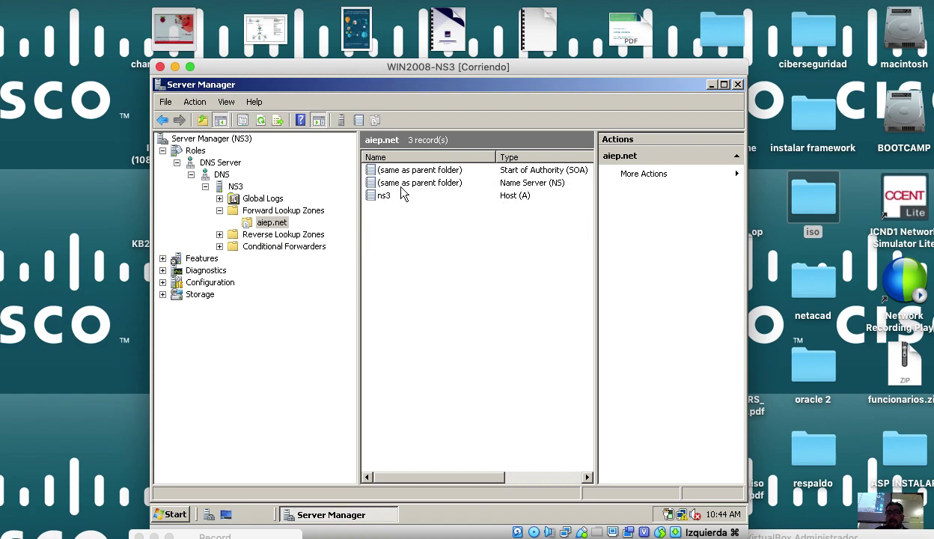
- Change the aiep.net SOA refresh interval from 15 to 1 minute, apply it, and view the name servers
left_click(425, 172)
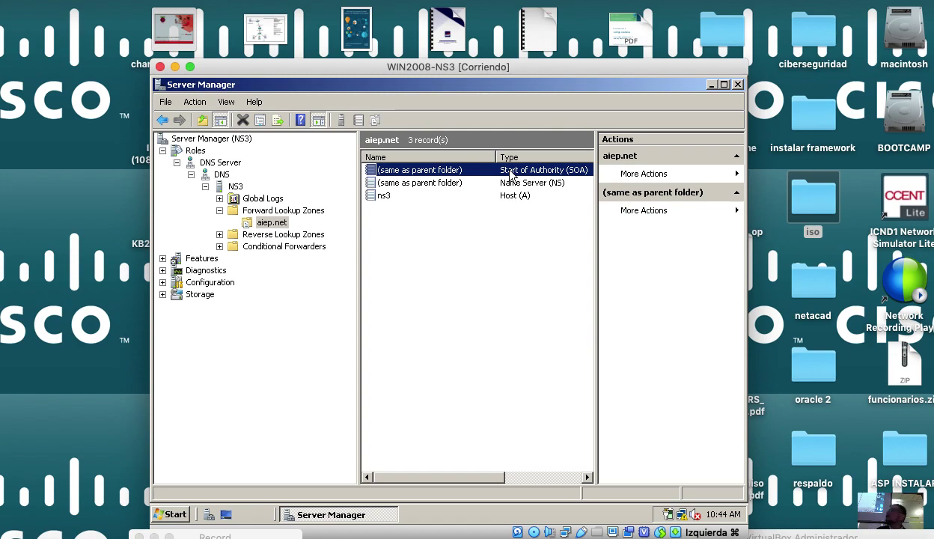
right_click(460, 171)
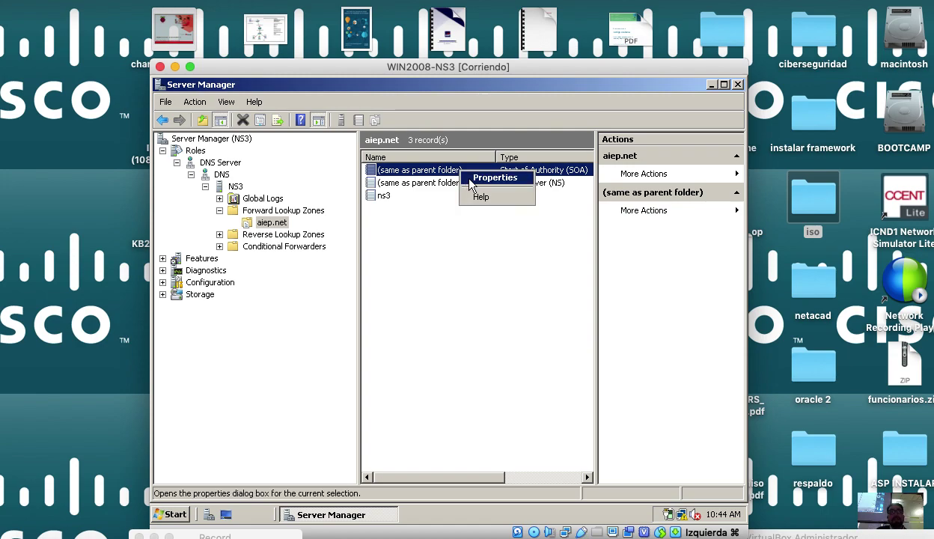
left_click(471, 185)
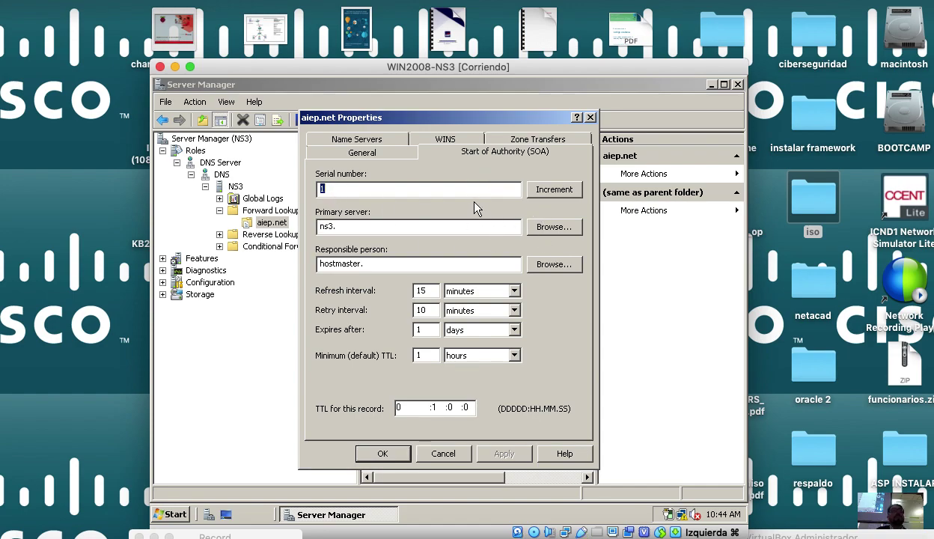
left_click(426, 290)
double_click(427, 290)
type("1")
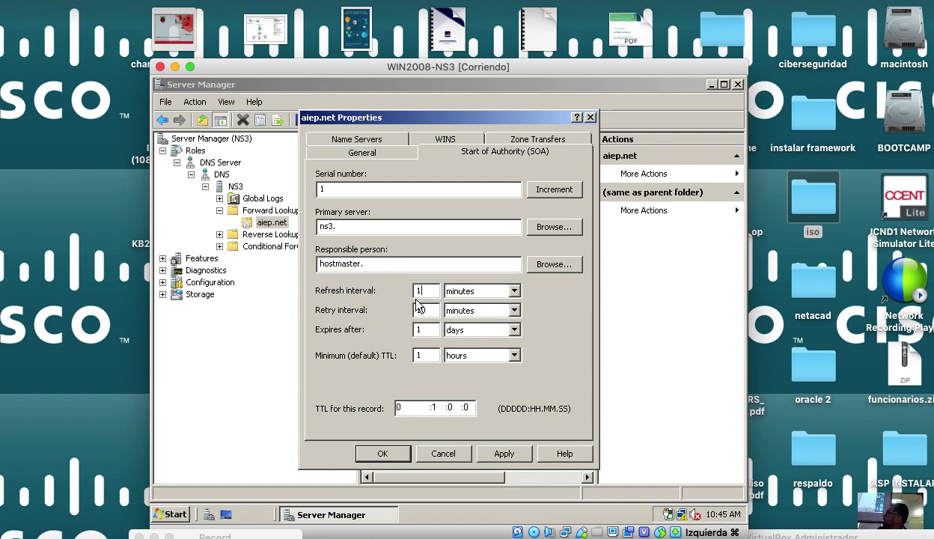
left_click(496, 449)
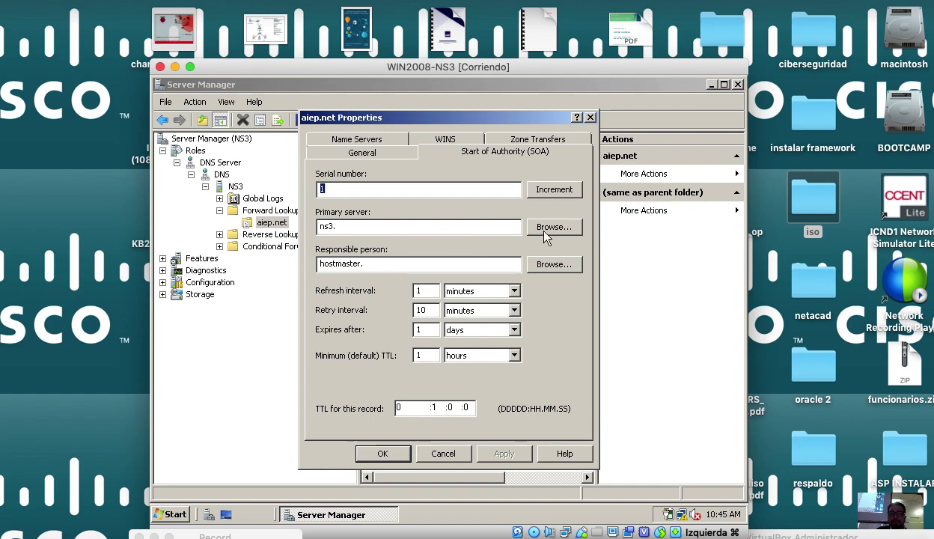
left_click(393, 154)
left_click(363, 138)
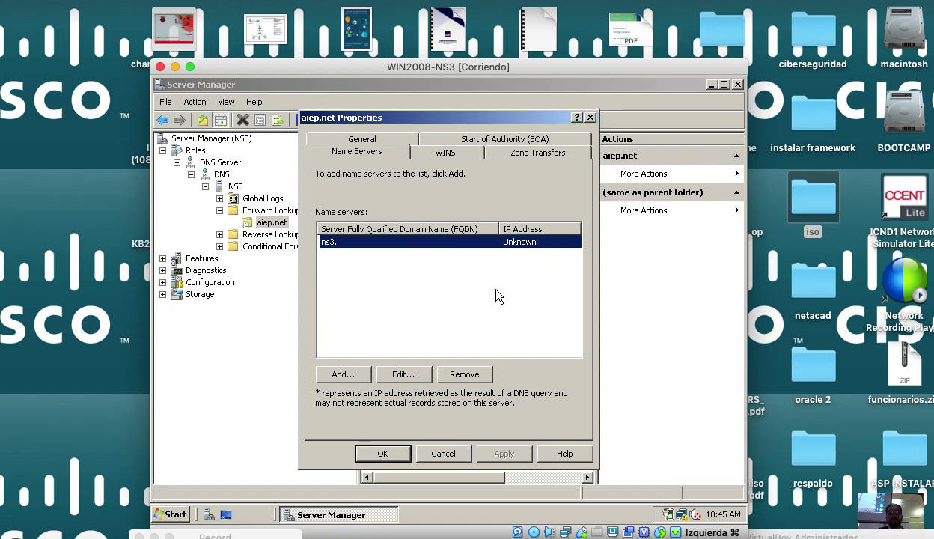
- Edit the ns3. name server to use IP 192.168.1.100 and apply the change
left_click(408, 375)
left_click(618, 206)
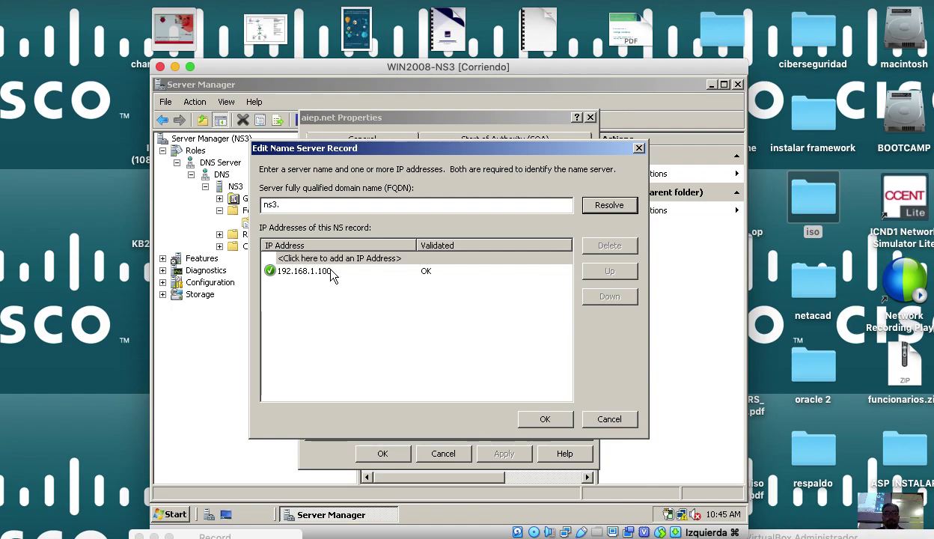
left_click(330, 272)
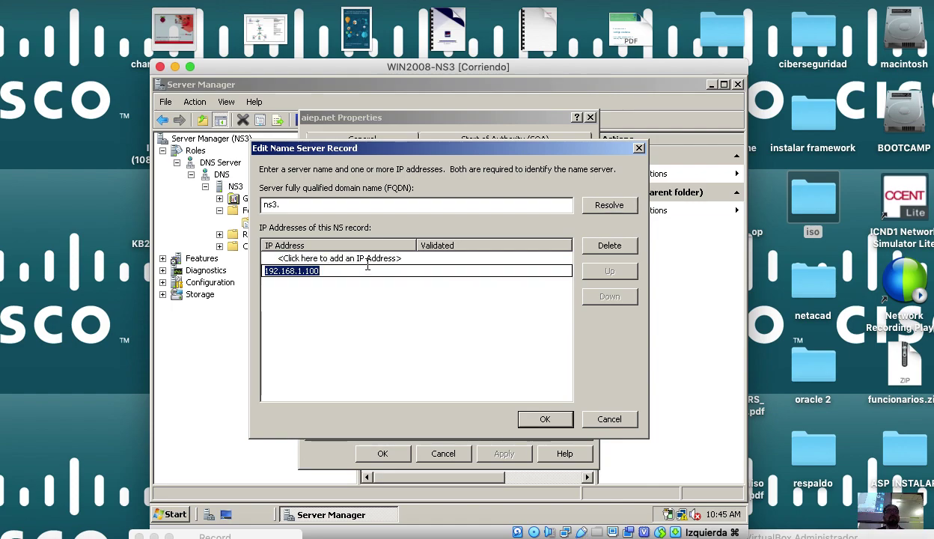
left_click(545, 421)
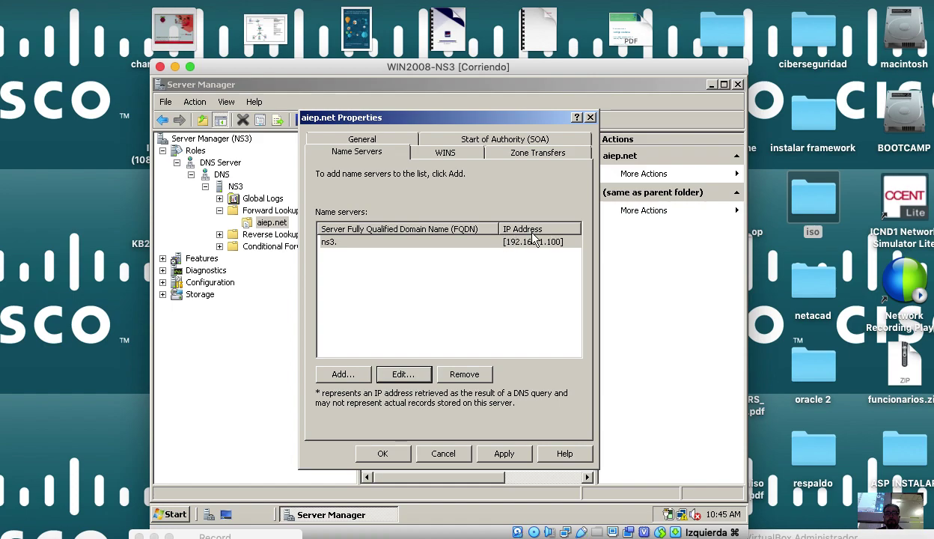
left_click(501, 453)
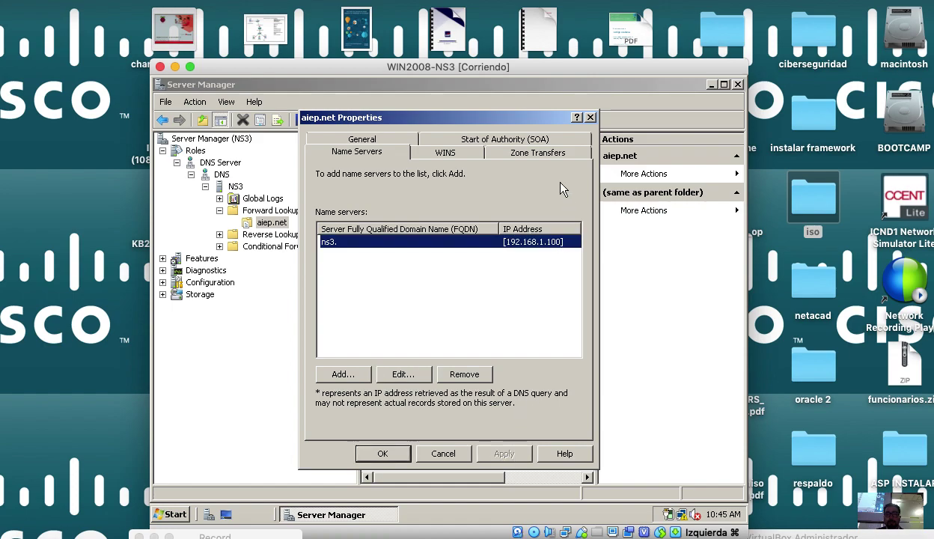
left_click(495, 141)
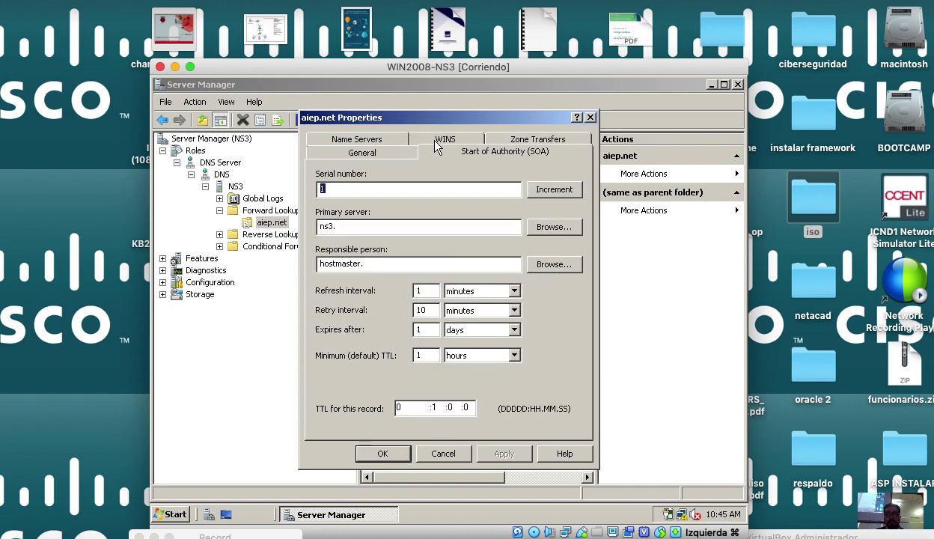
- Set the aiep.net SOA primary server to ns3.aiep.net, found under NS3 > Forward Lookup Zones > aiep.net, and apply
left_click(410, 153)
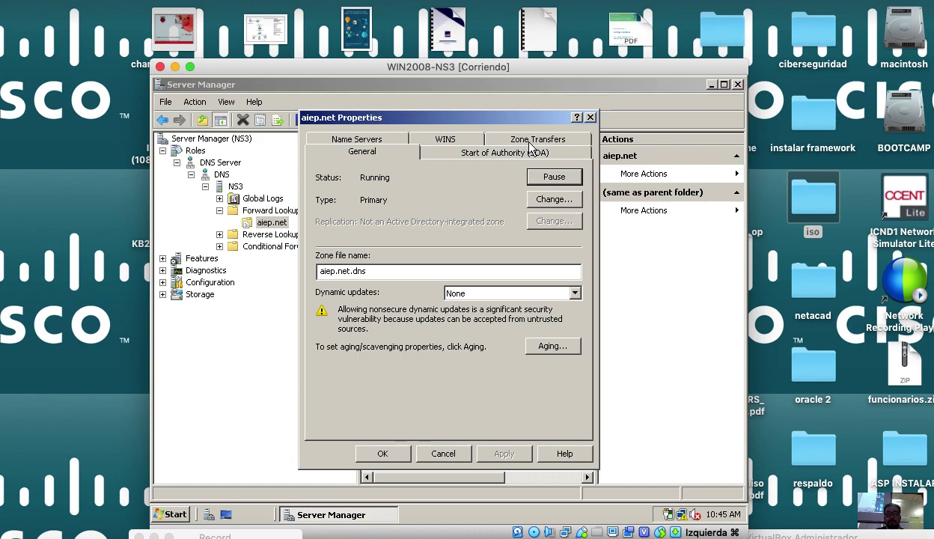
left_click(505, 150)
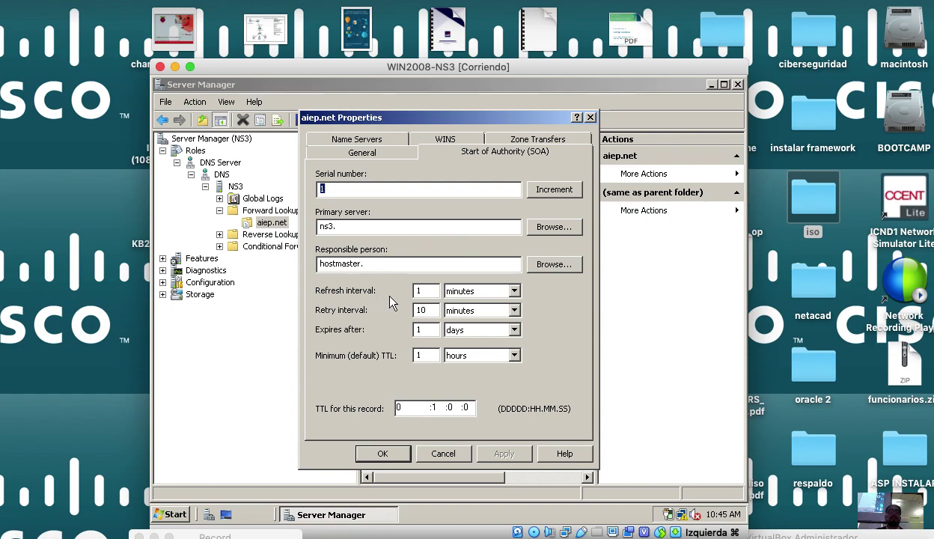
left_click(554, 228)
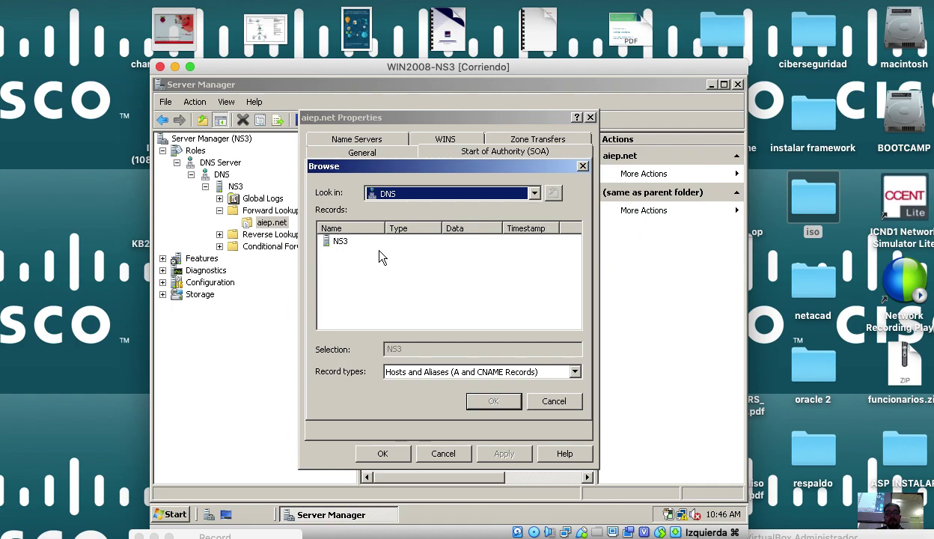
left_click(345, 244)
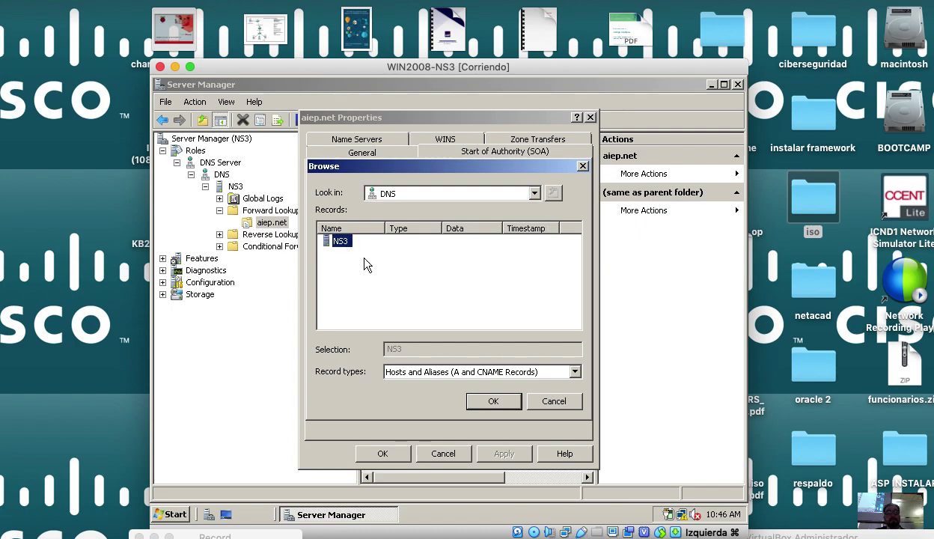
left_click(493, 401)
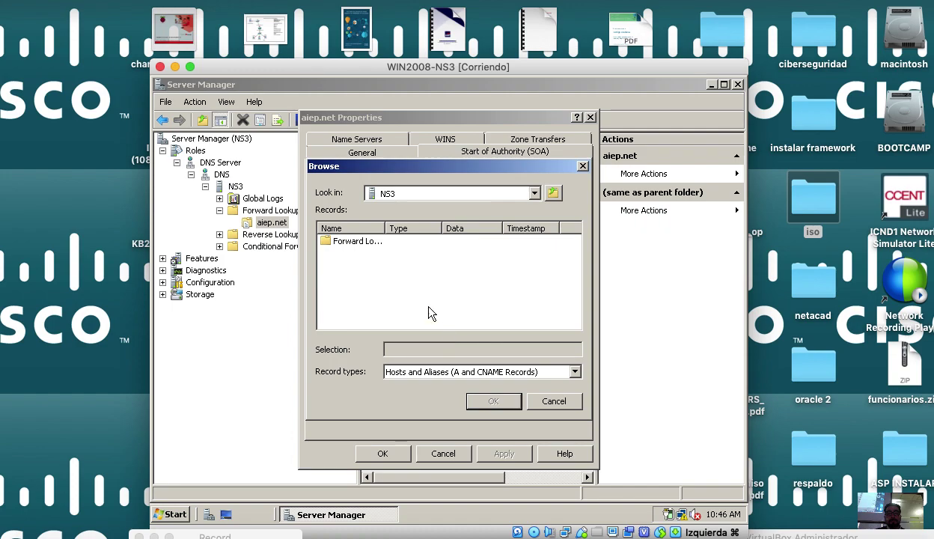
double_click(366, 245)
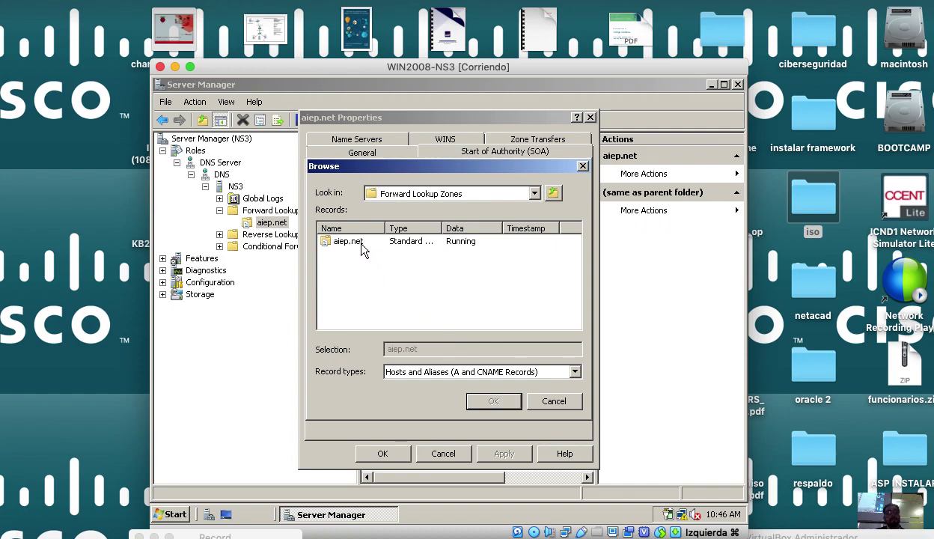
double_click(352, 242)
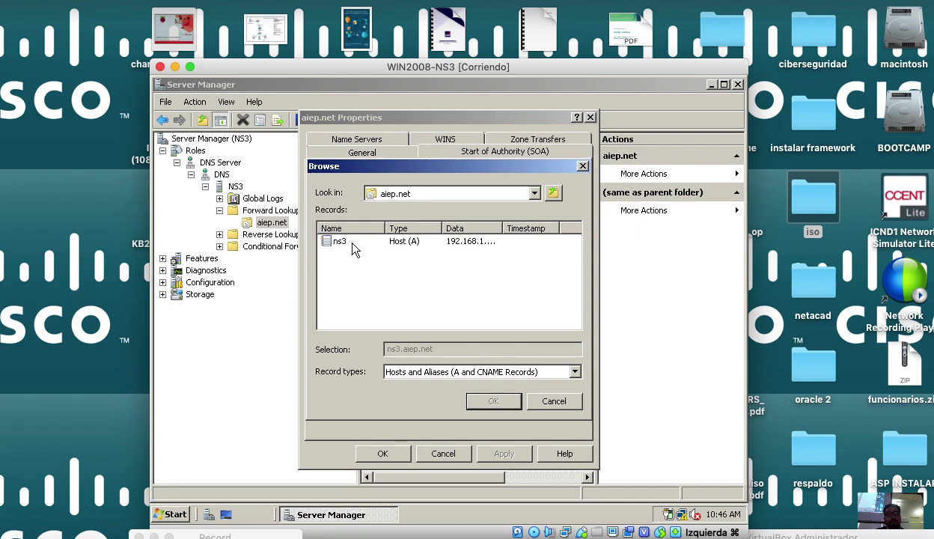
left_click(350, 247)
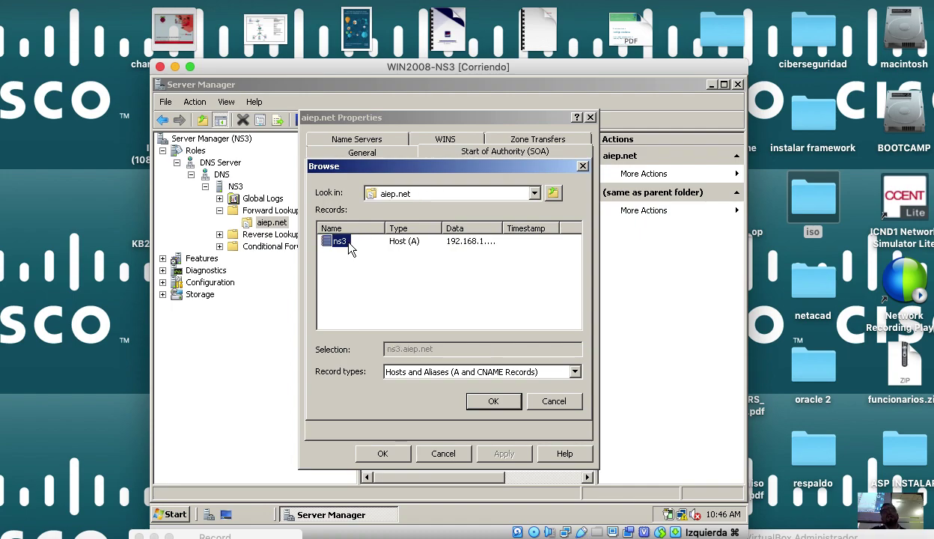
left_click(483, 402)
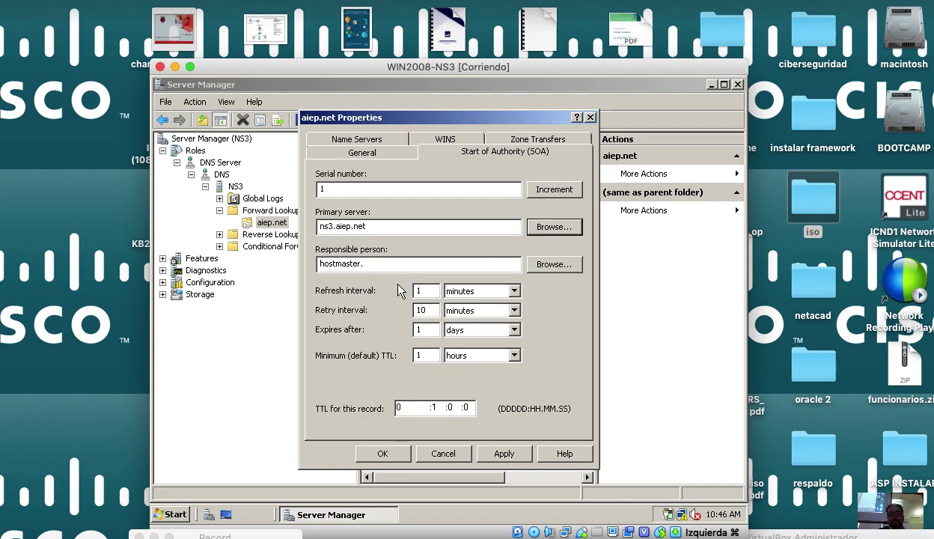
left_click_drag(388, 226, 280, 202)
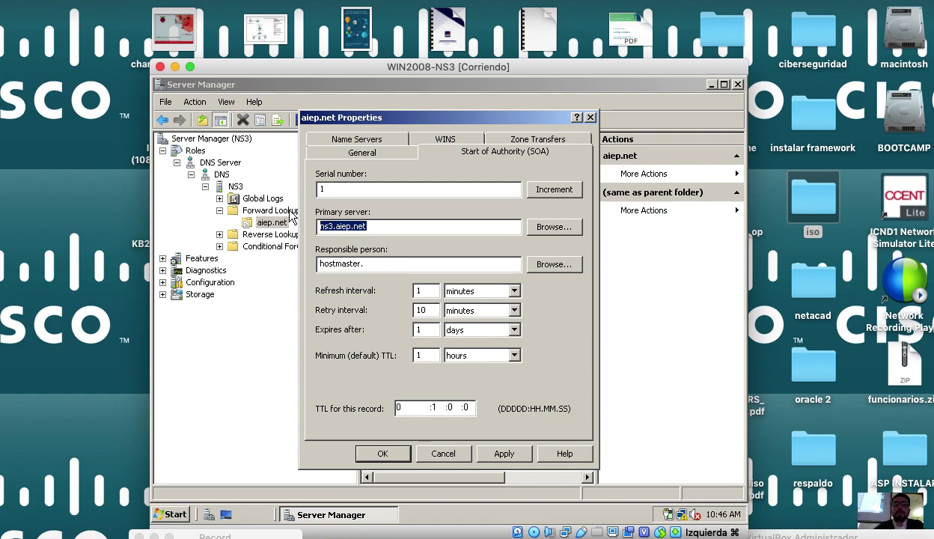
left_click(518, 455)
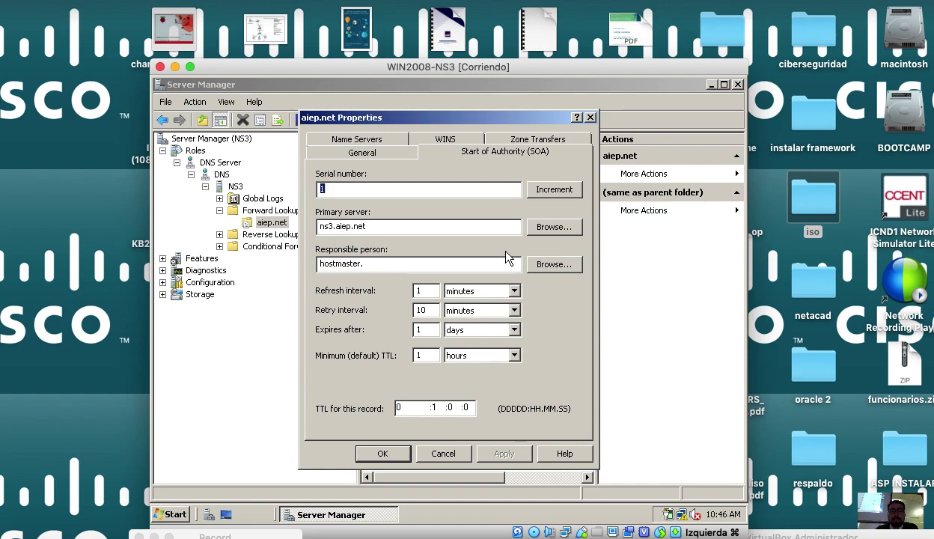
left_click(364, 154)
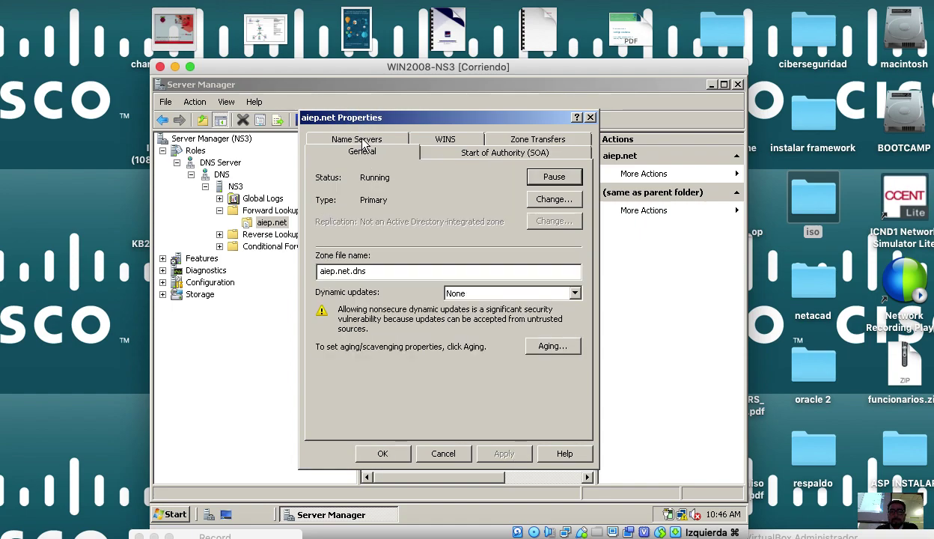
- Enable WINS forward lookup with WINS server 192.168.1.100, then apply and close the zone properties
left_click(361, 141)
left_click(413, 151)
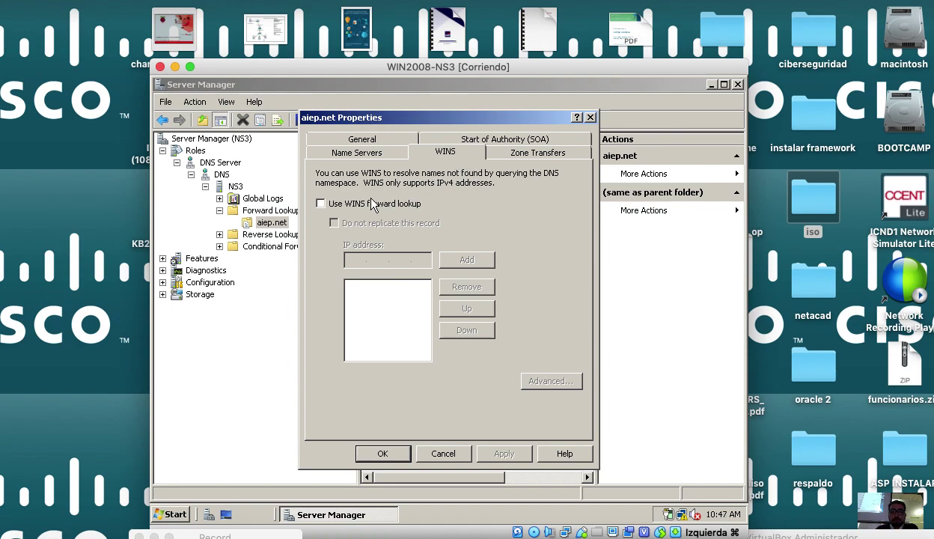
left_click(321, 203)
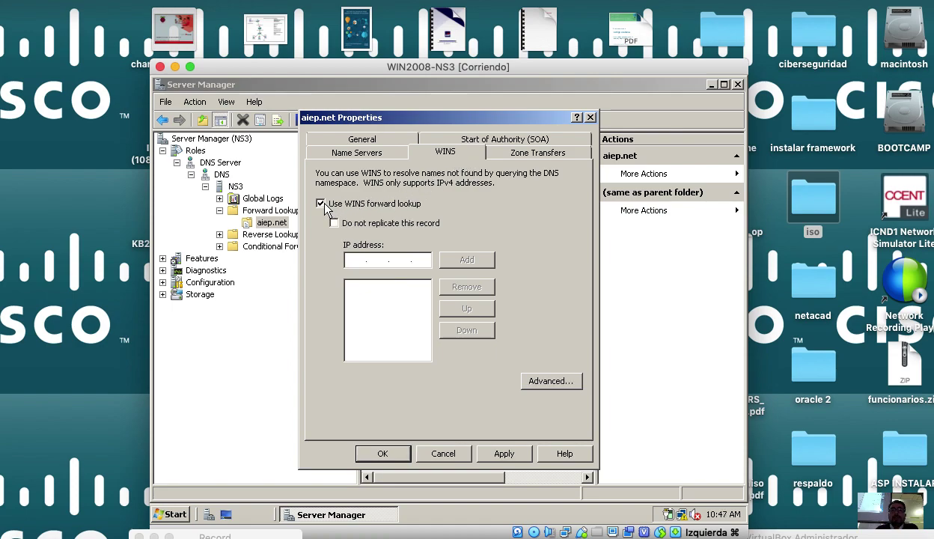
left_click(322, 204)
left_click(321, 204)
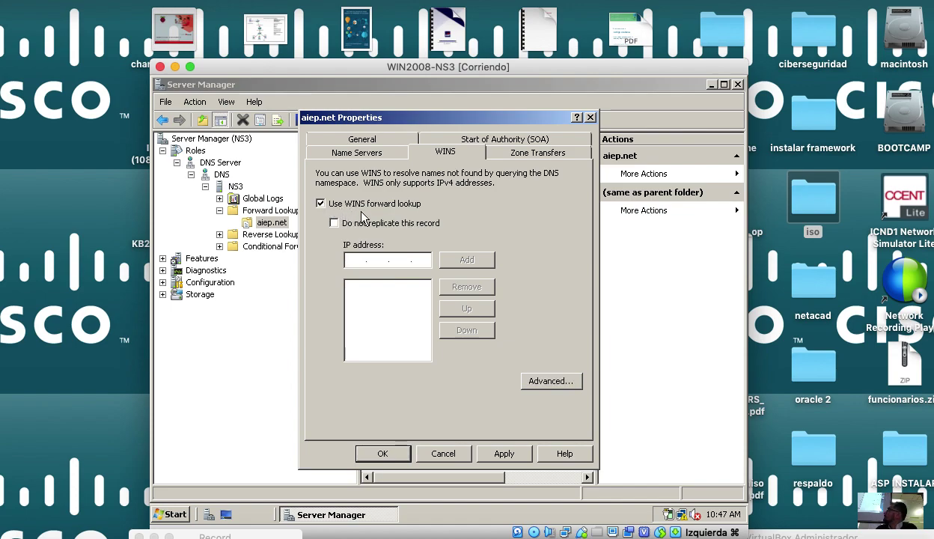
left_click(358, 259)
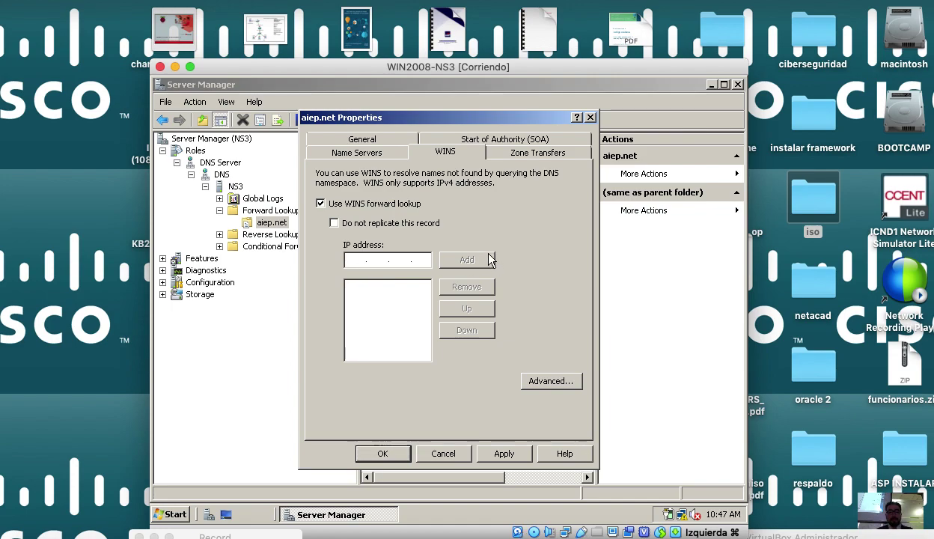
type("192.168.")
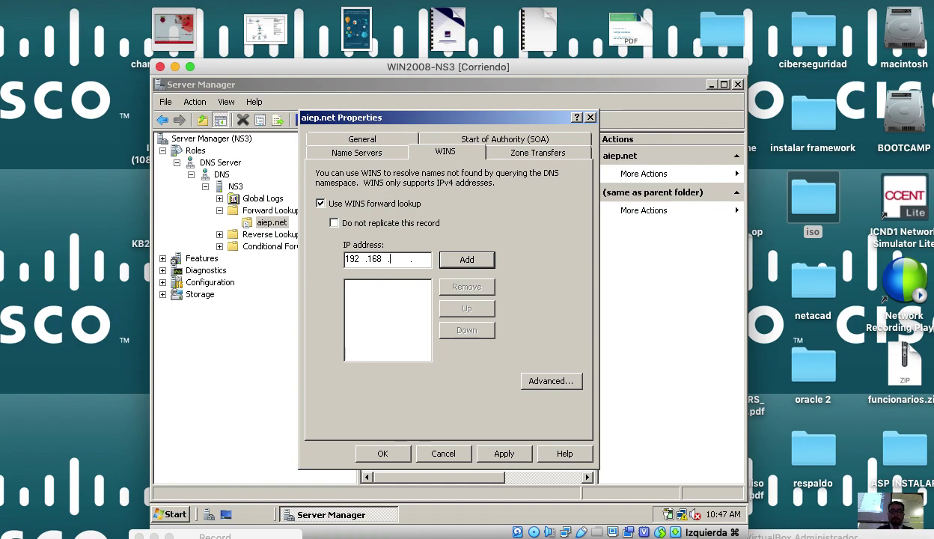
type("1.100")
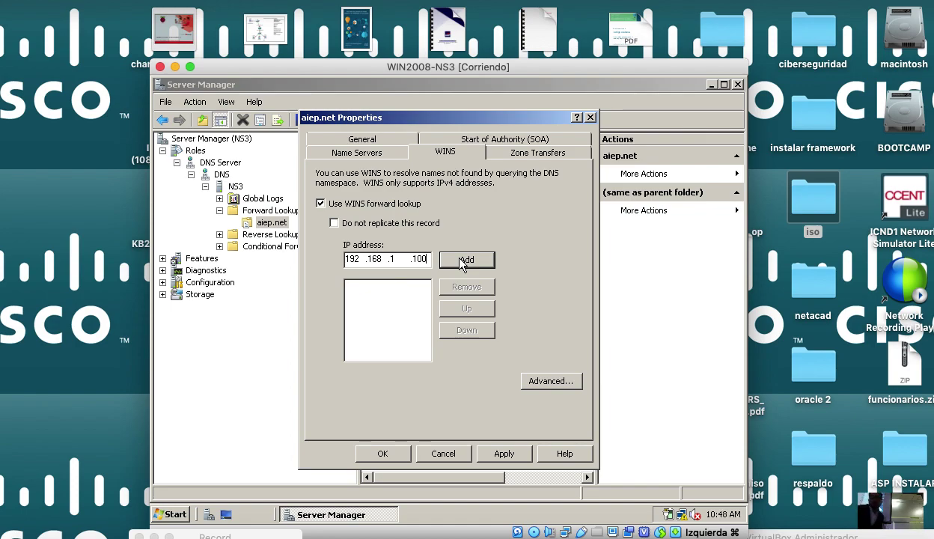
left_click(464, 260)
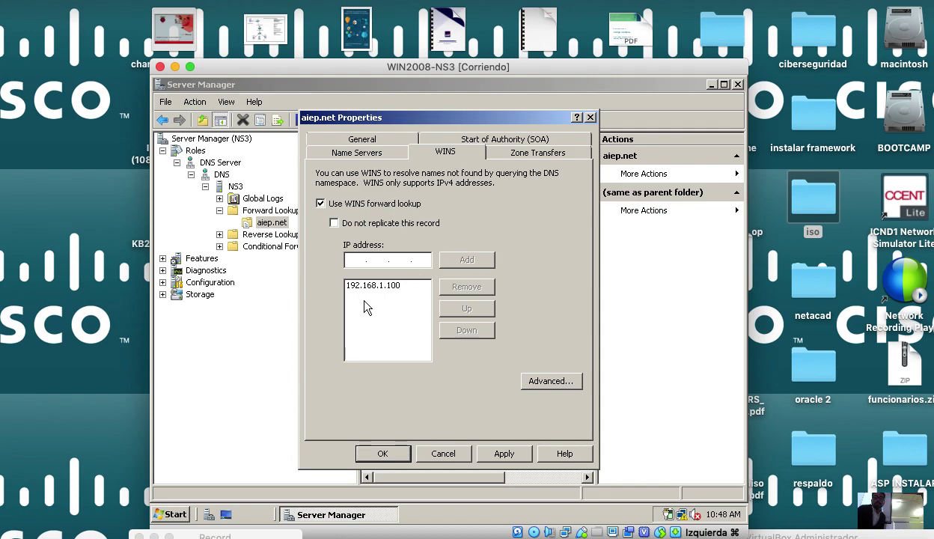
left_click(509, 454)
left_click(384, 453)
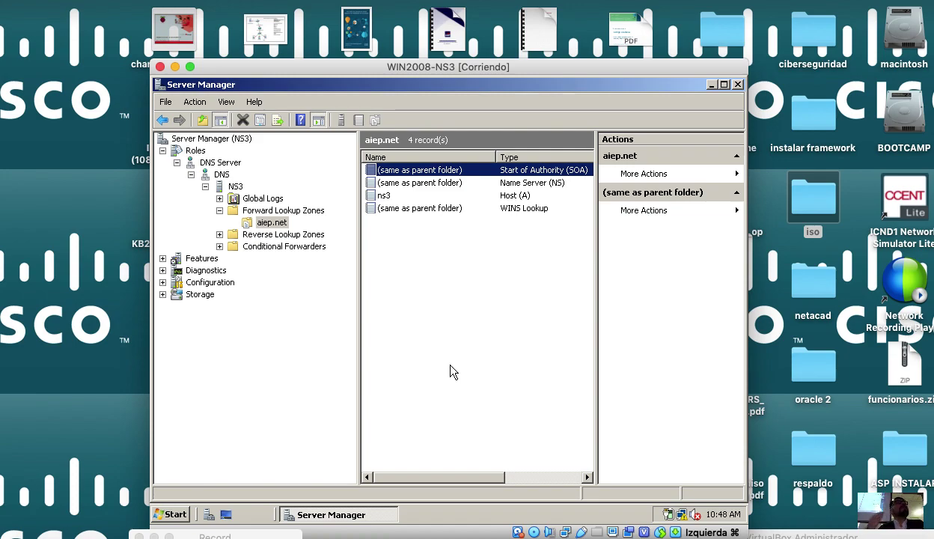
- Collapse Forward Lookup Zones and launch the New Zone wizard from Reverse Lookup Zones
left_click(219, 210)
left_click(247, 223)
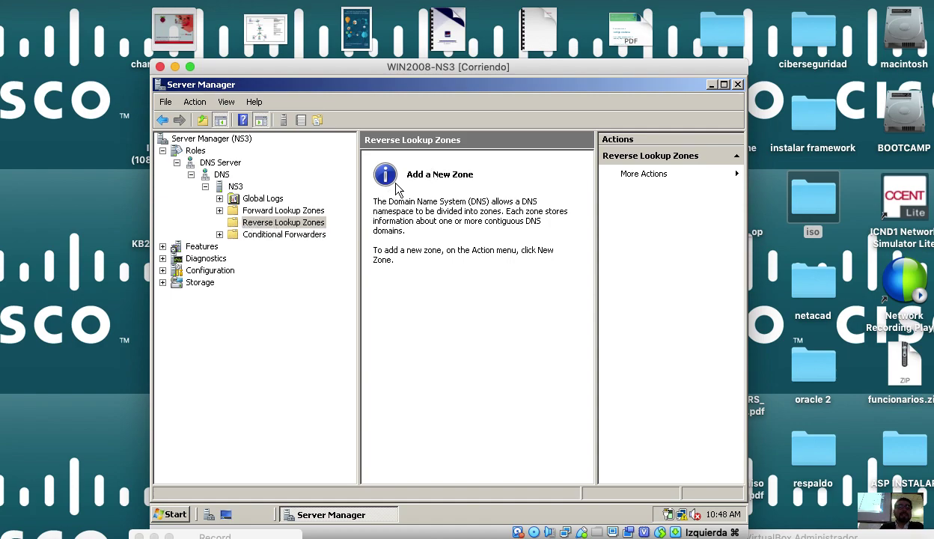
right_click(321, 223)
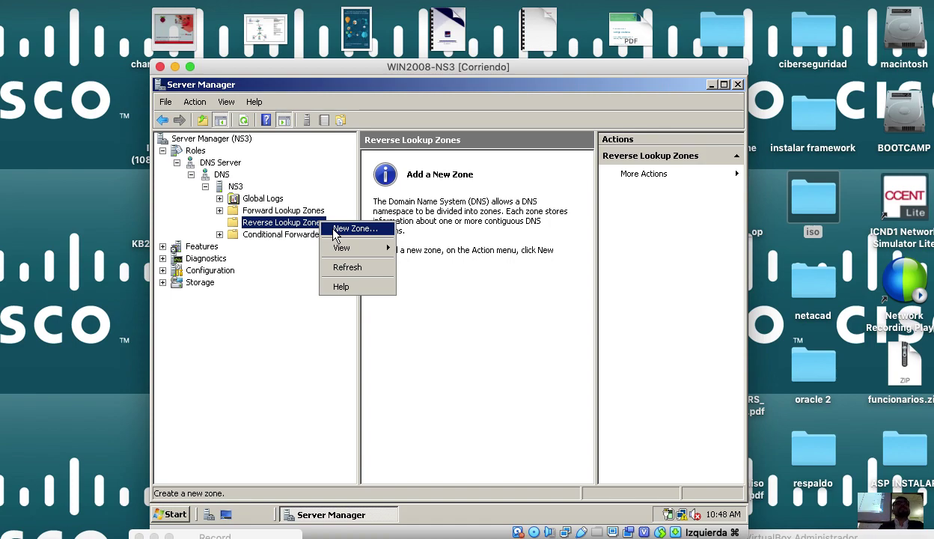
left_click(335, 233)
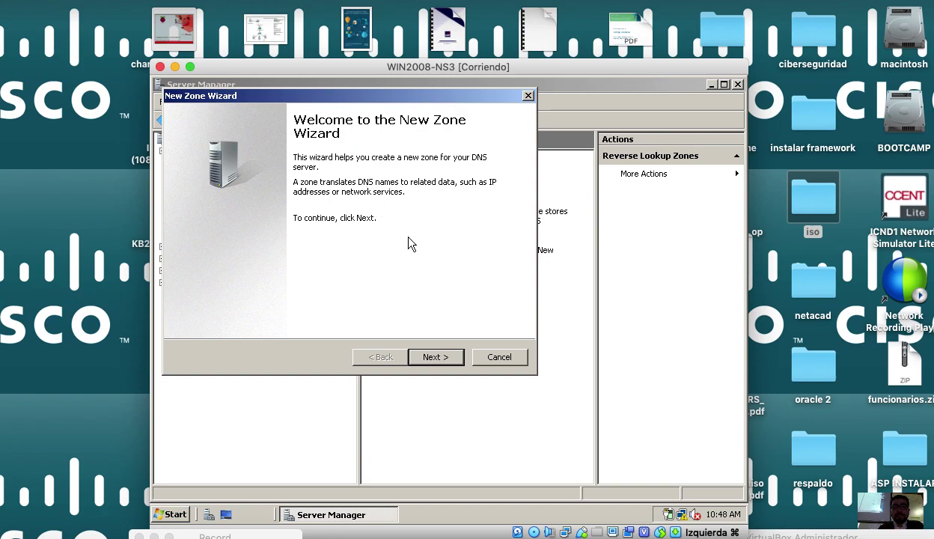
- Define a primary IPv4 reverse zone for network ID 192.168.1, default file, no dynamic updates
left_click(437, 355)
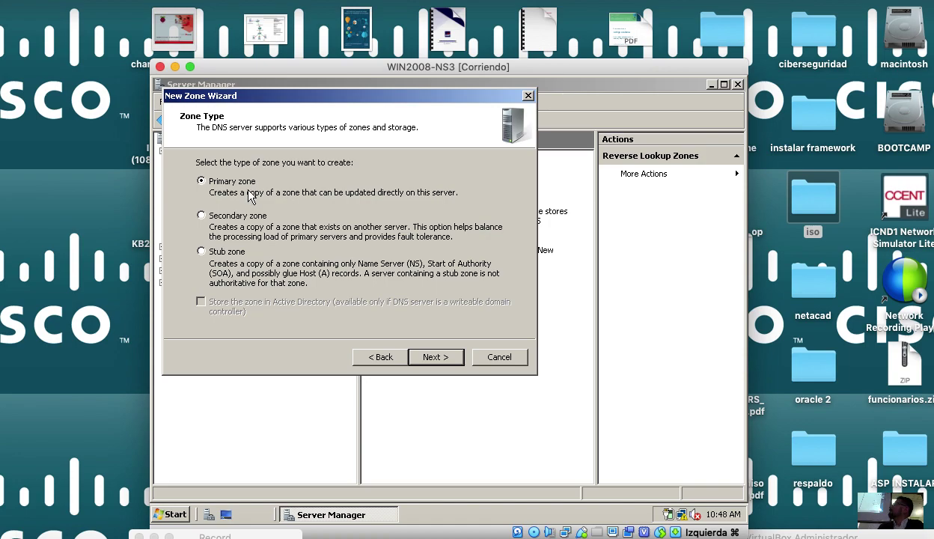
left_click(435, 353)
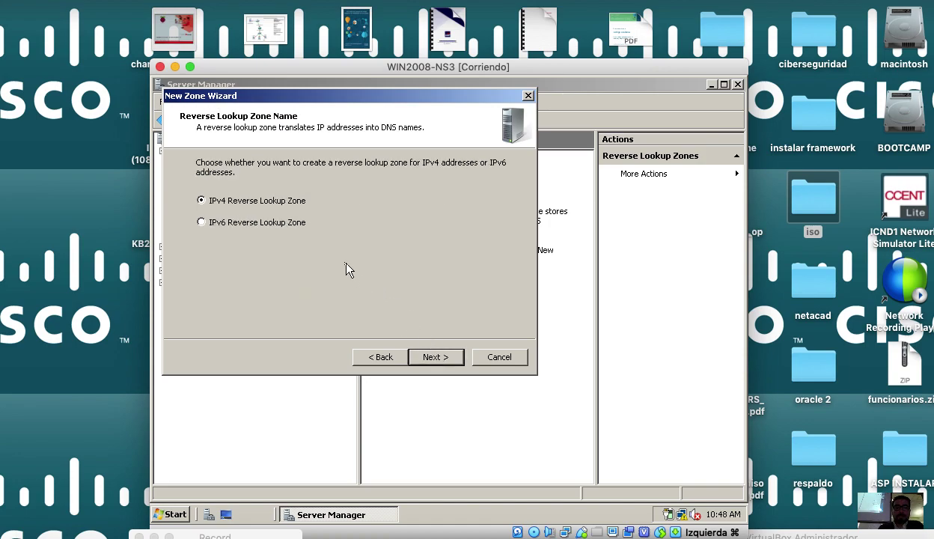
left_click_drag(280, 68, 360, 114)
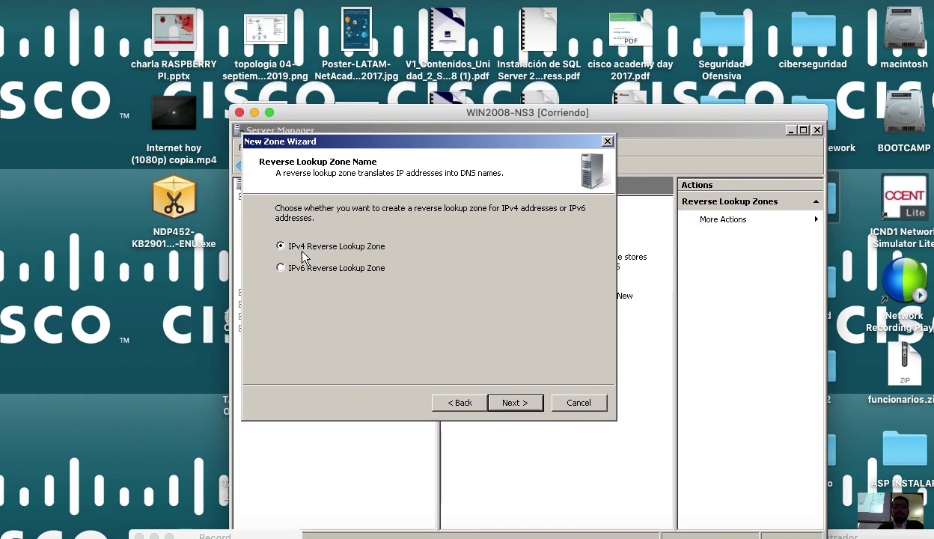
left_click(516, 403)
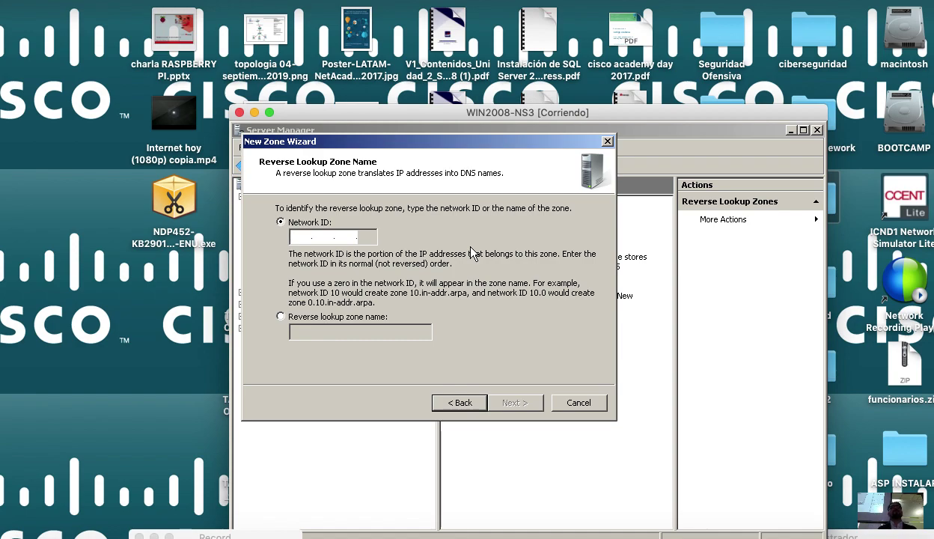
type("192 .16")
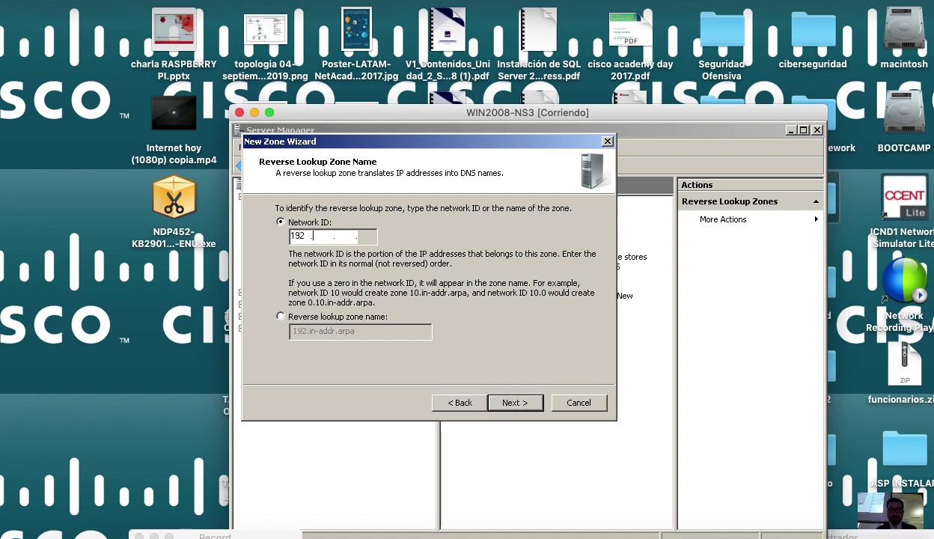
type("8 .1")
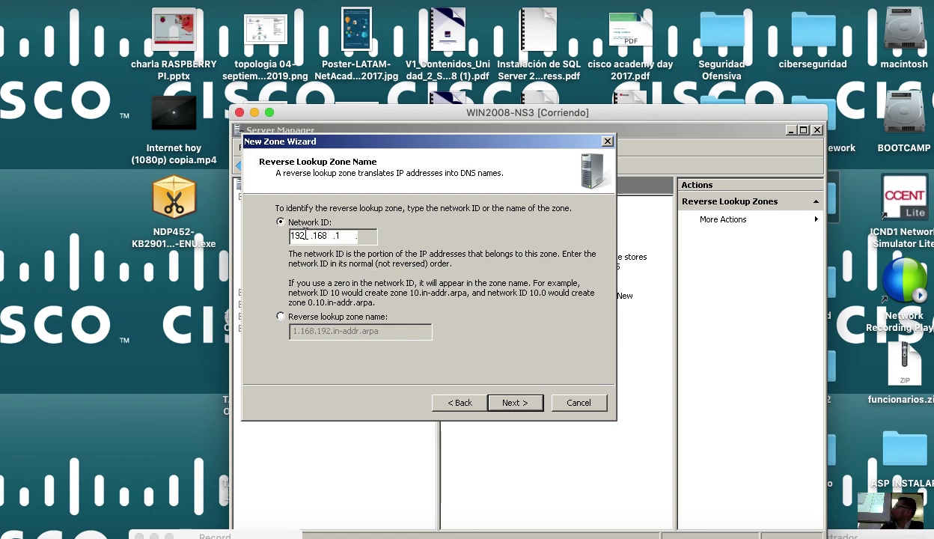
left_click(516, 403)
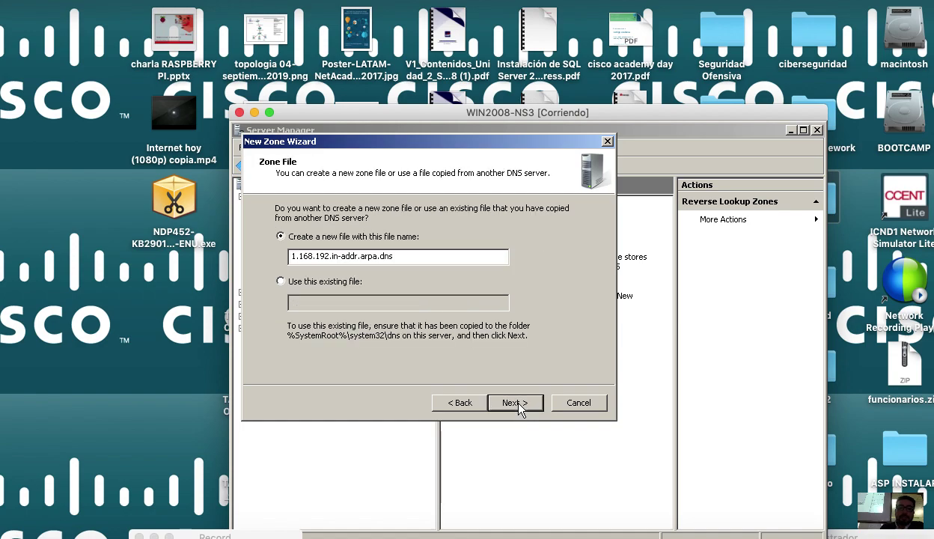
left_click(518, 405)
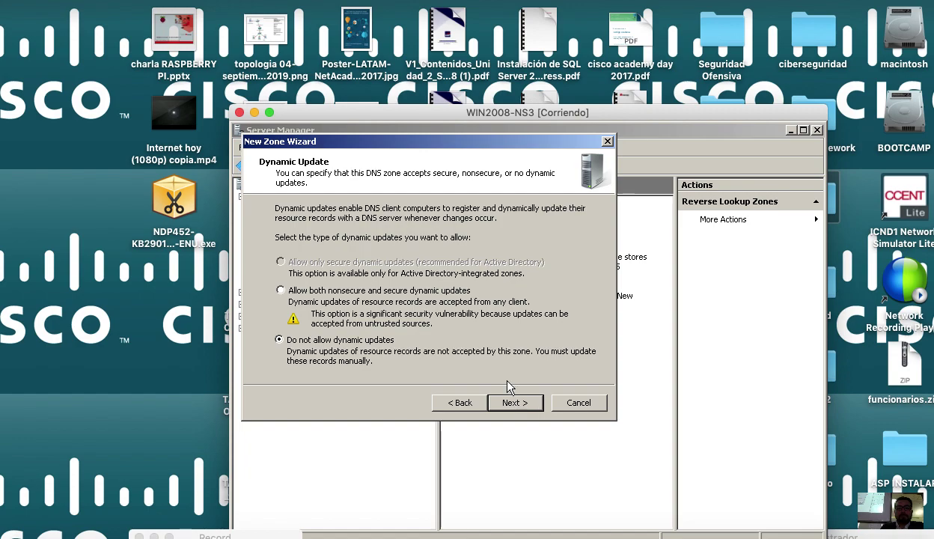
left_click(515, 404)
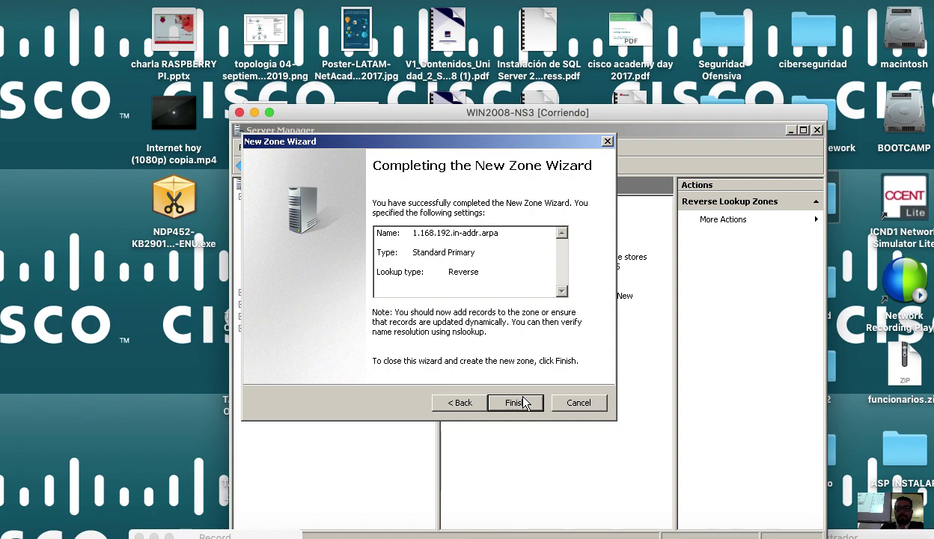
left_click(516, 403)
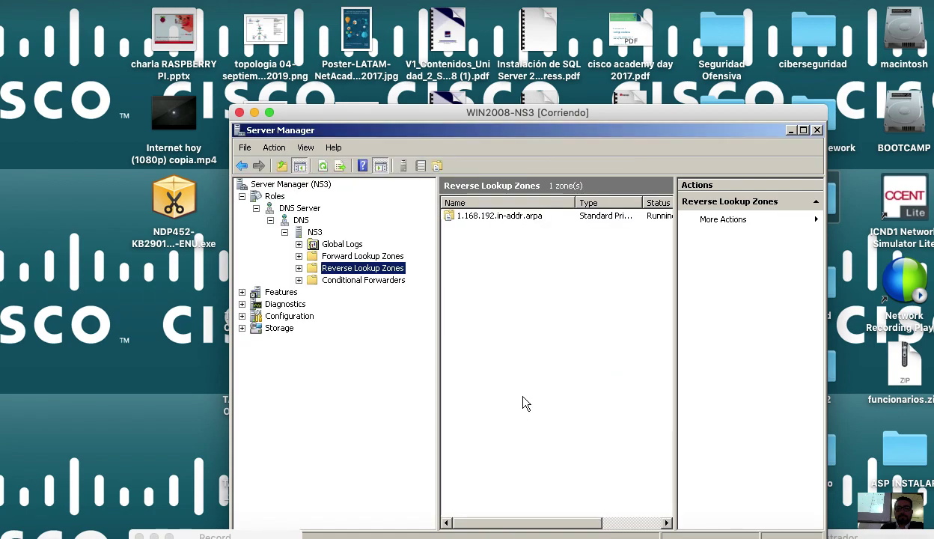
- Open the 1.168.192.in-addr.arpa zone's records and bring up its new-record context menu
left_click(298, 268)
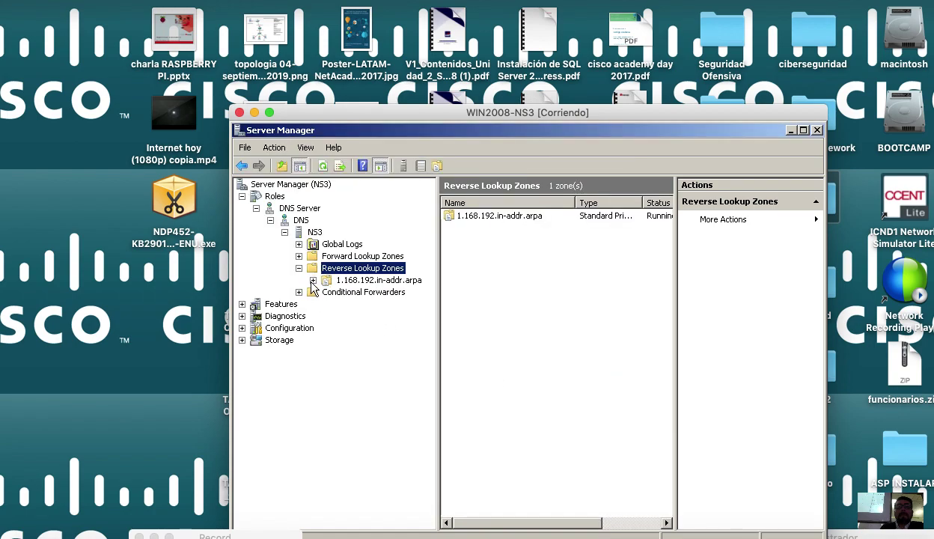
left_click(316, 280)
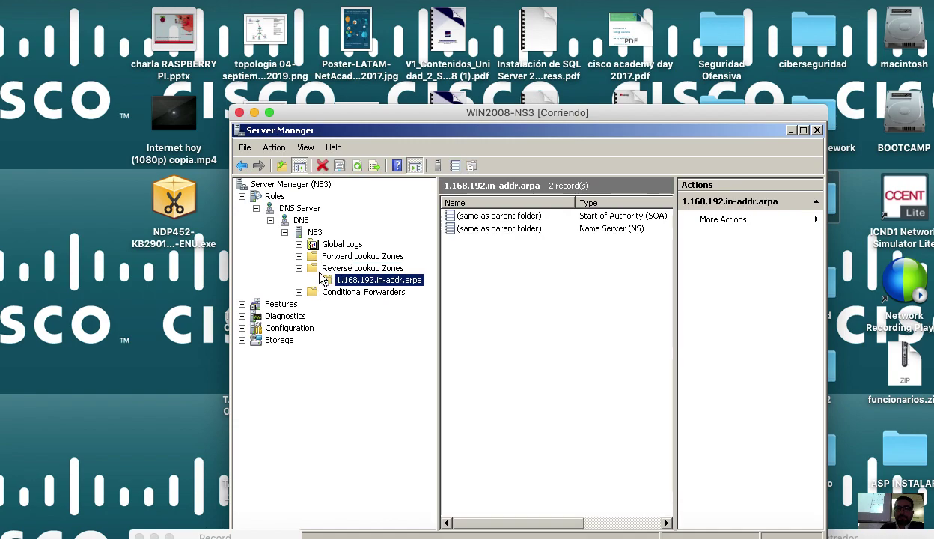
right_click(485, 284)
left_click(463, 289)
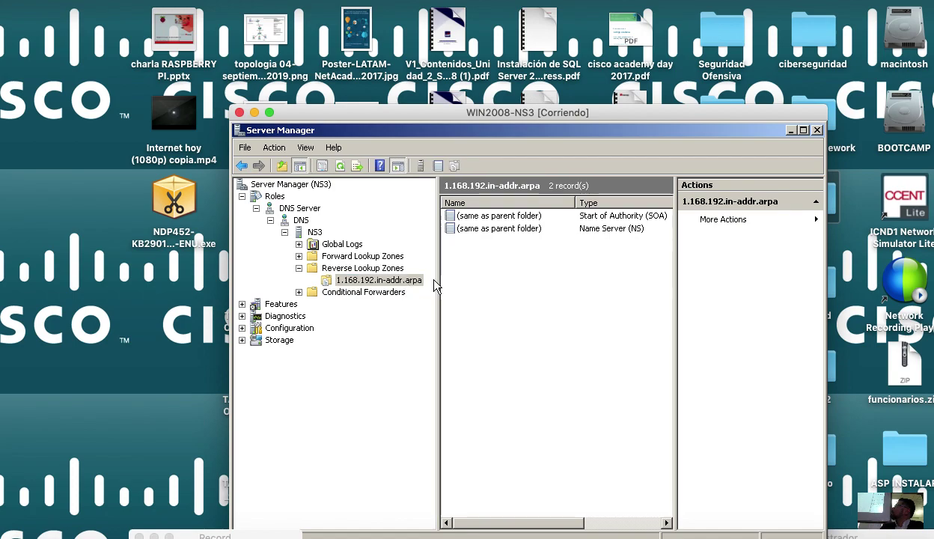
right_click(525, 297)
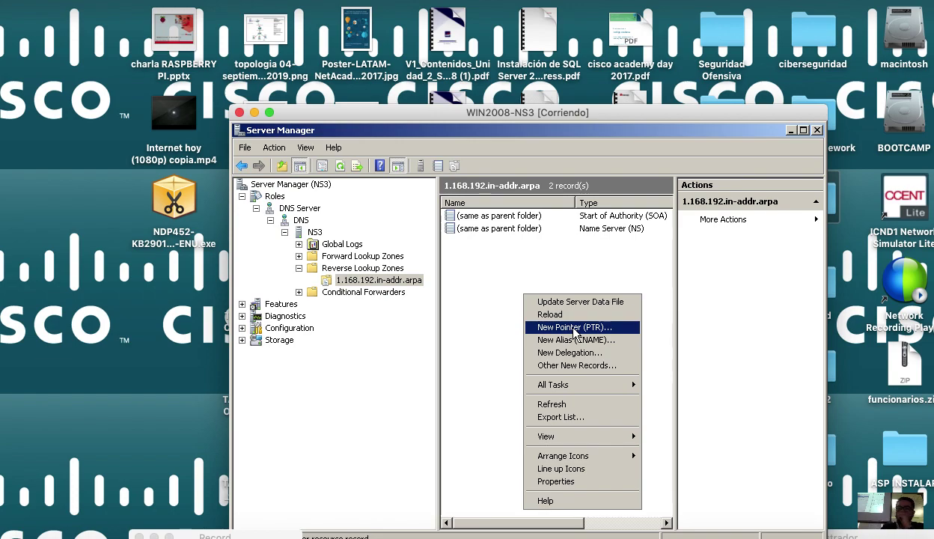
right_click(489, 306)
right_click(491, 294)
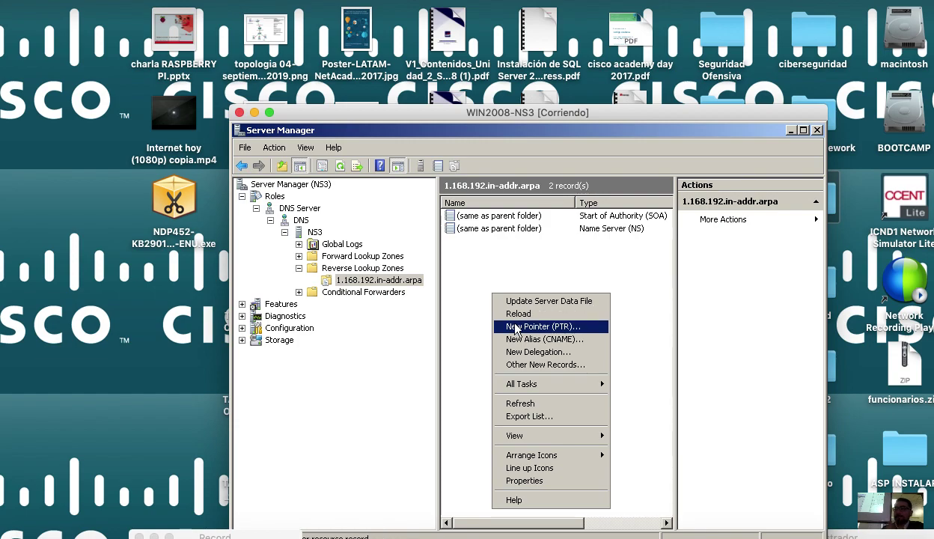
- Create a PTR record for 192.168.1.100 pointing to ns3.aiep.net, browsed from the aiep.net zone
left_click(515, 327)
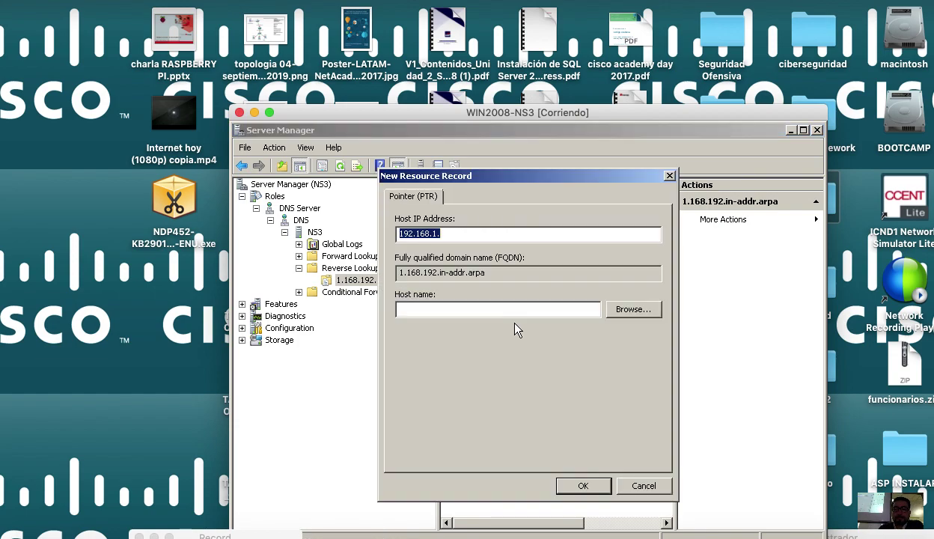
left_click(480, 235)
type("100")
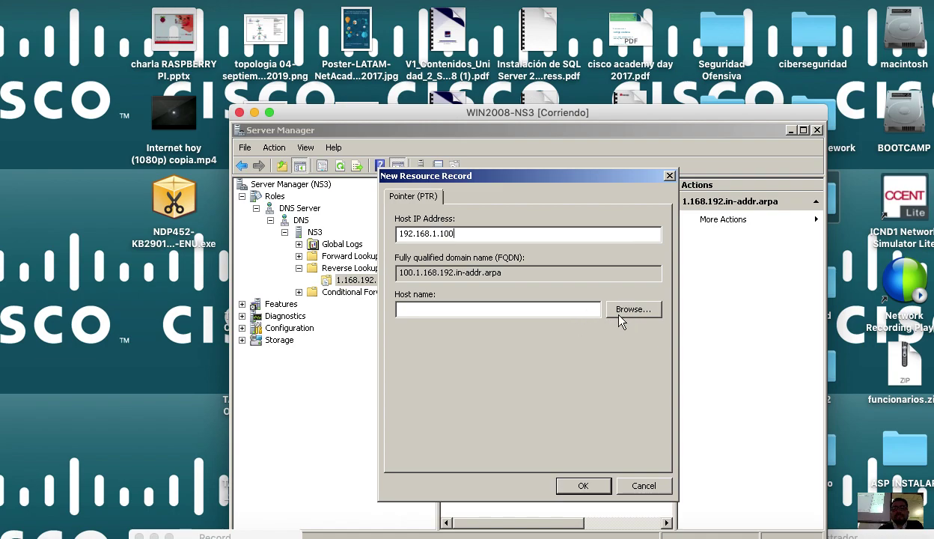
left_click(618, 313)
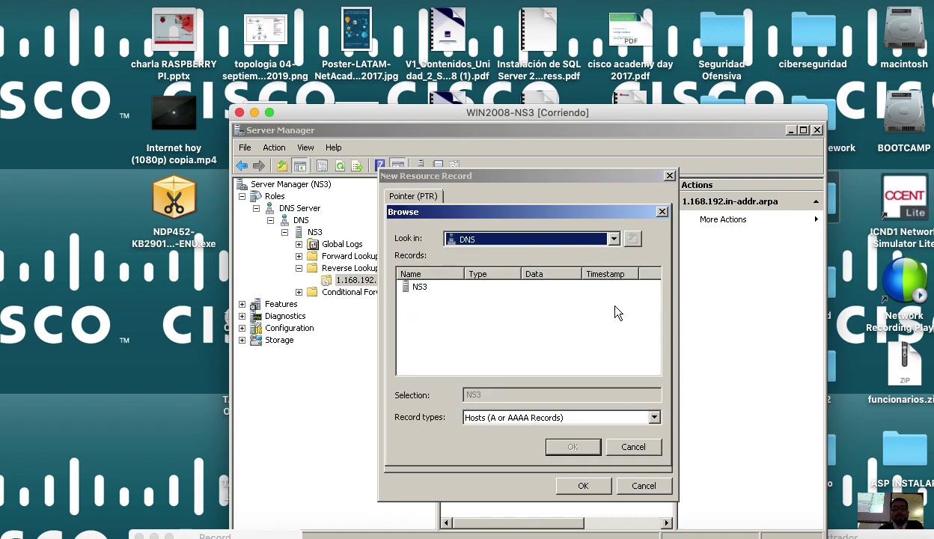
double_click(424, 289)
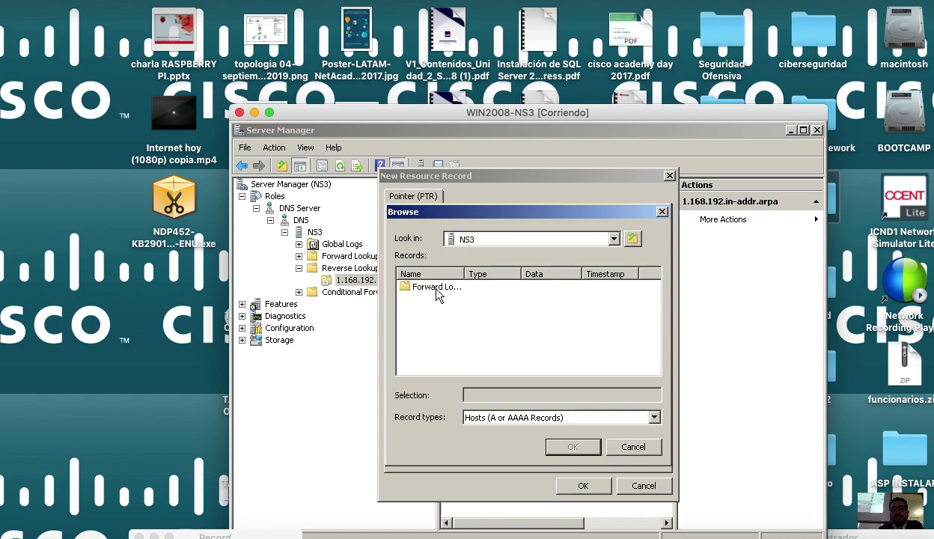
double_click(446, 291)
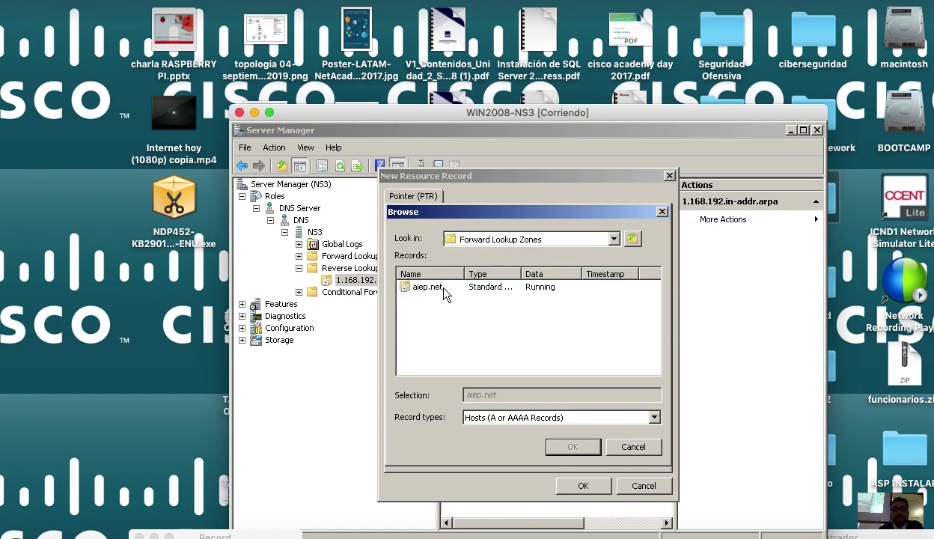
double_click(438, 292)
left_click(424, 290)
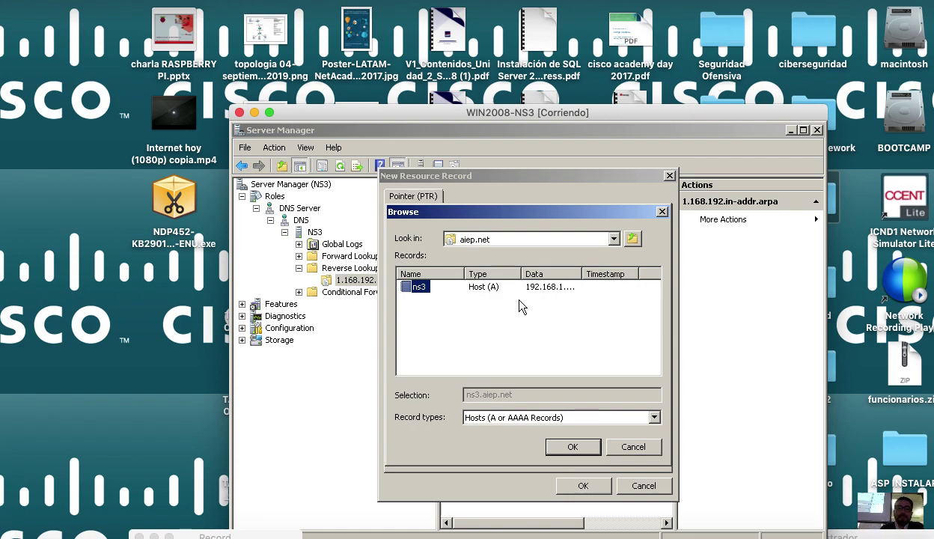
left_click(572, 446)
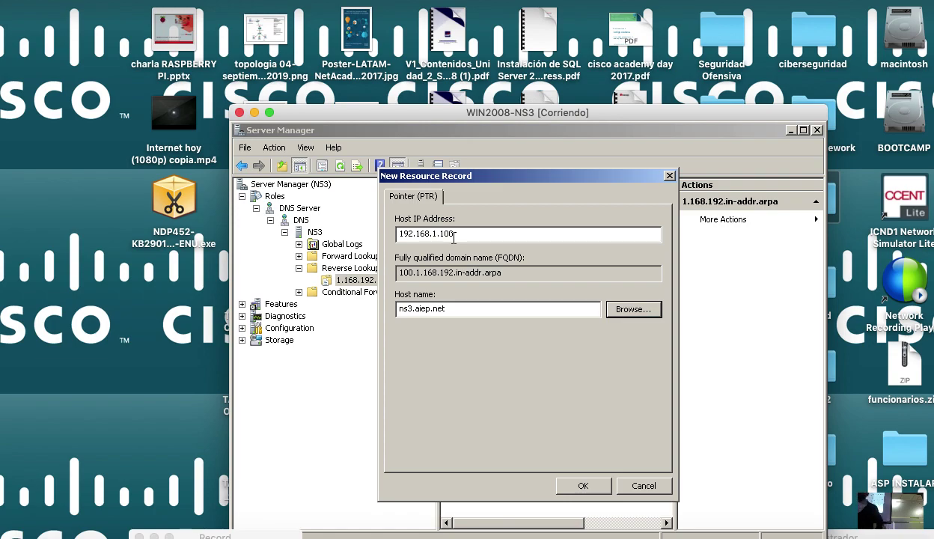
left_click(582, 487)
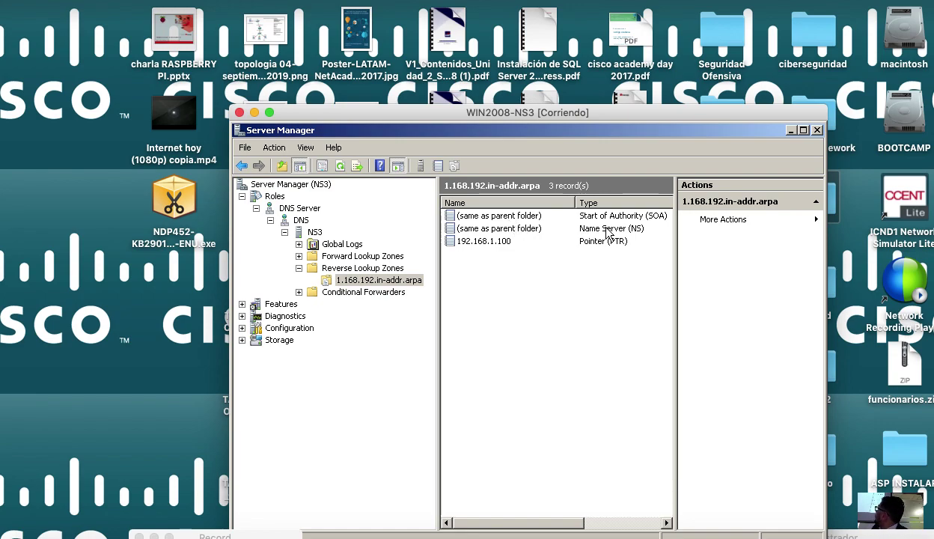
right_click(509, 218)
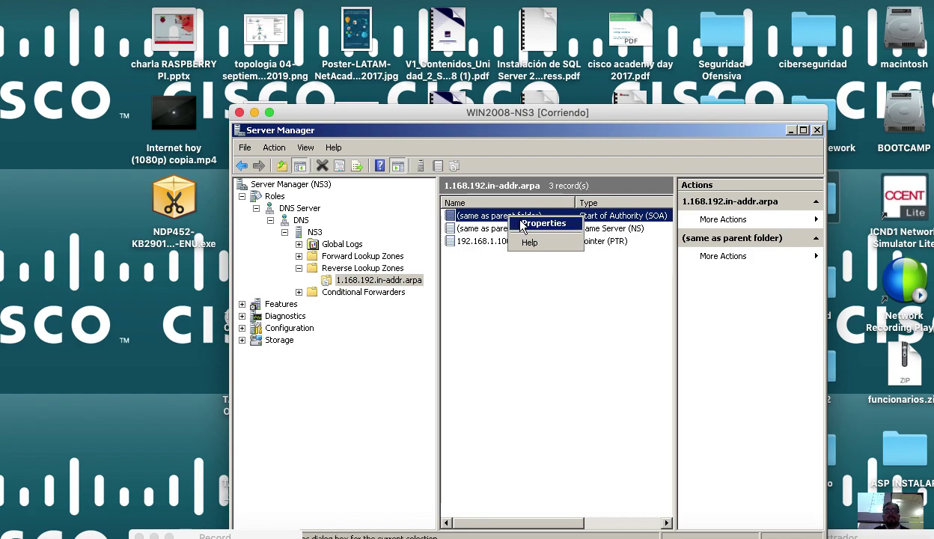
- Set the reverse zone's SOA refresh interval to 1 minute and apply it
left_click(539, 223)
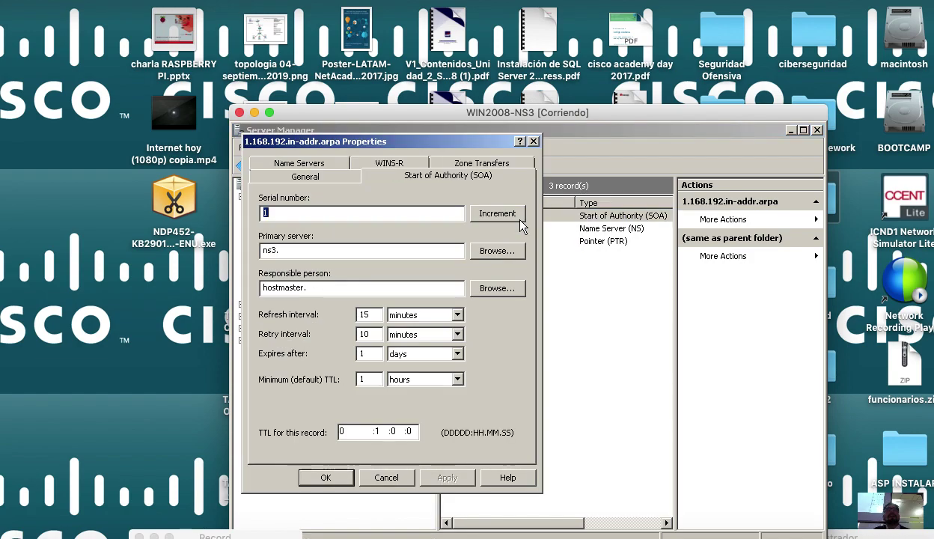
double_click(379, 314)
type("1")
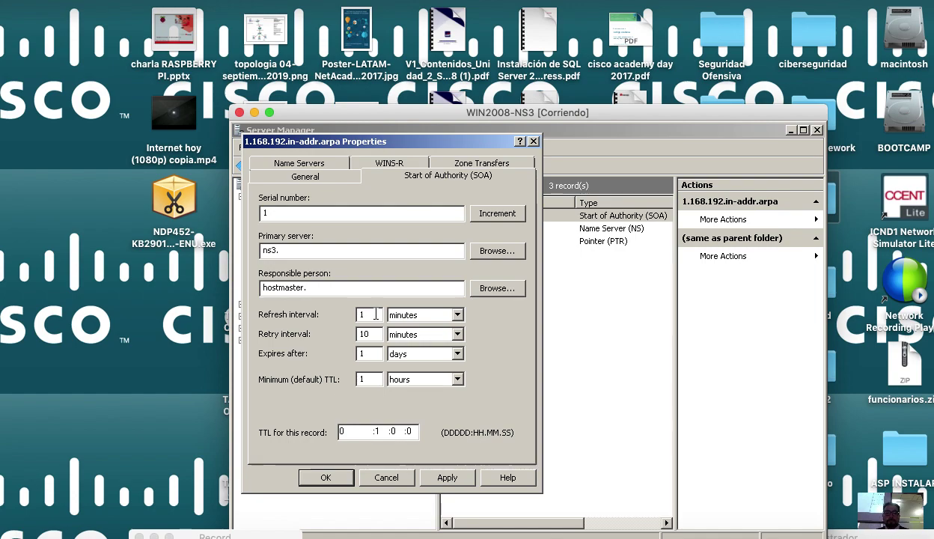
left_click(447, 477)
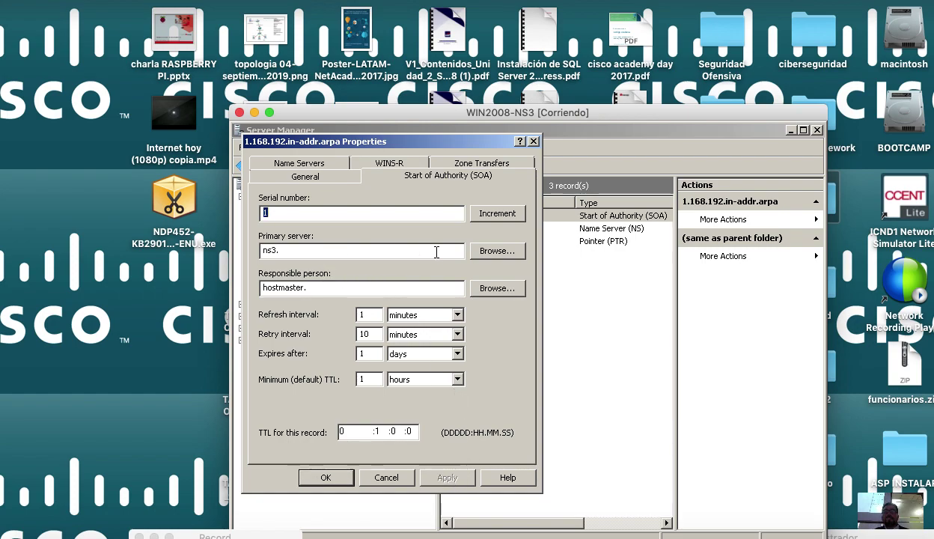
- Choose ns3.aiep.net from NS3 > Forward Lookup Zones > aiep.net as the SOA primary server
left_click(497, 251)
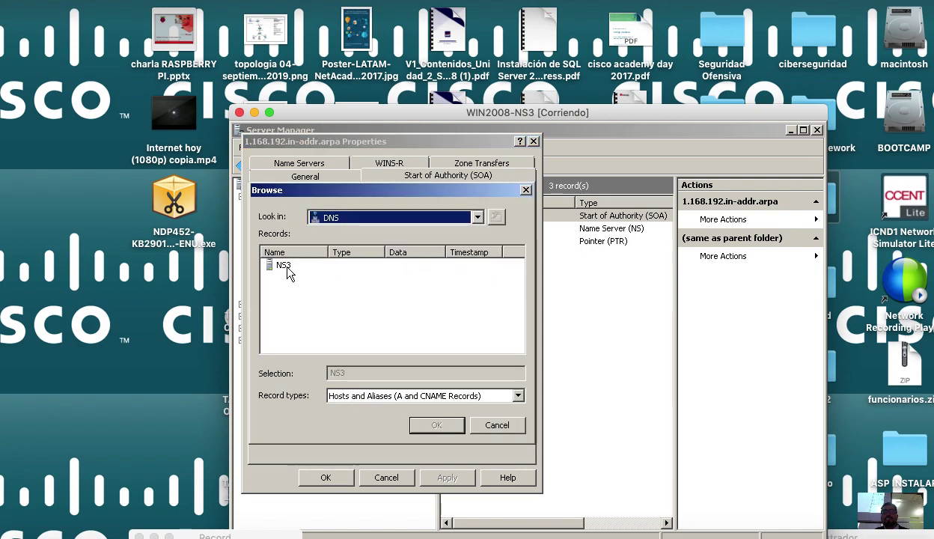
double_click(286, 266)
double_click(289, 271)
double_click(289, 271)
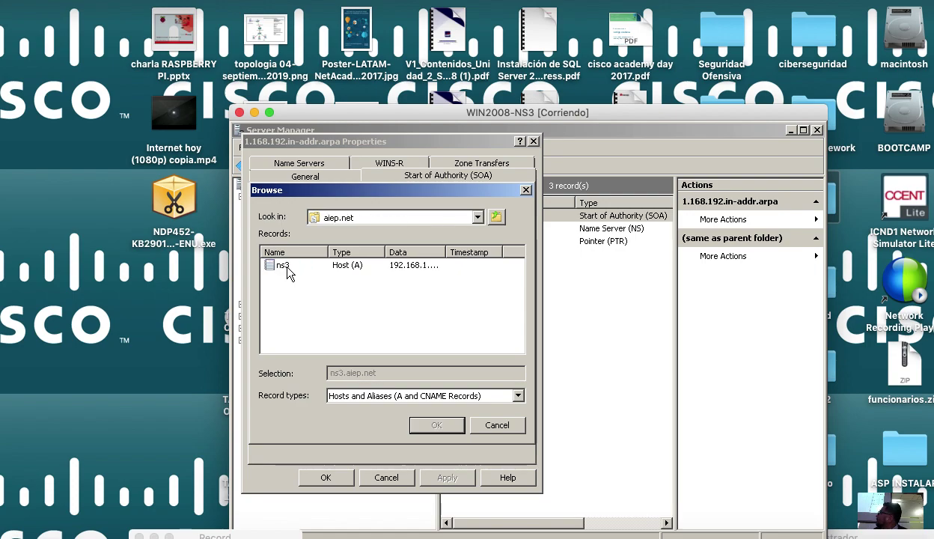
left_click(285, 271)
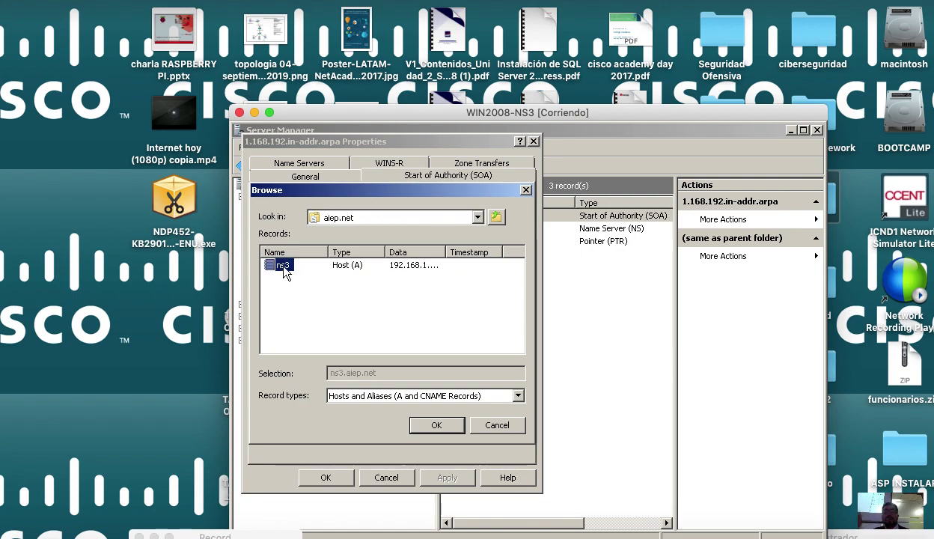
left_click(435, 425)
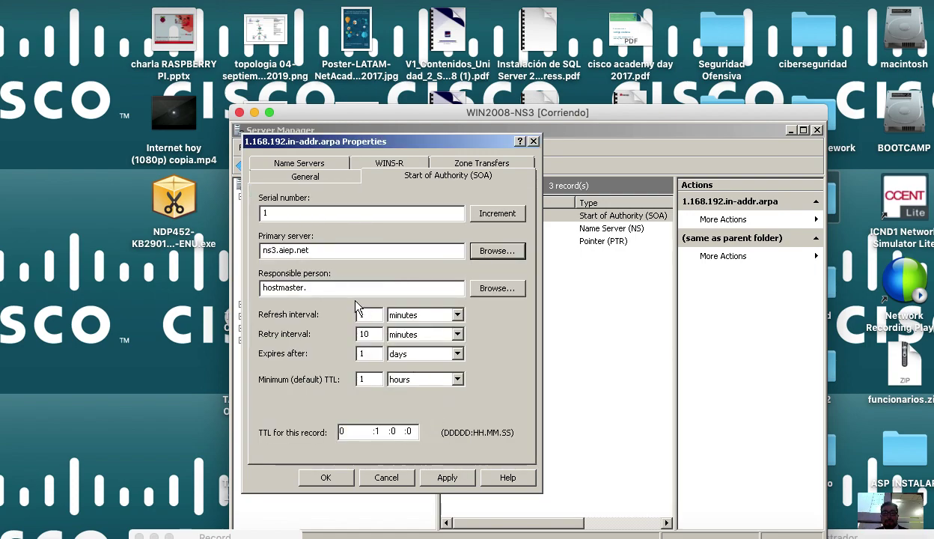
left_click_drag(320, 250, 261, 250)
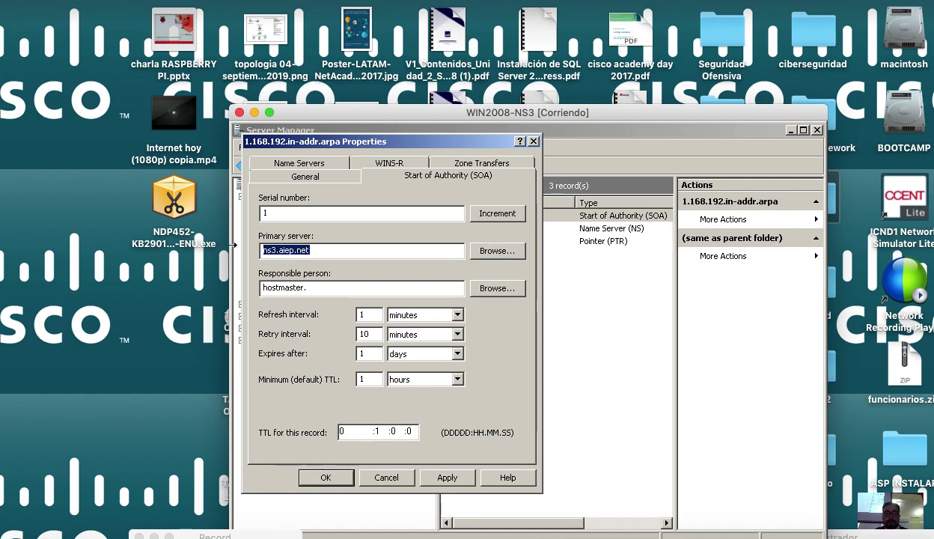
left_click(332, 181)
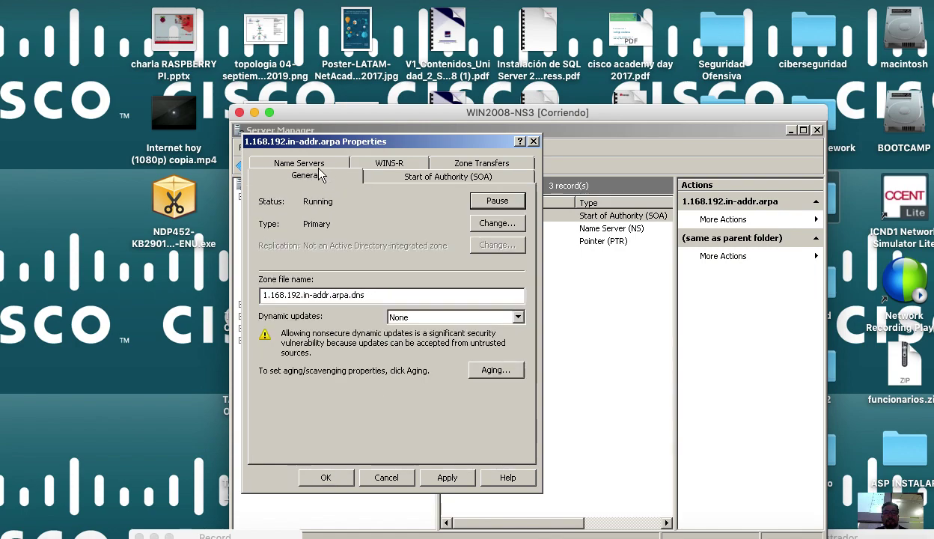
- Resolve the ns3 name server entry to 192.168.1.100, save it, and apply
left_click(310, 164)
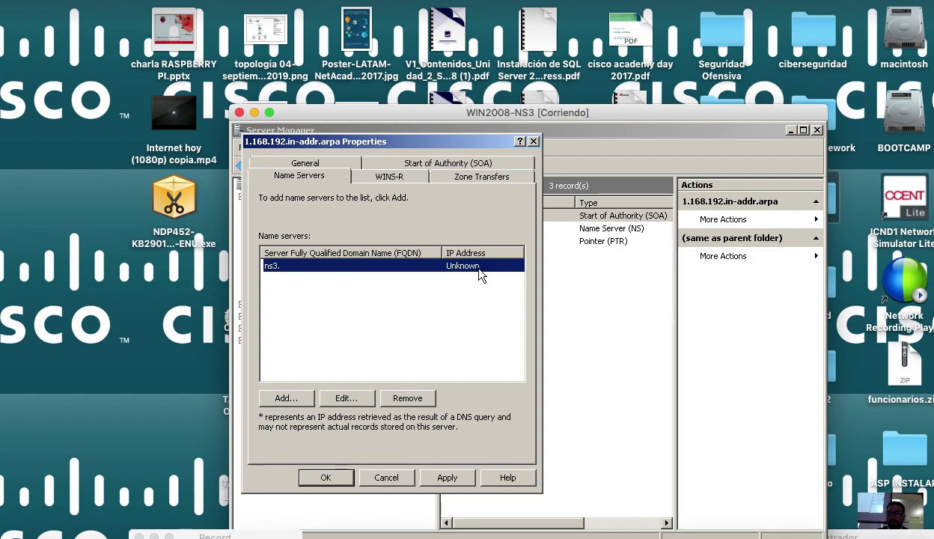
left_click(365, 397)
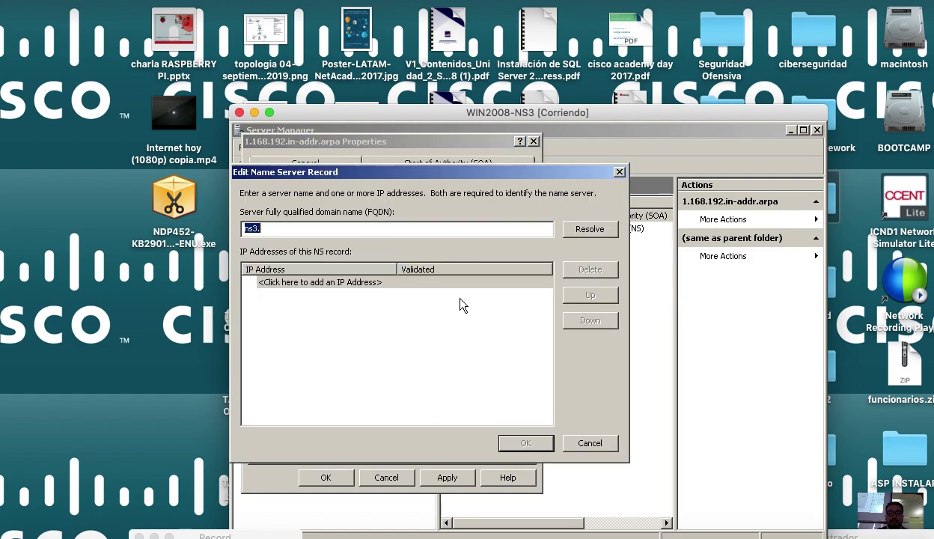
left_click(595, 236)
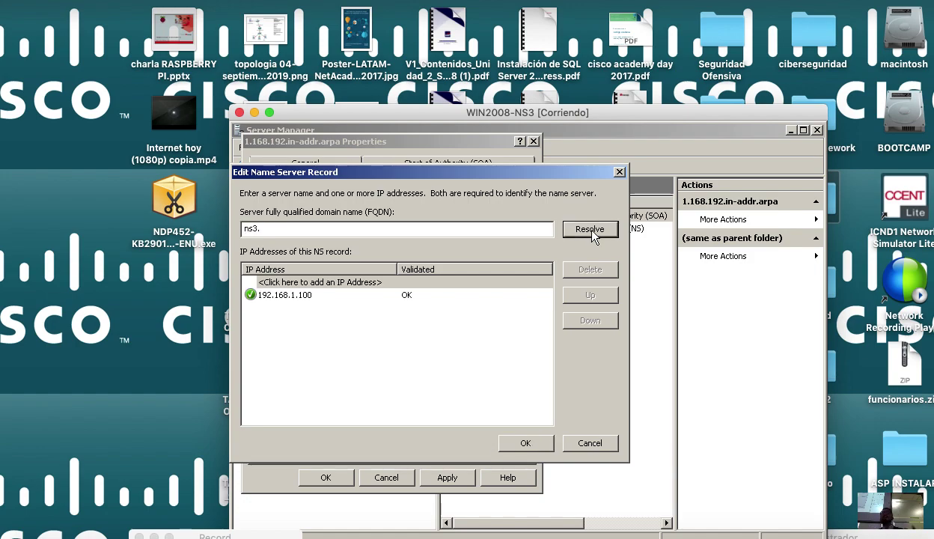
left_click(309, 298)
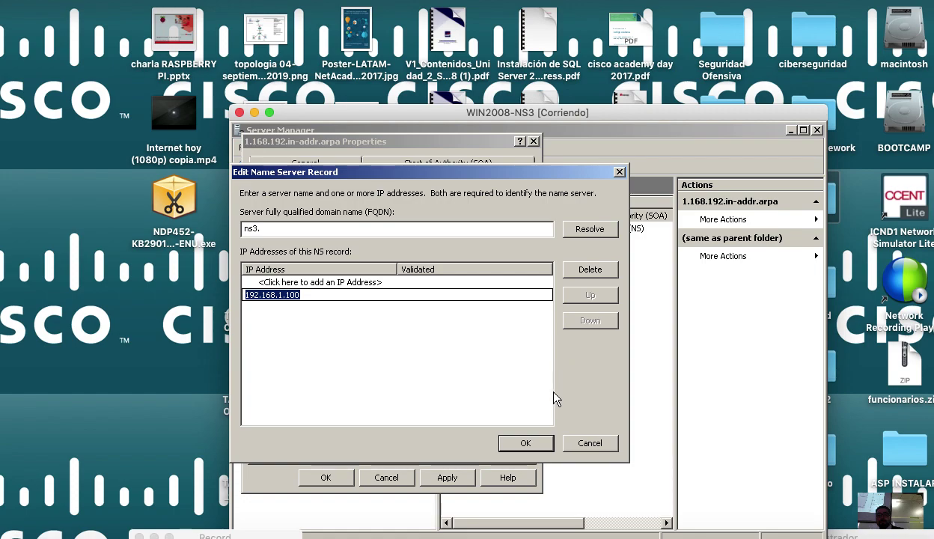
left_click(526, 442)
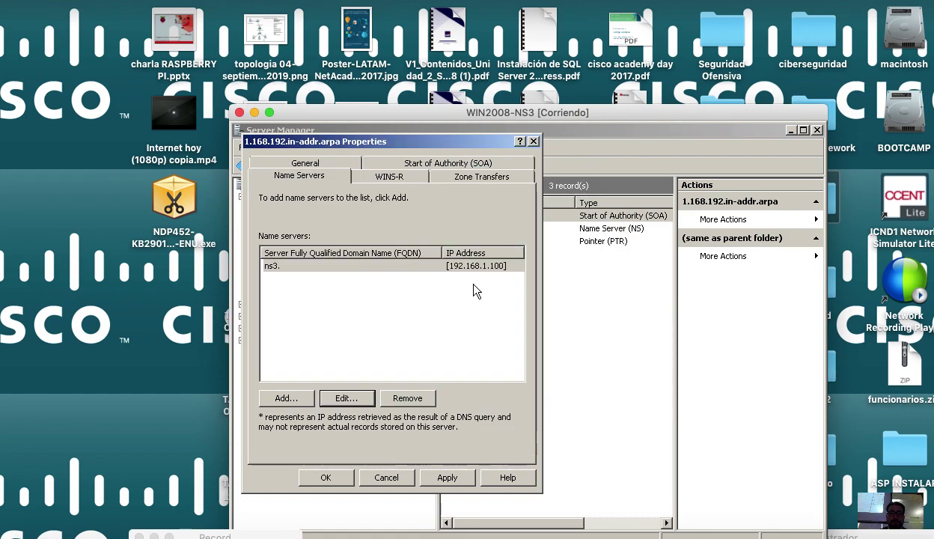
left_click(448, 479)
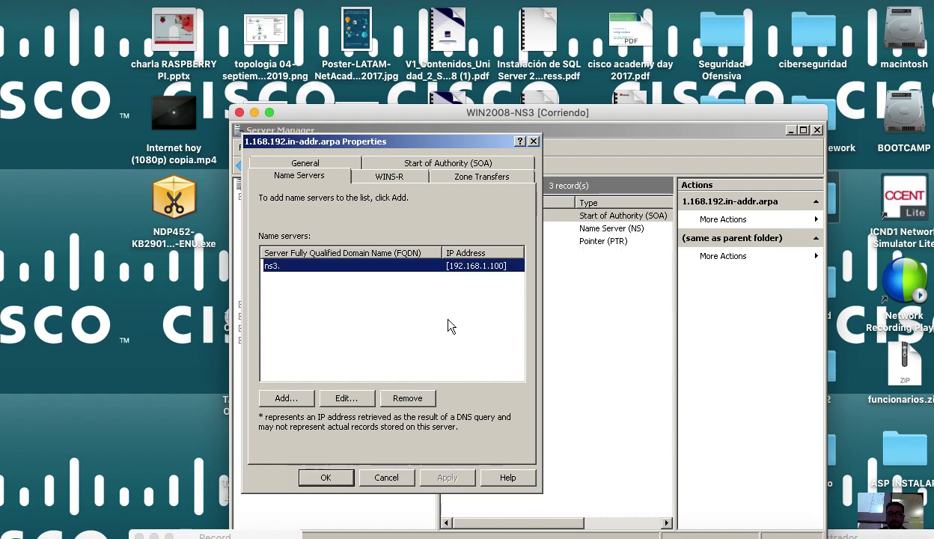
- Review the WINS-R, General, SOA and Zone Transfers settings, then cancel out of the zone properties
left_click(409, 179)
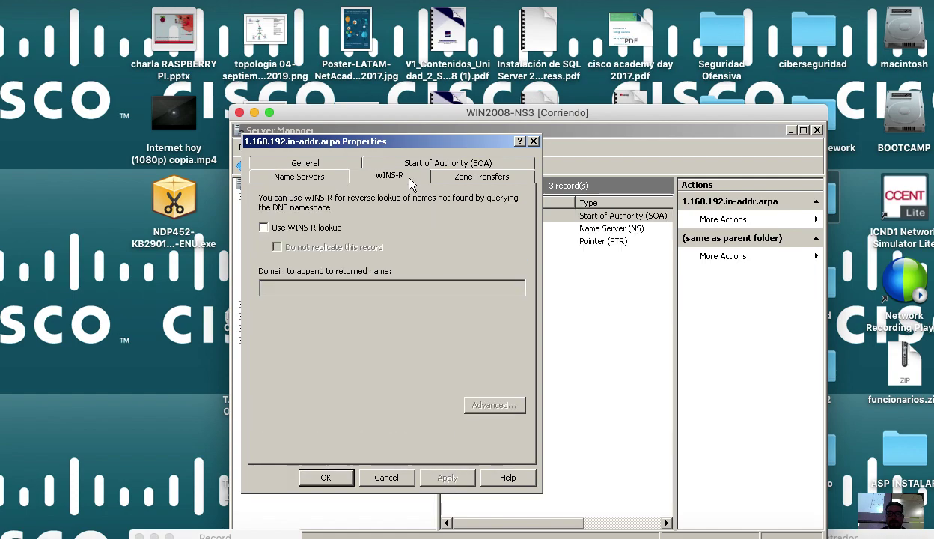
left_click(329, 180)
left_click(364, 180)
left_click(335, 179)
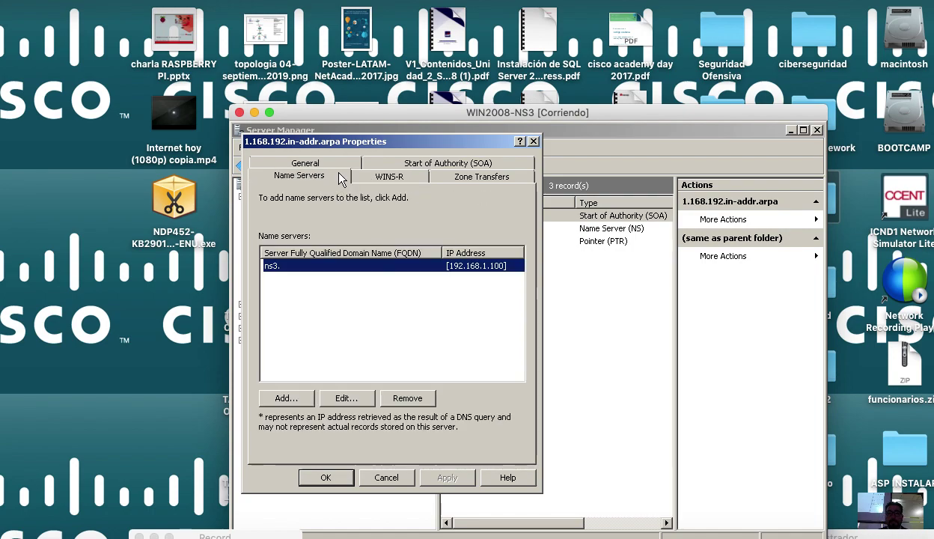
left_click(337, 166)
left_click(379, 178)
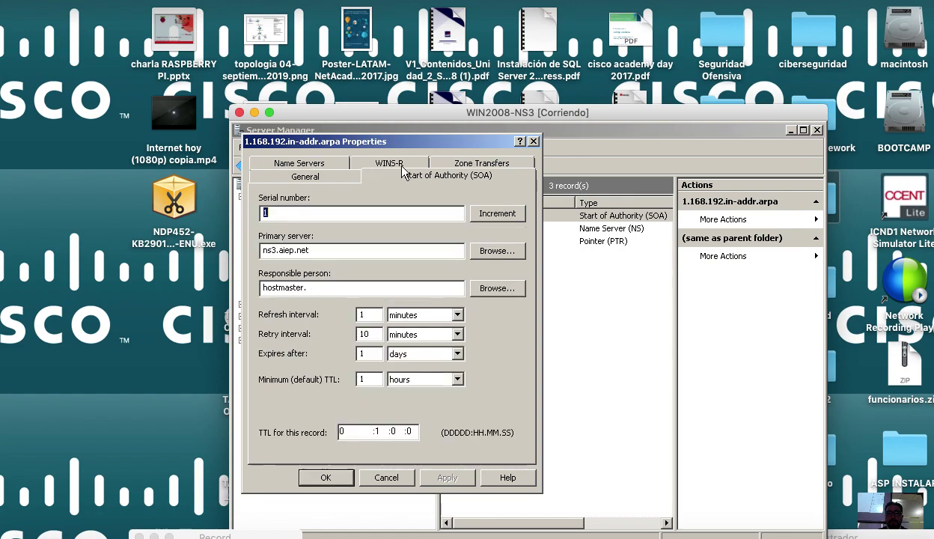
left_click(468, 170)
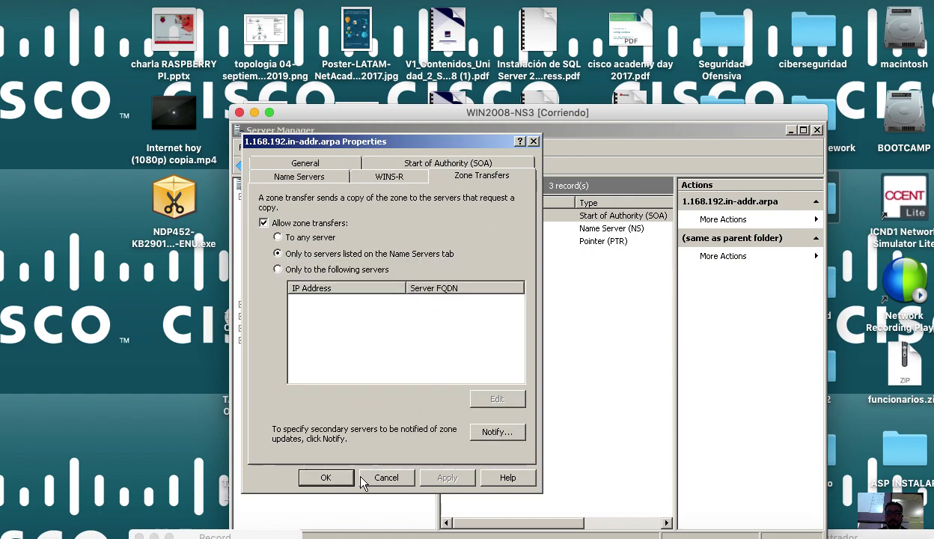
left_click(383, 477)
left_click(540, 387)
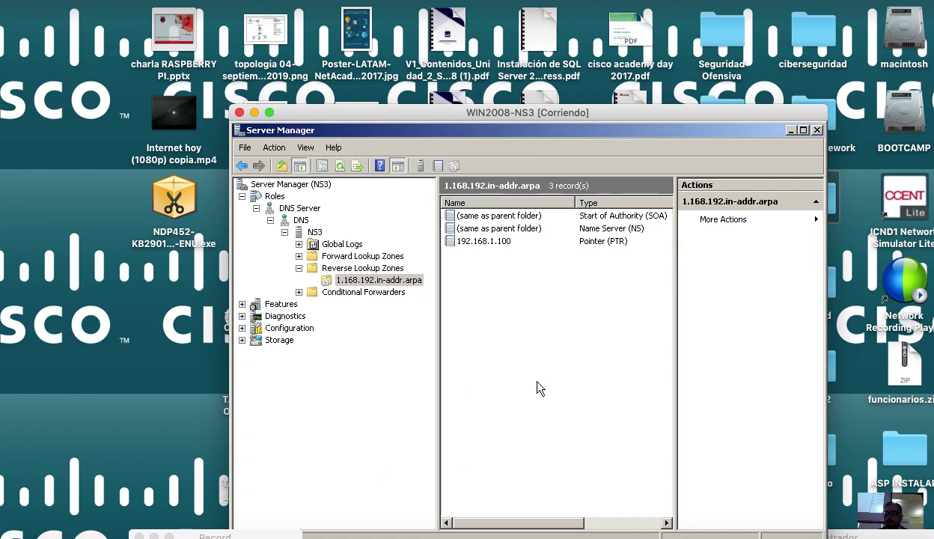
- Restart the server from the Start menu, entering the comment 'xxx' as the reason
left_click_drag(477, 113, 441, 57)
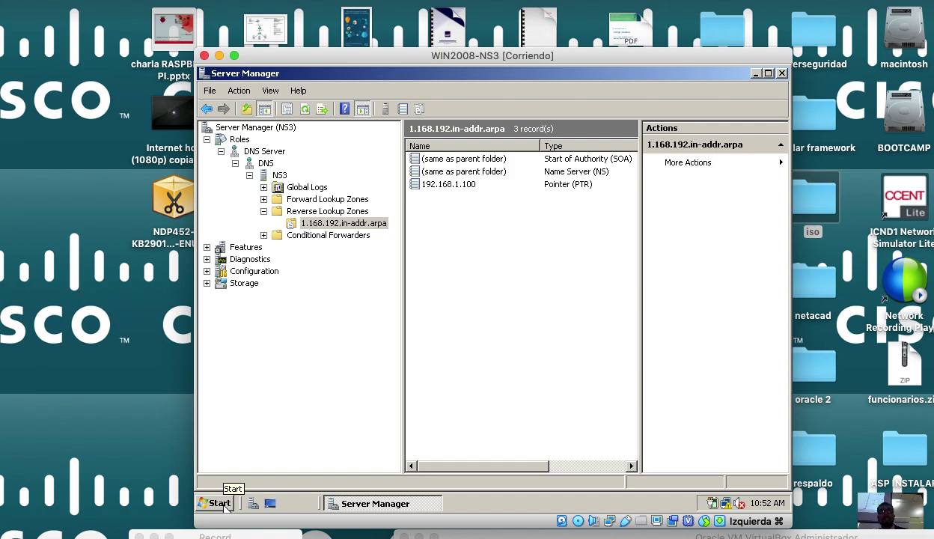
left_click(219, 503)
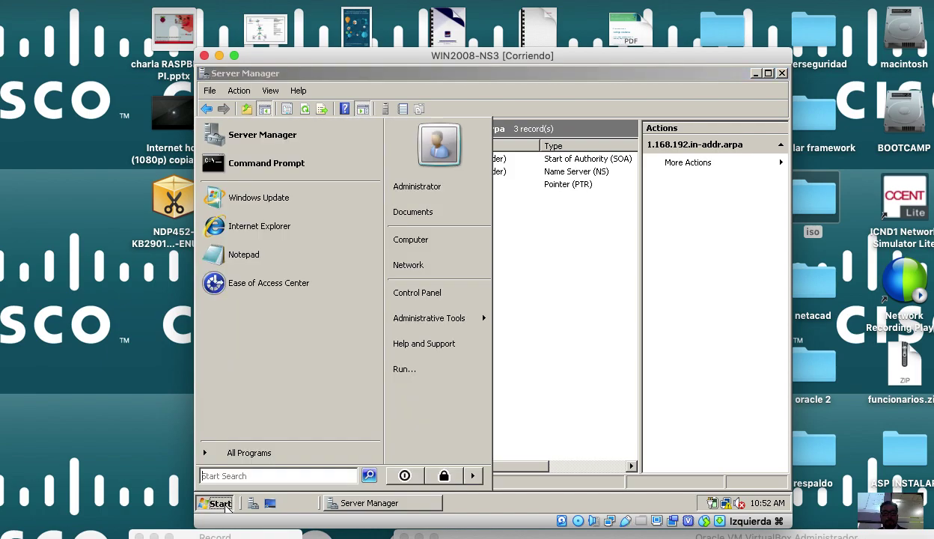
left_click(479, 479)
left_click(487, 452)
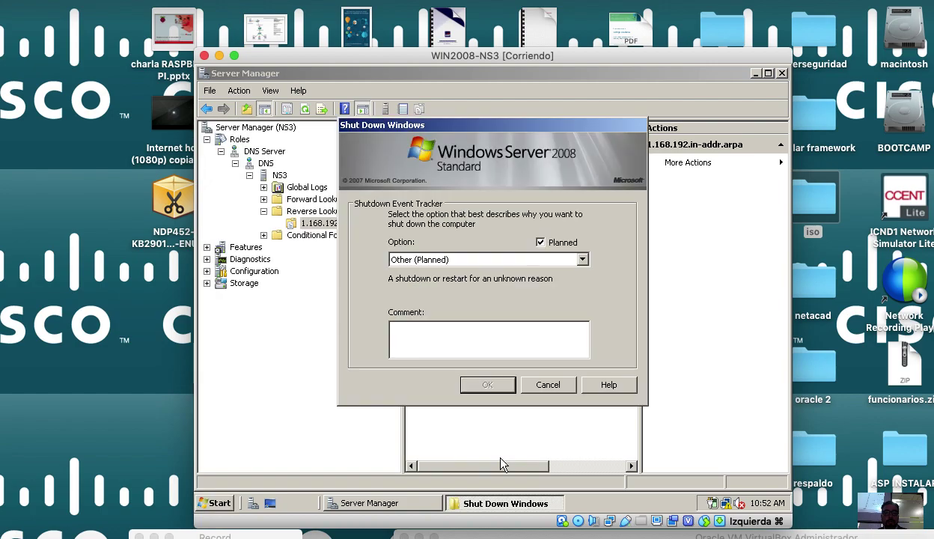
left_click(463, 344)
type("xxx")
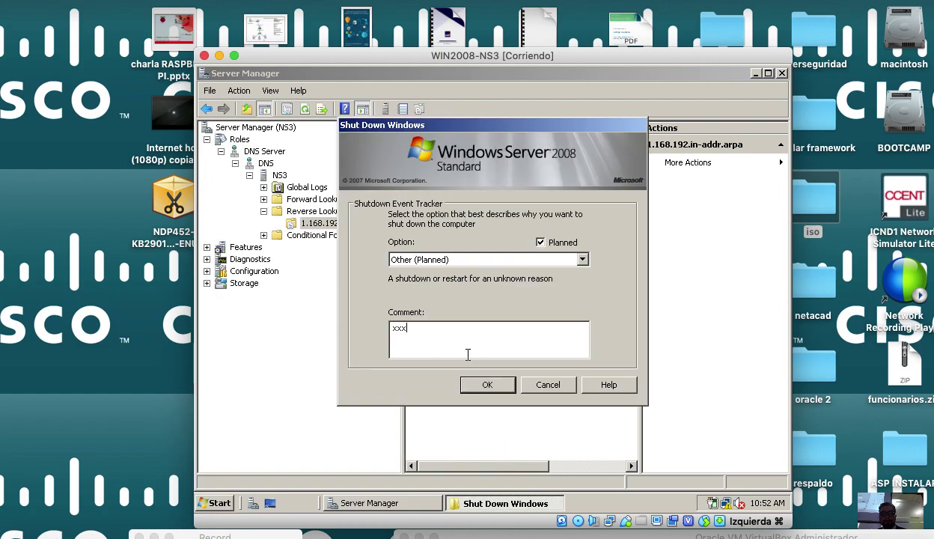
left_click(479, 385)
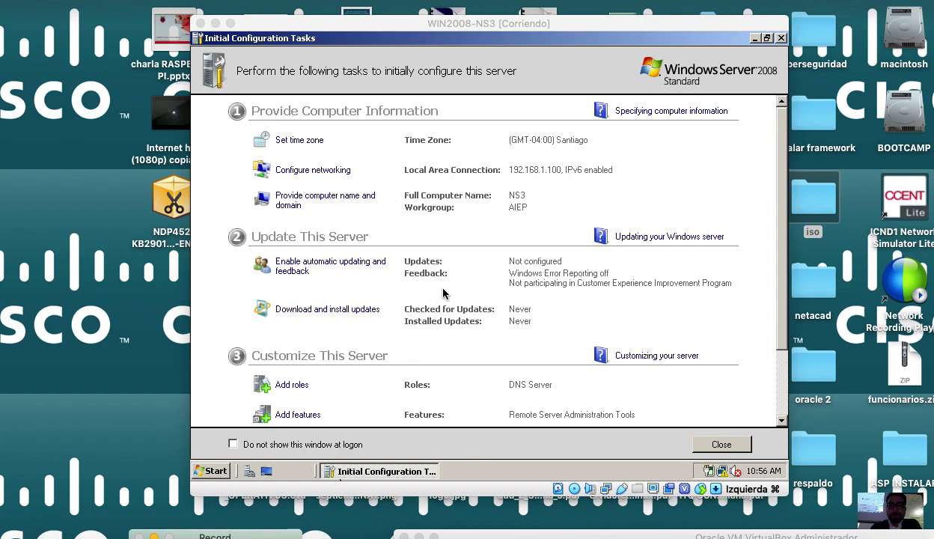
left_click(295, 391)
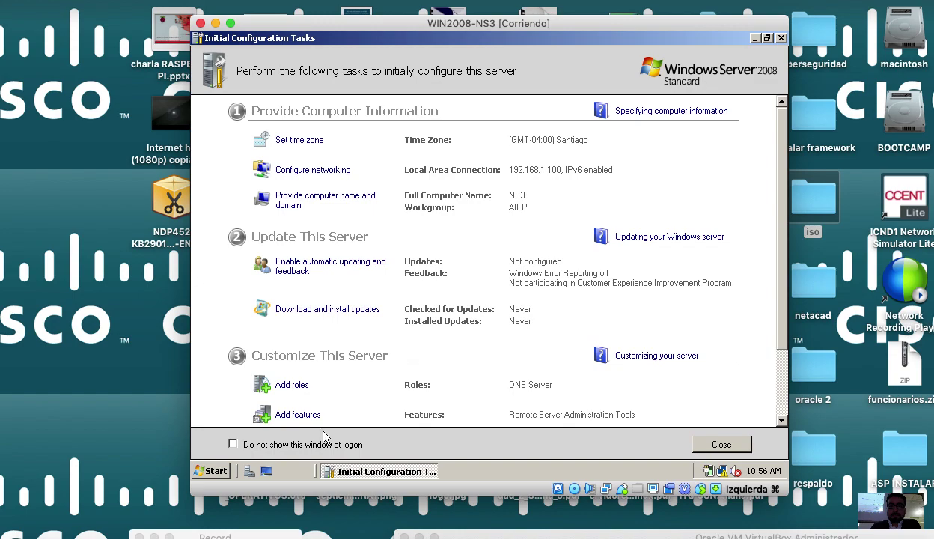
left_click(289, 384)
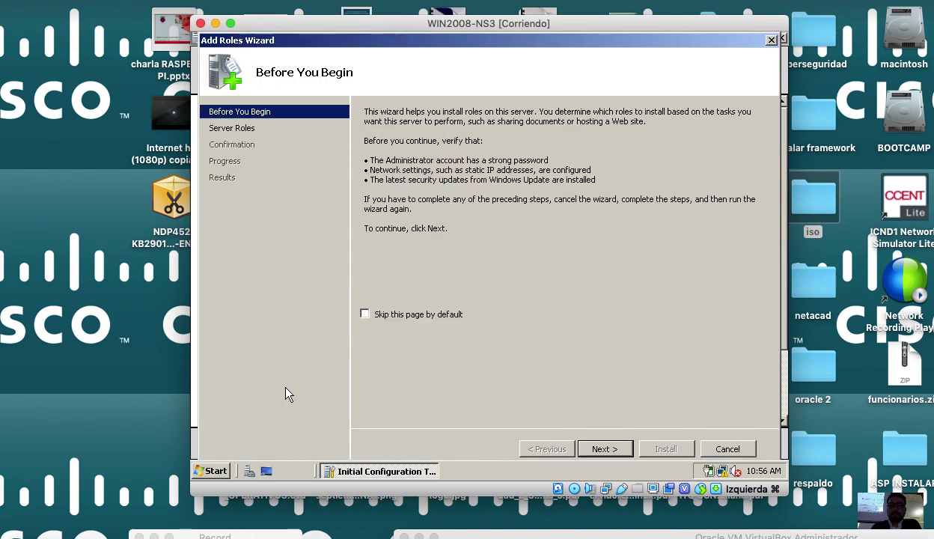
left_click(593, 449)
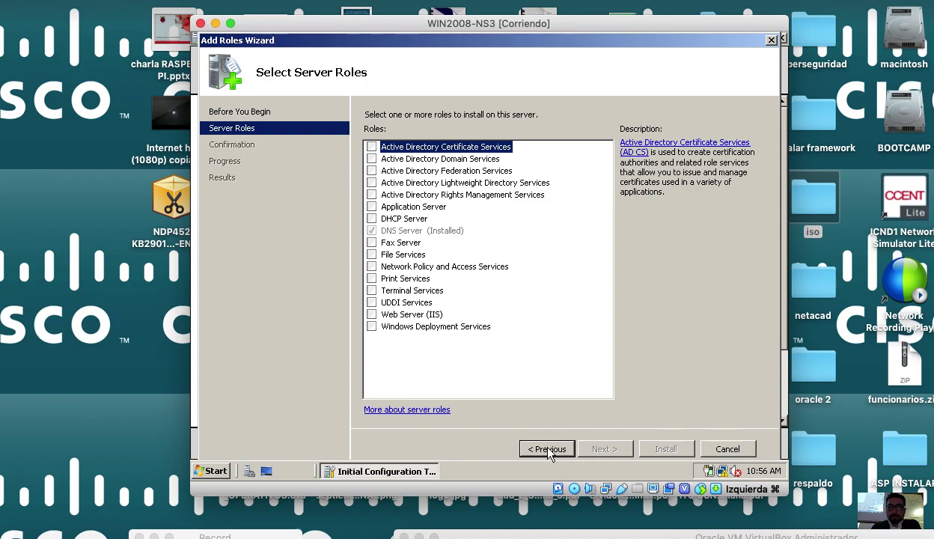
left_click(549, 450)
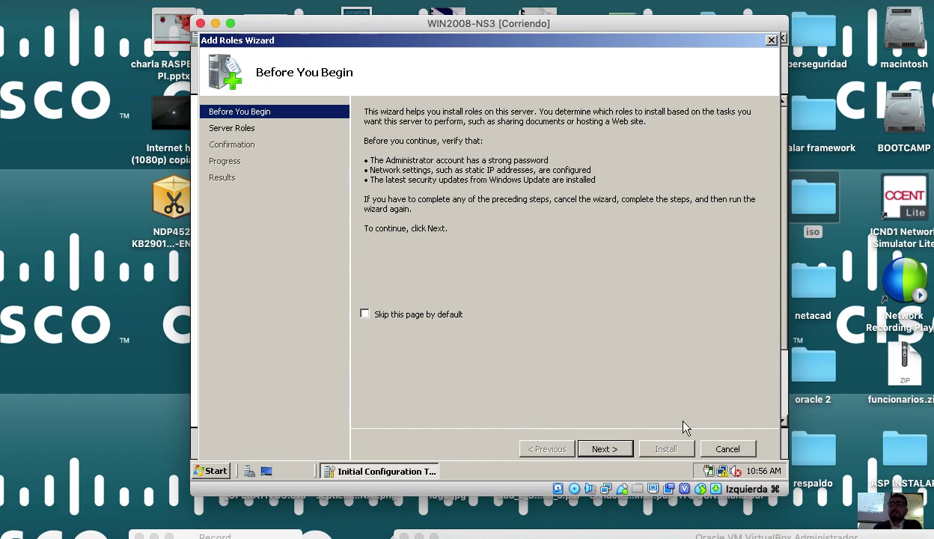
left_click(726, 449)
left_click(538, 265)
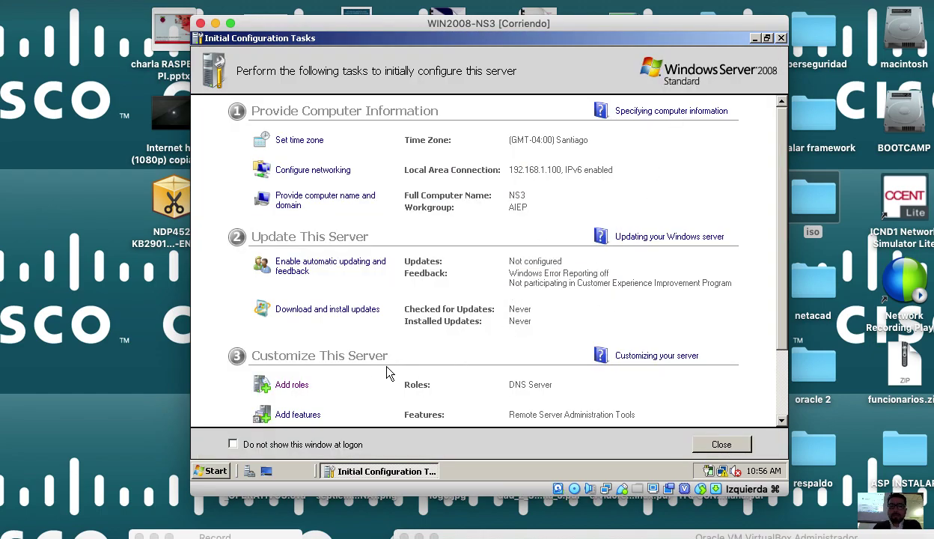
- Open the Add Features Wizard, scroll its list, then cancel it
left_click(315, 414)
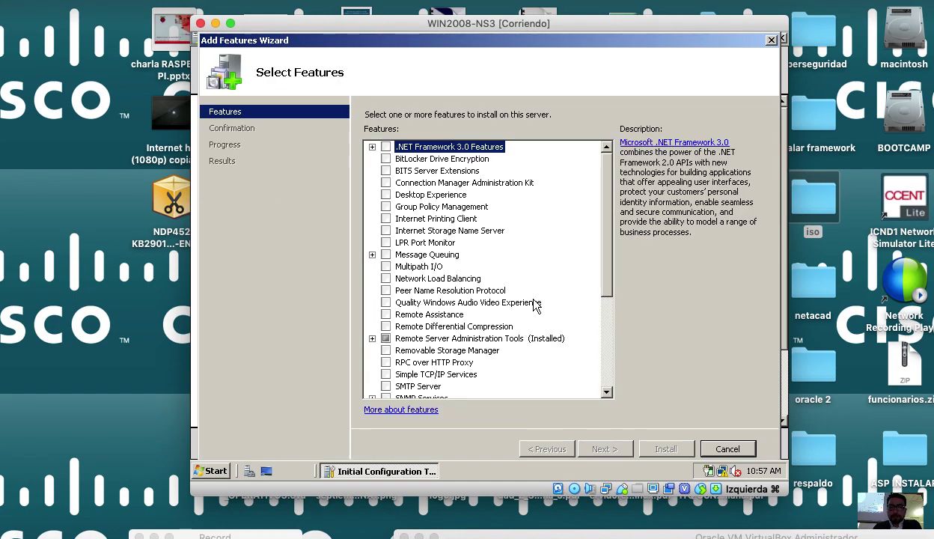
left_click_drag(605, 225, 610, 318)
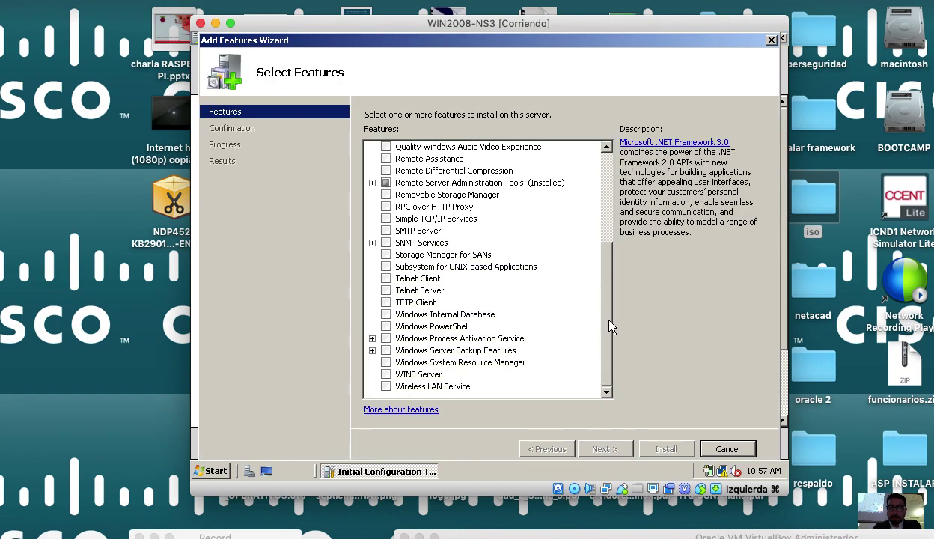
left_click(719, 448)
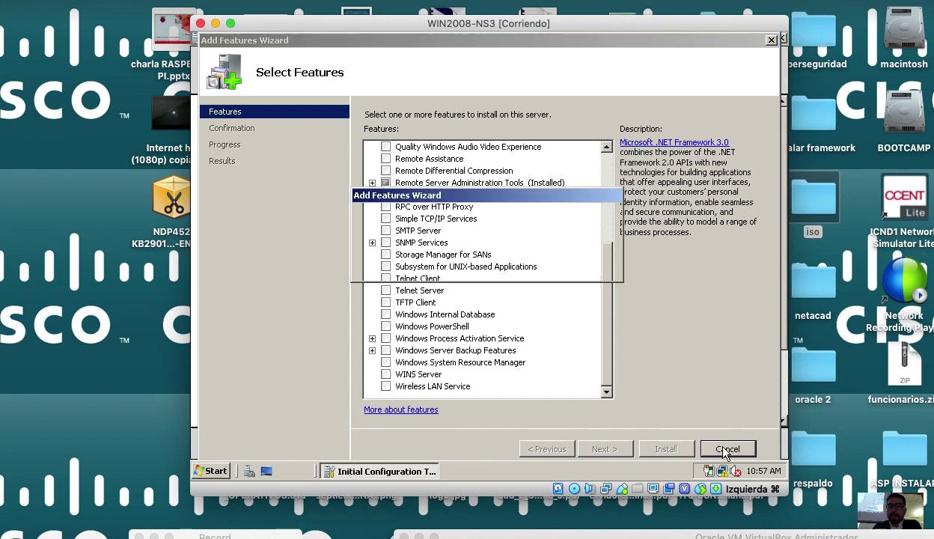
left_click(551, 271)
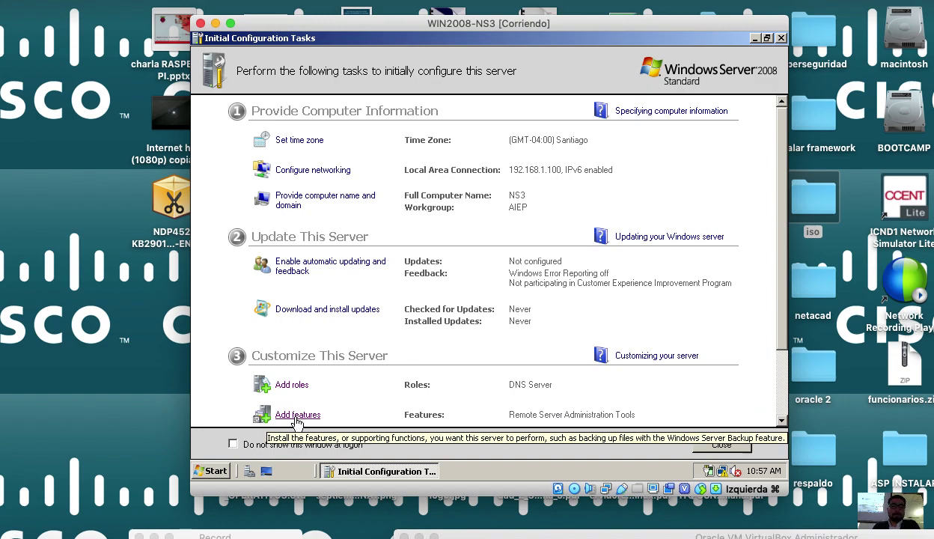
- In the reopened Add Features Wizard, tick WINS Server and continue to the confirmation page
left_click(297, 418)
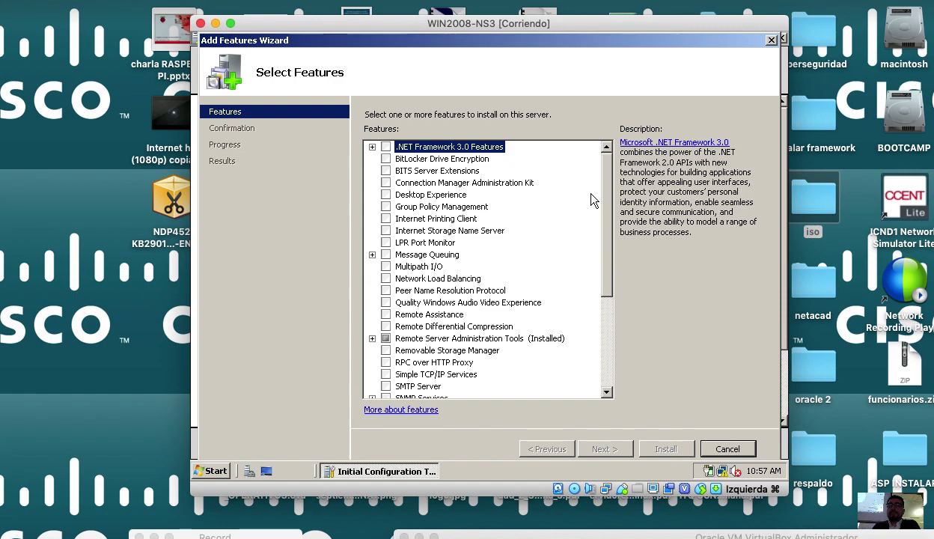
left_click_drag(608, 178, 595, 319)
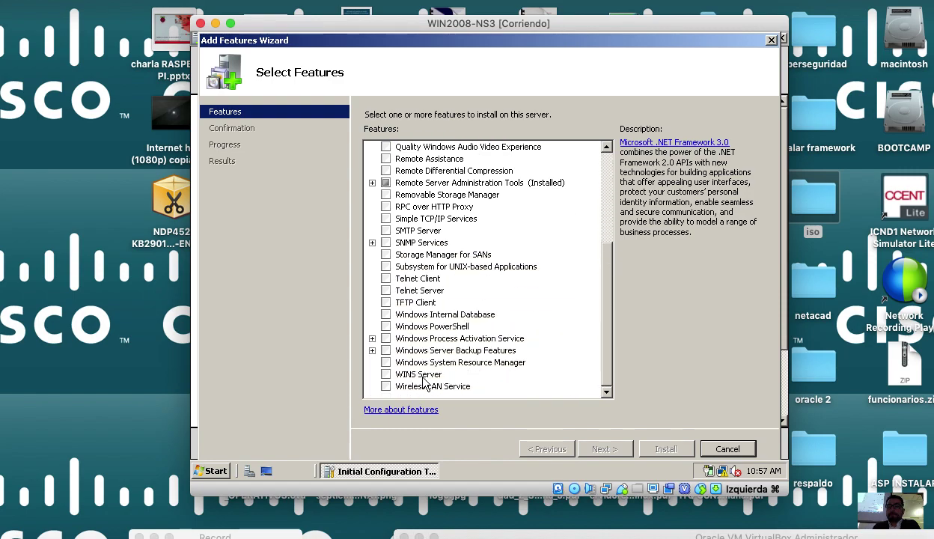
left_click(387, 375)
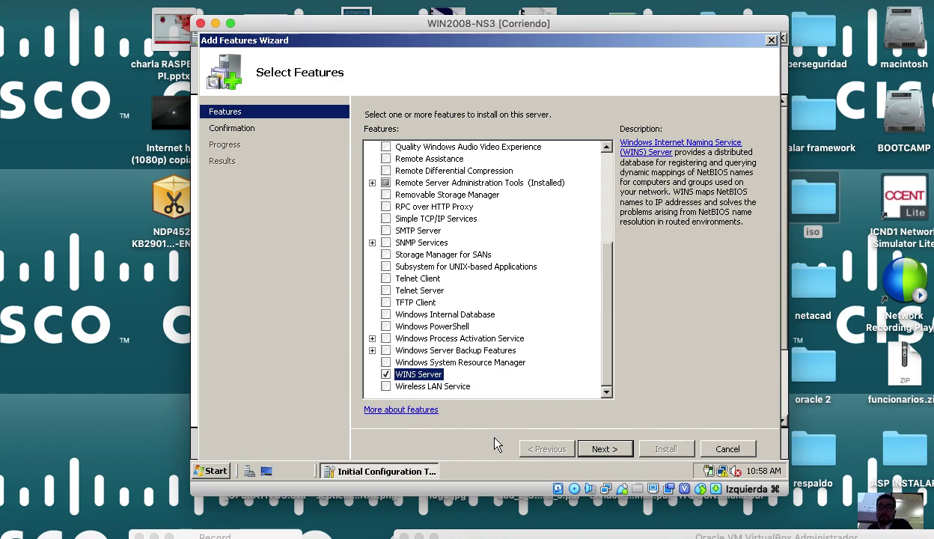
left_click(593, 453)
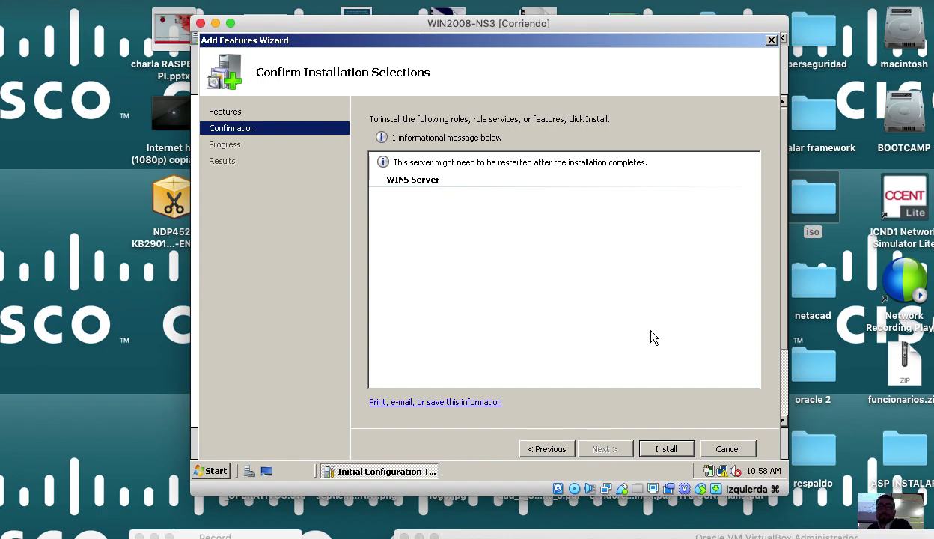
- Install WINS Server, close the finished wizard, and launch Server Manager
left_click(666, 449)
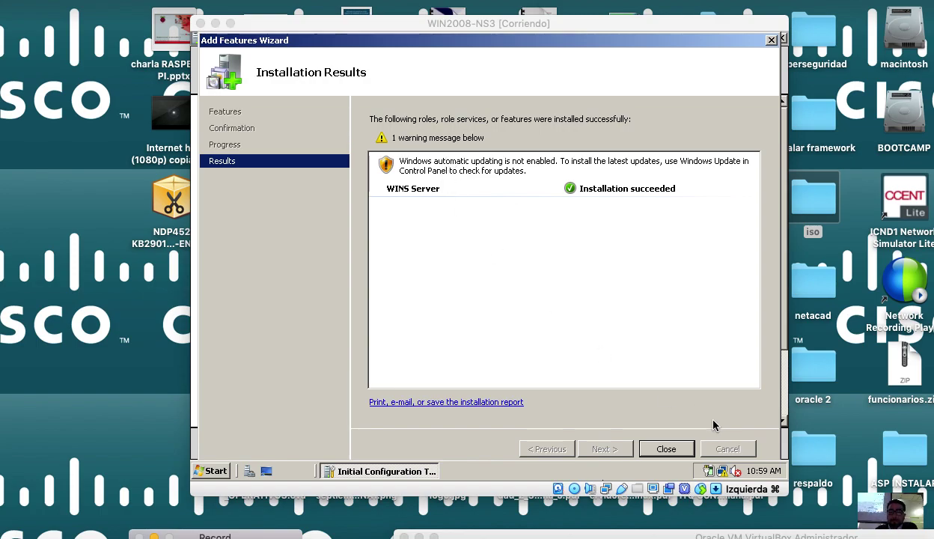
left_click(694, 409)
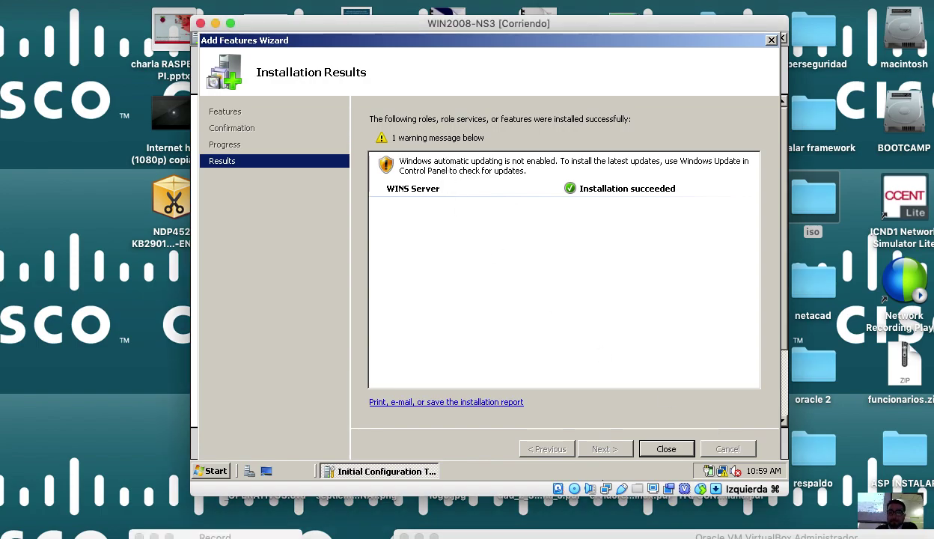
left_click(664, 447)
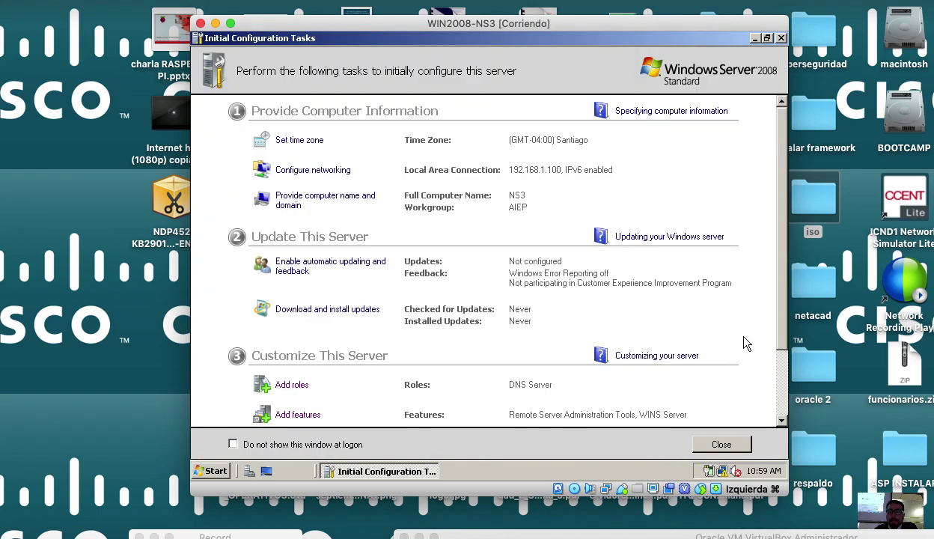
left_click_drag(782, 273, 782, 352)
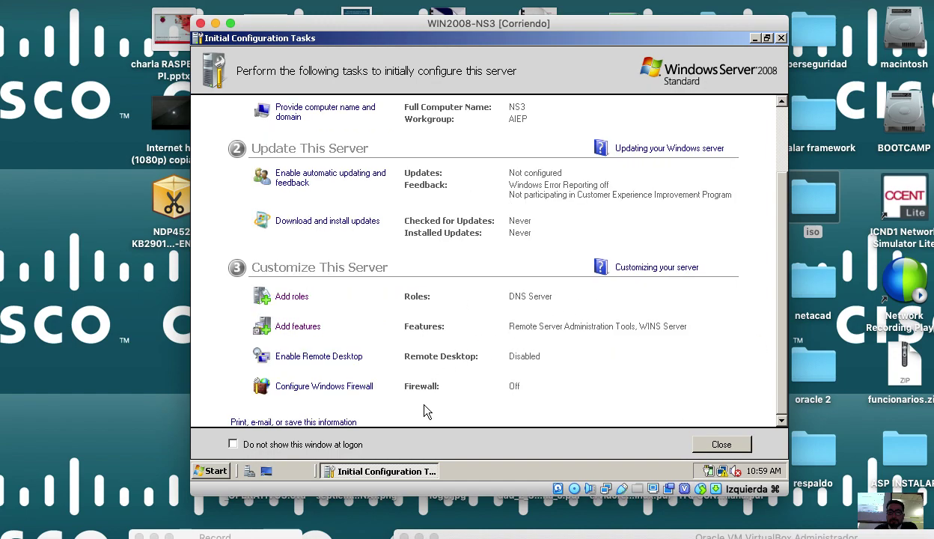
left_click(249, 469)
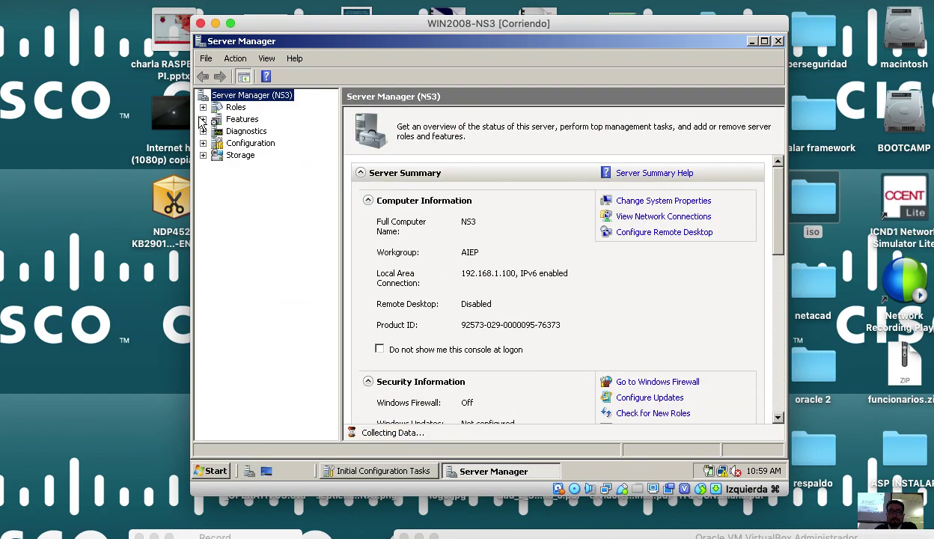
- Check DNS Server under Roles and WINS under Features, then close Initial Configuration Tasks
left_click(202, 108)
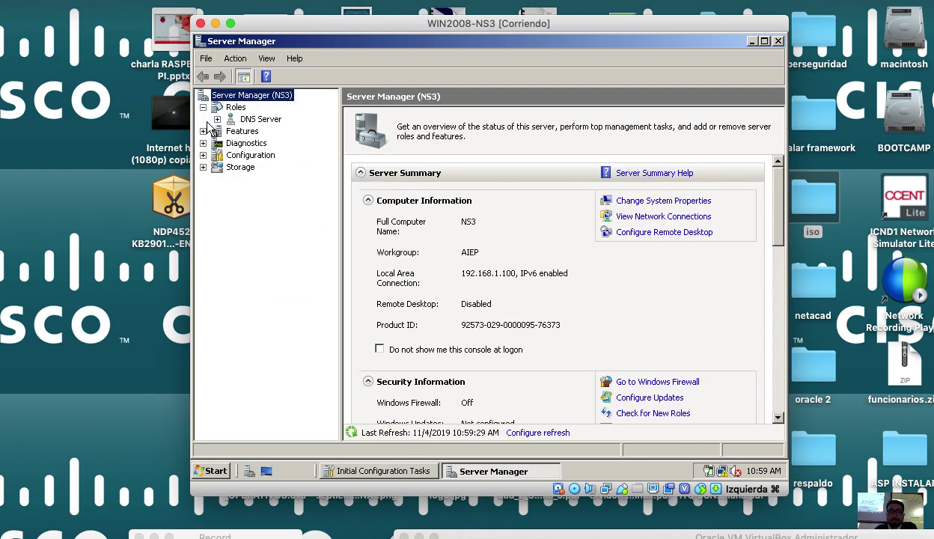
left_click(203, 131)
left_click(217, 142)
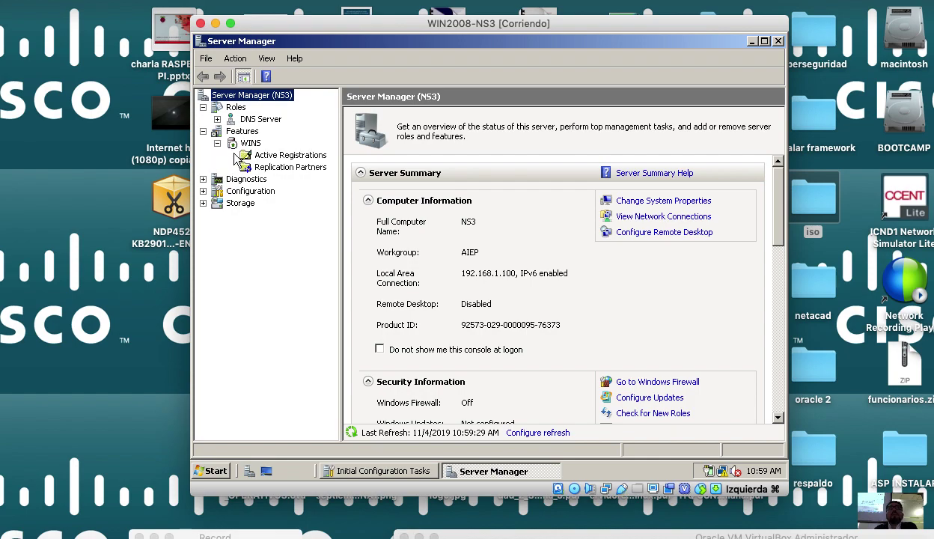
left_click_drag(342, 25, 343, 118)
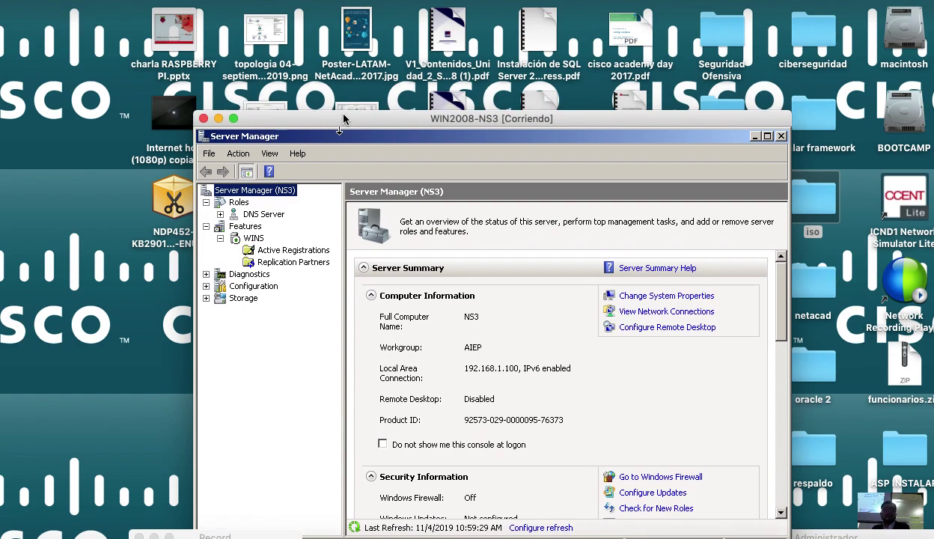
left_click(372, 211)
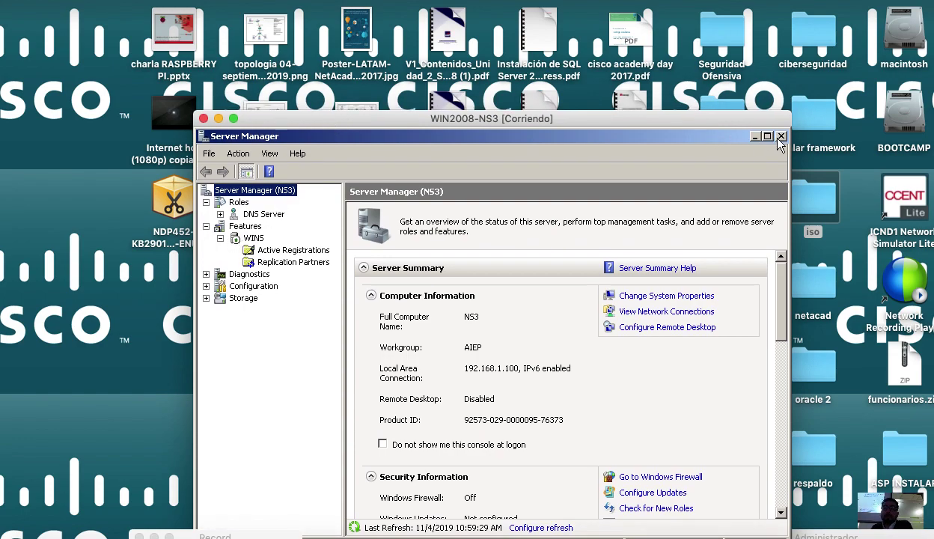
left_click(781, 136)
left_click_drag(704, 120, 704, 73)
left_click(782, 89)
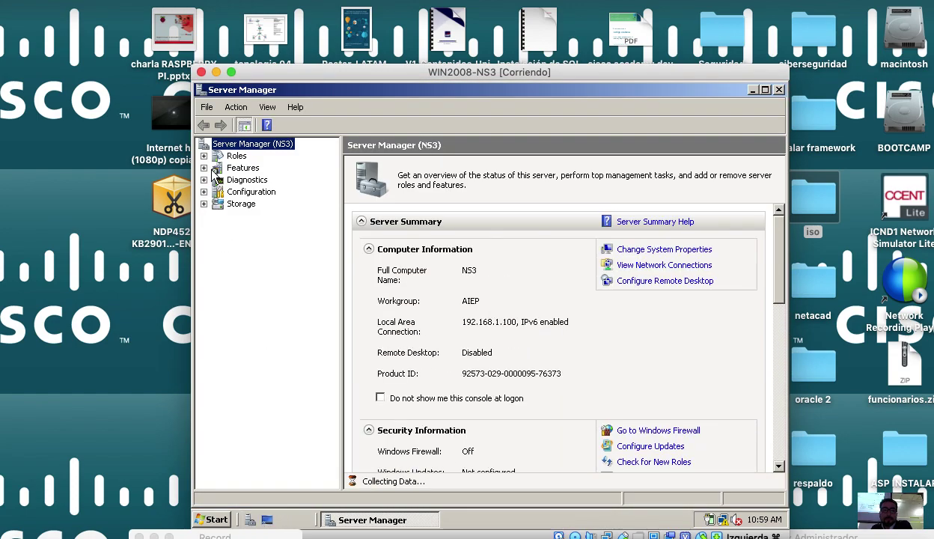
- Inspect WINS registrations and partners, then relaunch Server Manager on the Roles overview
left_click(203, 168)
left_click(218, 180)
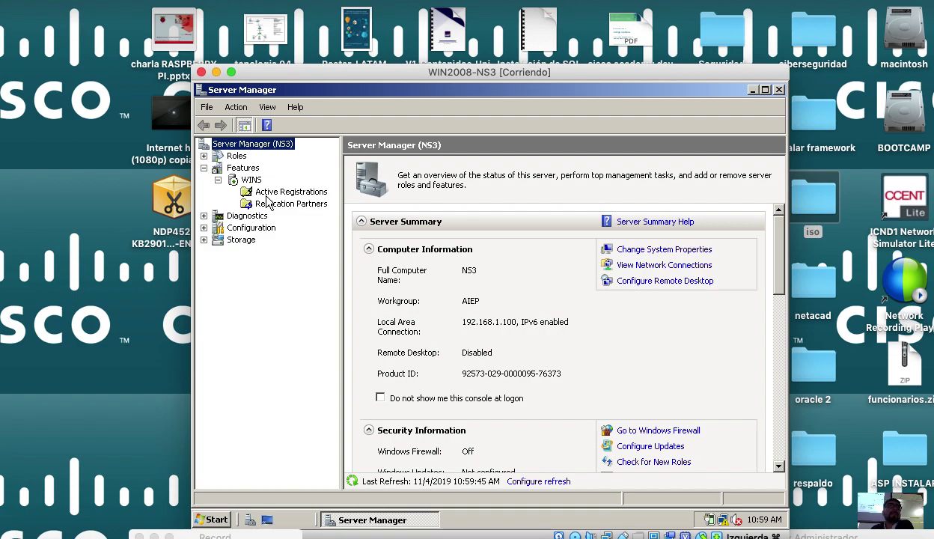
left_click(203, 168)
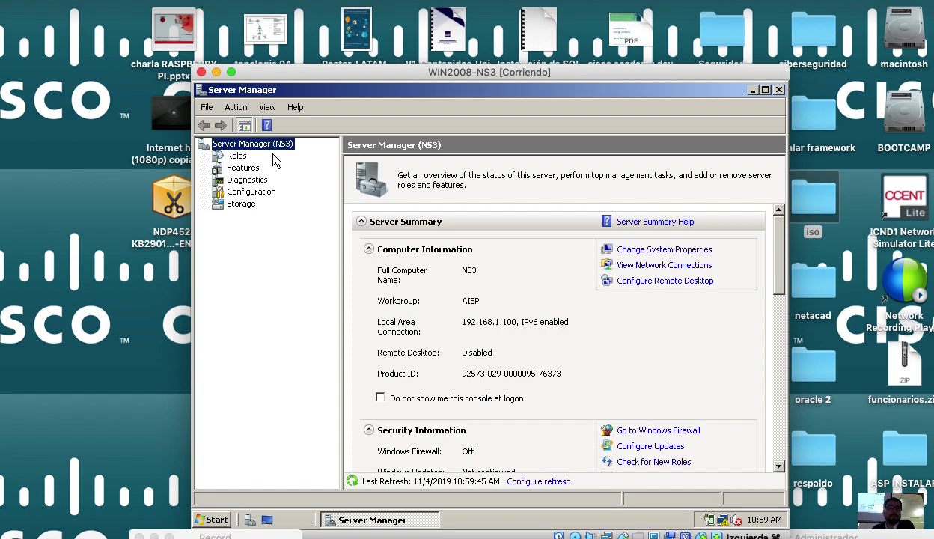
left_click(779, 91)
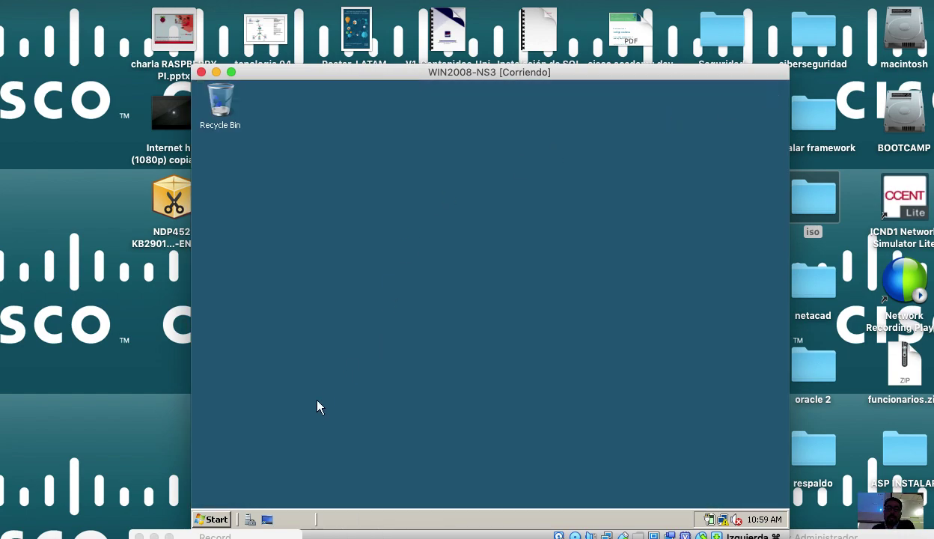
left_click(252, 519)
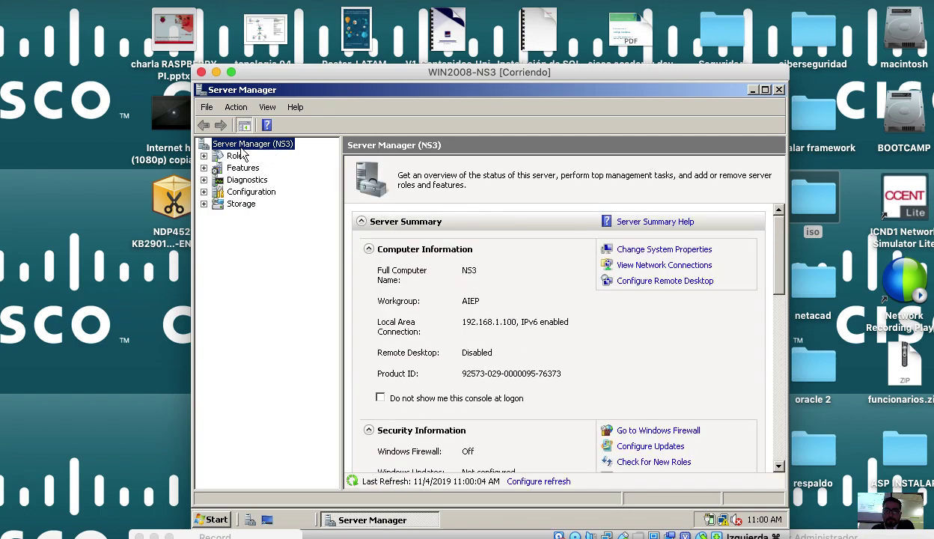
left_click(231, 158)
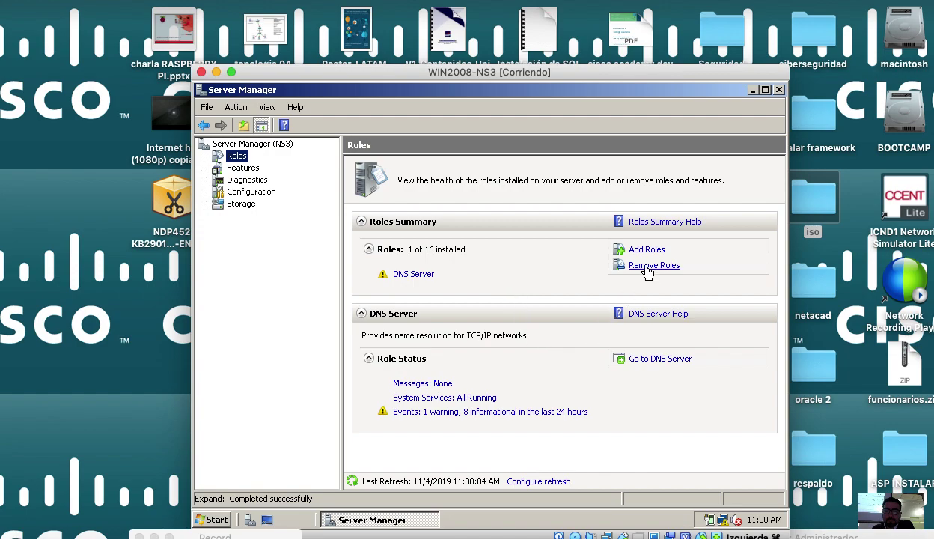
- In Add Roles, tick DHCP Server and advance to bindings for 192.168.1.100
left_click(644, 250)
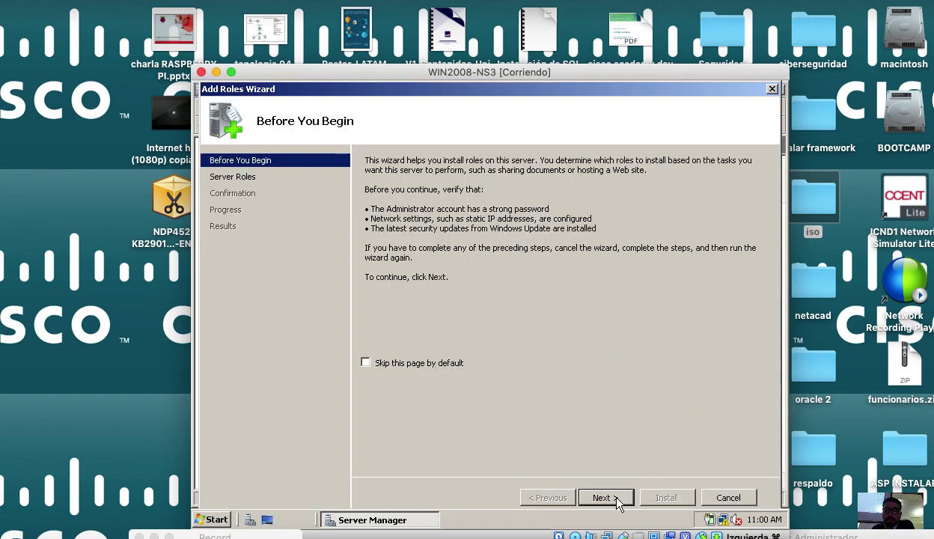
left_click(604, 497)
left_click(372, 267)
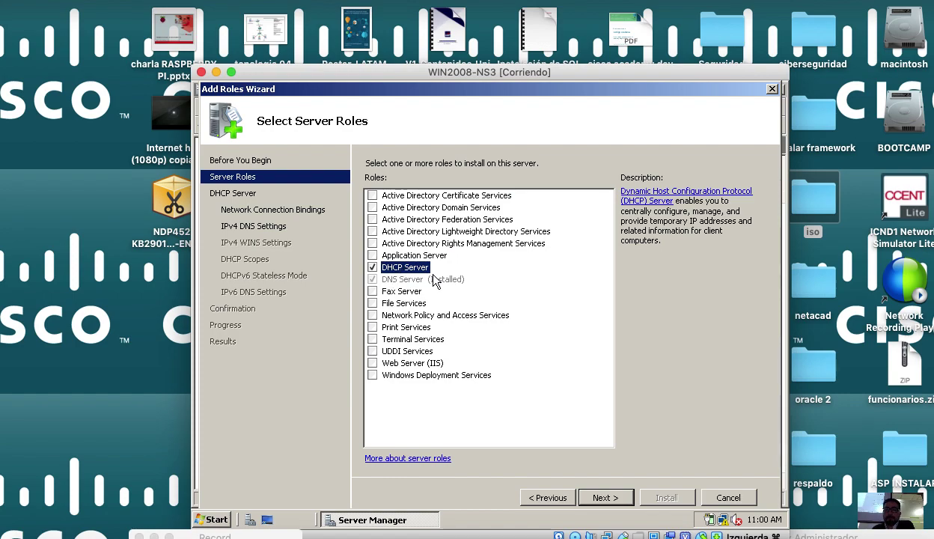
left_click(618, 500)
left_click(618, 500)
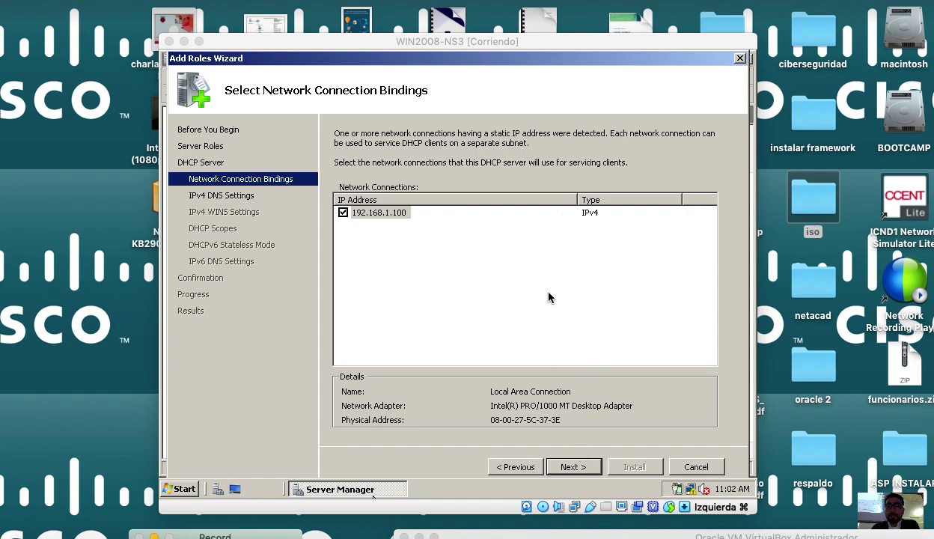
left_click(571, 469)
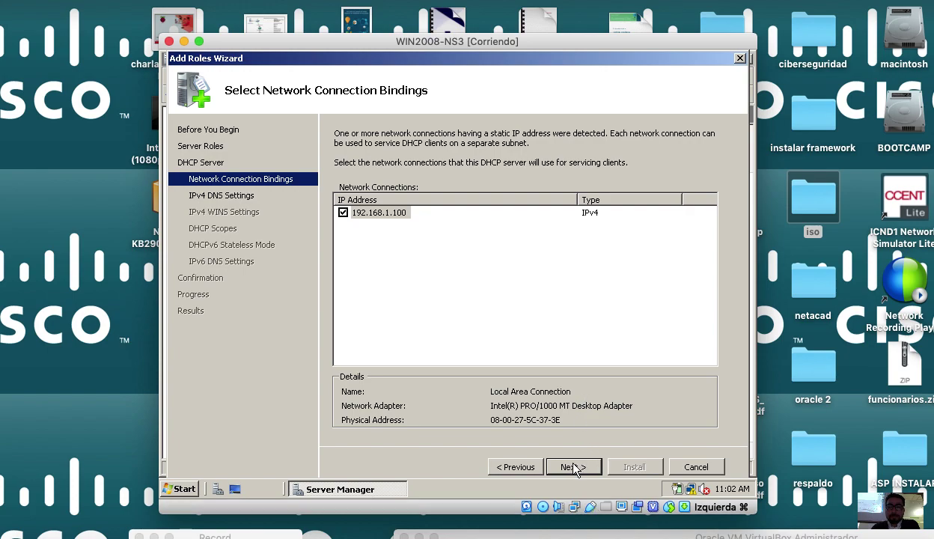
- Enter parent domain aiep.net and validate preferred DNS server 192.168.1.100
left_click(573, 467)
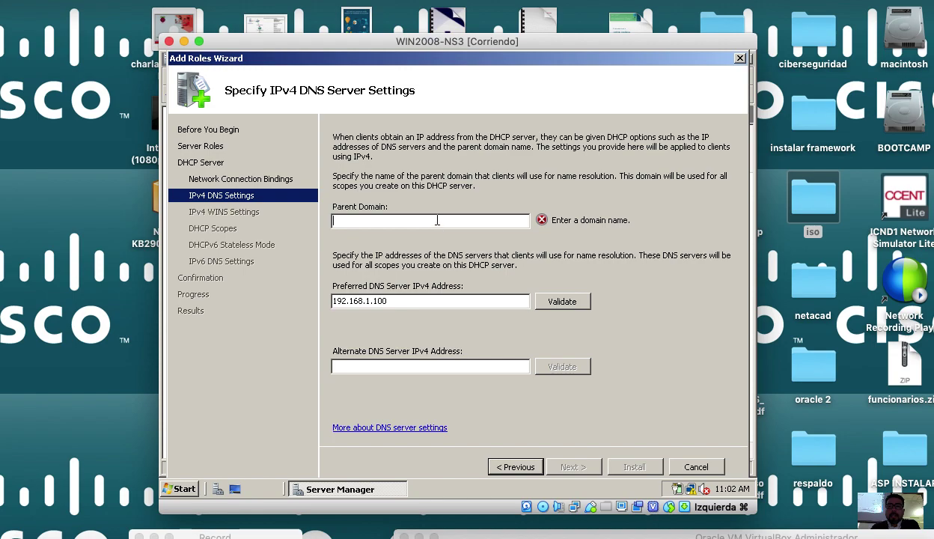
left_click(437, 220)
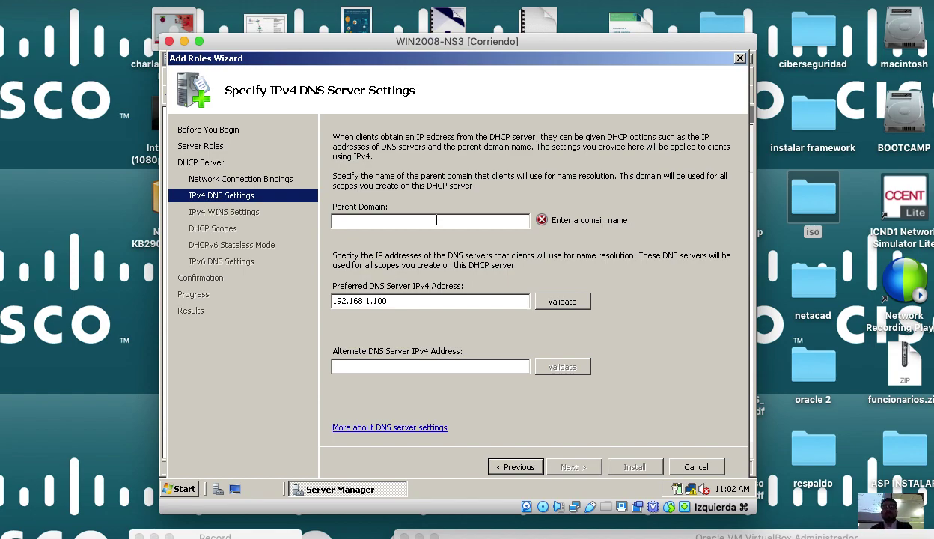
type("aiep.")
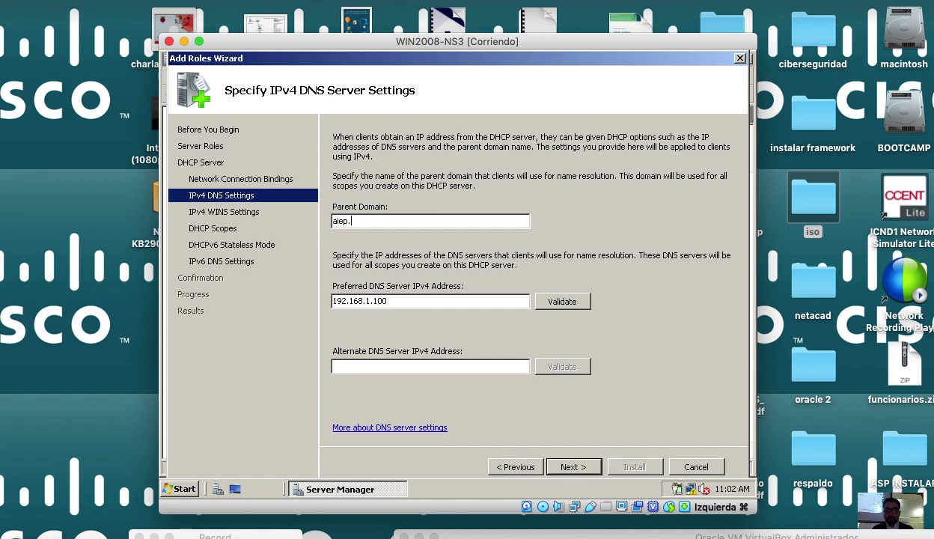
type("net")
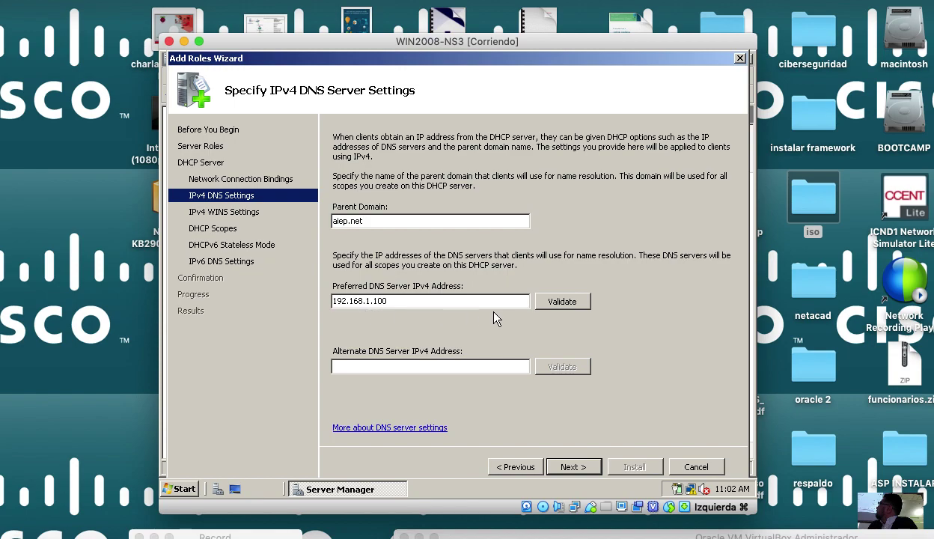
left_click(564, 307)
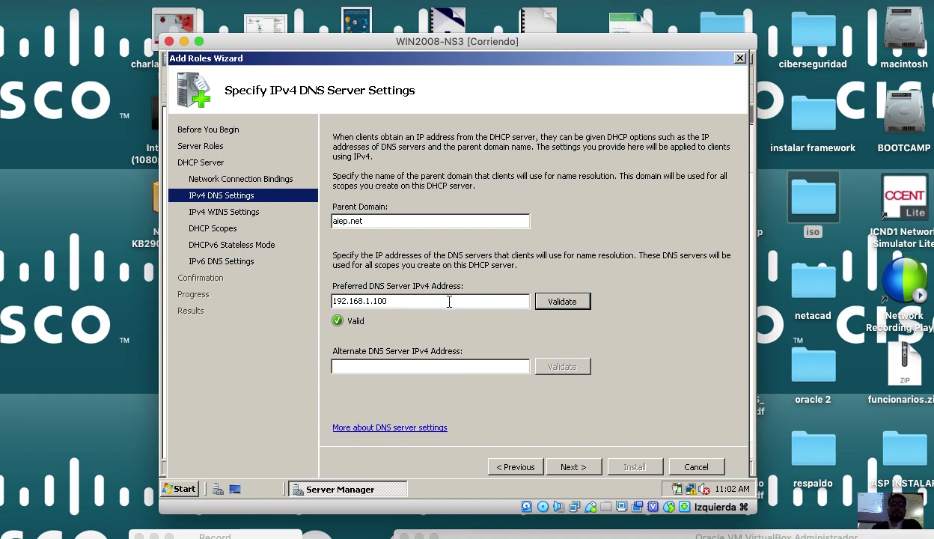
- Try an 'ns3.' prefix on the parent domain, revert to aiep.net, and re-validate
left_click(402, 221)
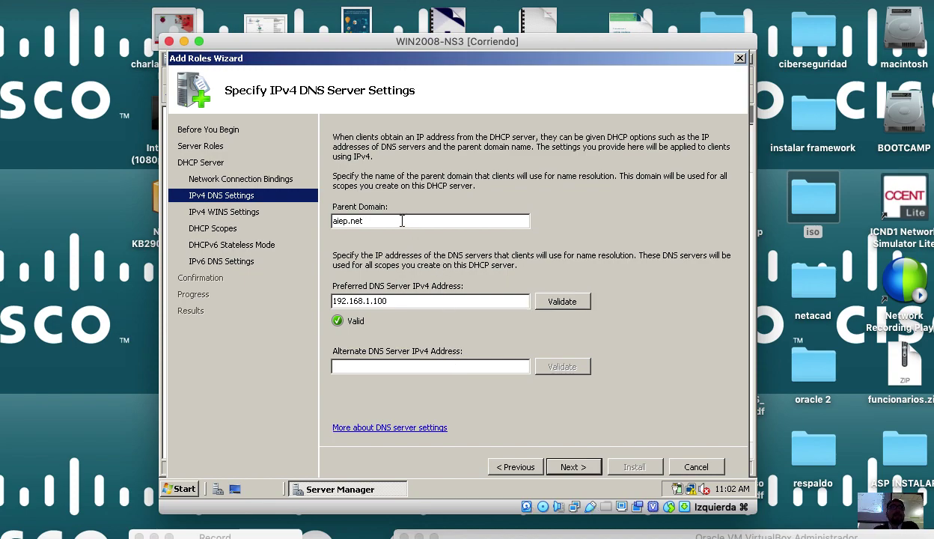
key("BackSpace")
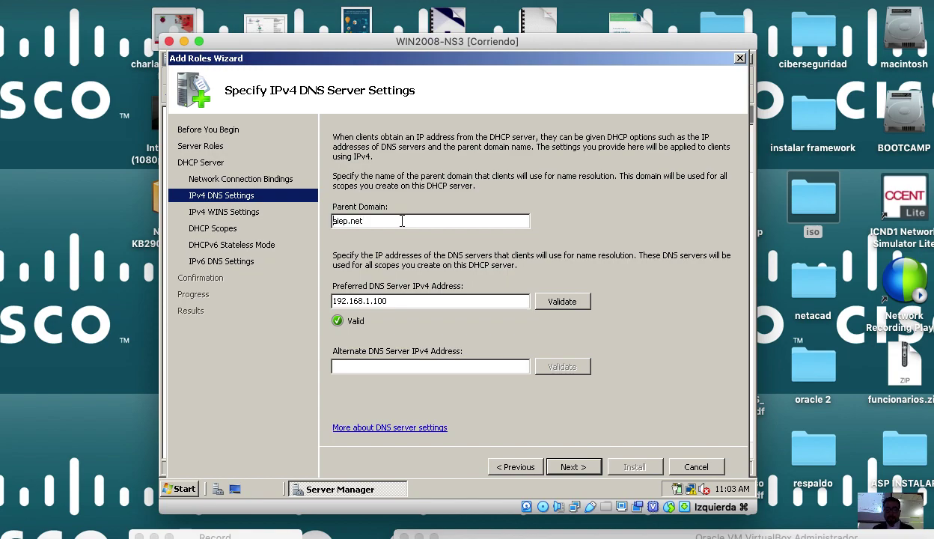
type("ns3.")
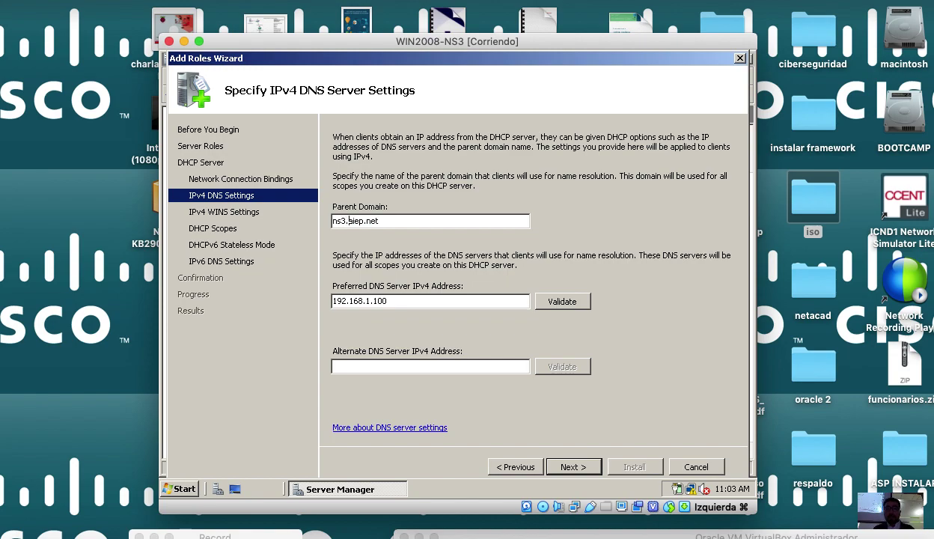
key("BackSpace")
key("BackSpace")
key("BackSpace")
key("BackSpace")
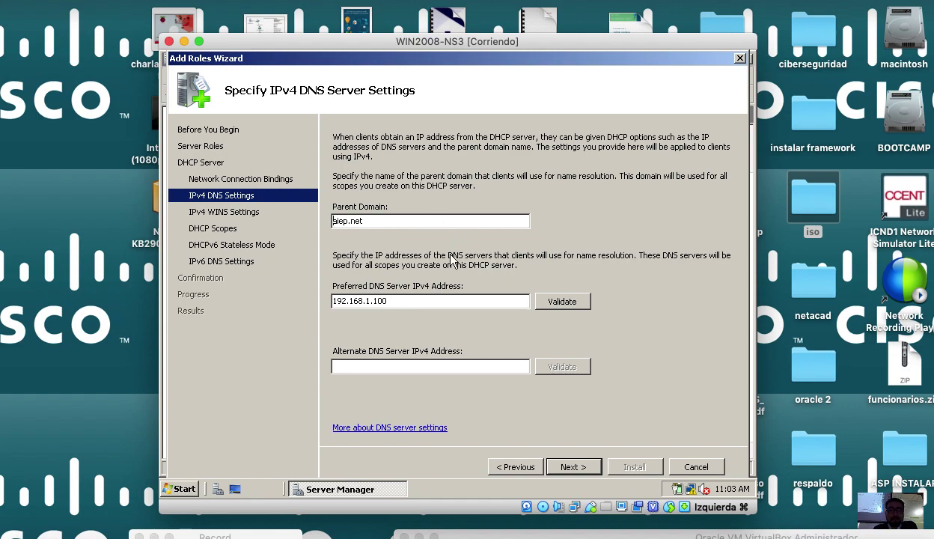
left_click(545, 298)
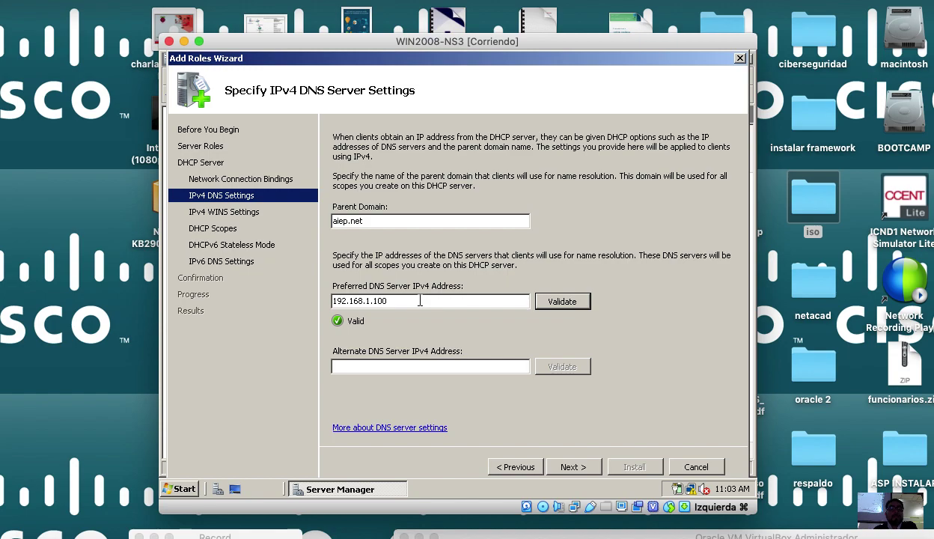
left_click_drag(438, 43, 417, 9)
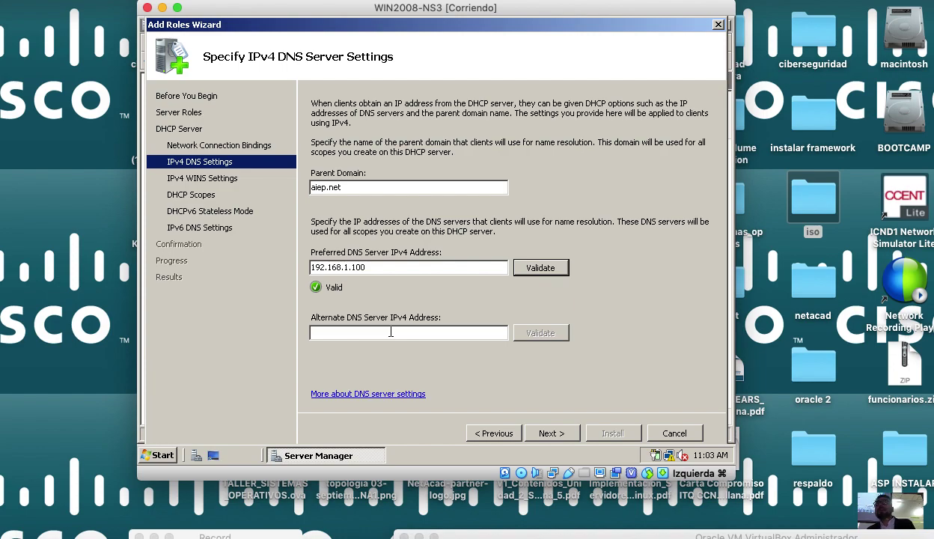
- Choose 'WINS is required' and enter 192.168.1.100 as preferred WINS server
left_click(552, 434)
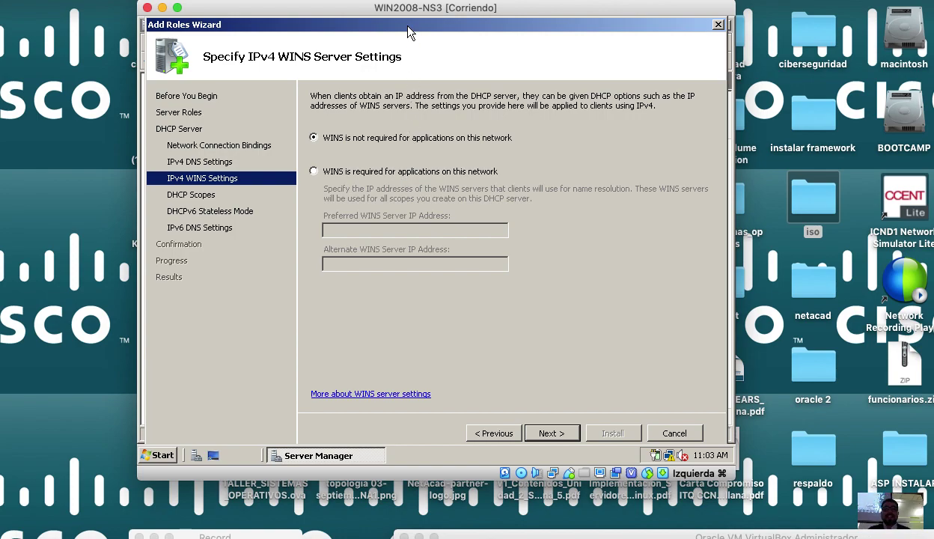
left_click_drag(405, 9, 411, 52)
left_click(363, 216)
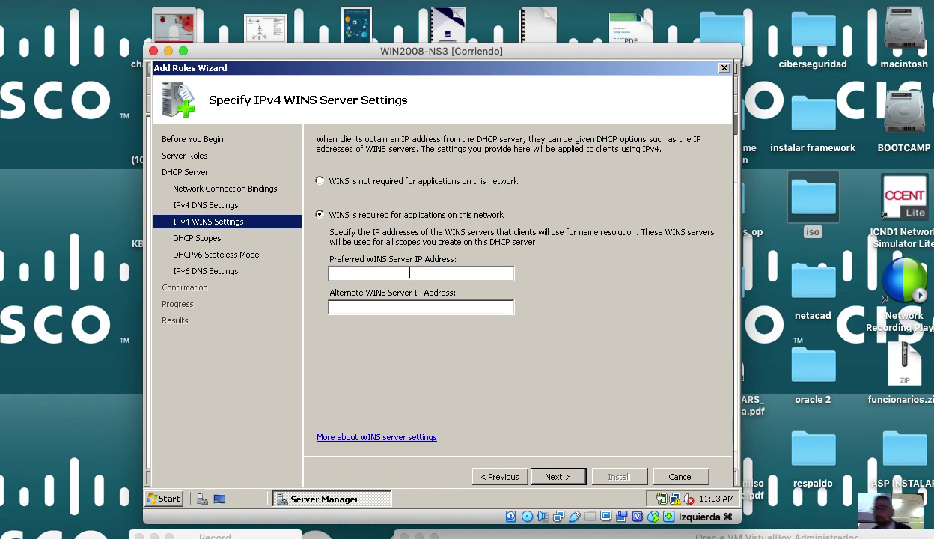
type("192.168.1.100")
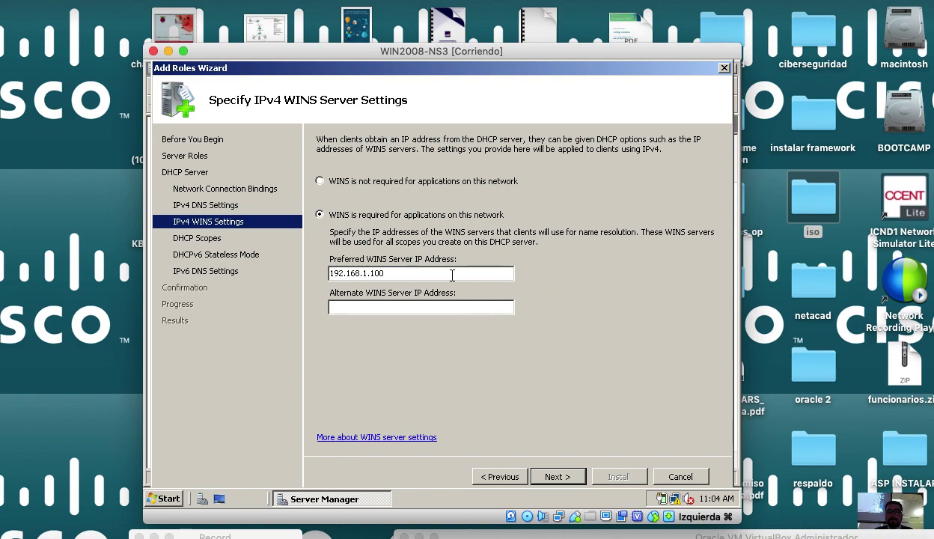
left_click_drag(442, 273, 308, 274)
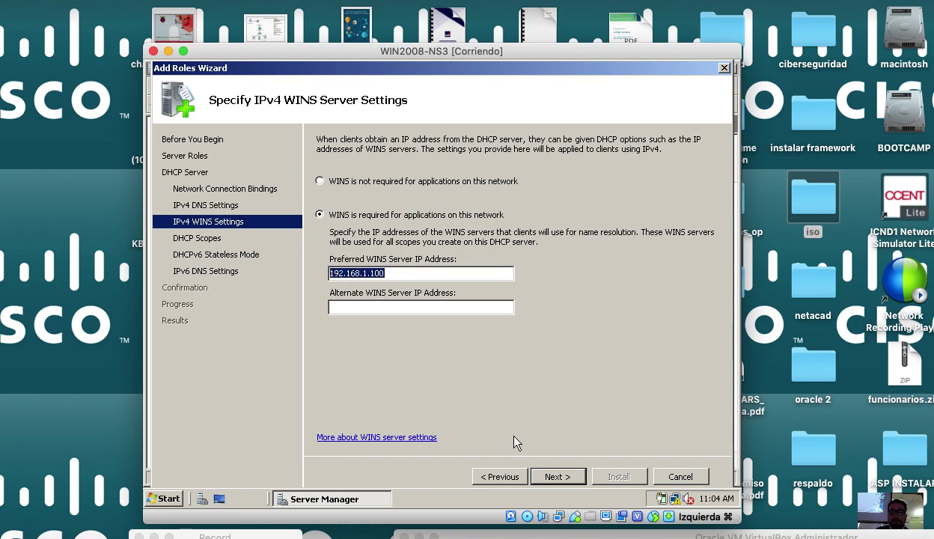
- Advance the Add Roles Wizard to the empty Add or Edit DHCP Scopes page
left_click(568, 483)
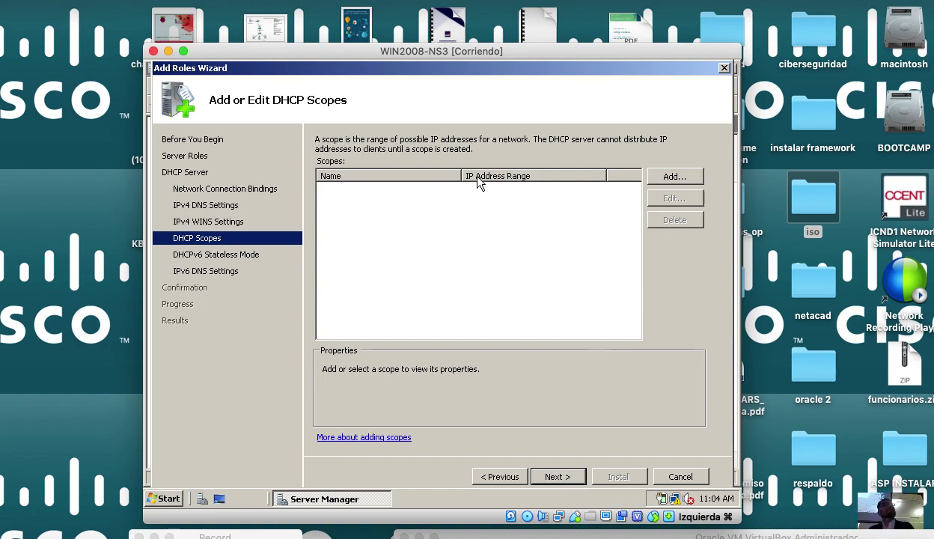
- Add a scope named aiep covering 192.168.1.101 to 192.168.1.152
left_click(673, 180)
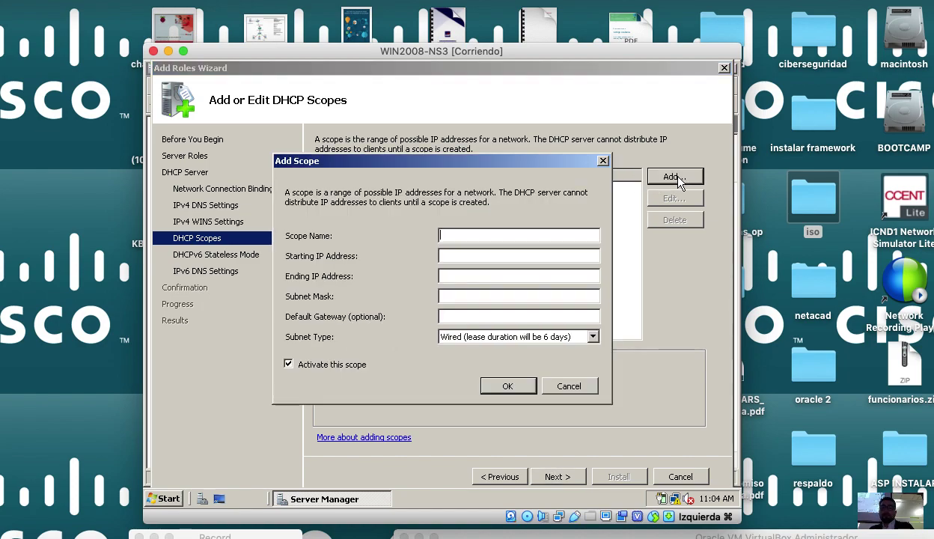
type("aiep")
left_click(488, 256)
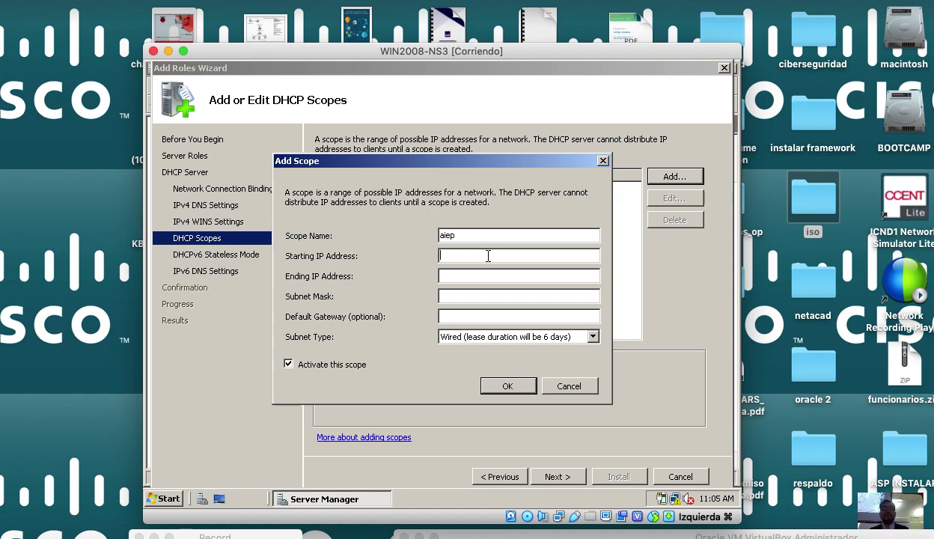
type("192")
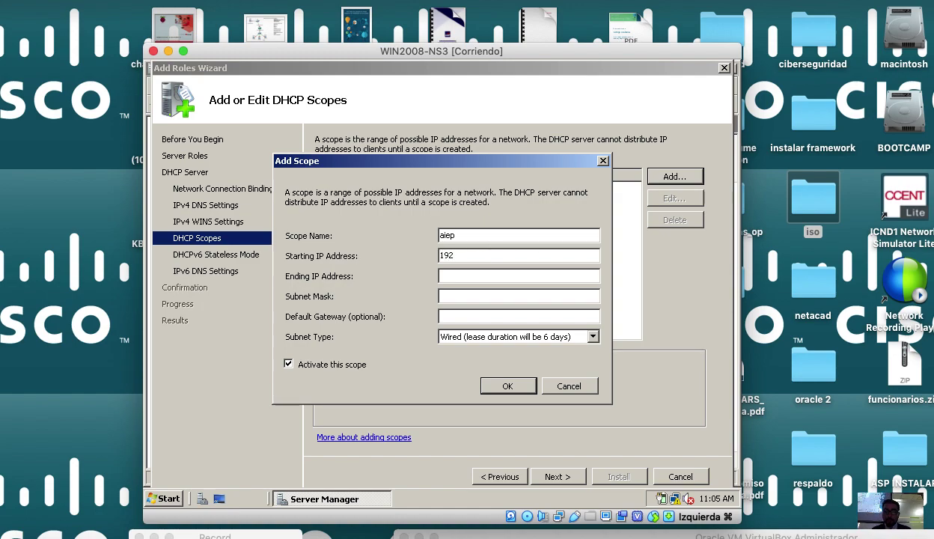
type(".168.1.101")
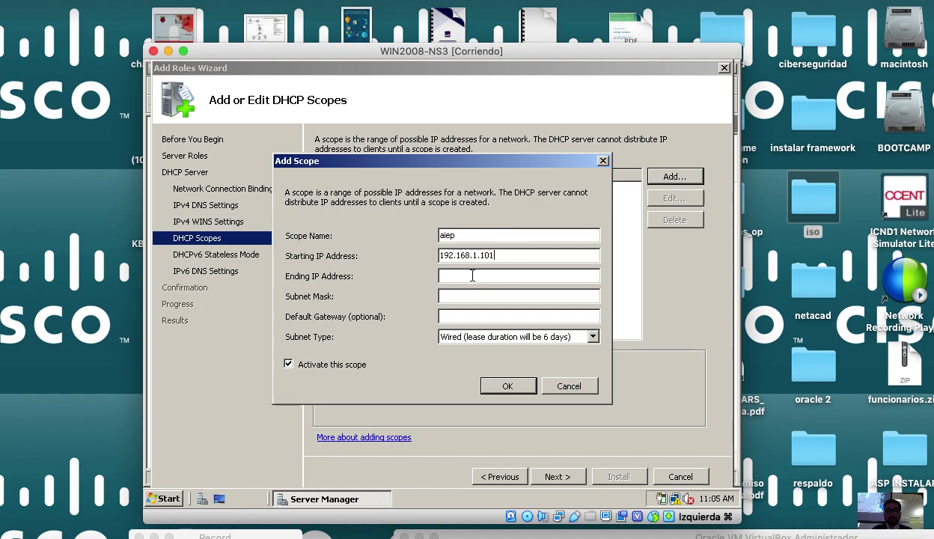
left_click(502, 275)
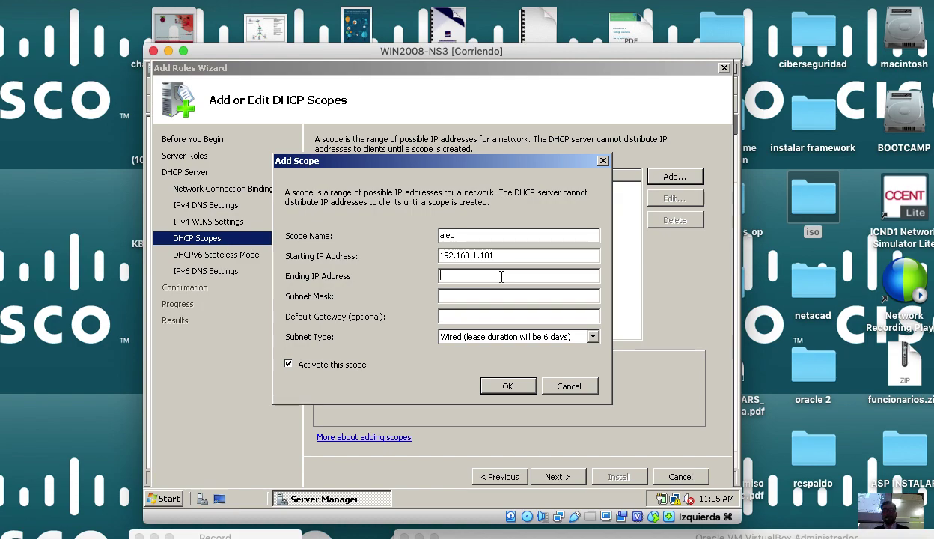
type("192.16")
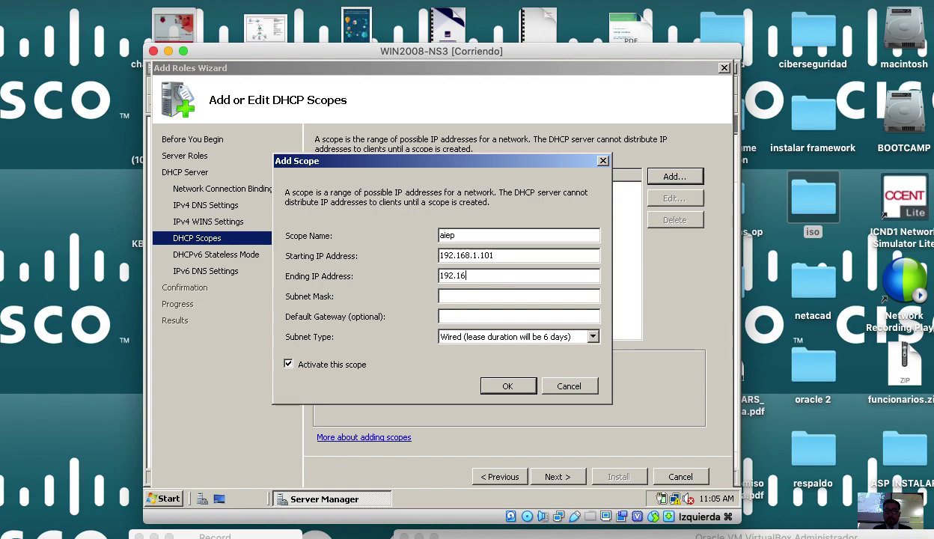
type("8.1.152")
- Give the scope subnet mask 255.255.255.0 and default gateway 192.168.1.1
left_click(507, 297)
type("255.255.255.0")
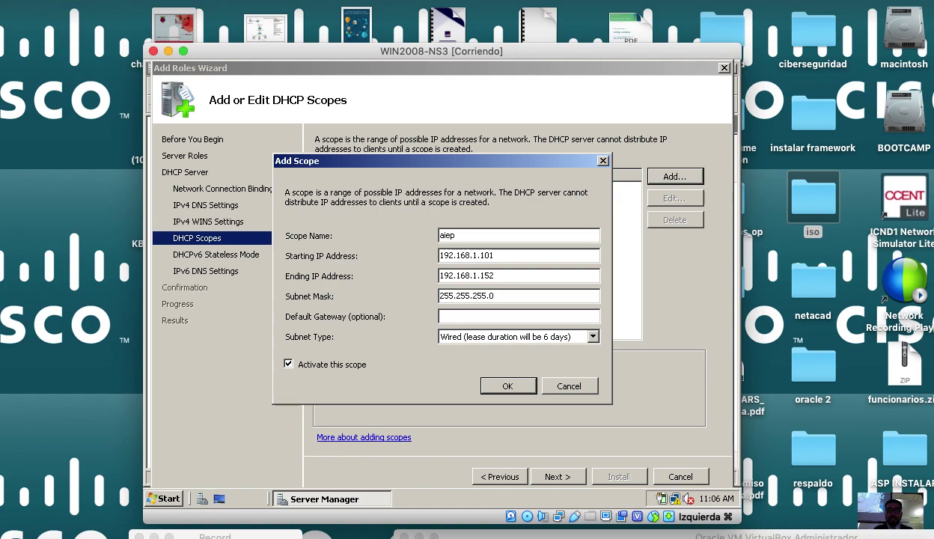
double_click(490, 293)
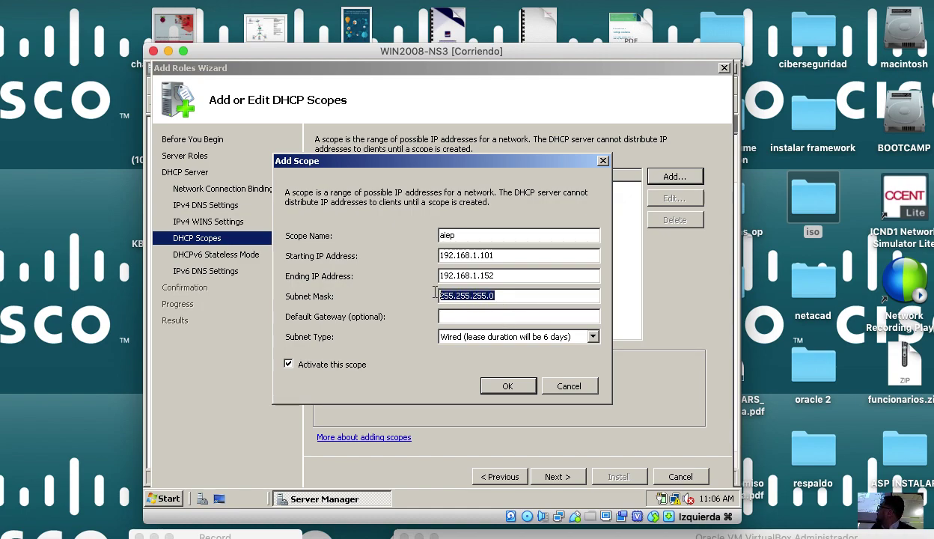
left_click(471, 316)
type("192.168.1.1")
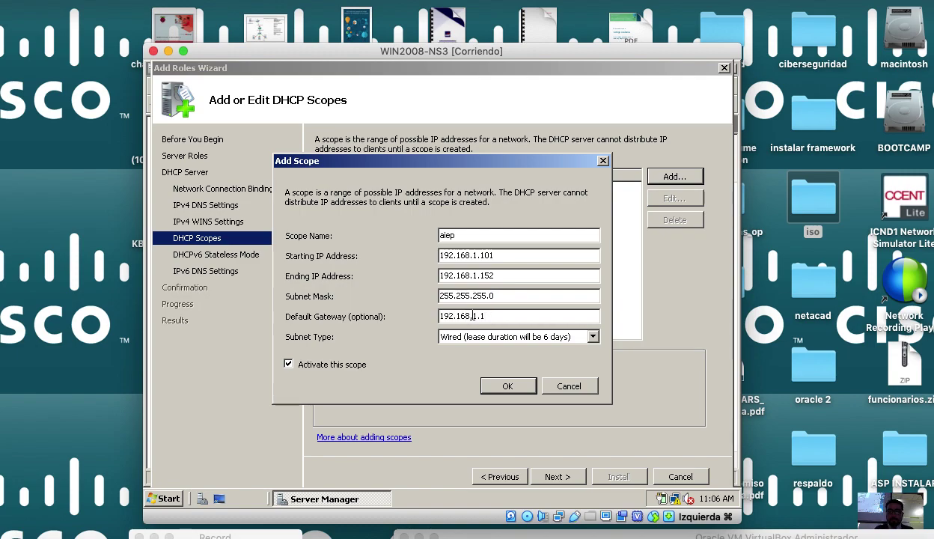
left_click(532, 337)
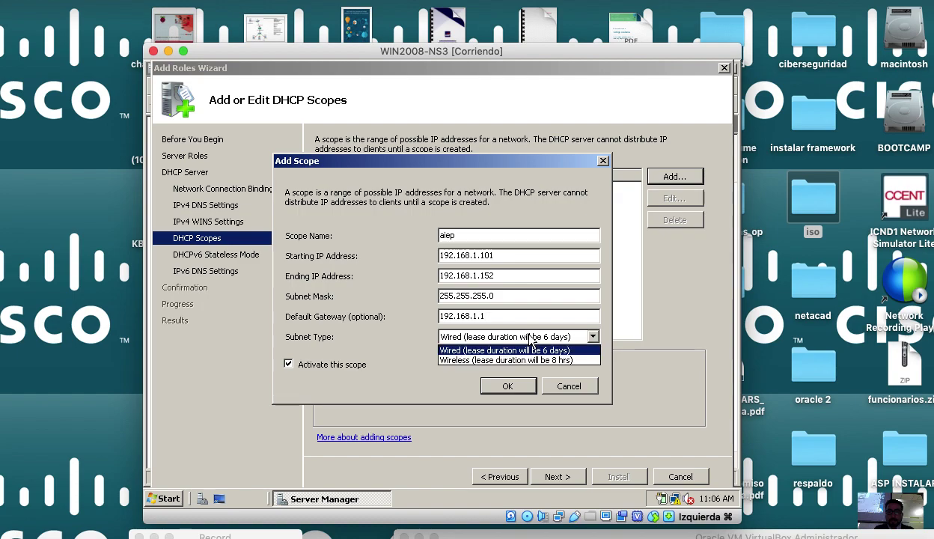
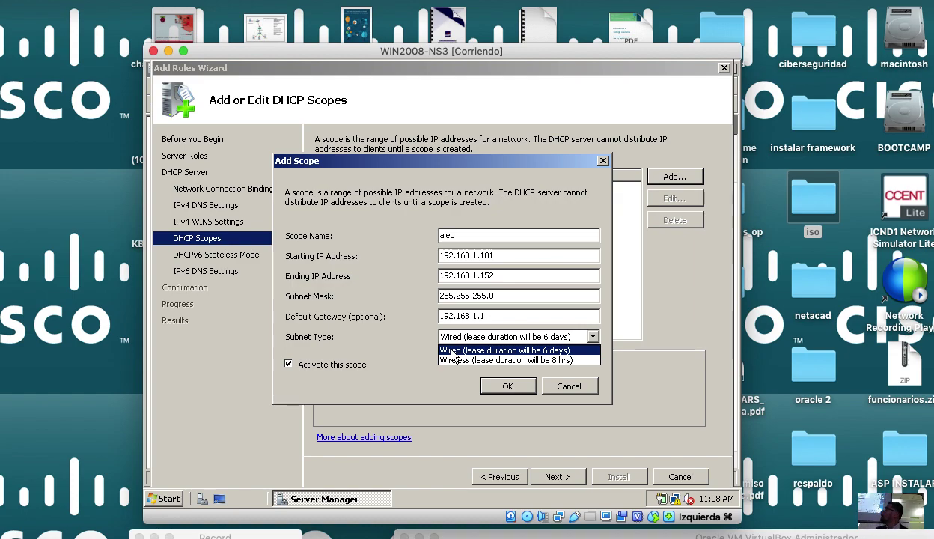
- Keep the aiep scope's subnet type as Wired (6-day lease) and save the scope
left_click(452, 350)
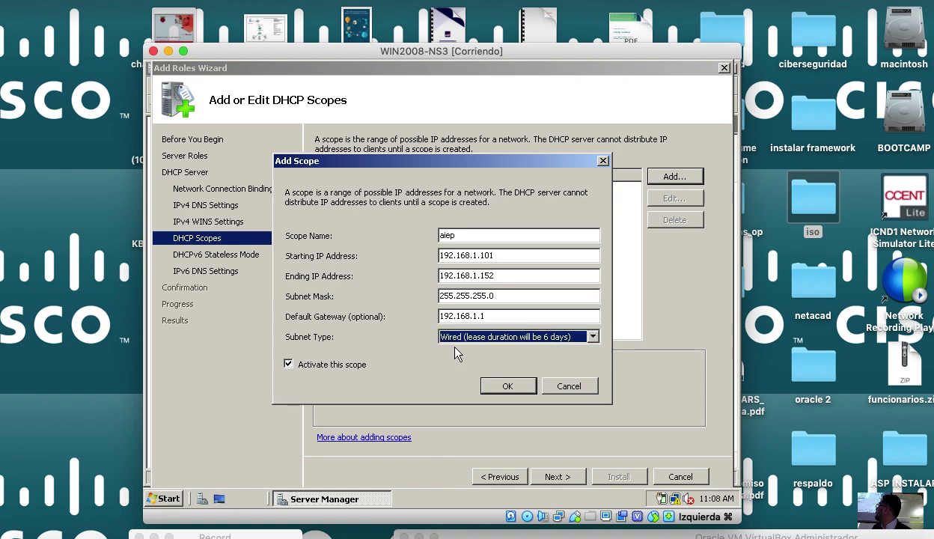
left_click(446, 337)
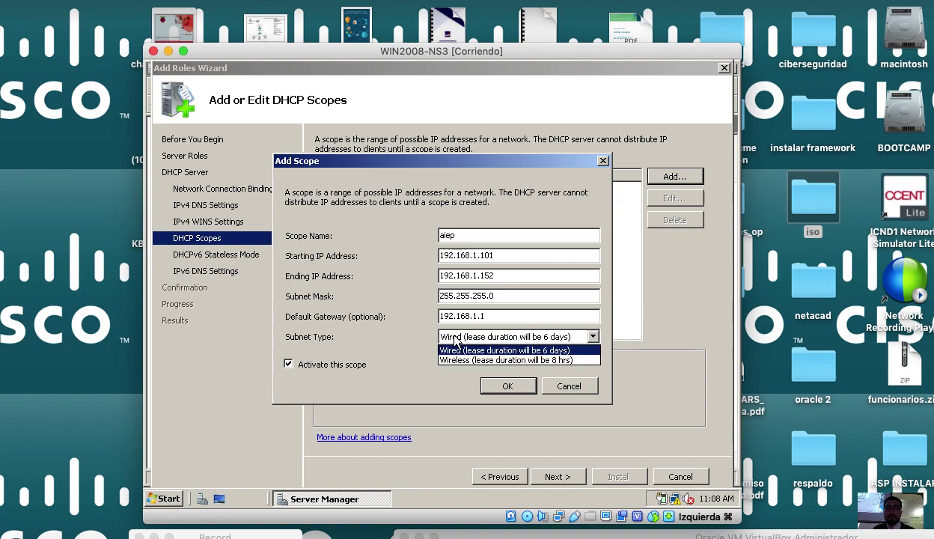
left_click(454, 351)
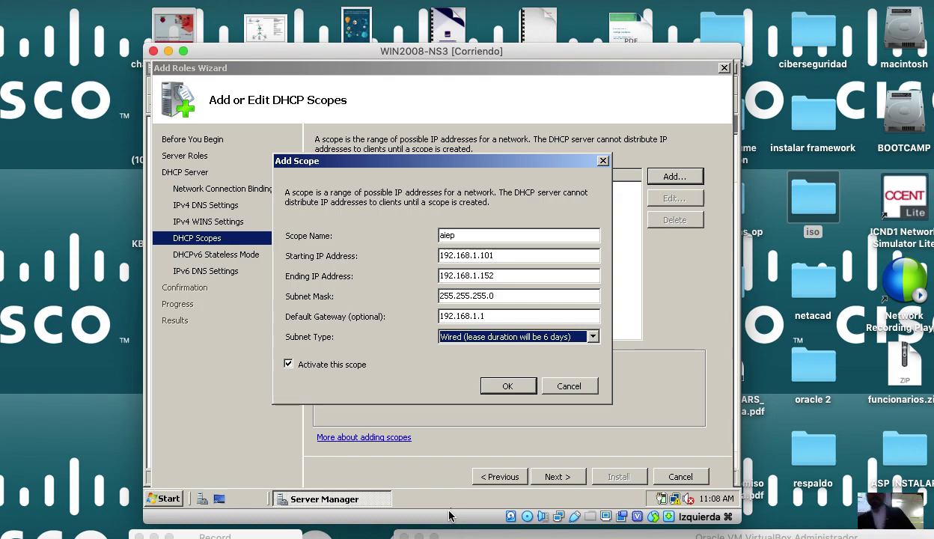
left_click(508, 387)
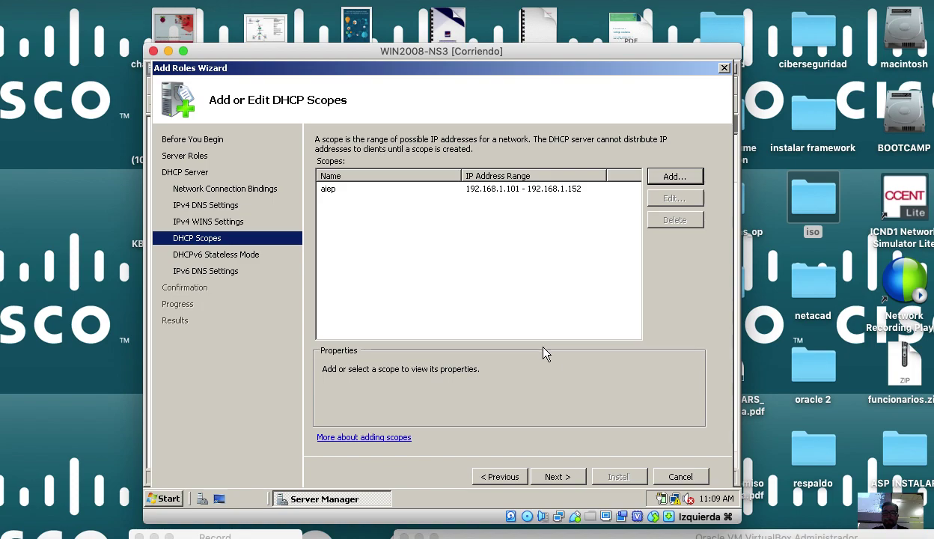
- Disable DHCPv6 stateless mode, then confirm and start installing the DHCP Server role
left_click(568, 481)
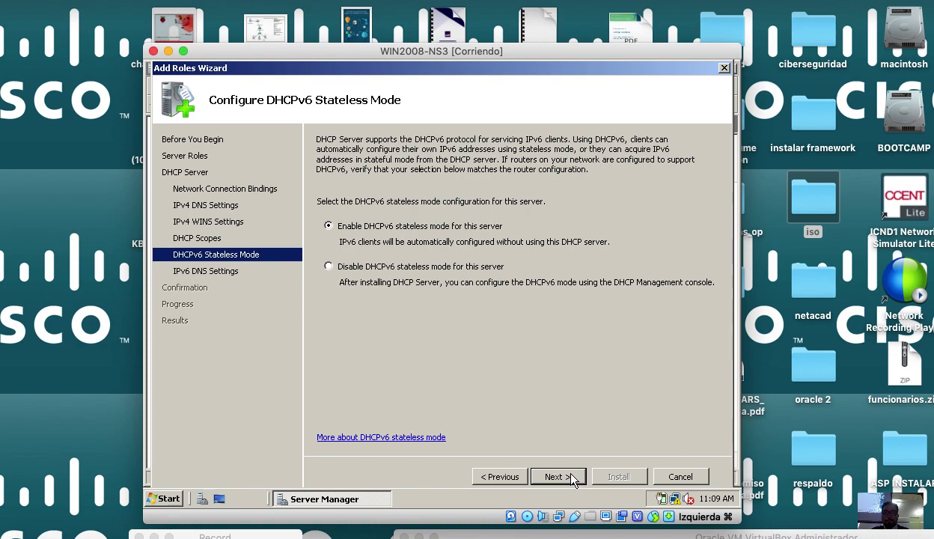
left_click(461, 268)
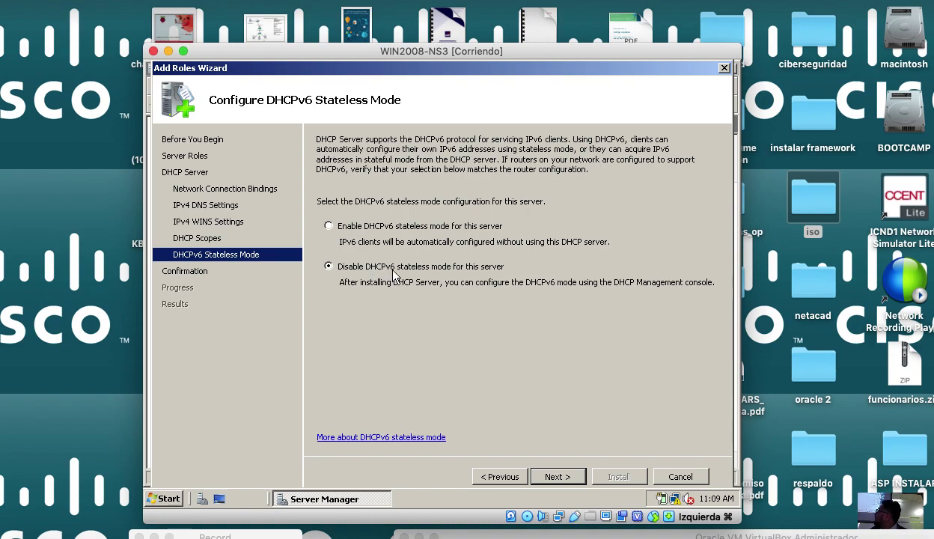
left_click(554, 477)
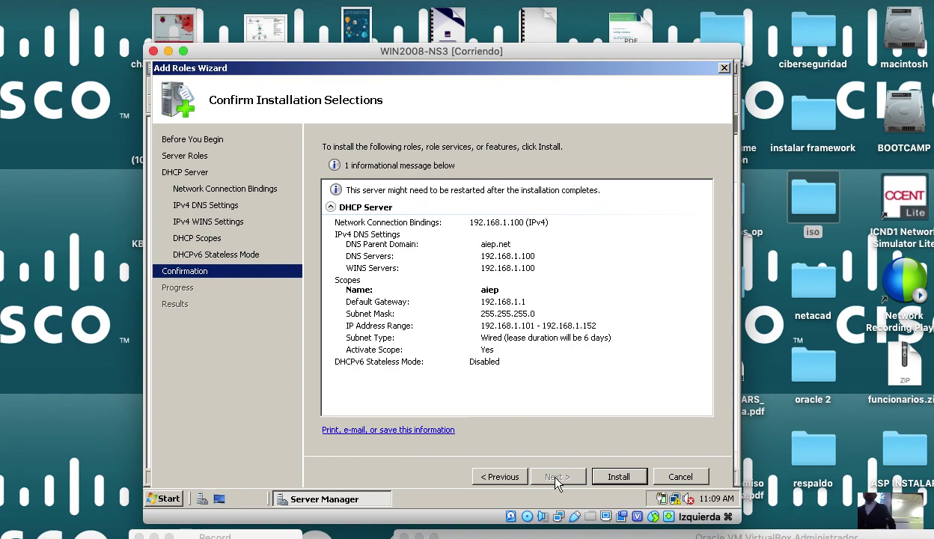
left_click(616, 477)
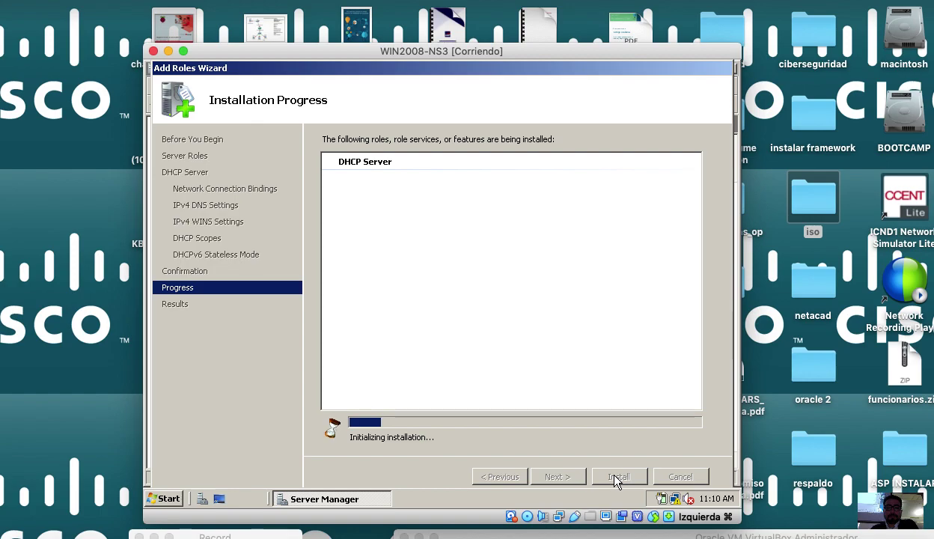
- Close the wizard once the DHCP Server role installation succeeds
left_click_drag(470, 53, 485, 29)
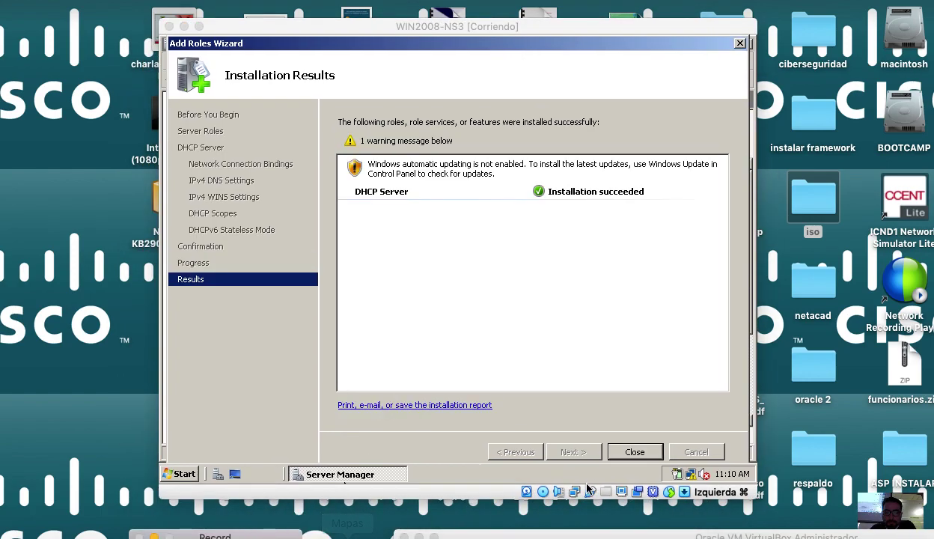
left_click(634, 454)
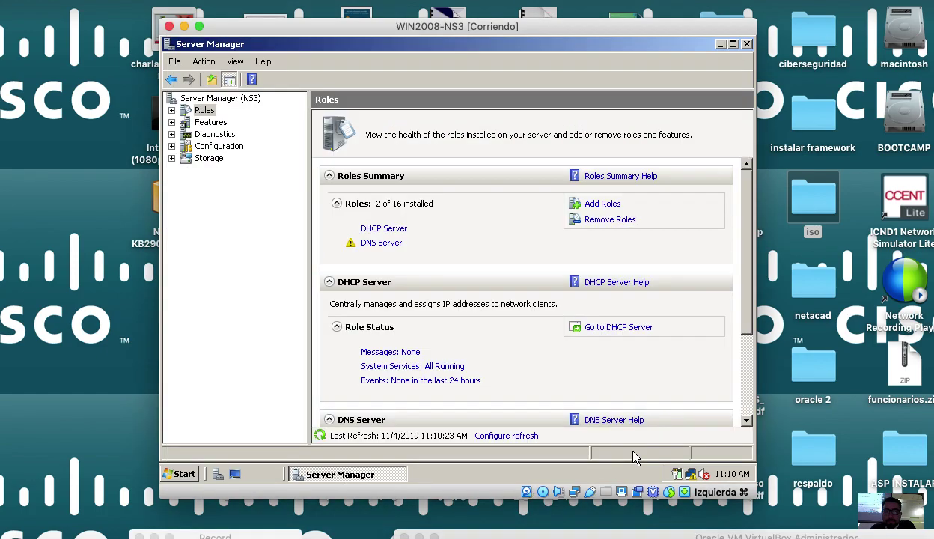
- Refresh the server and the DHCP Server role in Server Manager, then close Server Manager
right_click(215, 98)
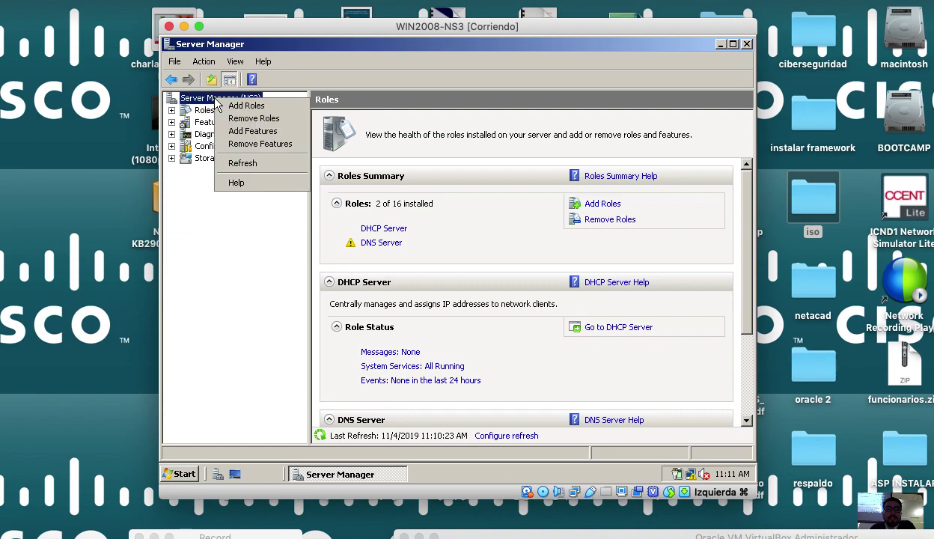
left_click(235, 164)
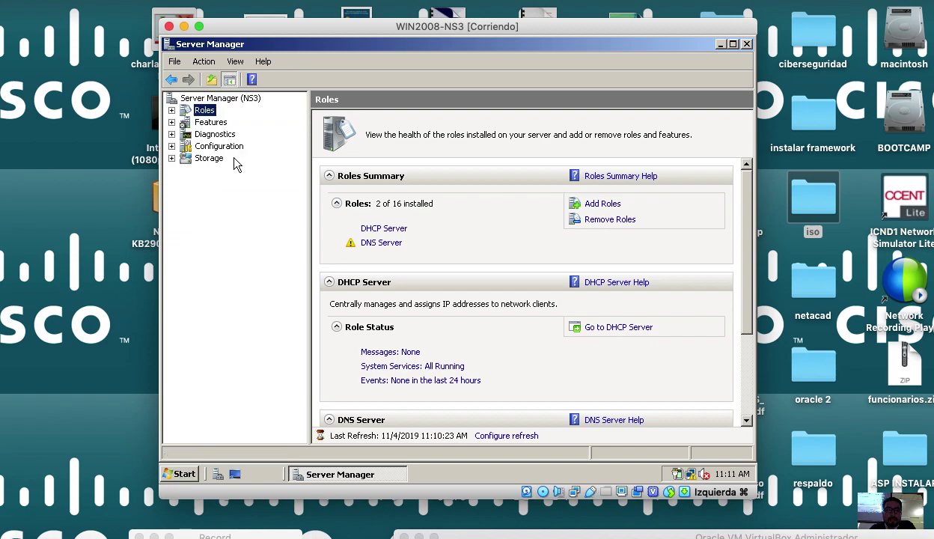
left_click(171, 110)
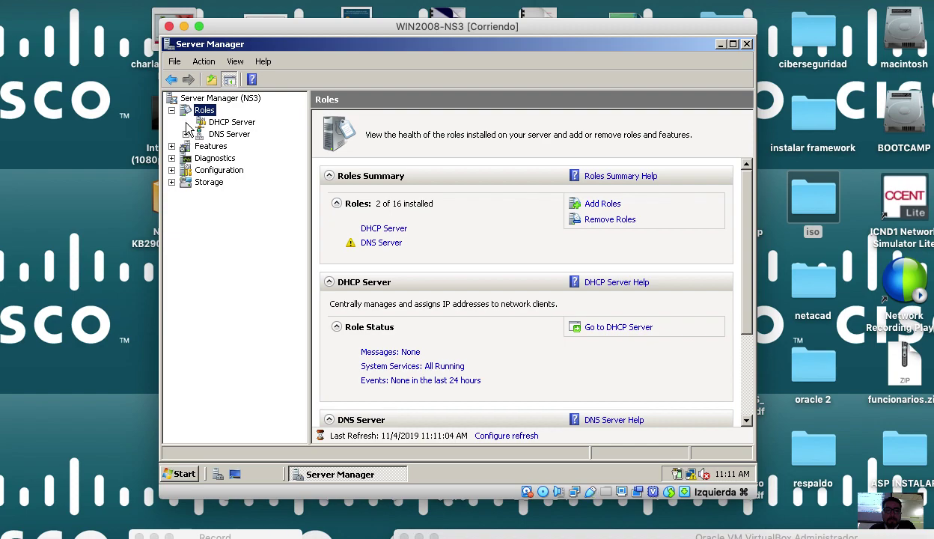
left_click(211, 124)
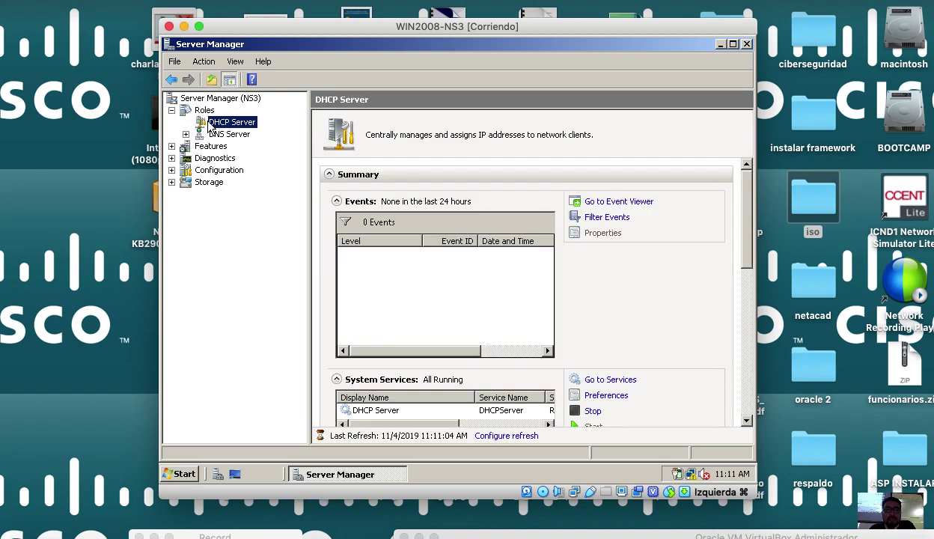
right_click(213, 123)
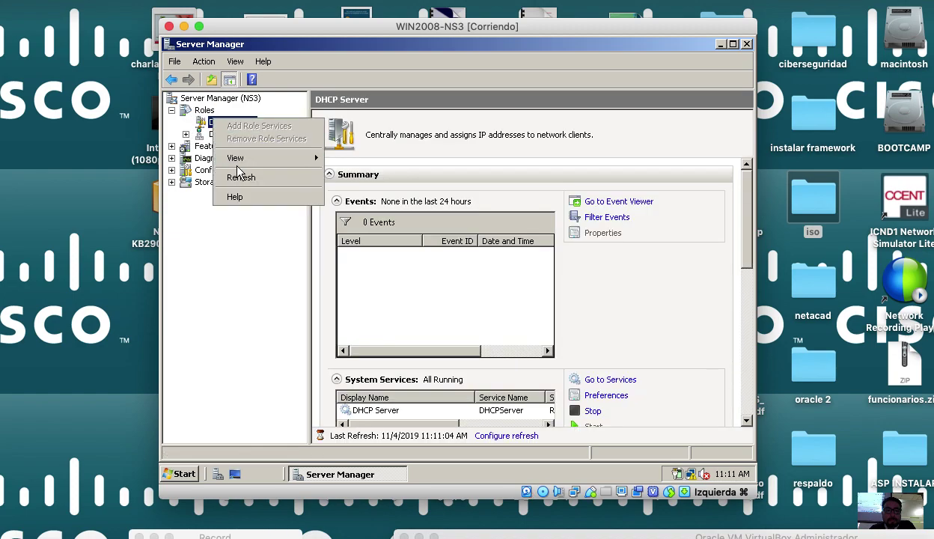
left_click(244, 177)
left_click(206, 111)
right_click(206, 111)
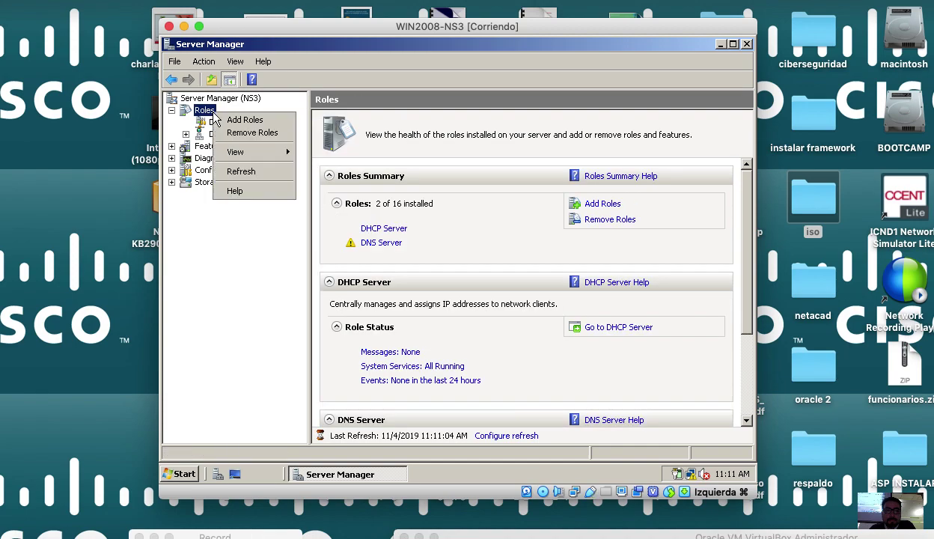
left_click(746, 44)
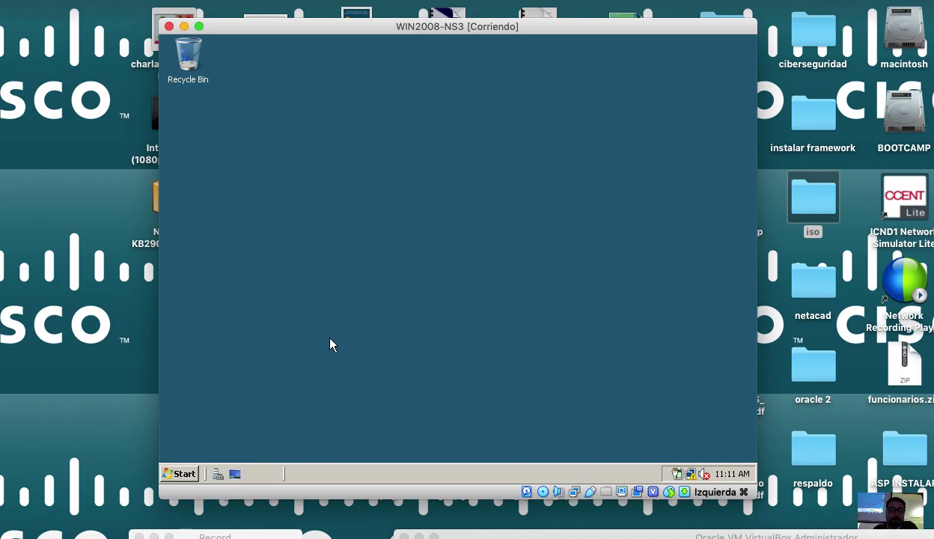
- Reopen Server Manager and show Address Leases under DHCP Server > ns3 > IPv4 > aiep scope
left_click(219, 474)
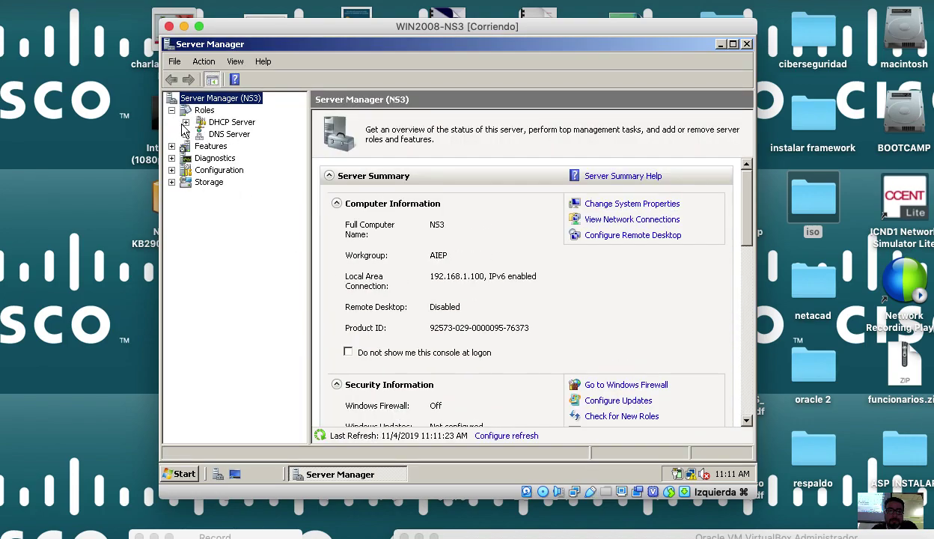
left_click(187, 123)
left_click(200, 134)
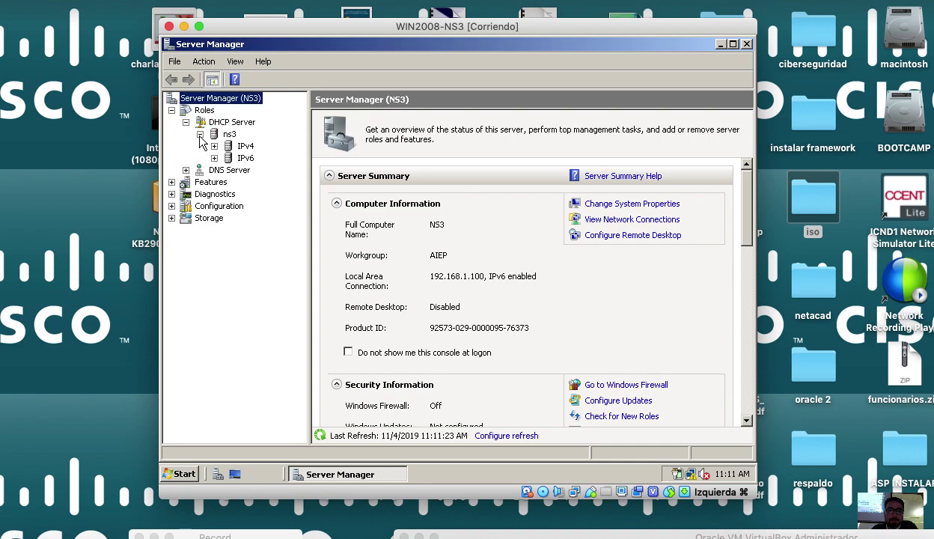
left_click(215, 146)
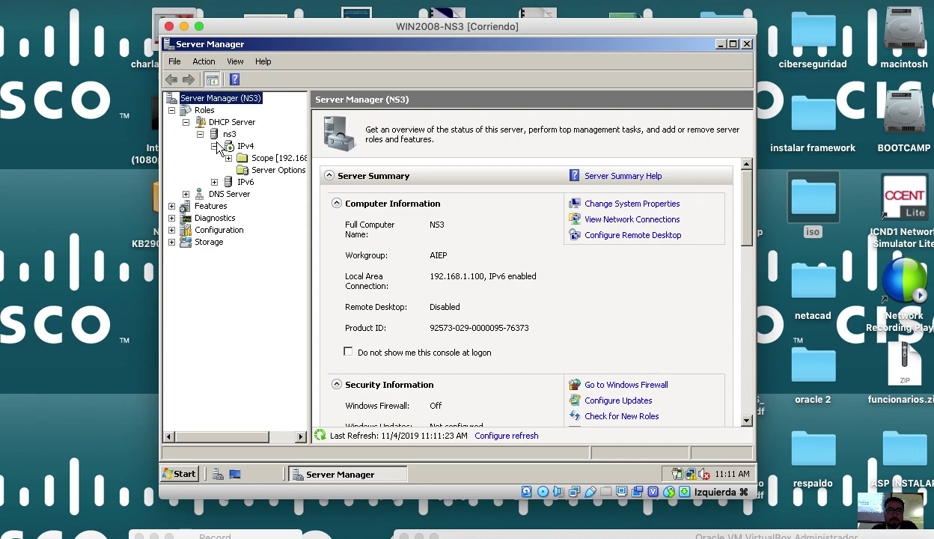
left_click_drag(309, 164, 402, 164)
left_click(229, 159)
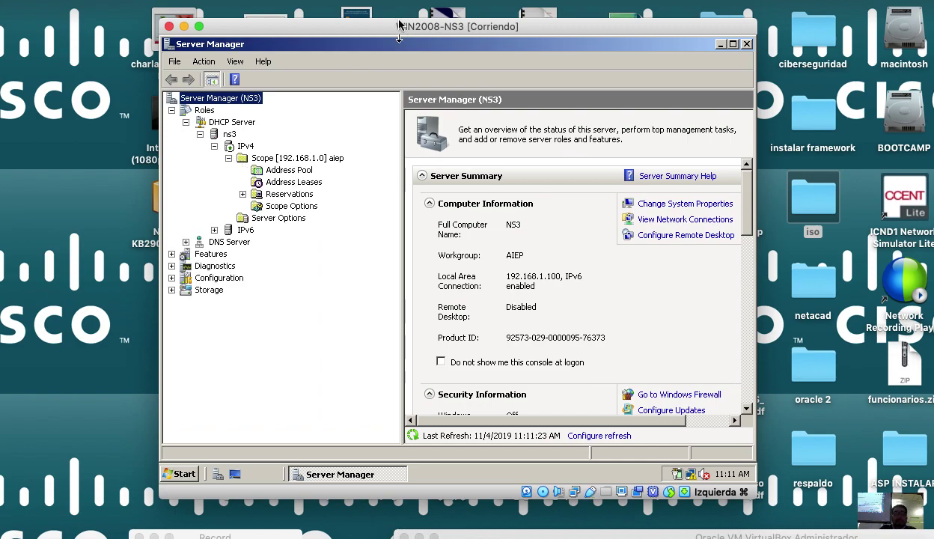
left_click_drag(395, 32, 389, 146)
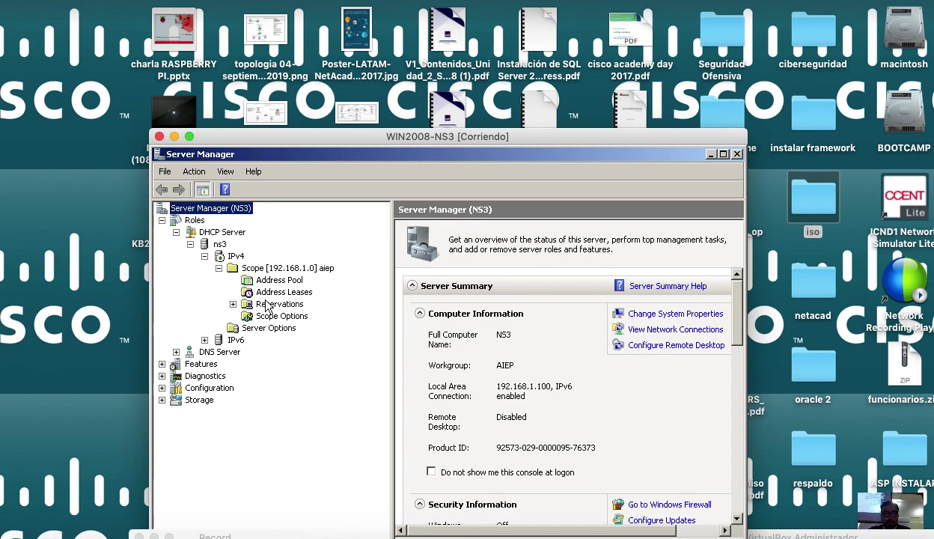
left_click(268, 293)
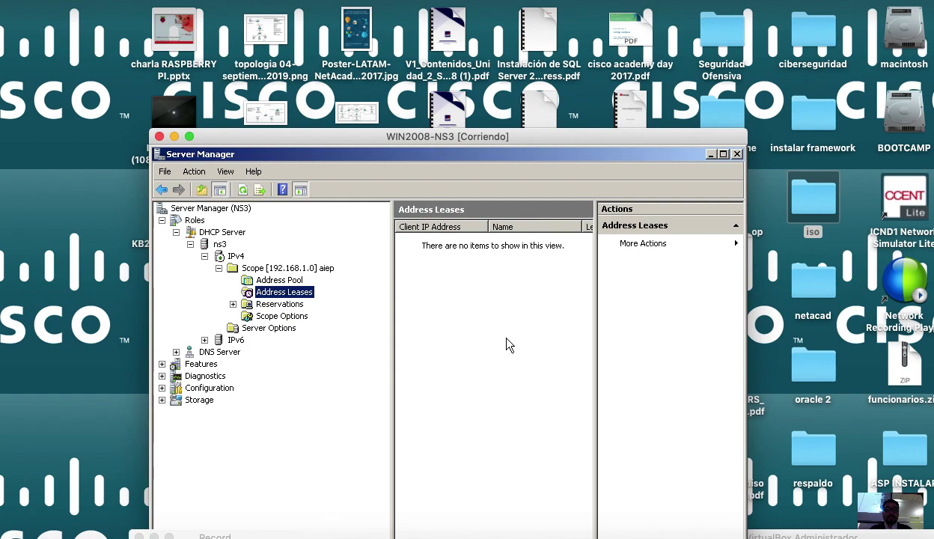
- Bring the VirtualBox Manager window into view beside the server
left_click_drag(408, 133, 530, 34)
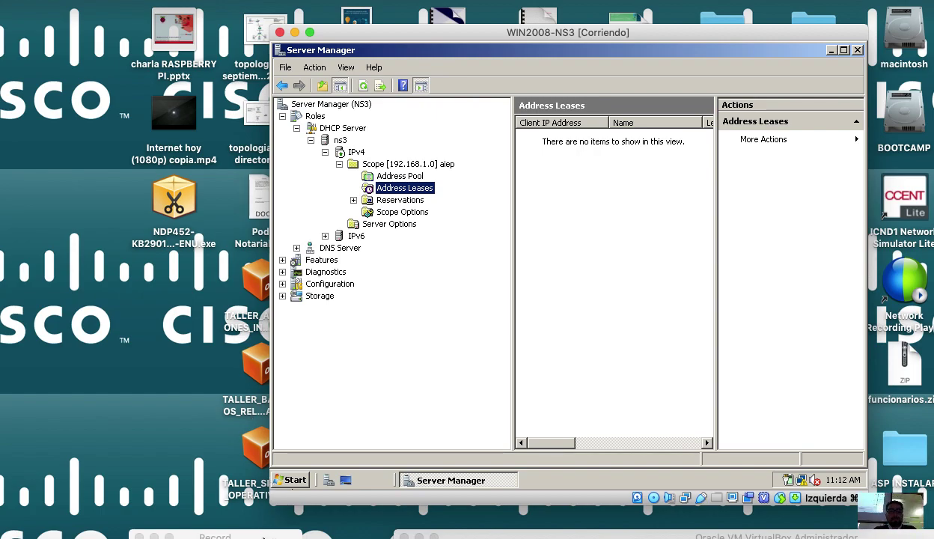
left_click(272, 536)
left_click_drag(354, 534, 355, 98)
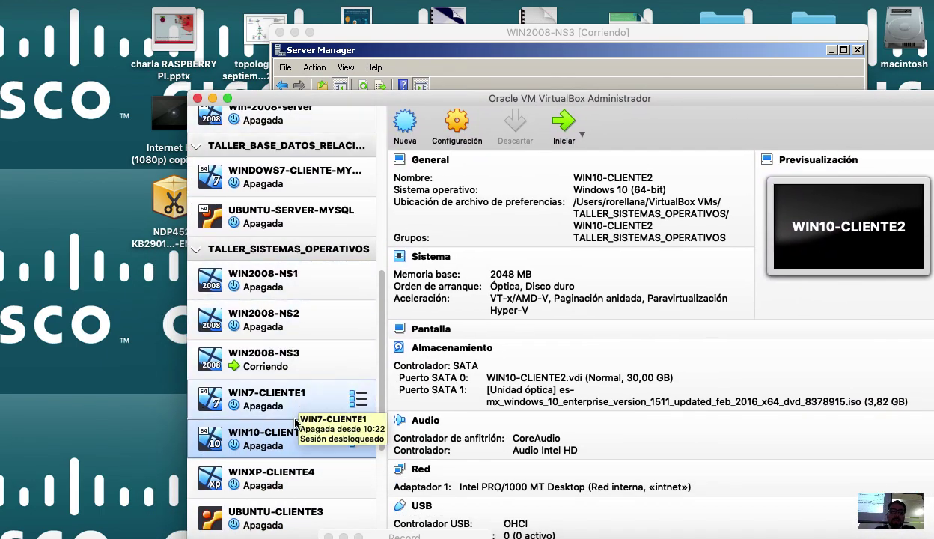
- Start WINXP-CLIENTE4 and arrange its window beside the WIN2008-NS3 server while it boots
left_click(281, 481)
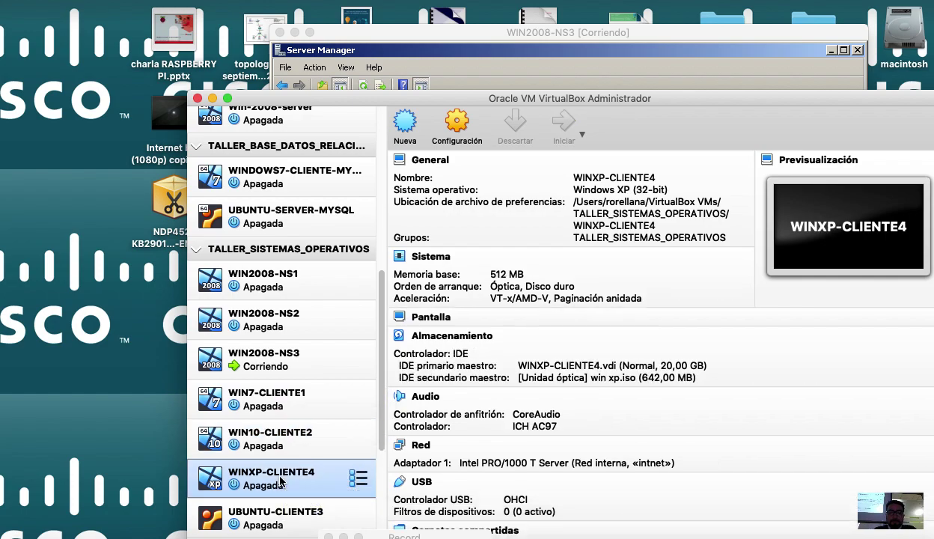
left_click_drag(564, 104, 592, 472)
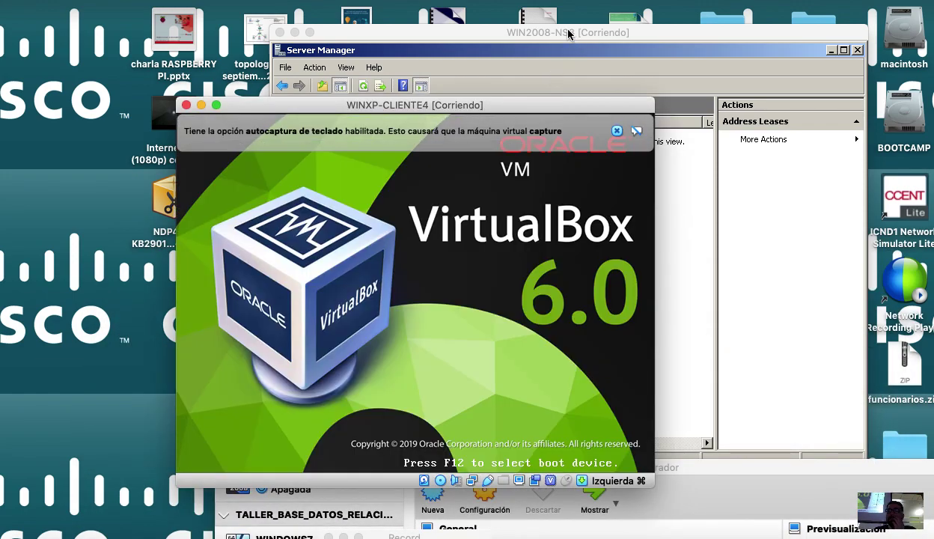
left_click_drag(569, 34, 635, 34)
left_click_drag(243, 111, 179, 182)
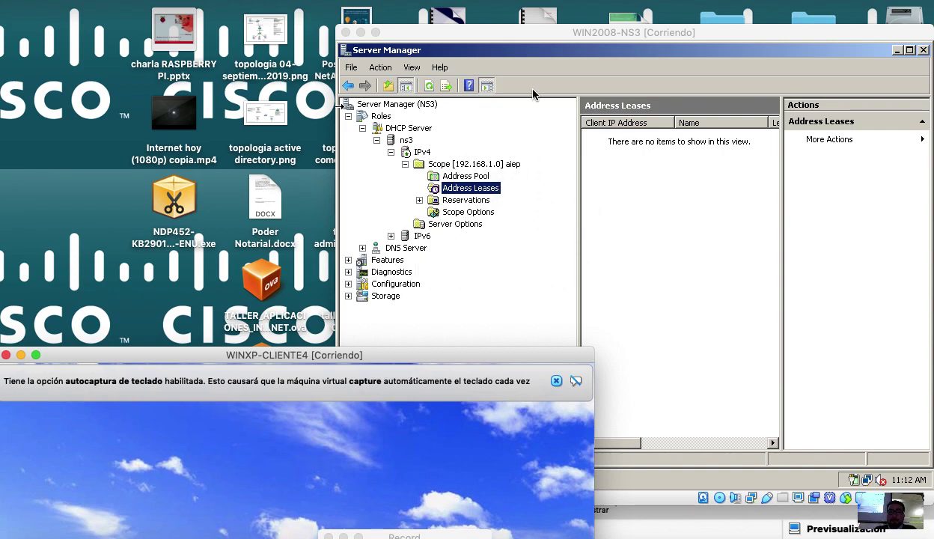
left_click_drag(512, 38, 344, 78)
left_click_drag(112, 352, 146, 72)
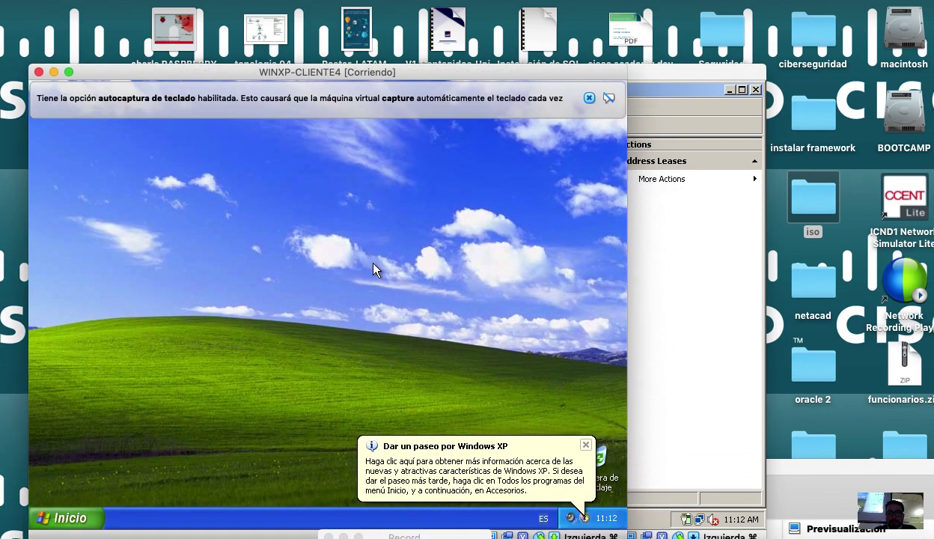
left_click_drag(496, 70, 632, 75)
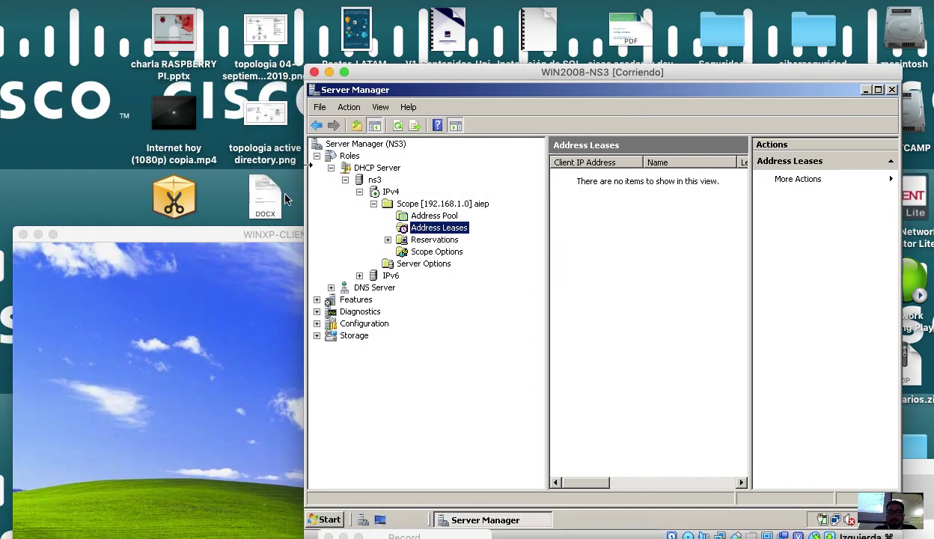
left_click_drag(220, 242, 305, 63)
left_click_drag(604, 67, 628, 23)
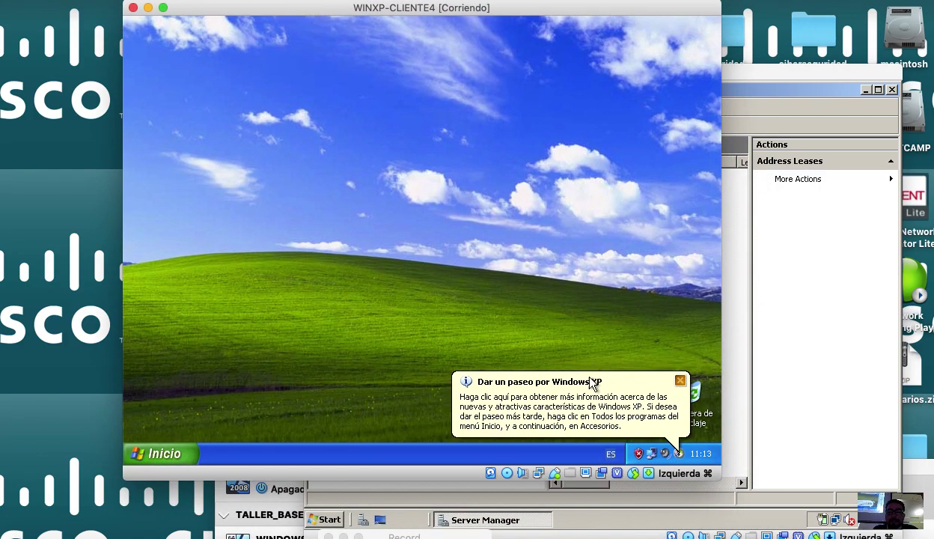
- Confirm the XP client's Adapter 1 uses internal network intnet and save the network settings
left_click(539, 474)
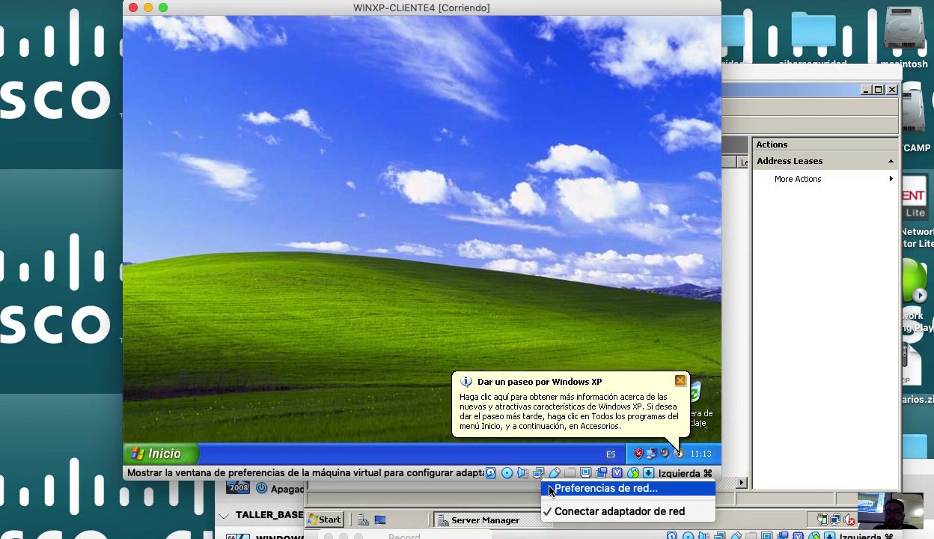
left_click(560, 492)
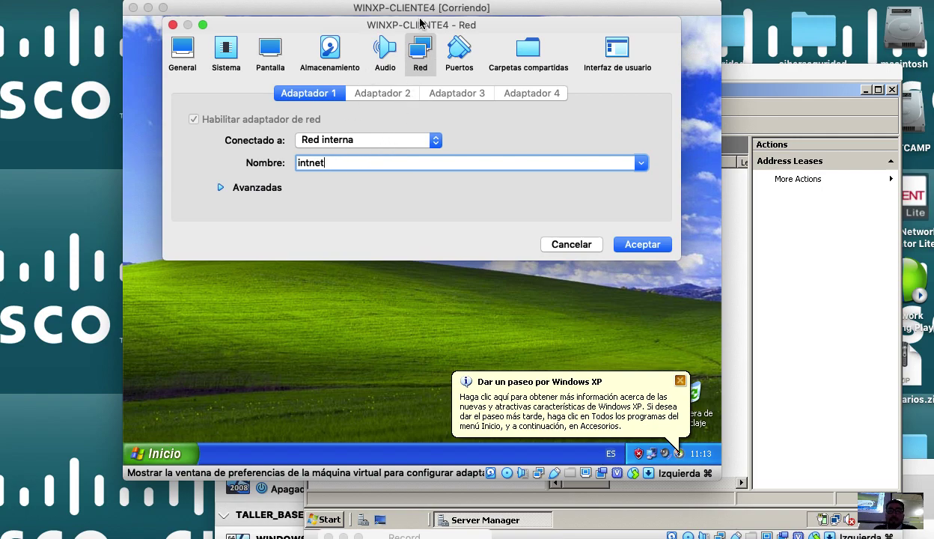
left_click_drag(412, 8, 417, 81)
left_click(241, 185)
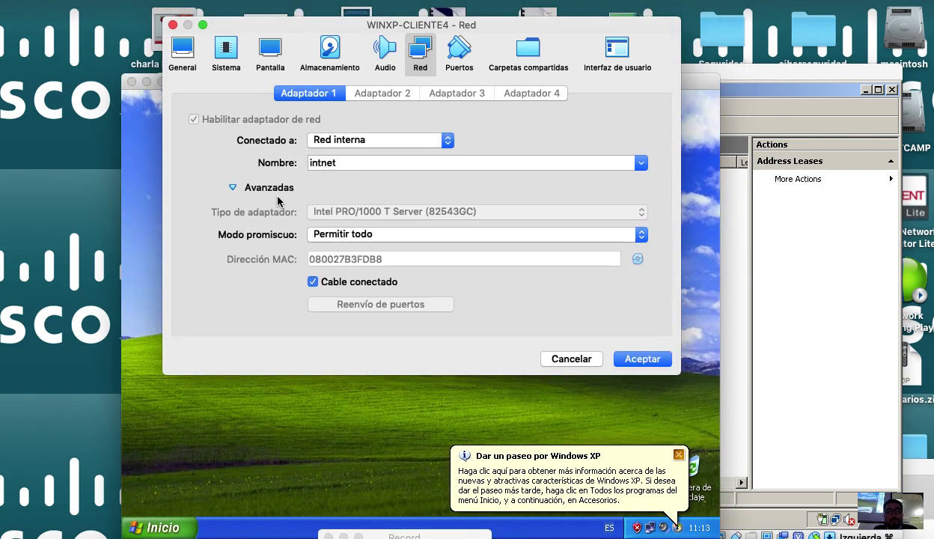
left_click(622, 365)
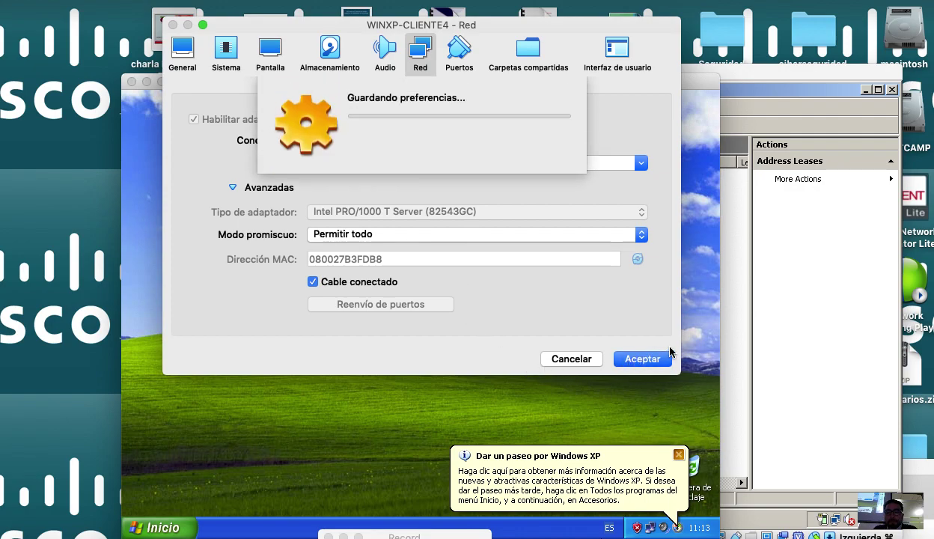
left_click_drag(581, 86, 502, 10)
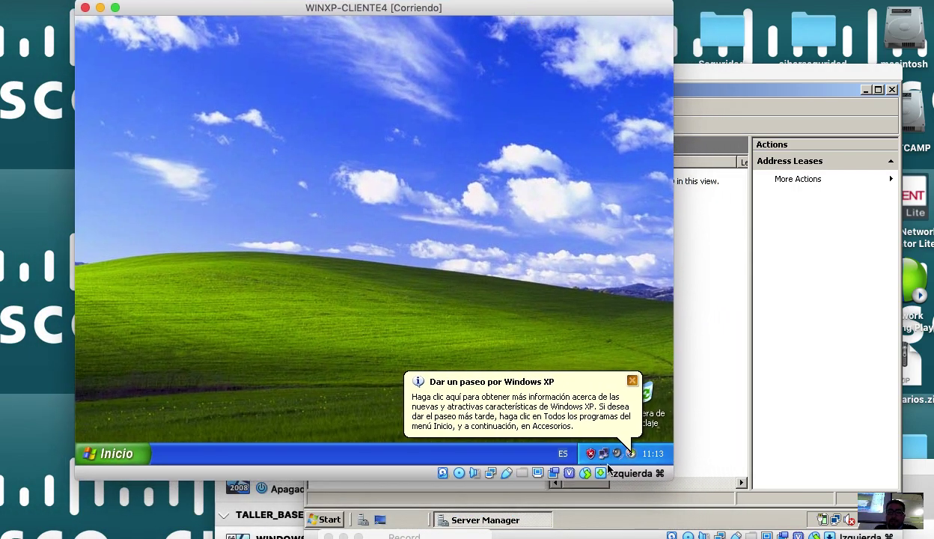
- Dismiss the XP notifications and open the properties of Conexión de área local
left_click(632, 381)
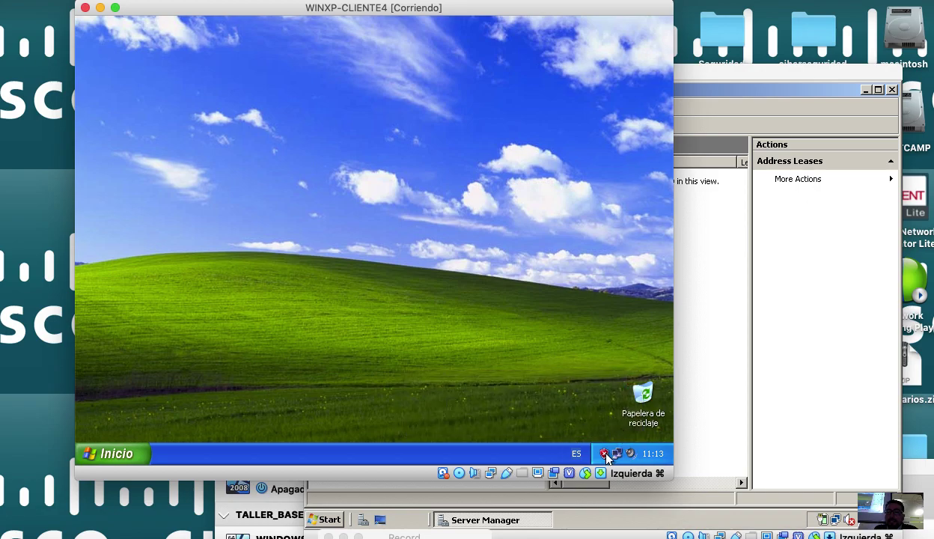
left_click(605, 390)
right_click(617, 454)
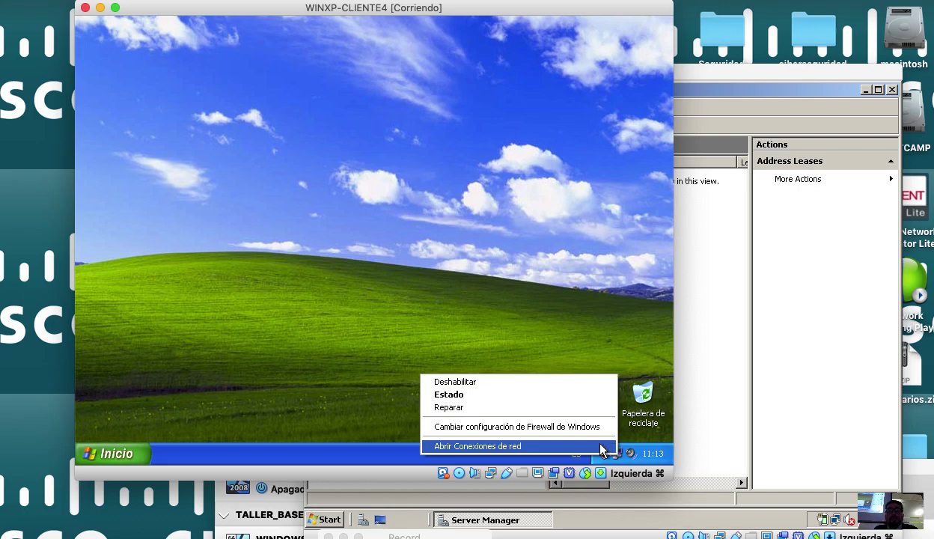
left_click(602, 448)
right_click(377, 217)
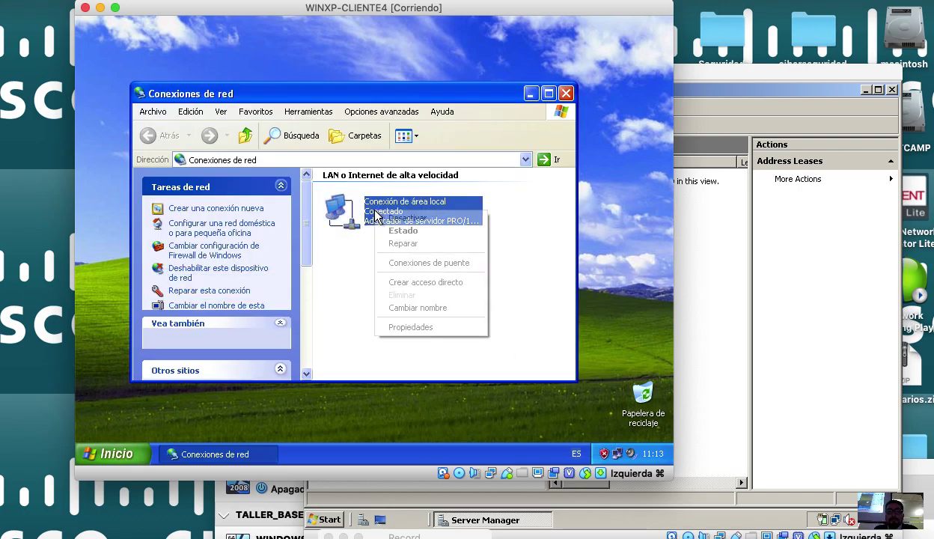
left_click(427, 328)
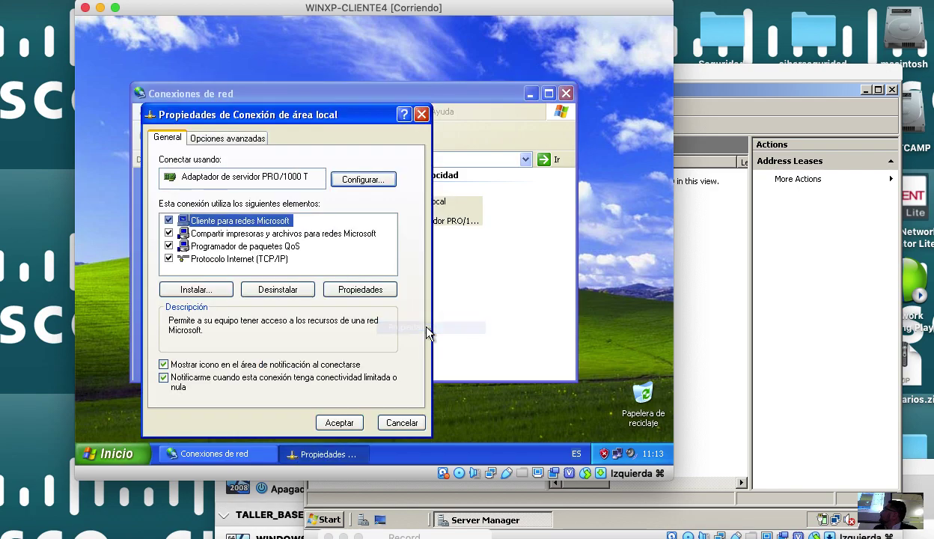
- Set Protocolo Internet (TCP/IP) to obtain IP and DNS automatically and accept
left_click_drag(363, 95, 575, 194)
left_click_drag(316, 109, 411, 93)
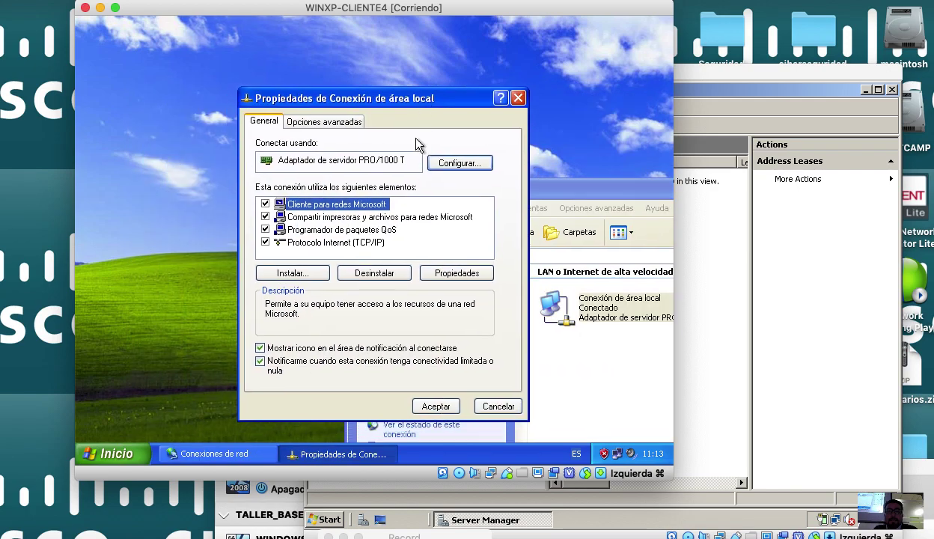
left_click(372, 242)
left_click(434, 271)
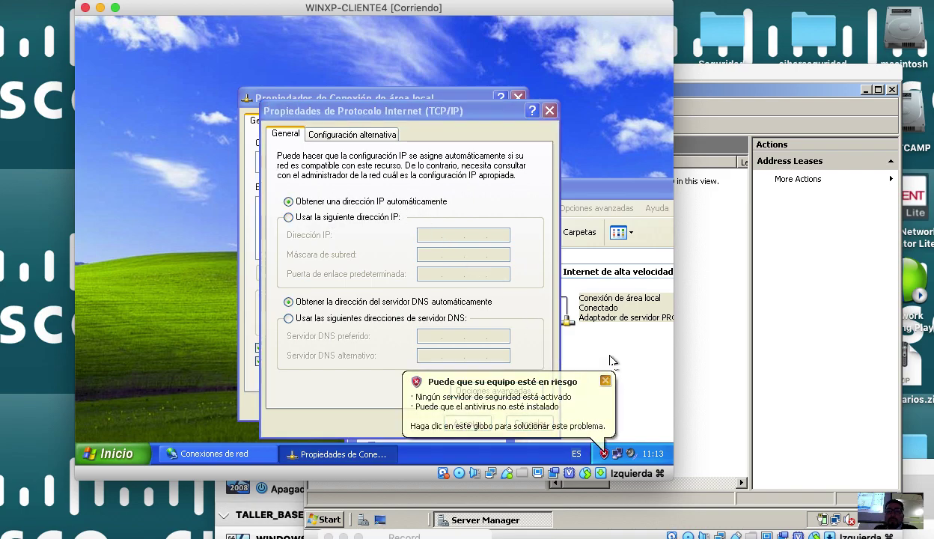
left_click(605, 380)
left_click(491, 416)
left_click(438, 406)
left_click_drag(438, 9, 605, 26)
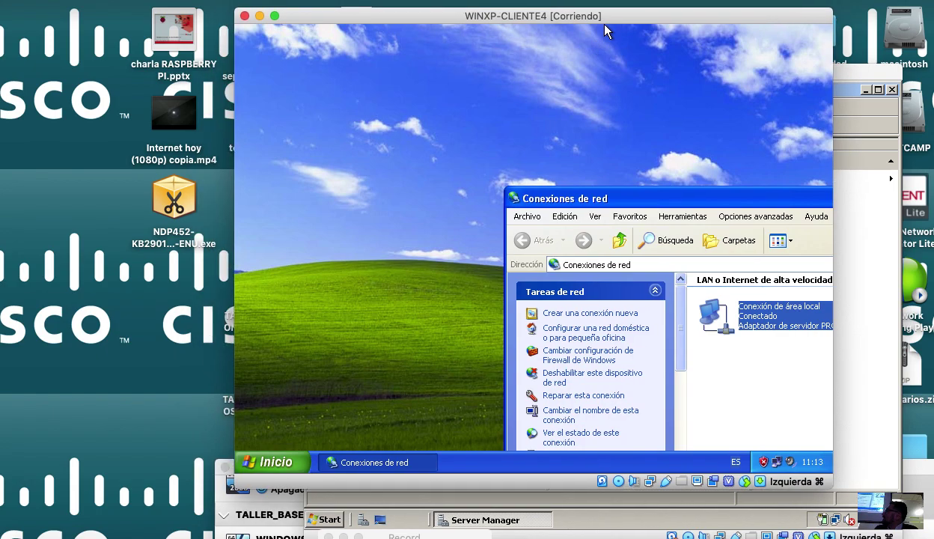
- Launch the command prompt by running cmd from the Start menu's Run box
left_click(276, 462)
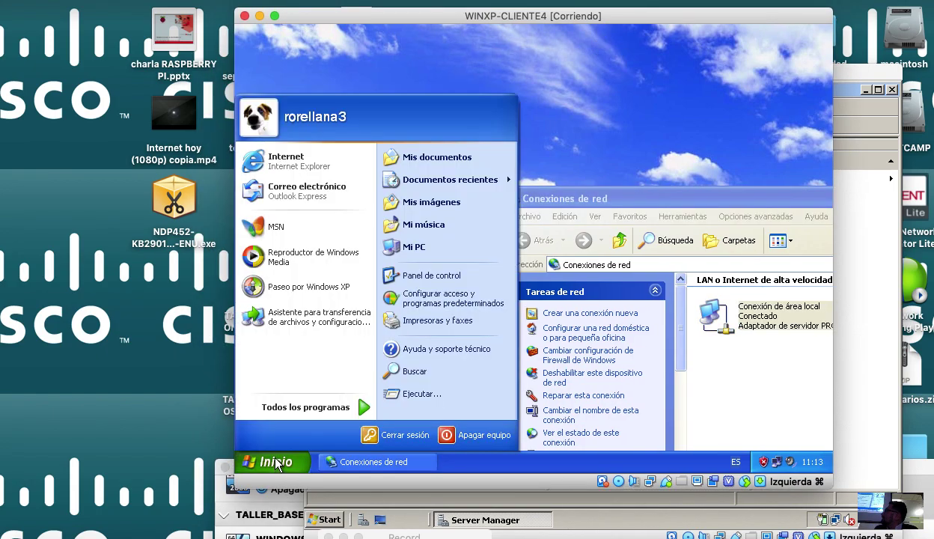
left_click(418, 394)
type("cm")
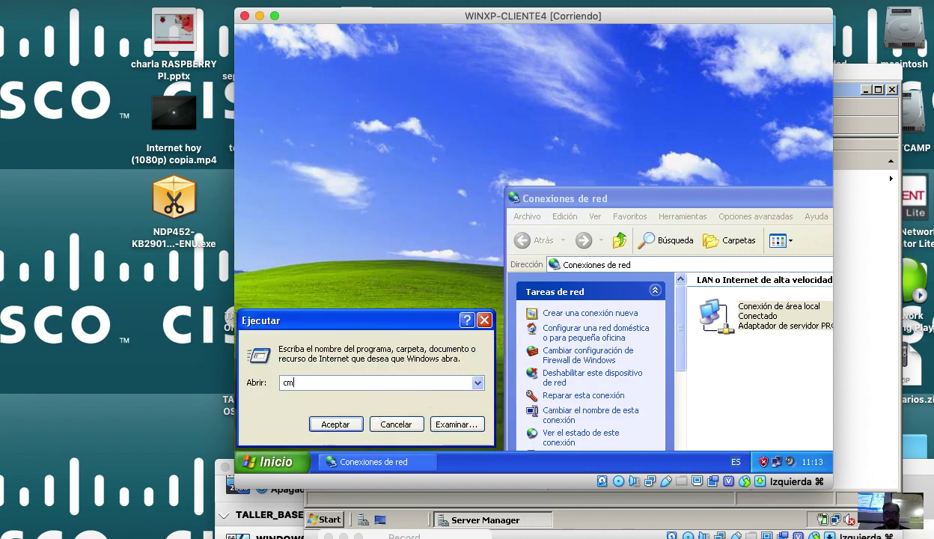
type("d")
key("Return")
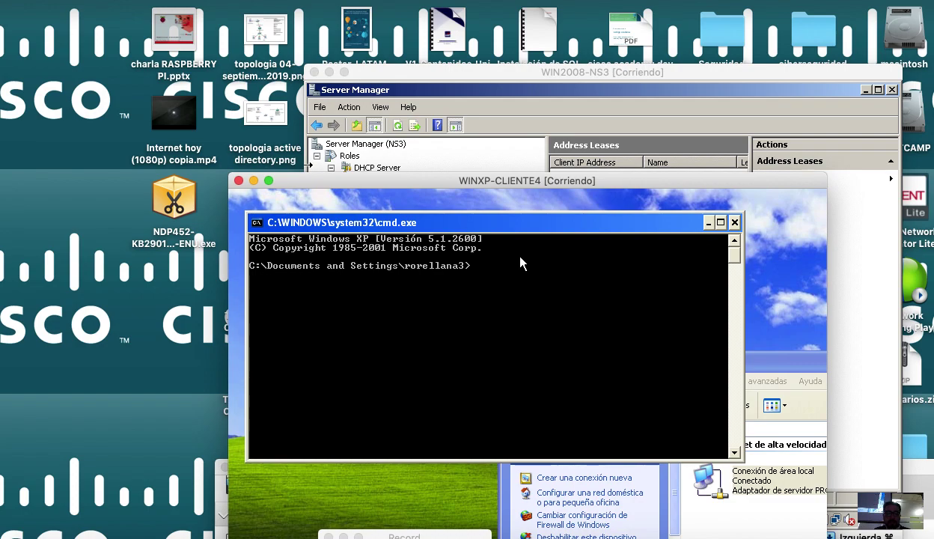
- Move the command prompt to the root of drive C and clear the screen
type("cd")
key("BackSpace")
key("BackSpace")
key("BackSpace")
type("cd /")
key("Return")
type("cd ")
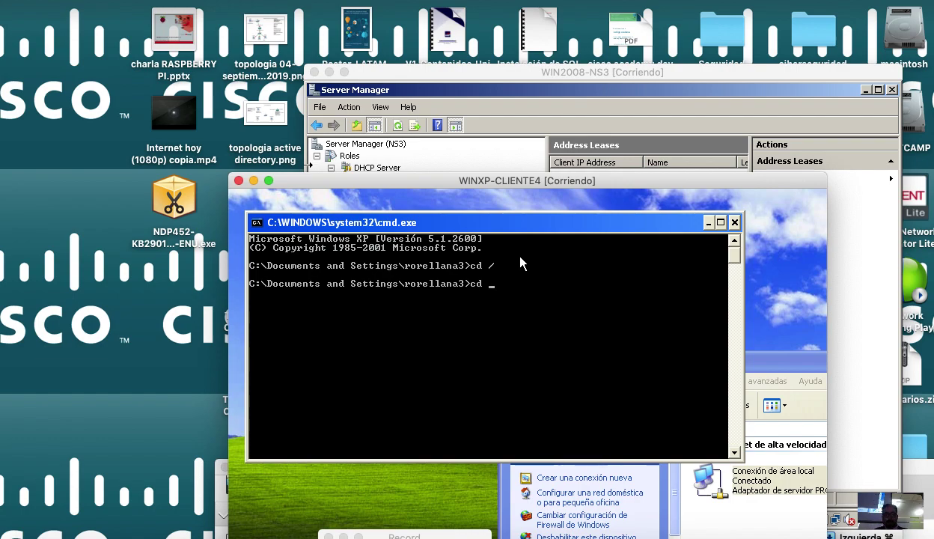
type("/")
key("Return")
type("cd..")
key("Return")
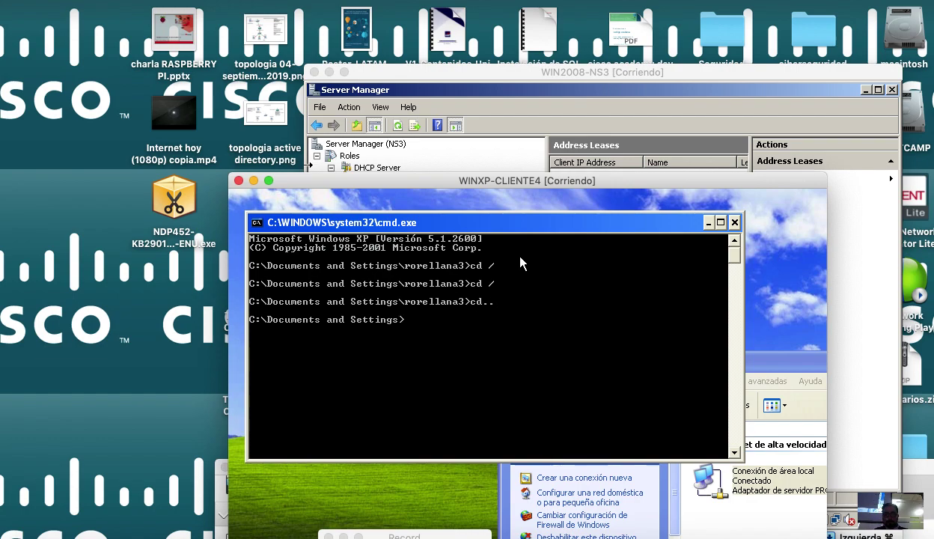
type("cd..")
key("Return")
type("cls")
key("Return")
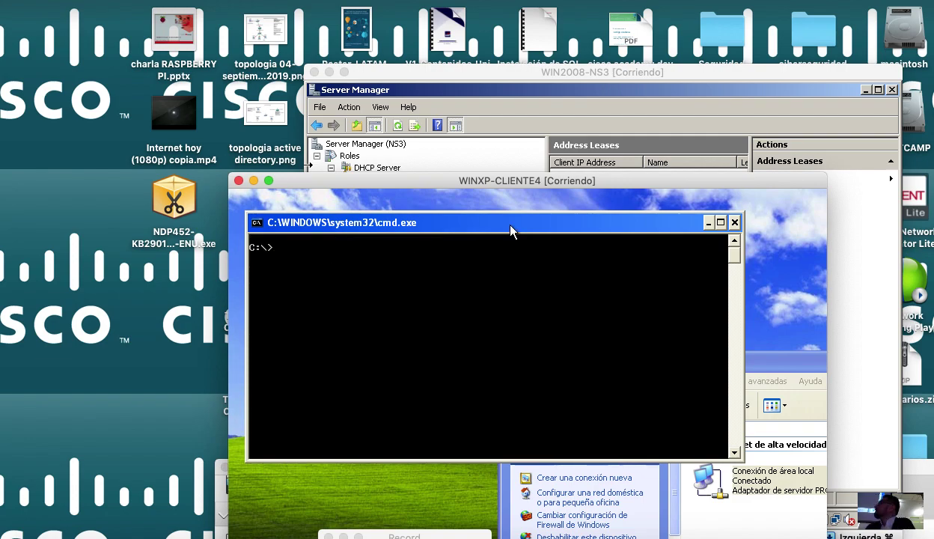
- Run ipconfig /renew to obtain lease 192.168.1.101 with gateway 192.168.1.1
mouse_move(499, 177)
left_mouse_down()
mouse_move(537, 167)
mouse_move(517, 176)
left_mouse_up()
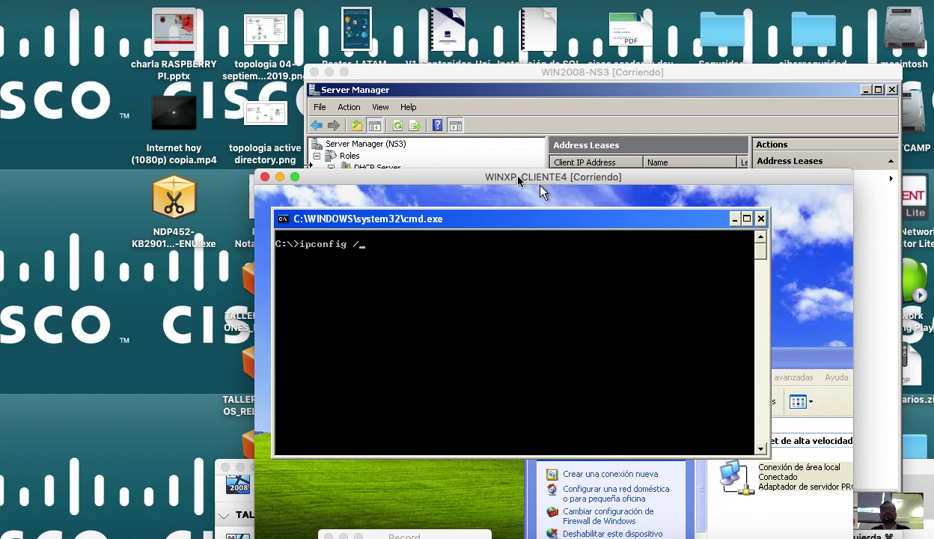
type("new")
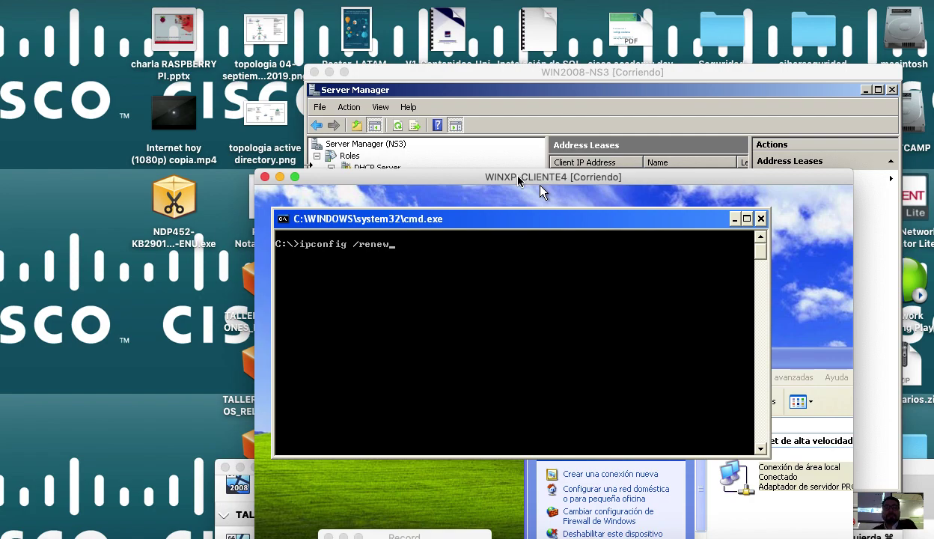
key("Return")
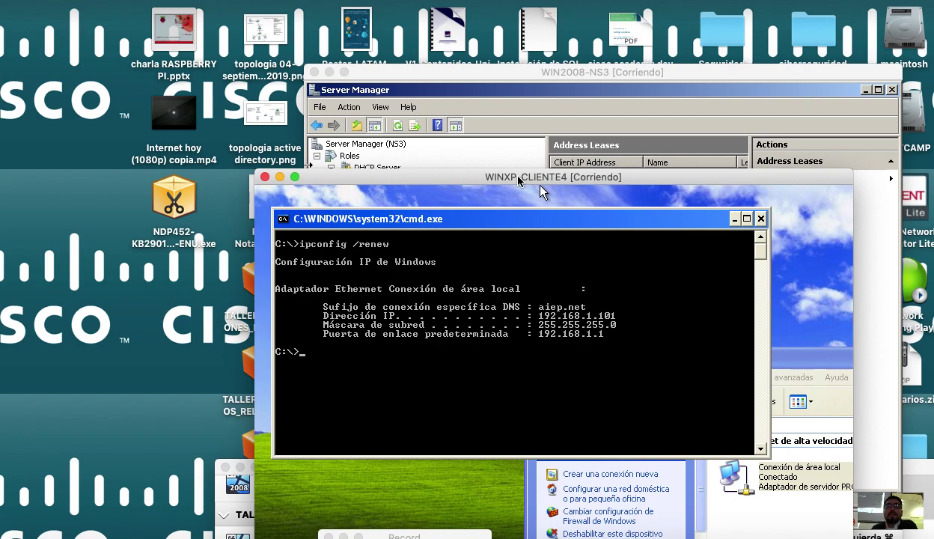
left_click_drag(518, 179, 481, 108)
- Run ipconfig /all and enlarge the console to read DHCP server 192.168.1.100
key("Up")
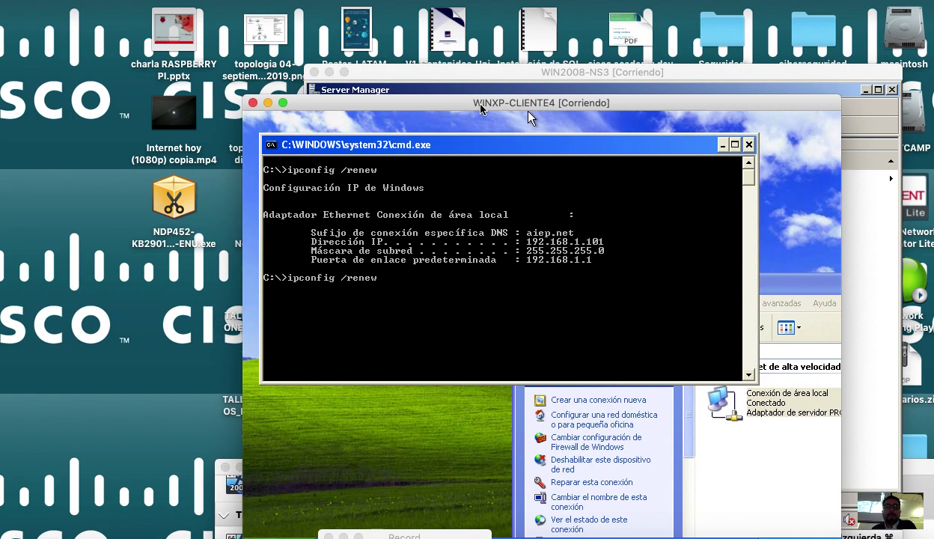
key("BackSpace")
key("BackSpace")
key("BackSpace")
key("BackSpace")
key("BackSpace")
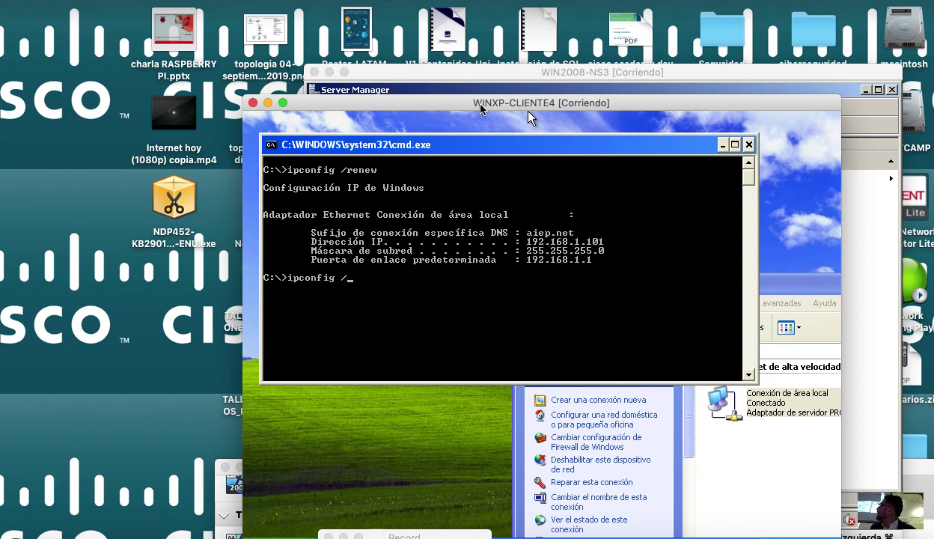
type("all")
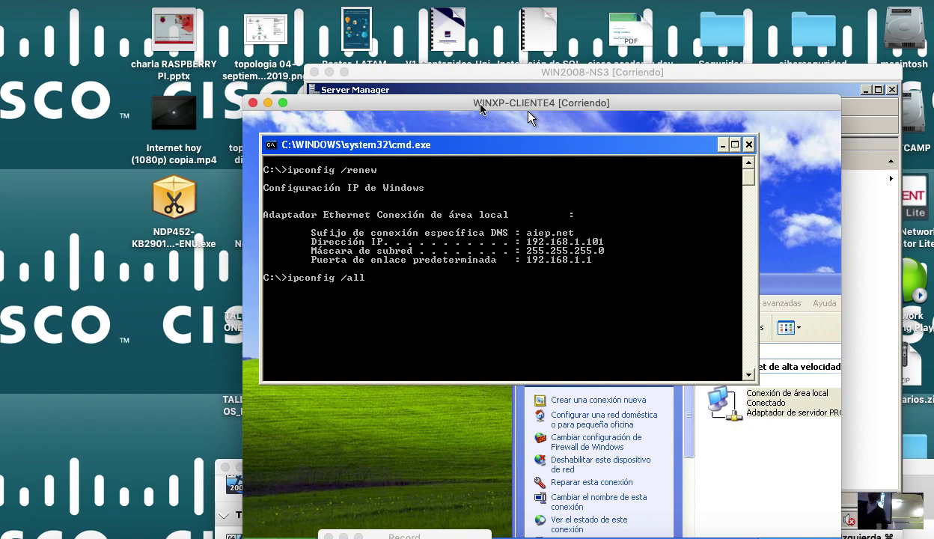
left_click_drag(480, 105, 421, 72)
key("Return")
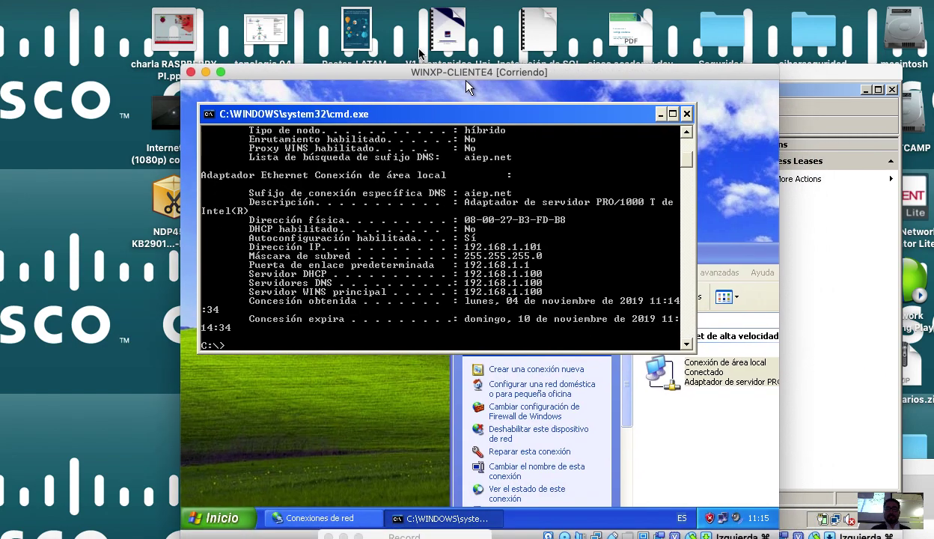
left_click(671, 115)
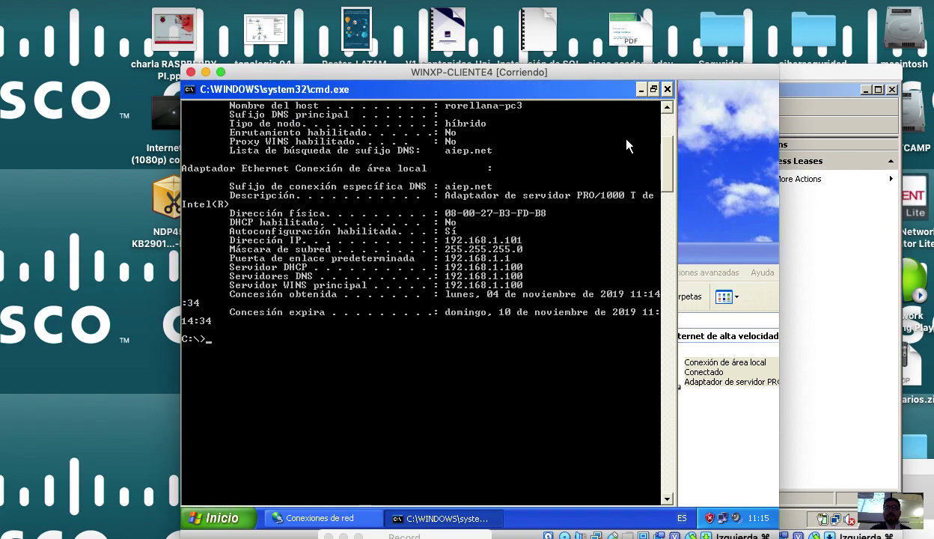
scroll(582, 192, "up", 6)
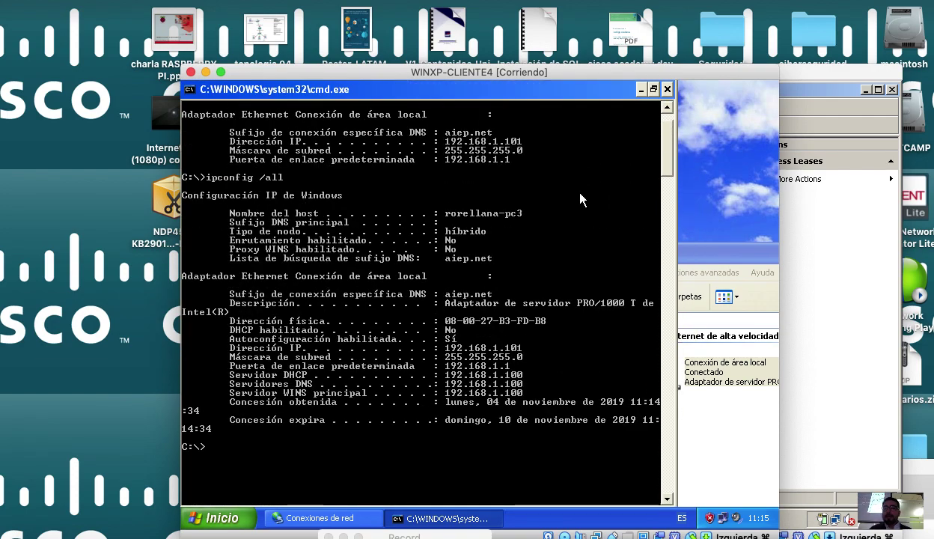
scroll(581, 199, "down", 2)
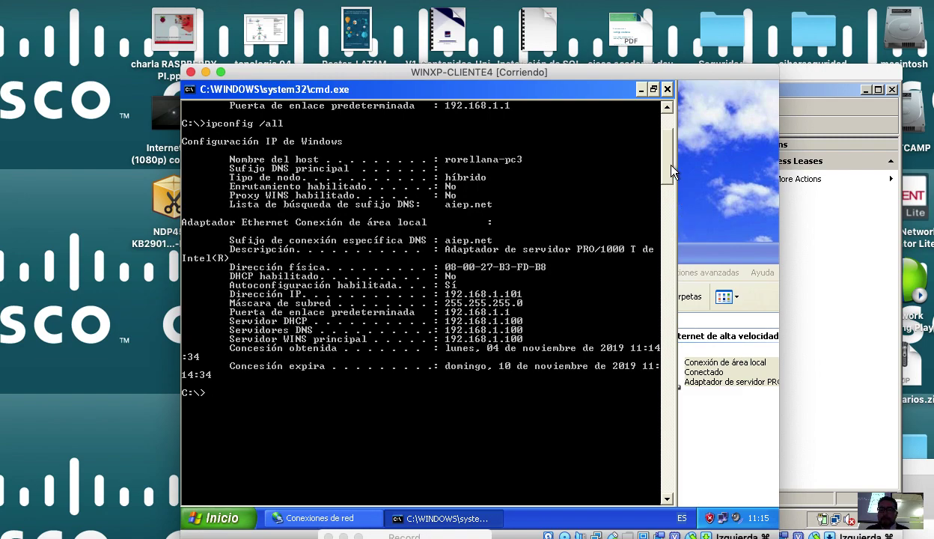
left_click(653, 90)
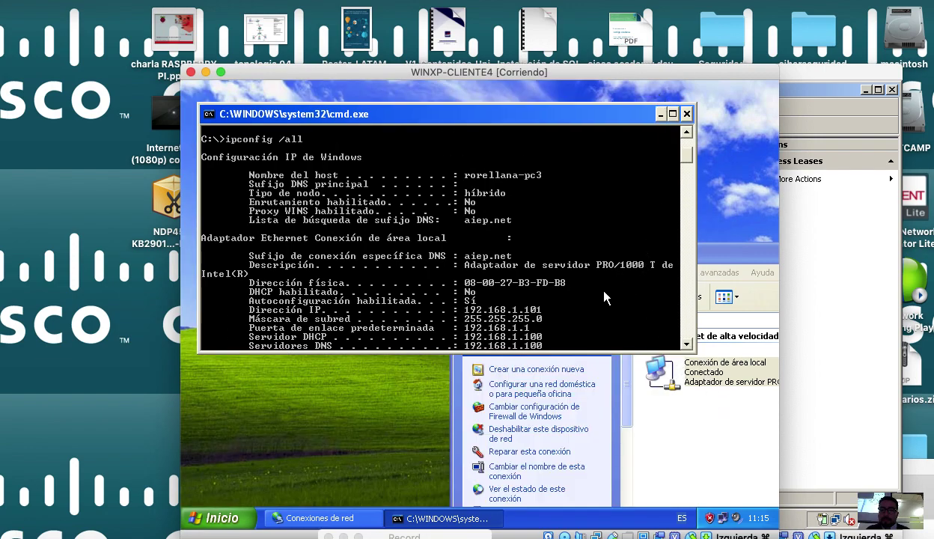
left_click_drag(563, 357, 559, 452)
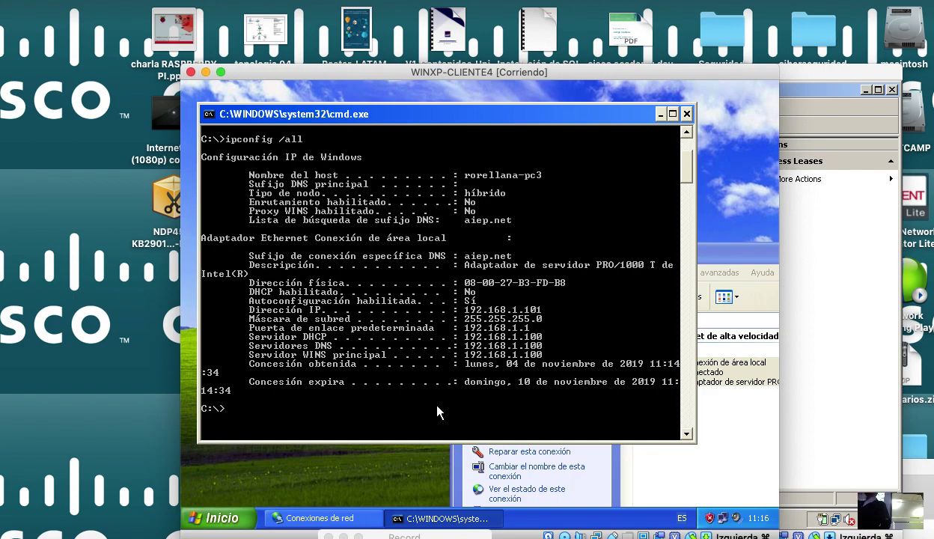
left_click_drag(629, 84, 482, 202)
- Refresh the aiep scope's Address Leases list on the Windows Server
left_click(575, 78)
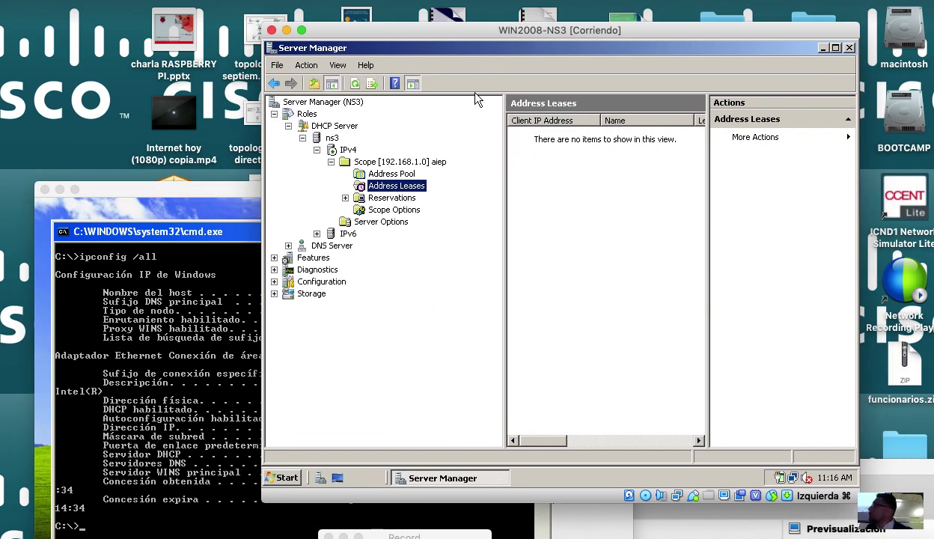
left_click_drag(485, 31, 389, 177)
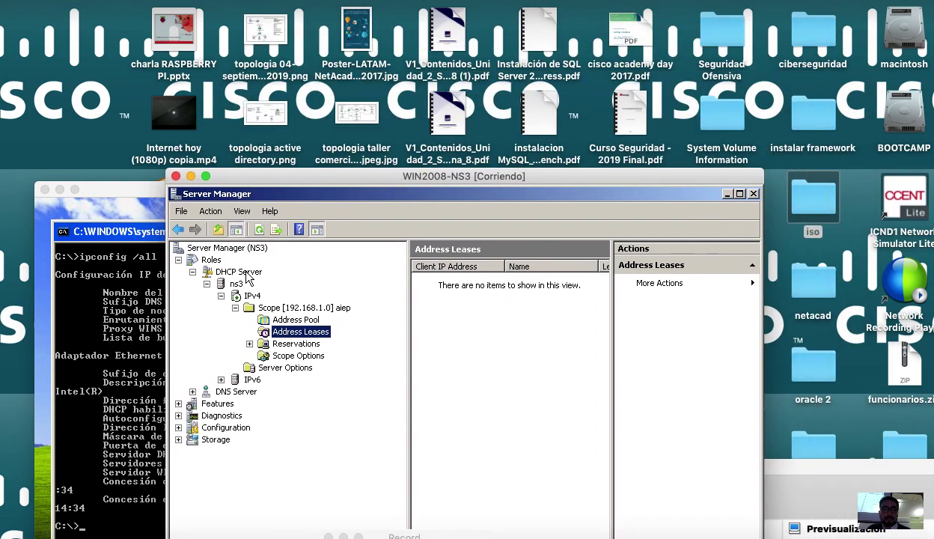
right_click(292, 331)
left_click(318, 359)
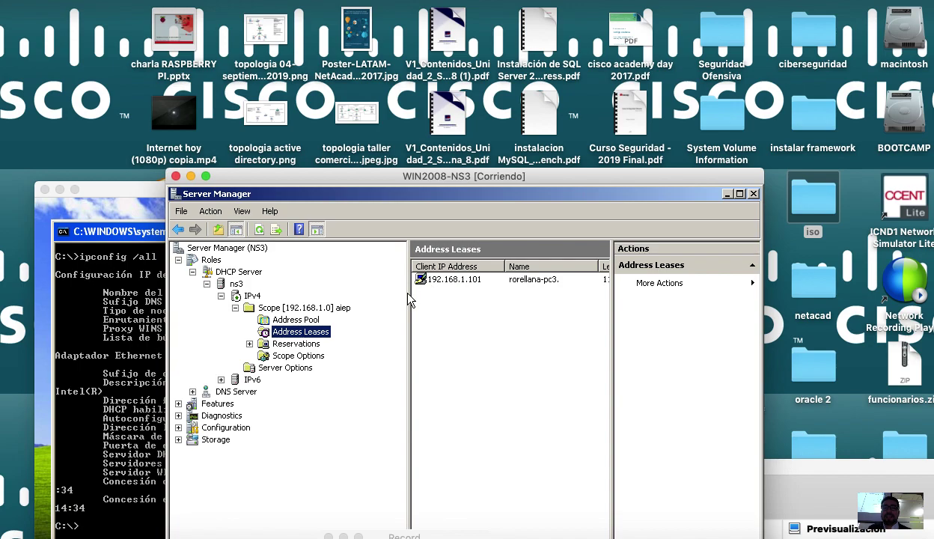
- Widen the lease list and refresh again to show the 192.168.1.101 lease
left_click_drag(409, 291, 336, 294)
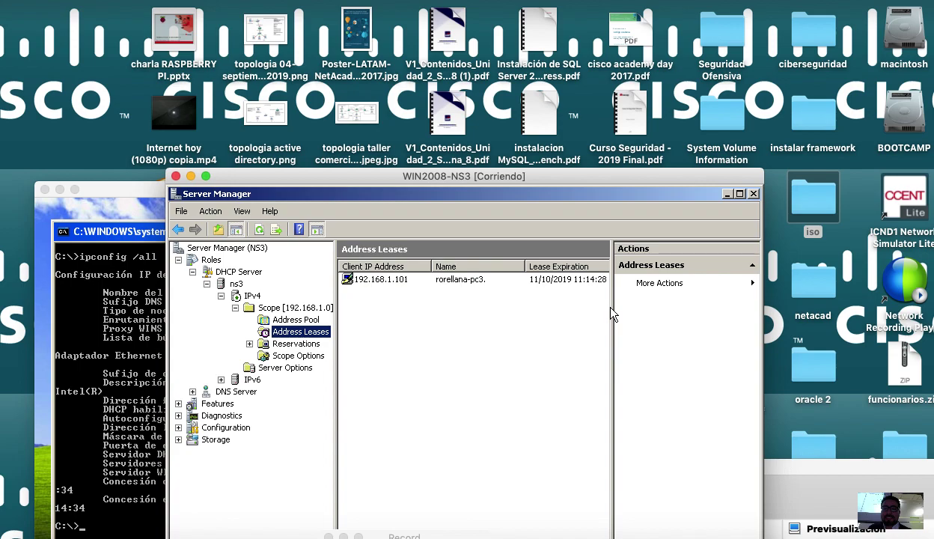
left_click_drag(612, 310, 664, 311)
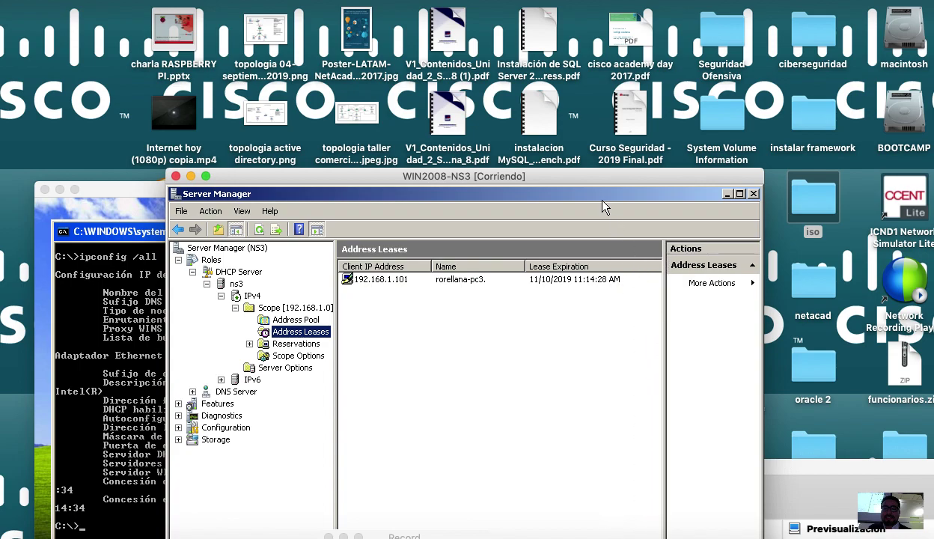
left_click_drag(569, 173, 615, 147)
left_click(450, 252)
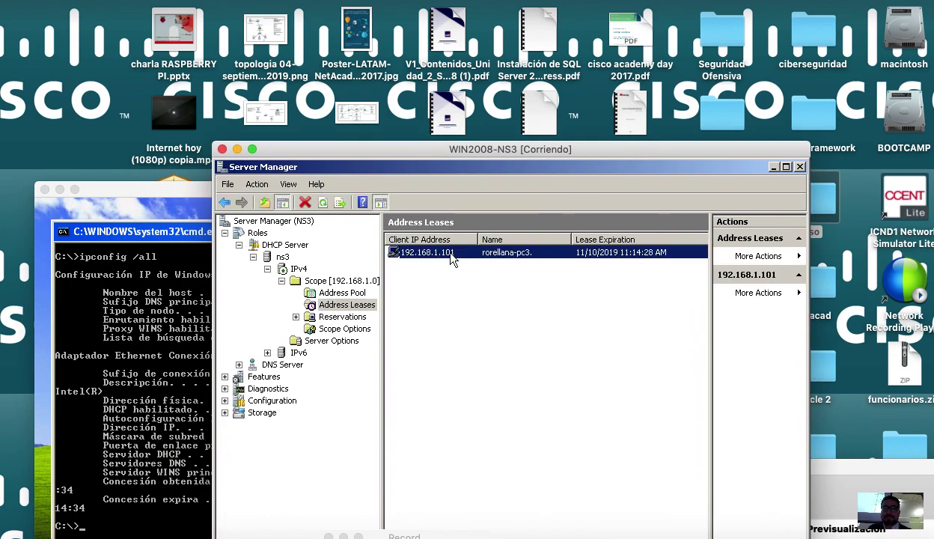
right_click(450, 252)
left_click(466, 272)
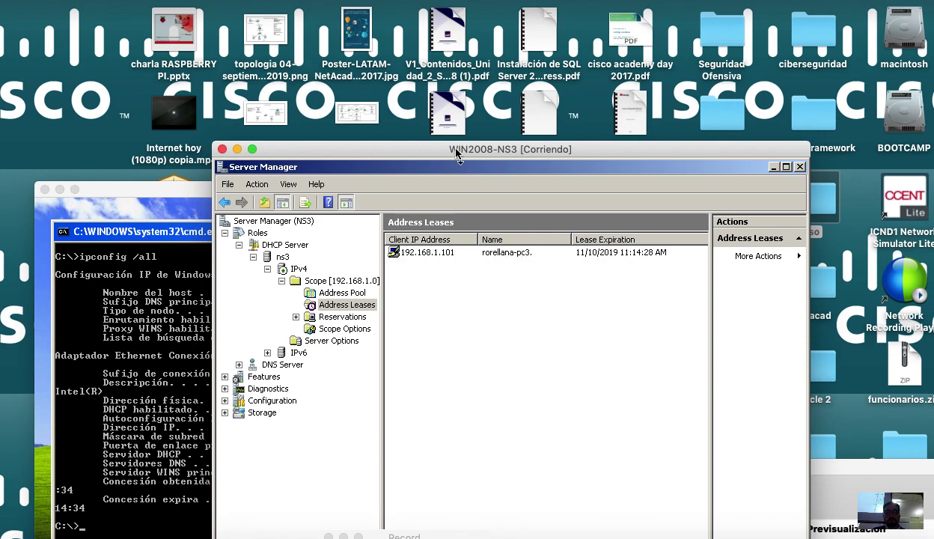
left_click_drag(458, 153, 493, 92)
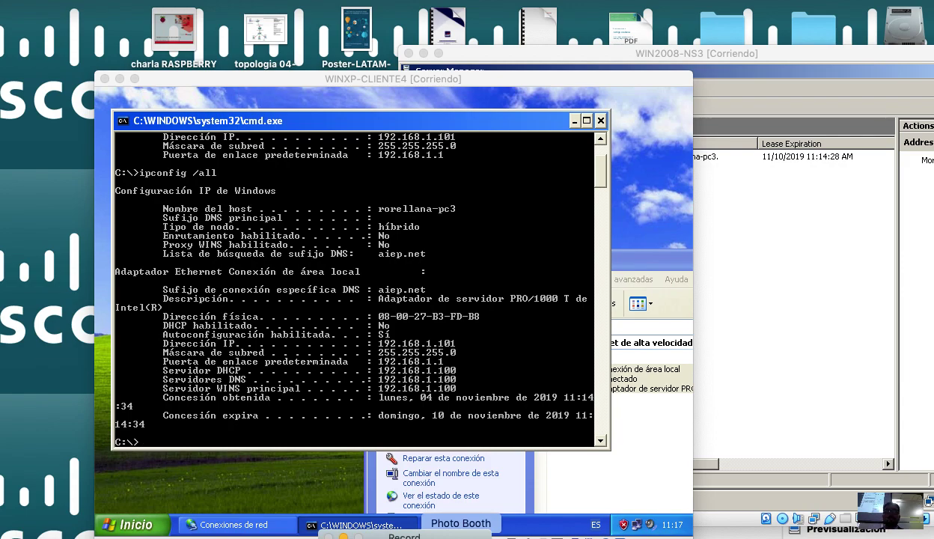
- Arrange the VM windows and select WIN7-CLIENTE1 in VirtualBox Manager
left_click_drag(421, 81, 825, 378)
double_click(315, 467)
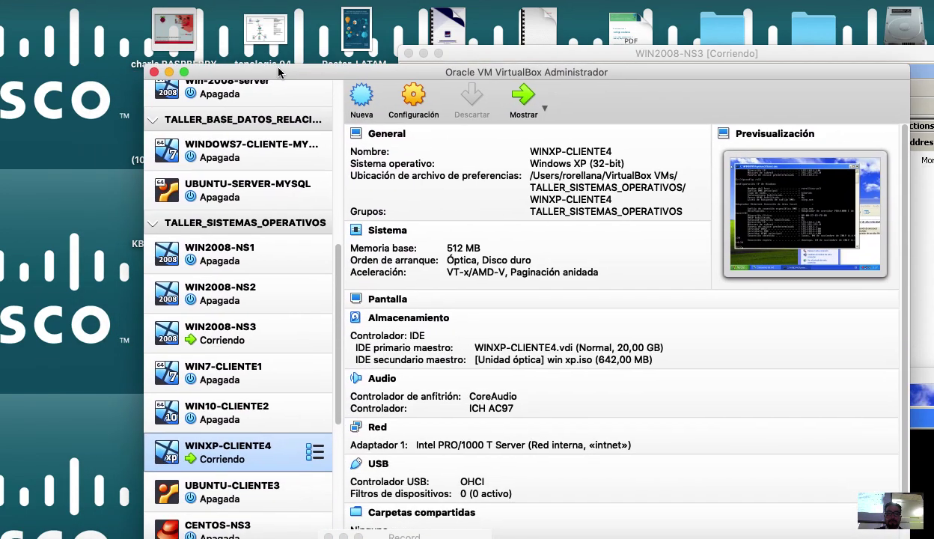
left_click(262, 367)
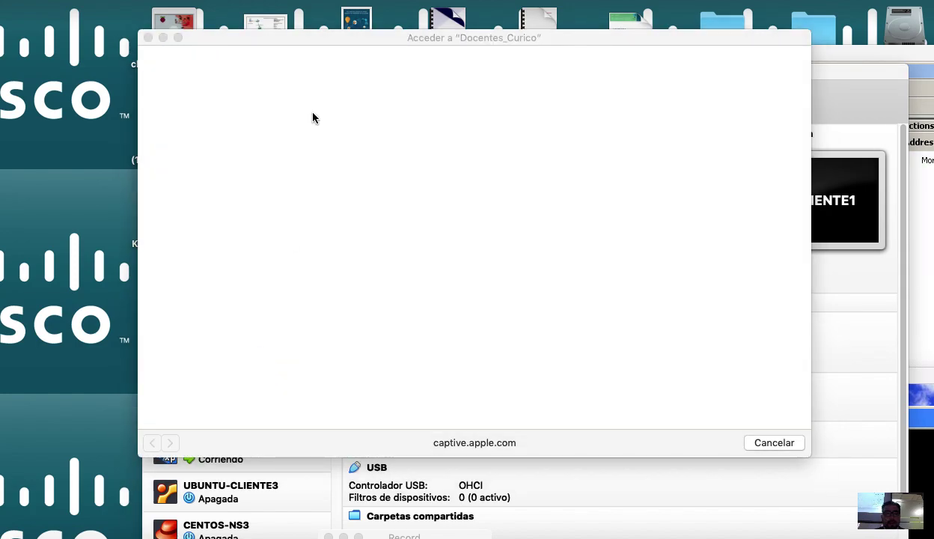
left_click_drag(365, 42, 408, 487)
- Sign in to WIN10-CLIENTE2 with its account password
left_click(476, 523)
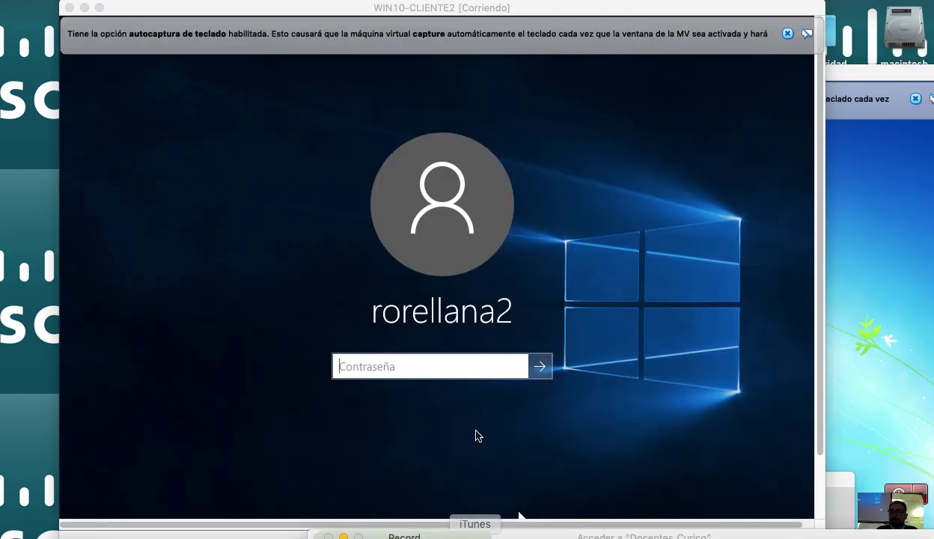
left_click(455, 367)
type("********")
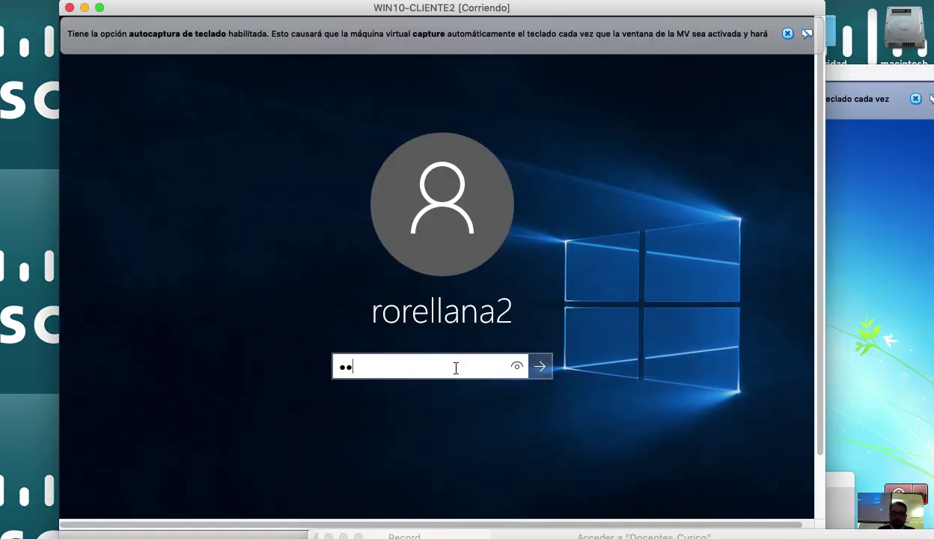
key("Return")
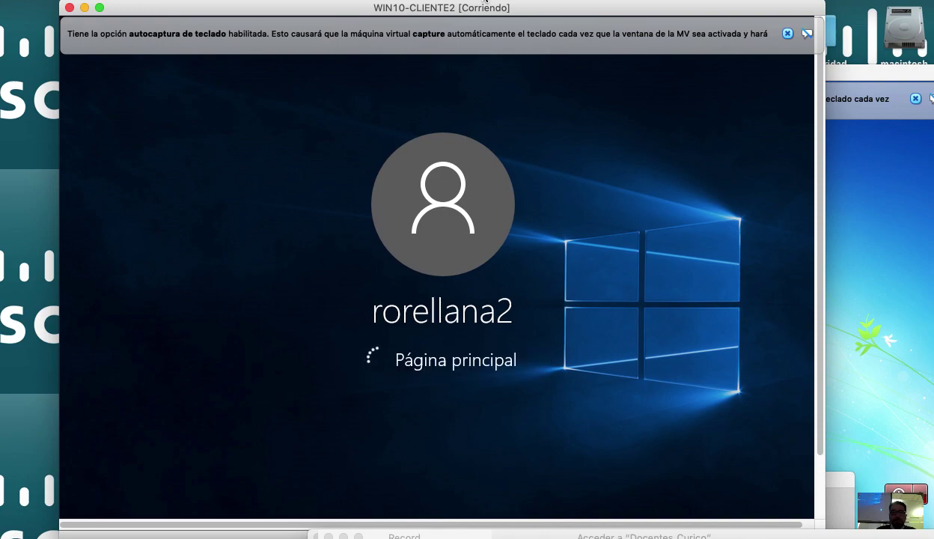
- Sign in to WIN7-CLIENTE1 with its password, reaching the Windows 7 desktop
left_click_drag(477, 8, 334, 291)
left_click_drag(872, 74, 727, 9)
type("********")
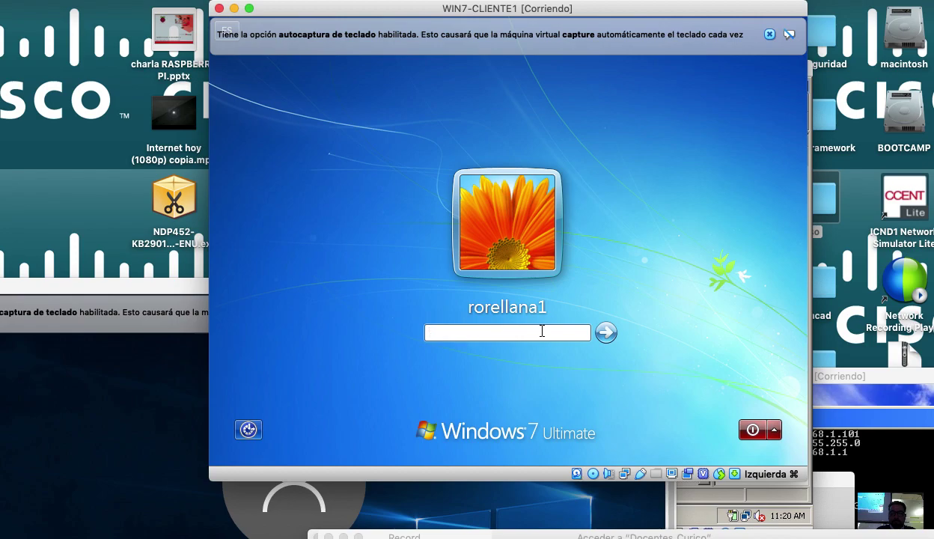
key("Return")
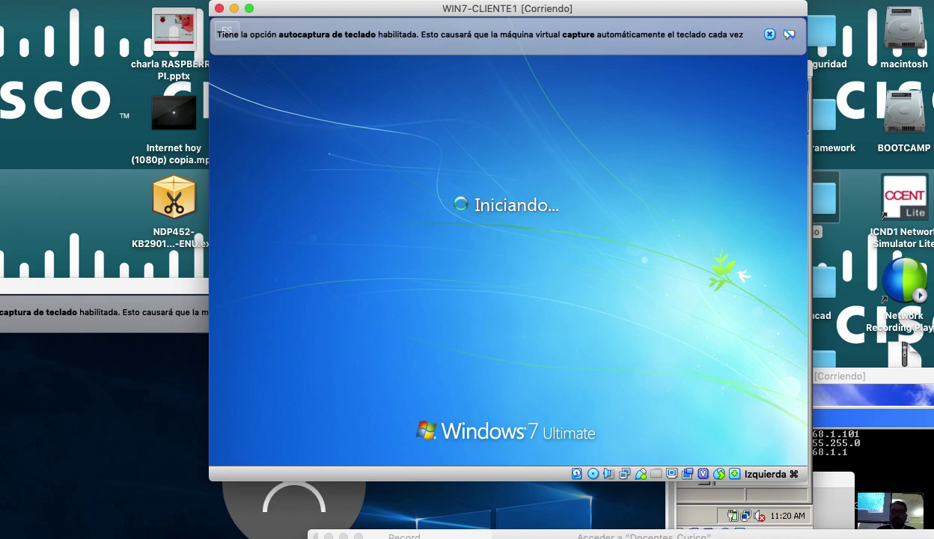
left_click(769, 33)
left_click_drag(708, 13, 832, 33)
left_click_drag(220, 287, 203, 152)
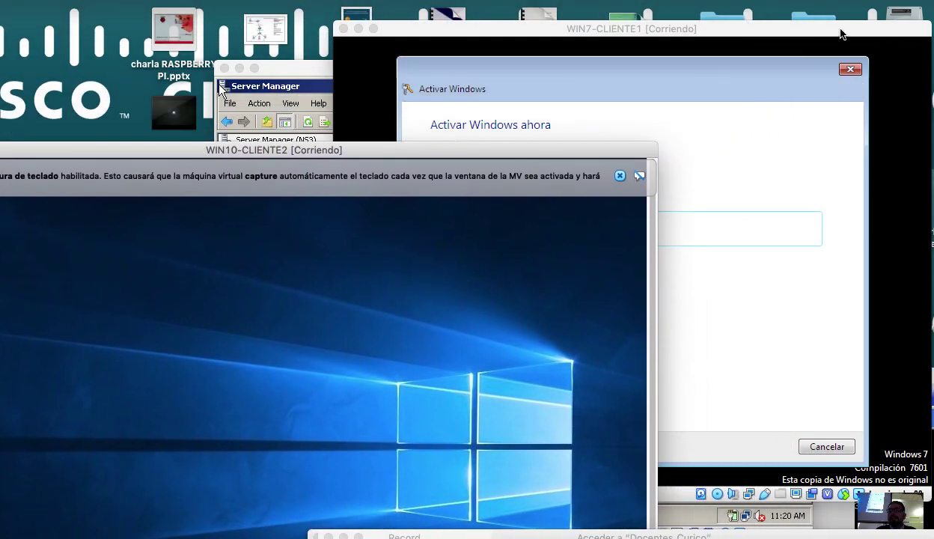
left_click_drag(841, 30, 792, 36)
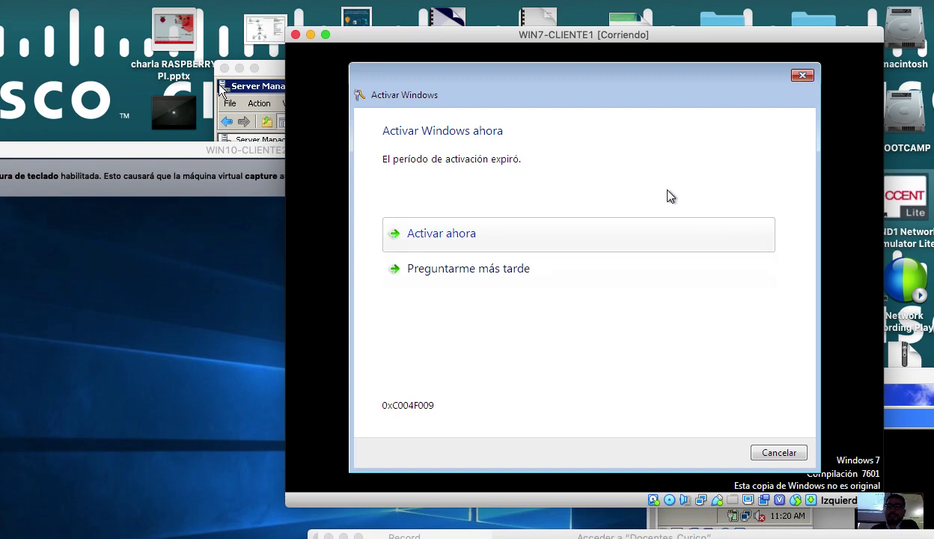
left_click_drag(736, 36, 648, 34)
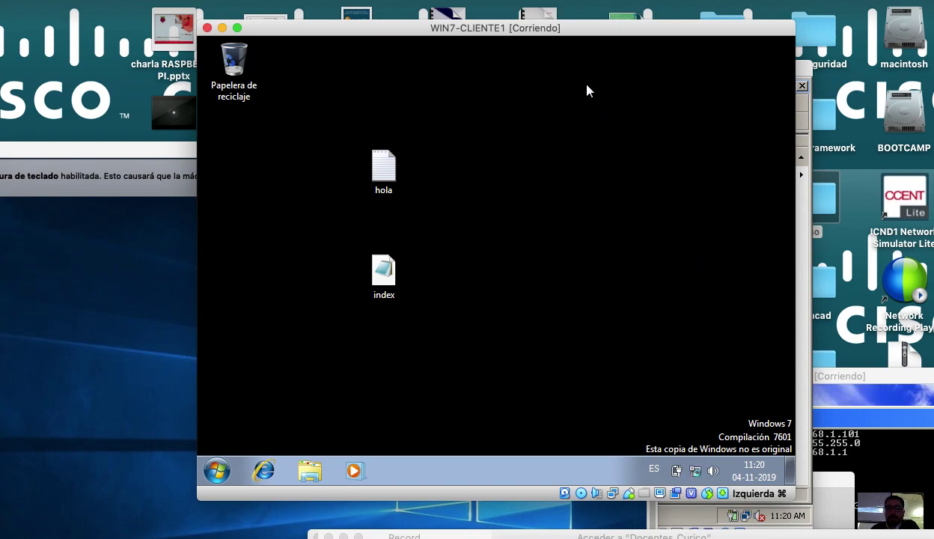
- Open the Win7 Local Area Connection properties from the Network and Sharing Center
left_click_drag(607, 33, 525, 28)
right_click(615, 464)
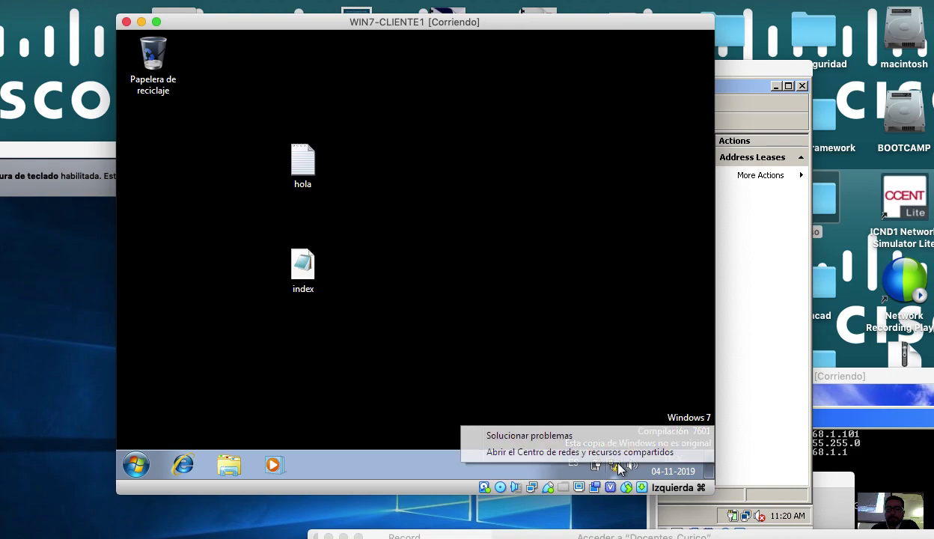
left_click(618, 448)
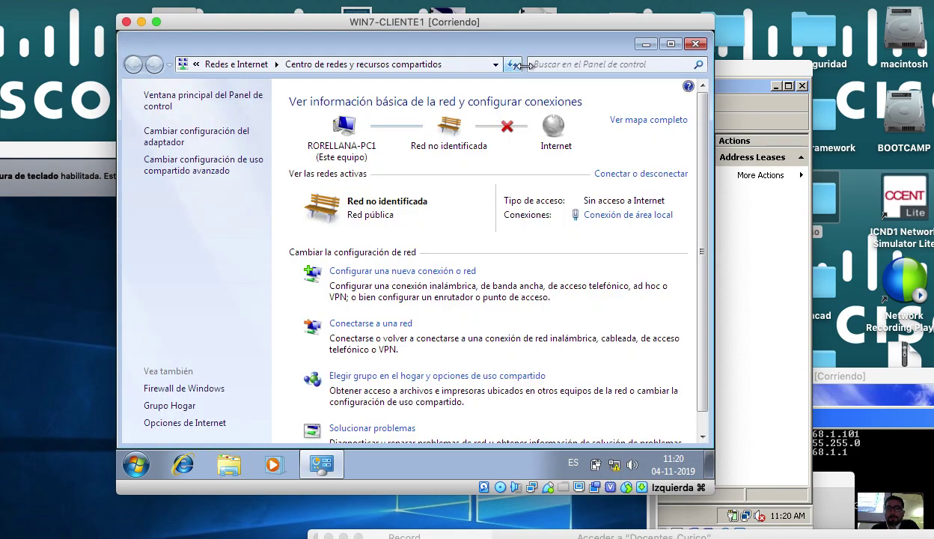
left_click(210, 139)
right_click(204, 129)
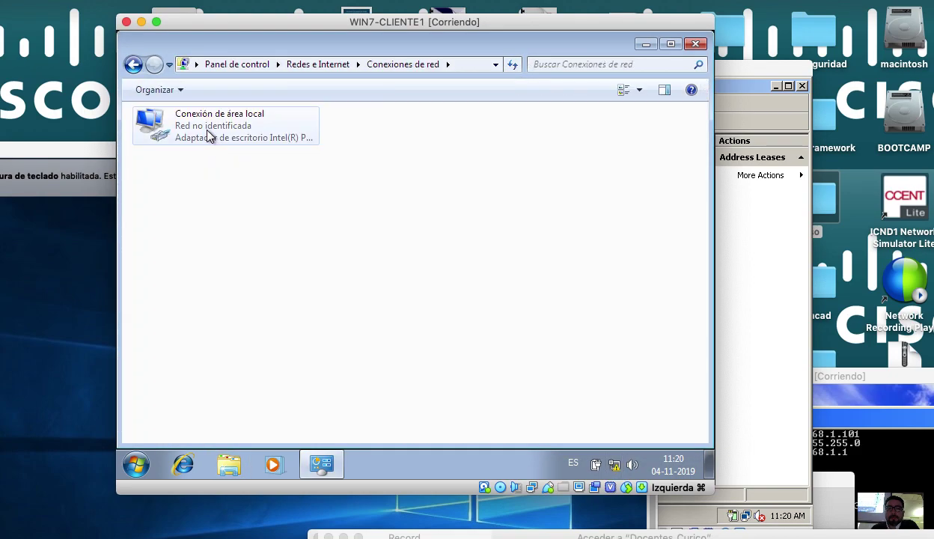
left_click(277, 272)
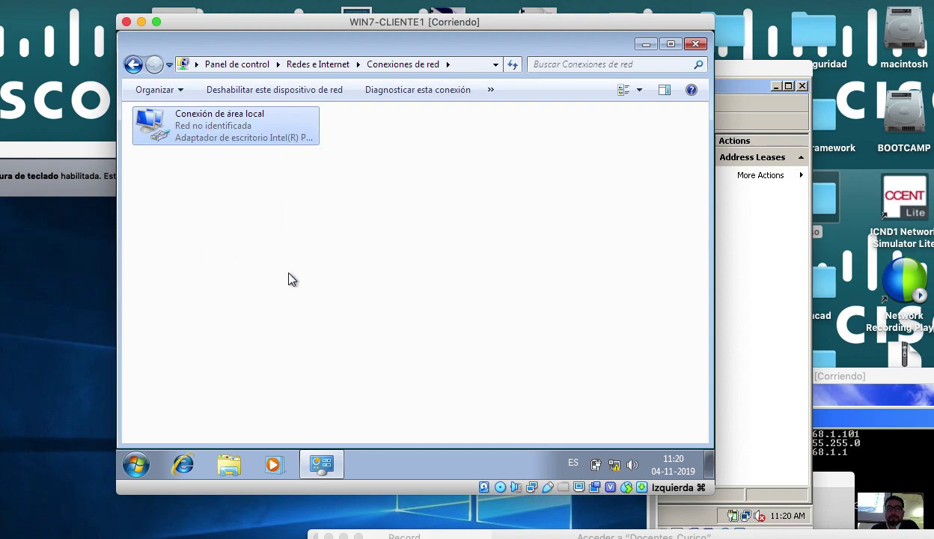
left_click_drag(319, 27, 392, 99)
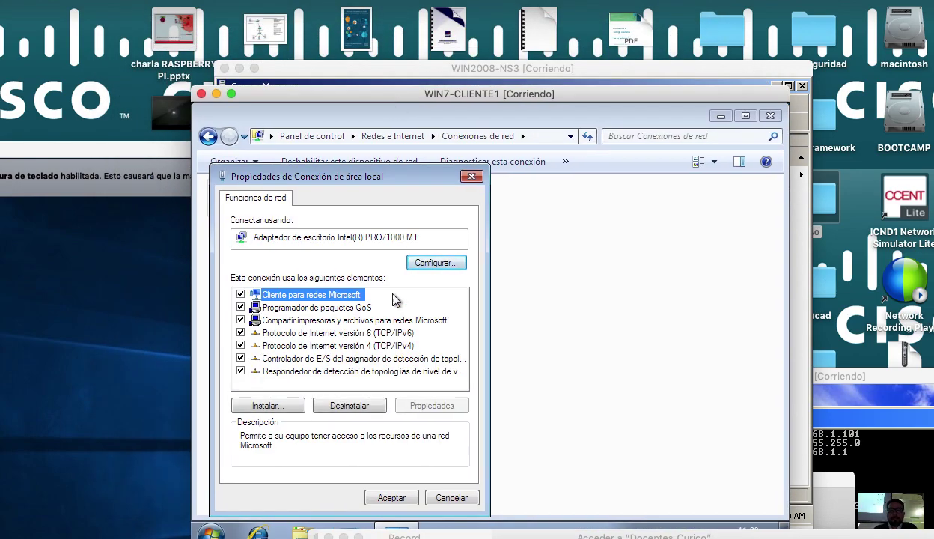
- Set IPv4 to obtain IP and DNS addresses automatically, replacing static 192.168.1.100
left_click(378, 345)
left_click(441, 410)
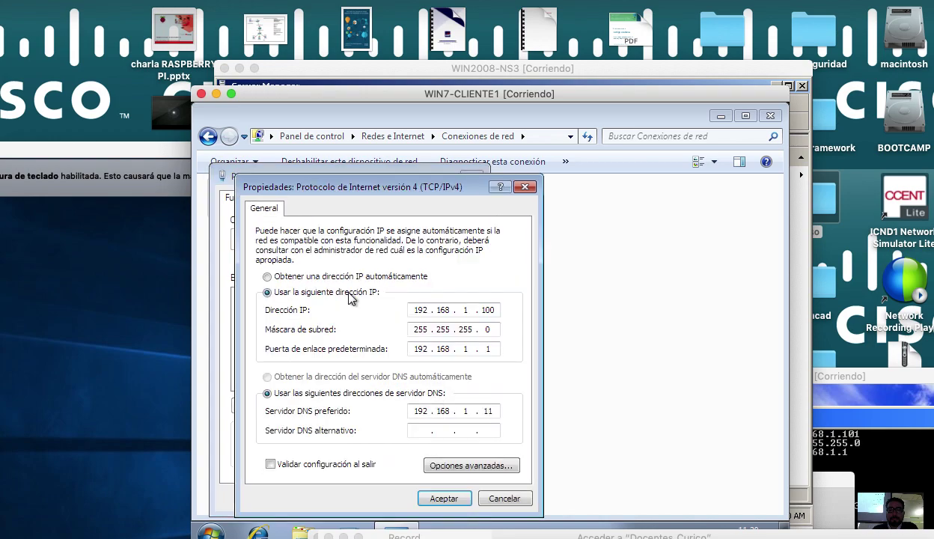
left_click(338, 276)
left_click(341, 377)
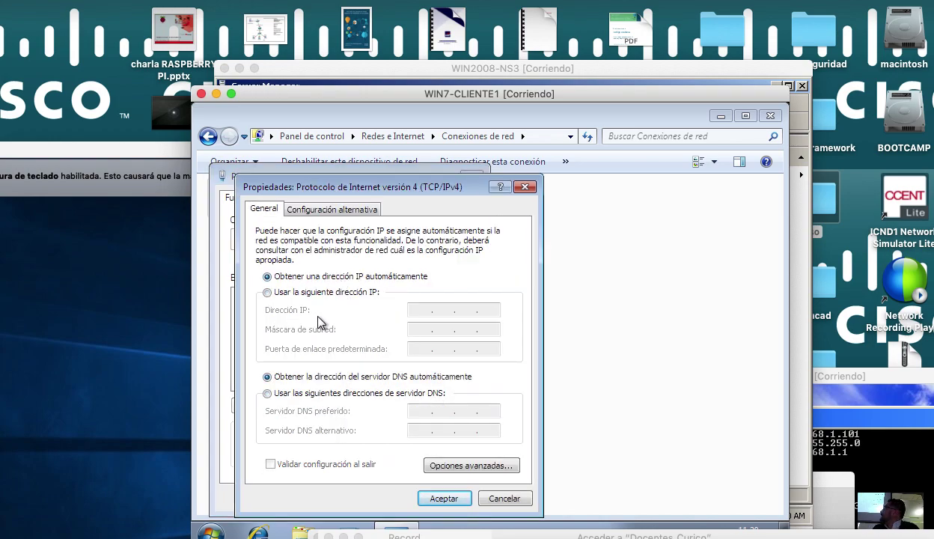
left_click(423, 498)
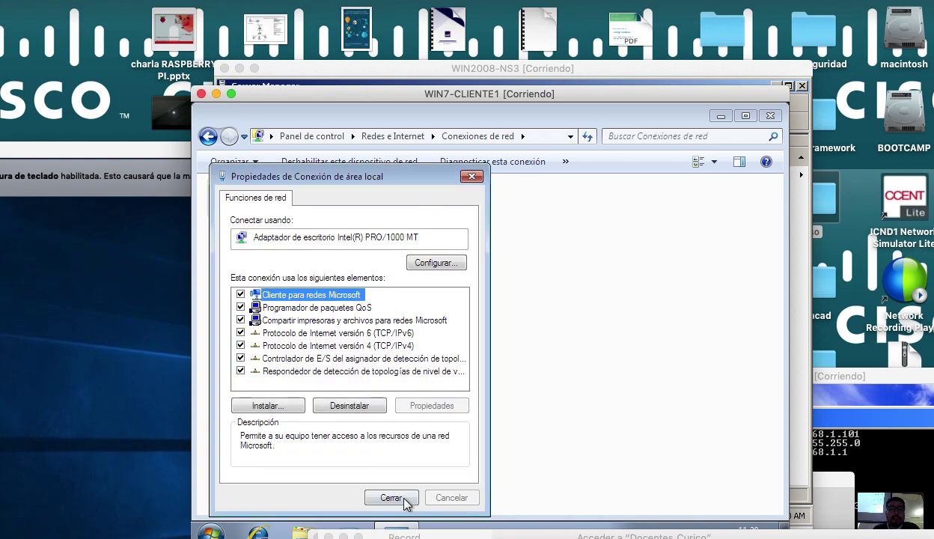
left_click(398, 498)
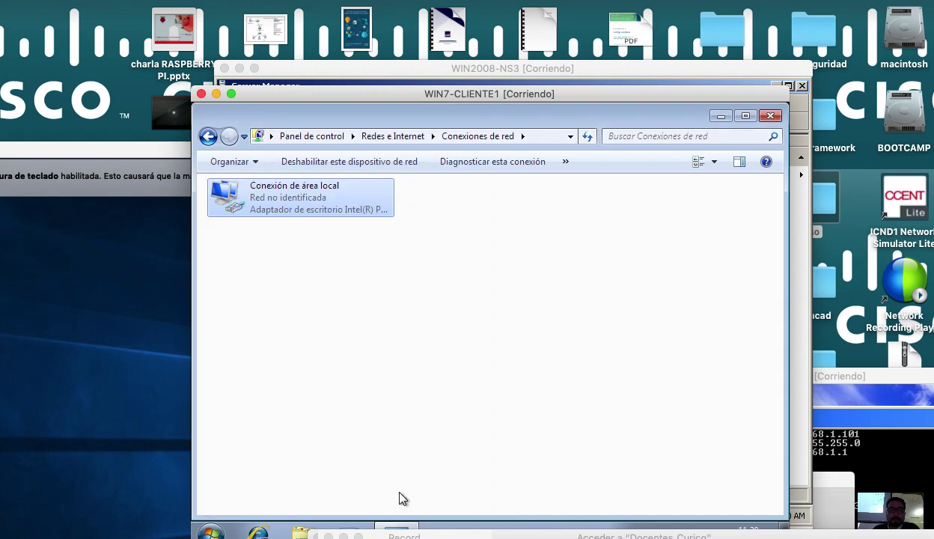
left_click(775, 116)
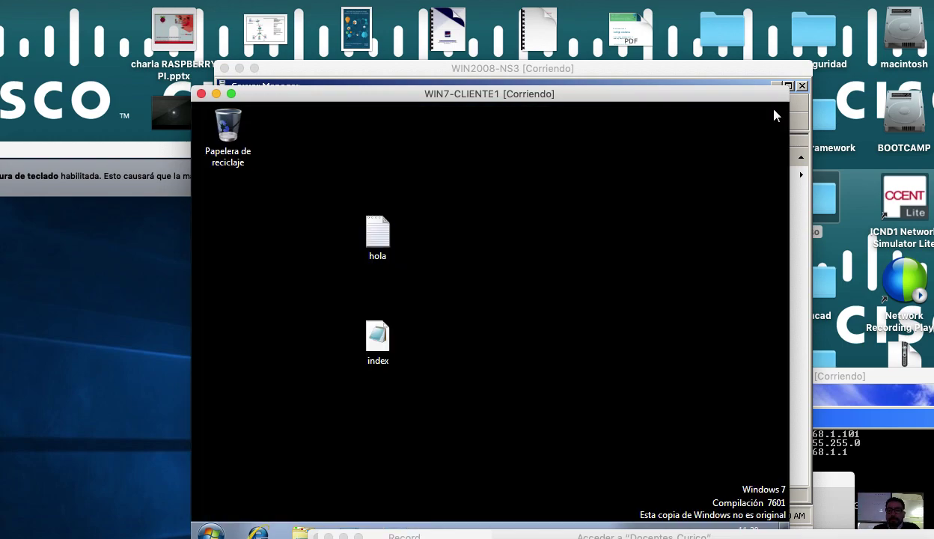
- Move the server VM window to the top right and raise the Win7 client window
left_click(731, 71)
left_click_drag(732, 75, 733, 15)
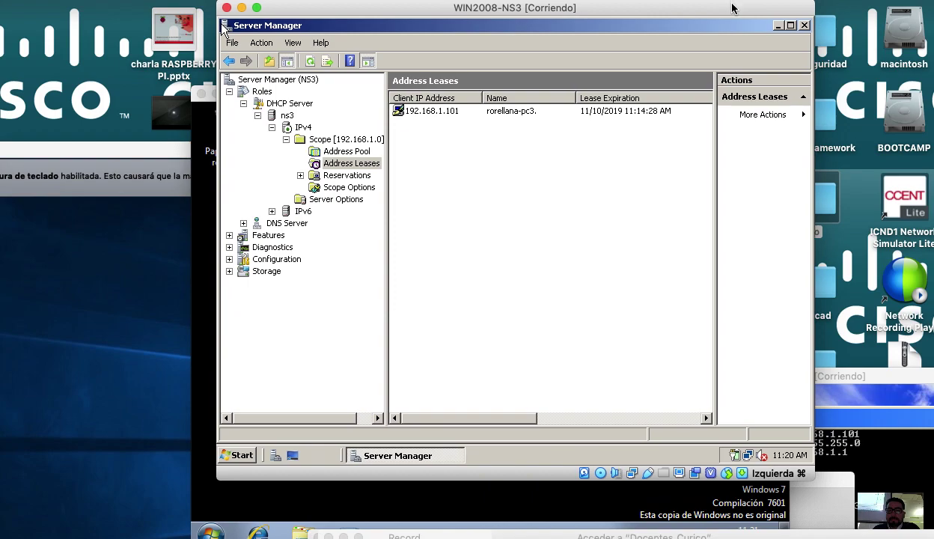
left_click_drag(366, 6, 656, 17)
left_click_drag(423, 105, 423, 23)
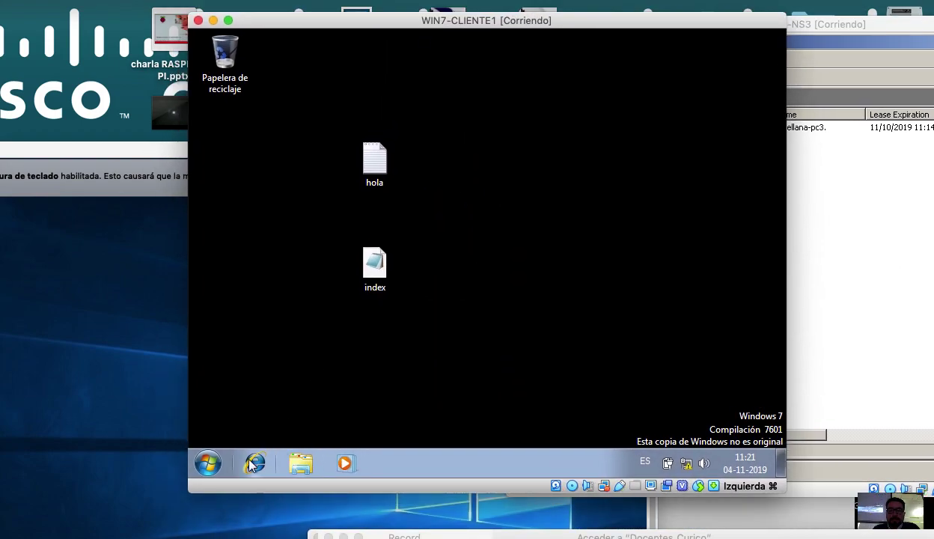
- Open a command prompt from Start search and run ipconfig /renew
left_click(210, 464)
type("cmd")
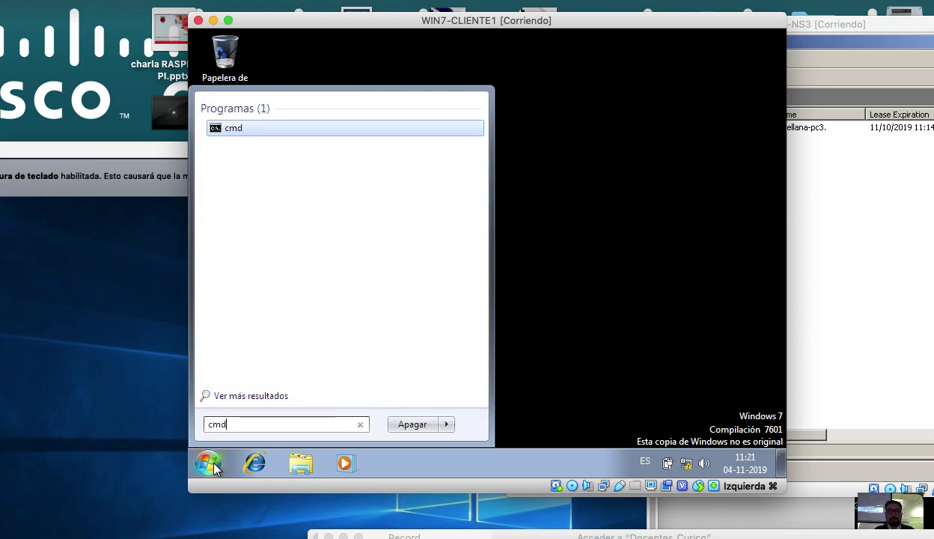
key("Return")
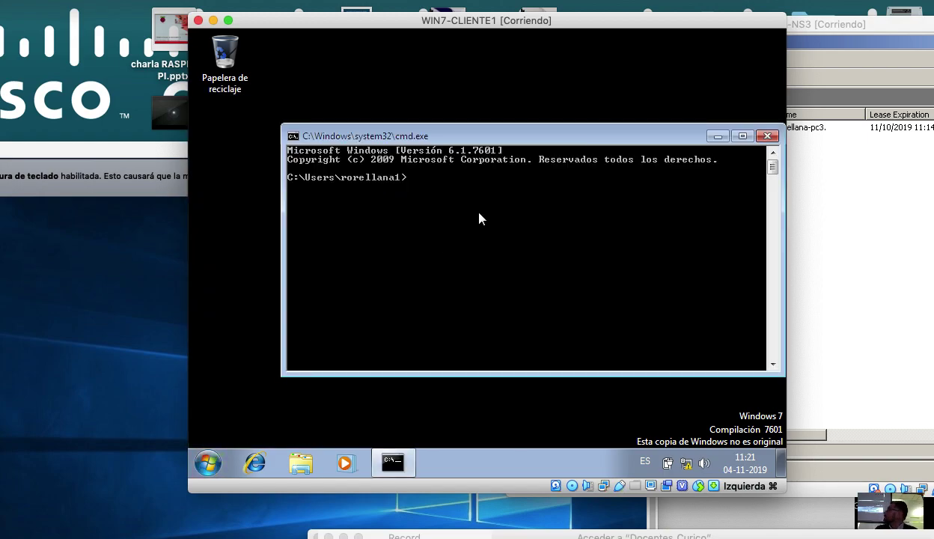
type("ipco")
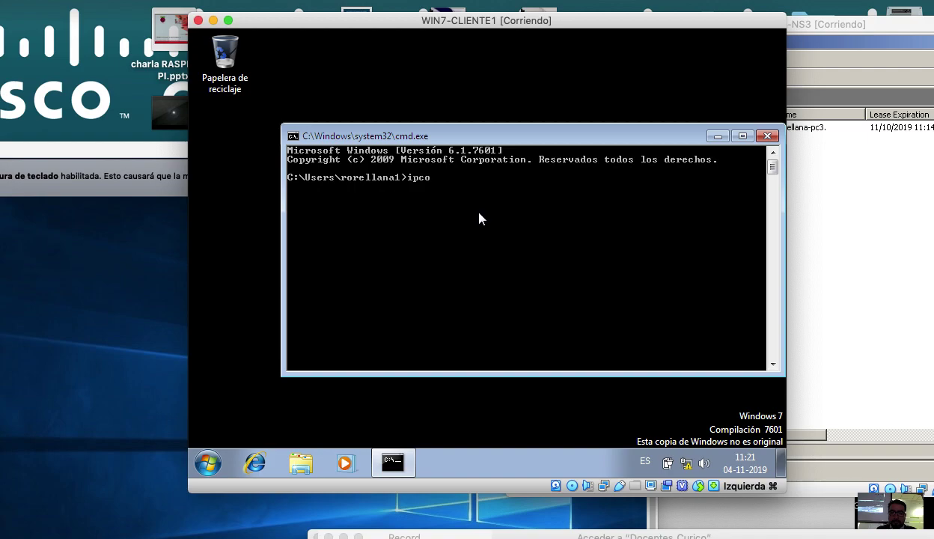
type("nfig /re")
key("BackSpace")
type("new")
key("Return")
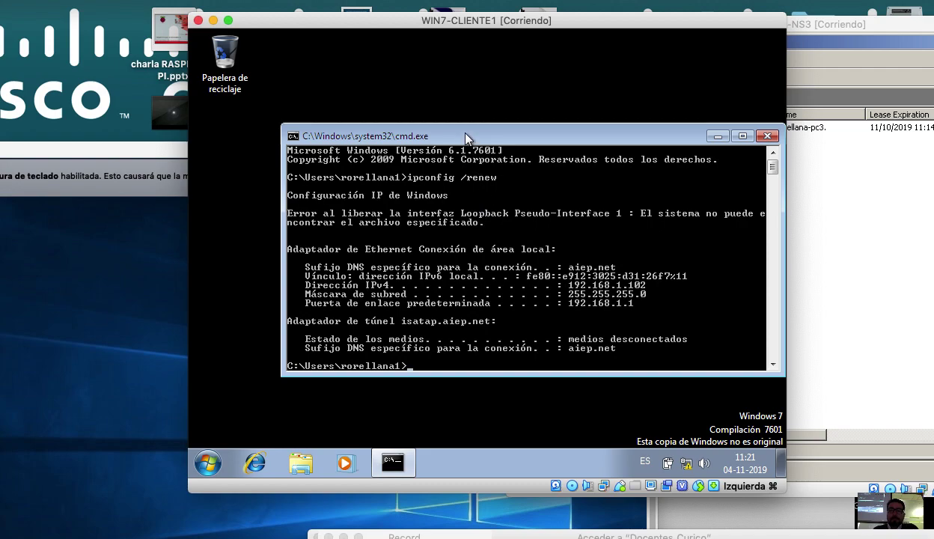
- Maximize the command window and run ipconfig /all, showing DHCP address 192.168.1.102
left_click_drag(466, 137, 411, 96)
left_click(687, 95)
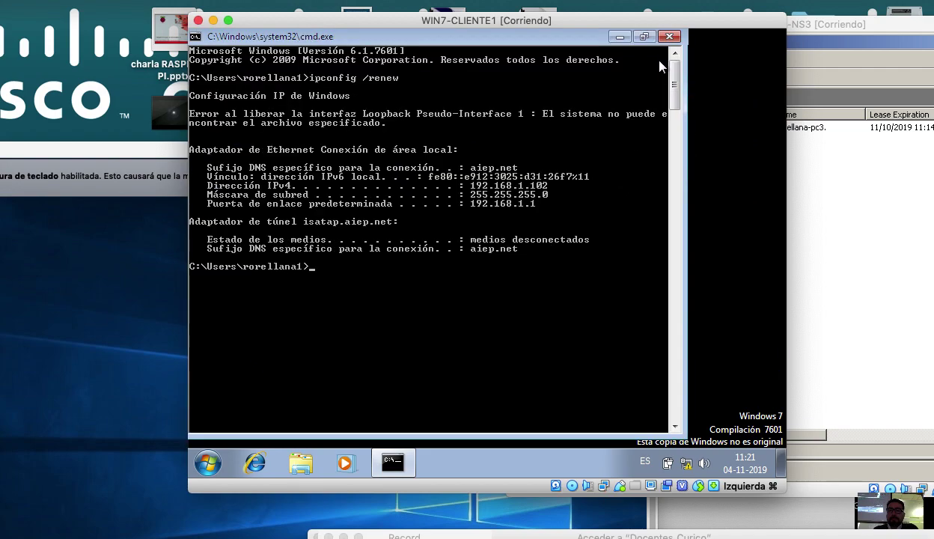
key("Up")
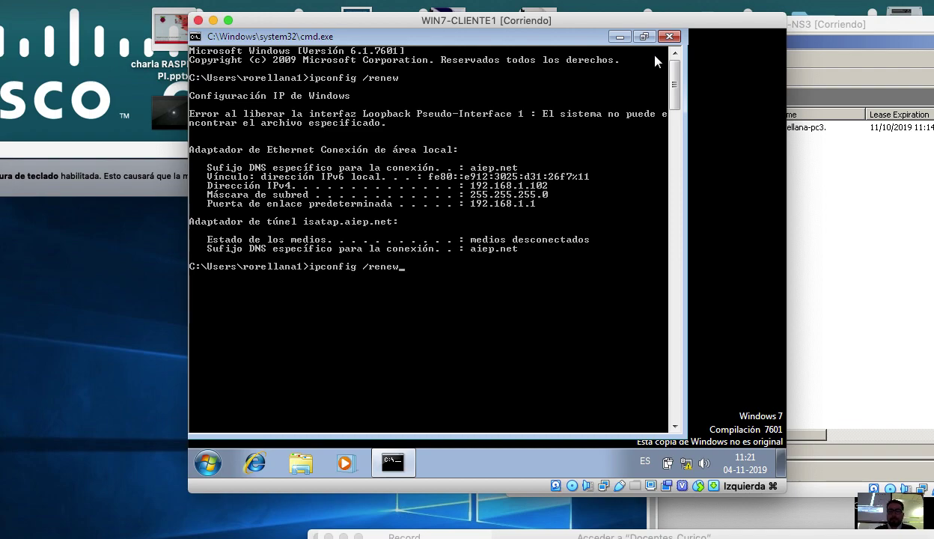
type("all")
key("Return")
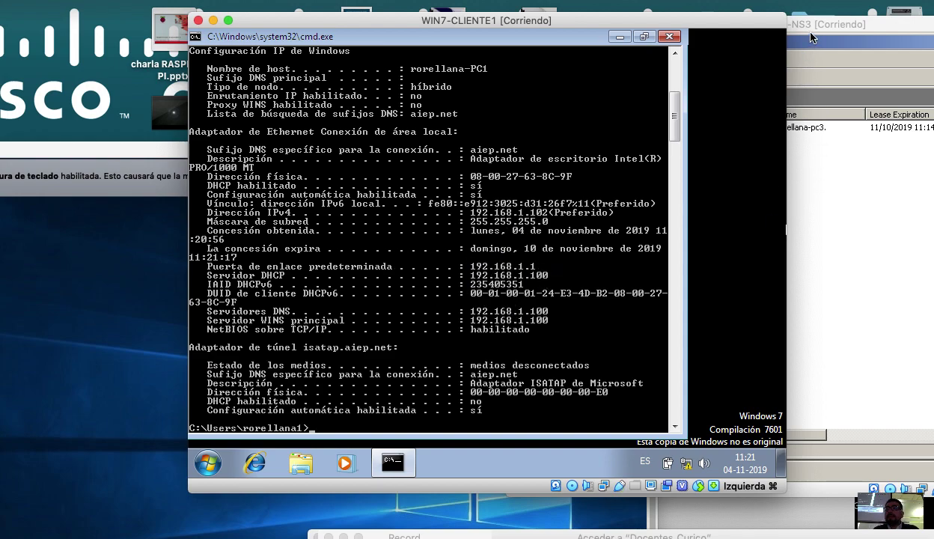
left_click(794, 91)
- Refresh Address Leases in Server Manager so the Win7 client's 192.168.1.102 lease appears
right_click(451, 194)
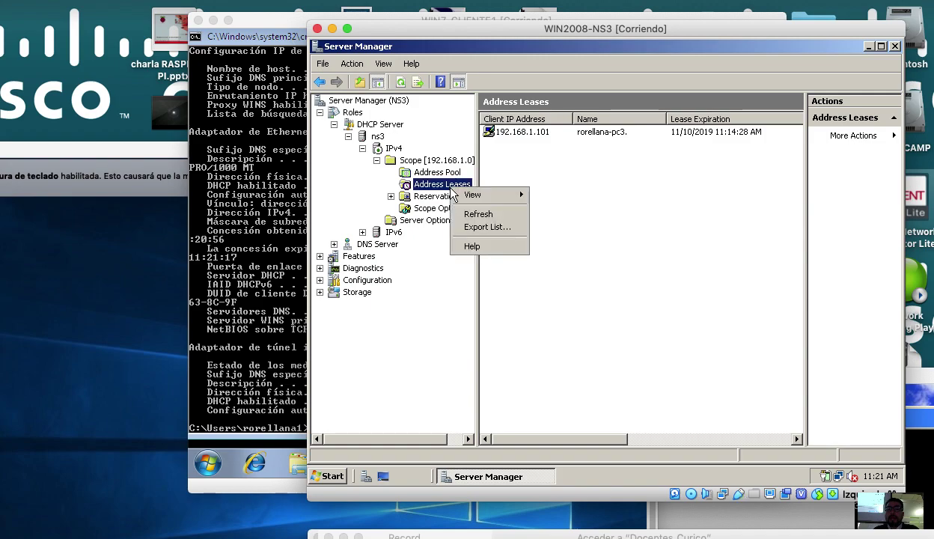
left_click(469, 213)
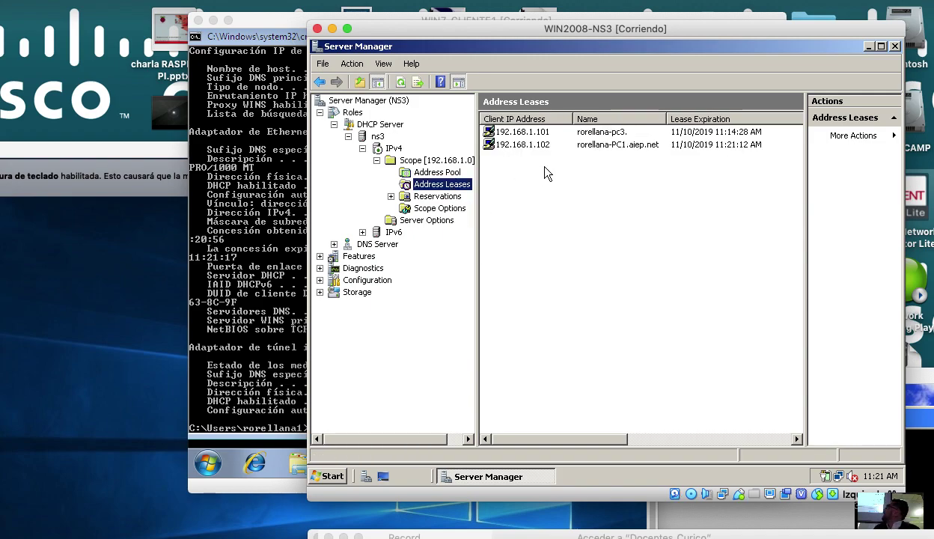
left_click_drag(535, 29, 403, 113)
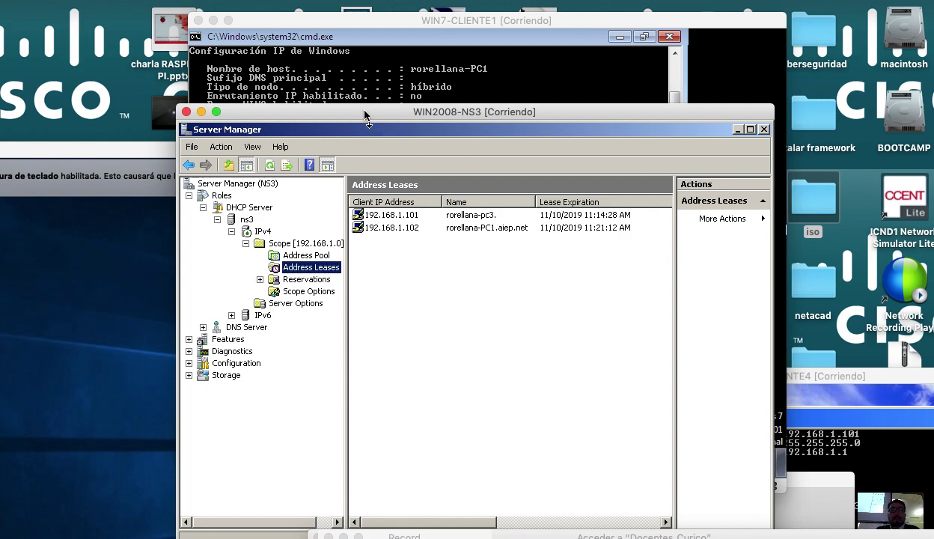
left_click_drag(356, 111, 469, 89)
- Open the Win10 Ethernet adapter properties from the Network and Sharing Center
left_click_drag(170, 136, 395, 1)
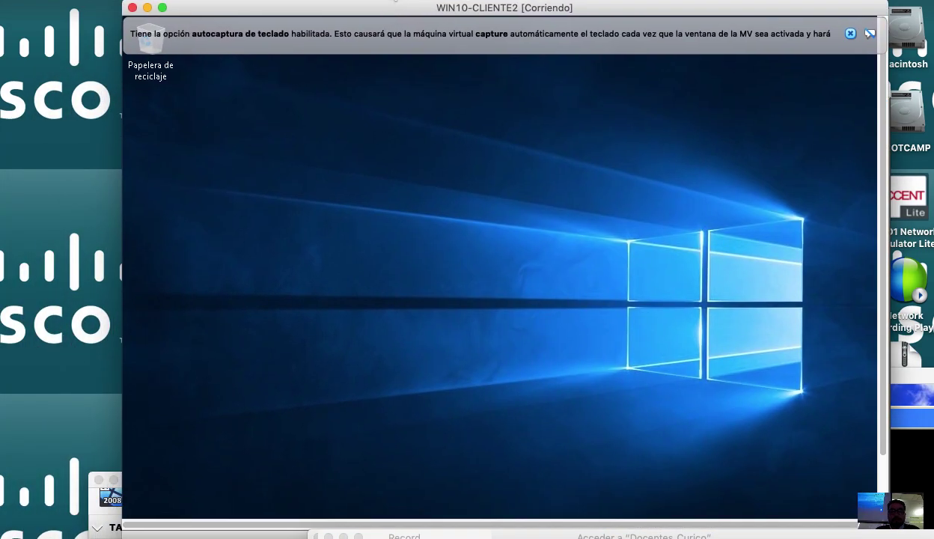
left_click_drag(885, 206, 887, 258)
left_click_drag(597, 6, 500, 21)
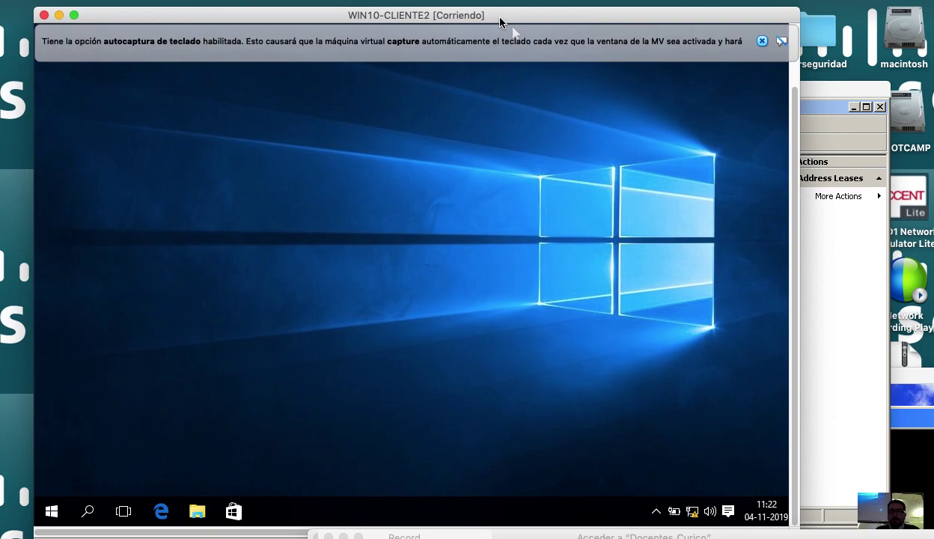
right_click(691, 511)
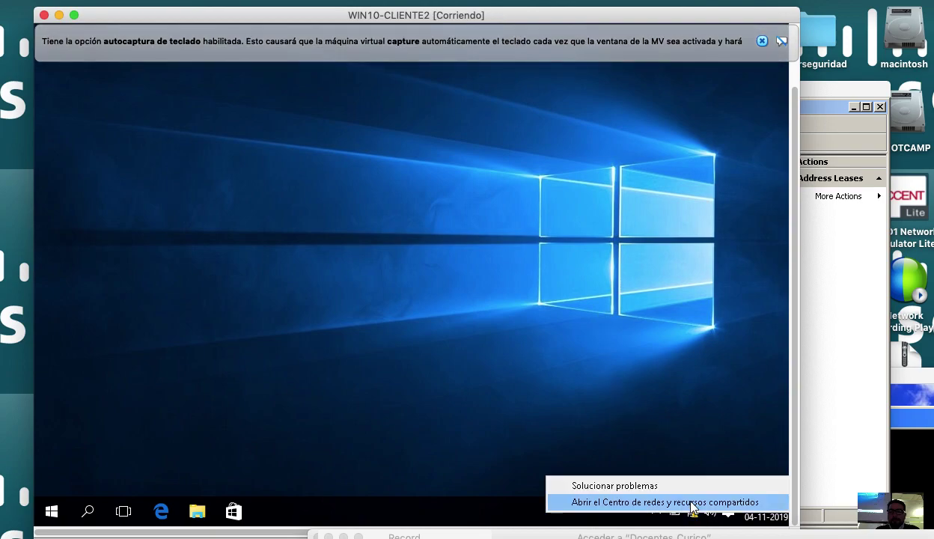
left_click(691, 502)
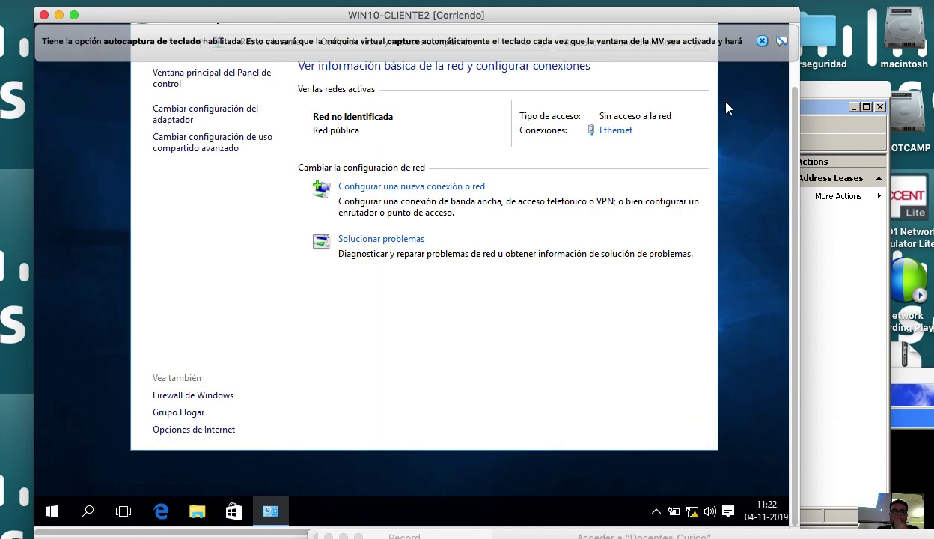
left_click(762, 40)
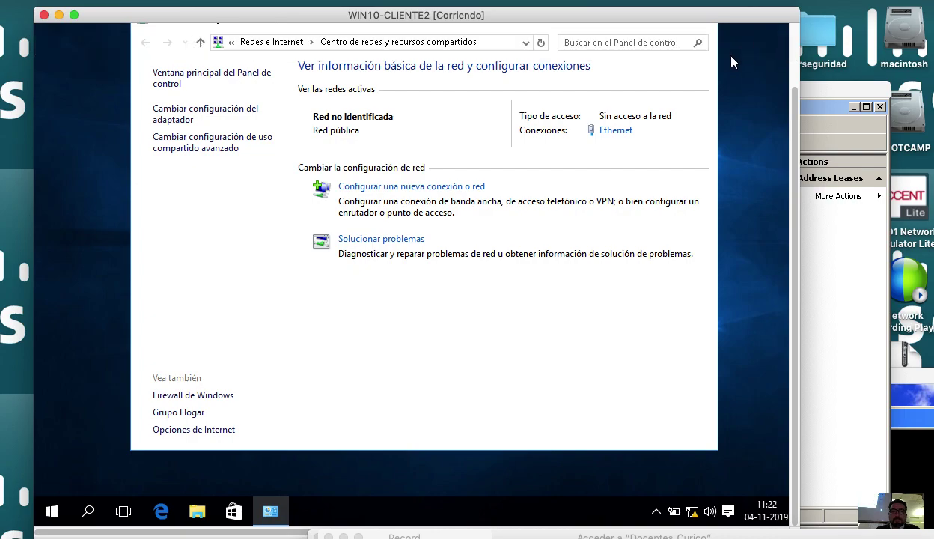
left_click(239, 111)
right_click(210, 124)
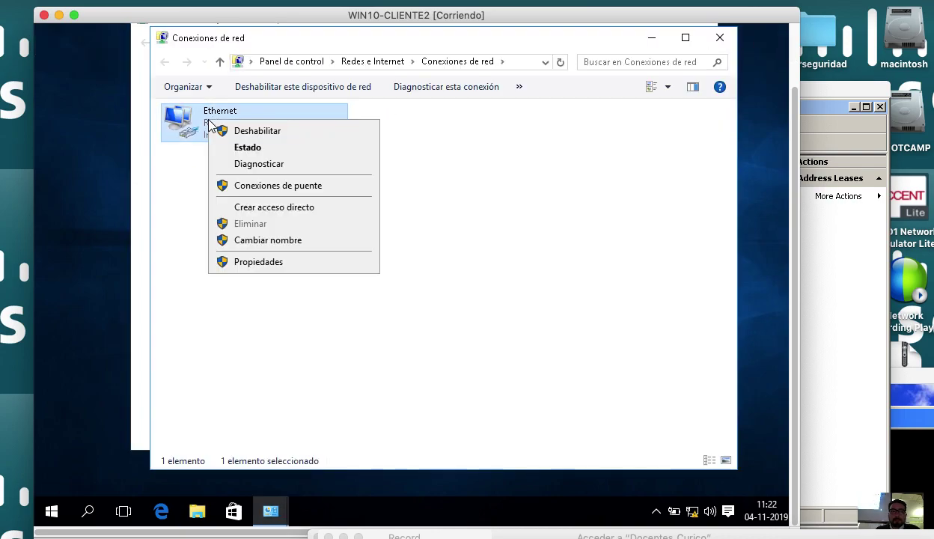
left_click(258, 262)
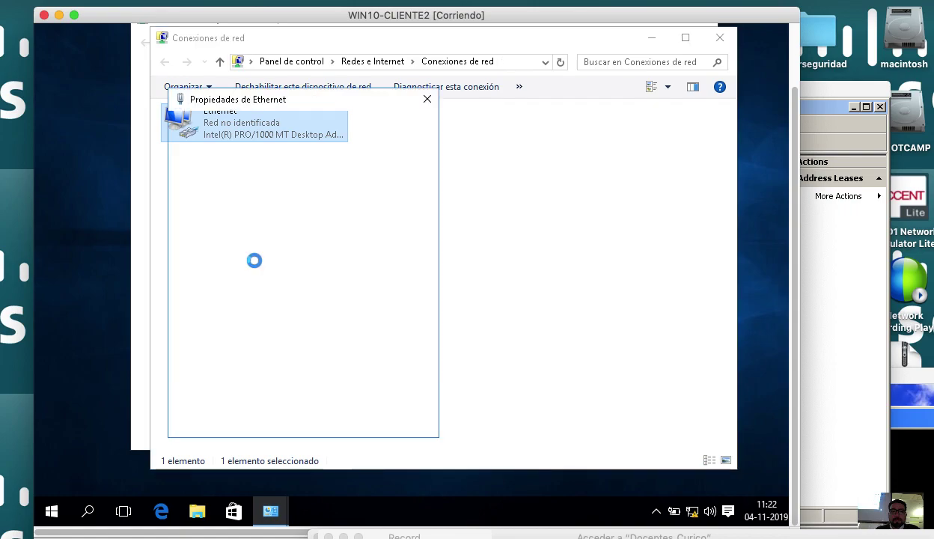
- Set IPv4 to obtain IP and DNS addresses automatically, replacing static 192.168.1.101
left_click(280, 284)
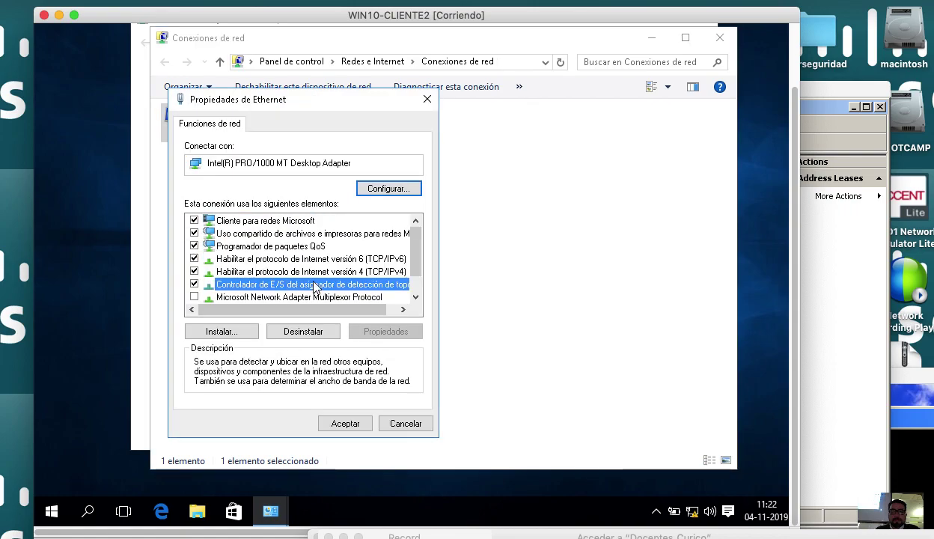
left_click(314, 271)
left_click(386, 331)
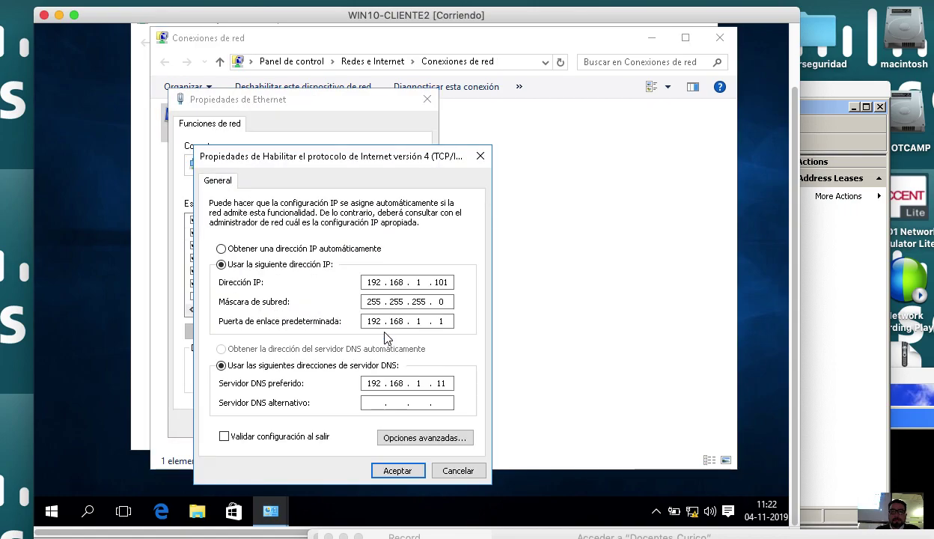
left_click(307, 248)
left_click(311, 349)
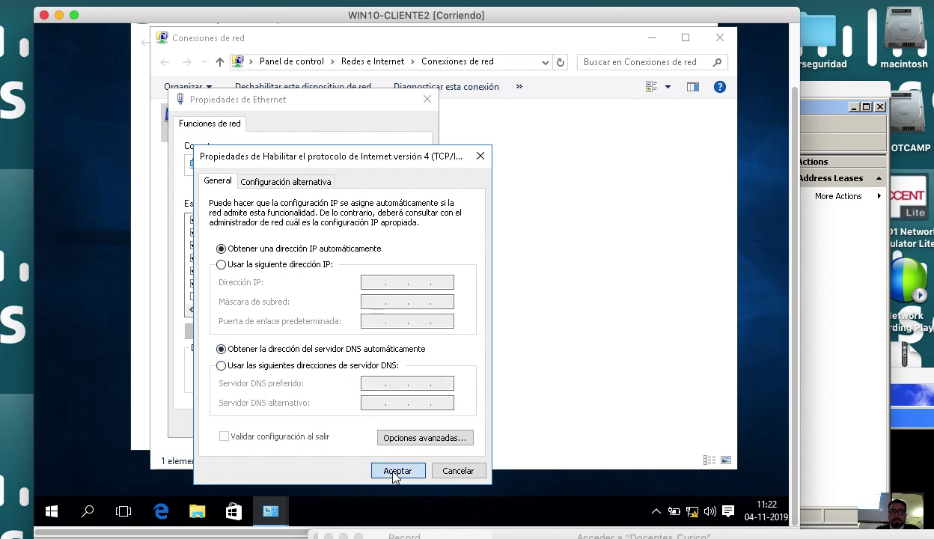
left_click(397, 470)
left_click(362, 424)
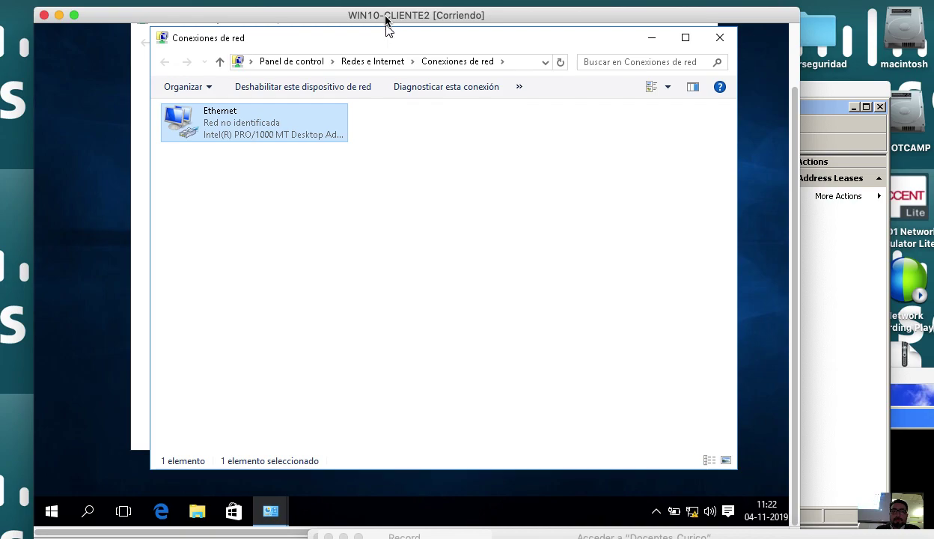
- Close the Network Connections and Network and Sharing Center windows
left_click_drag(386, 19, 408, 159)
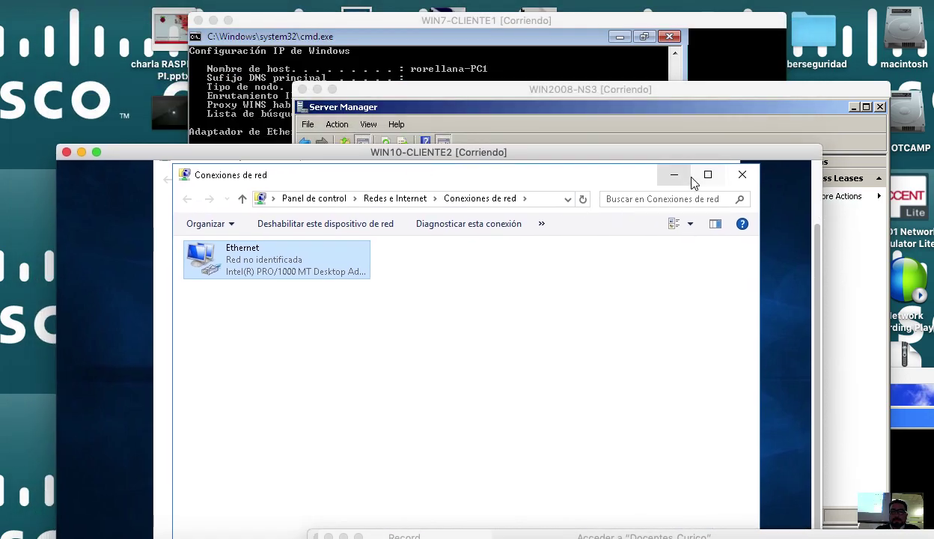
left_click(741, 175)
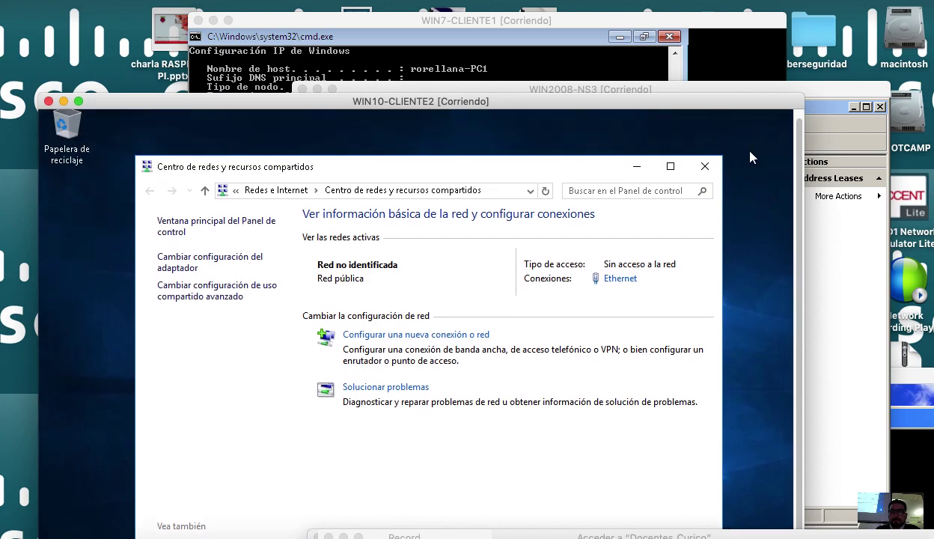
left_click(704, 167)
left_click_drag(585, 108, 693, 25)
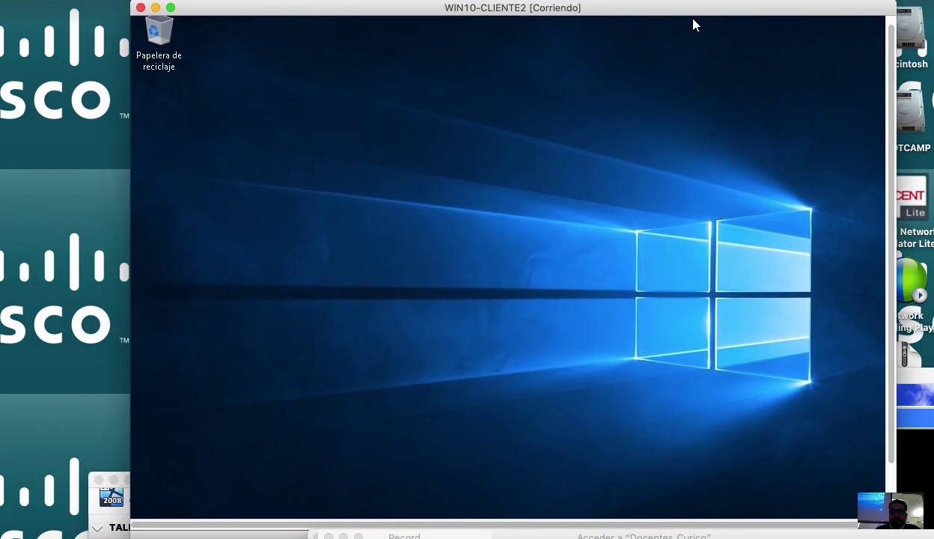
- Open Command Prompt from Windows search and run ipconfig /renew
scroll(883, 139, "down", 2)
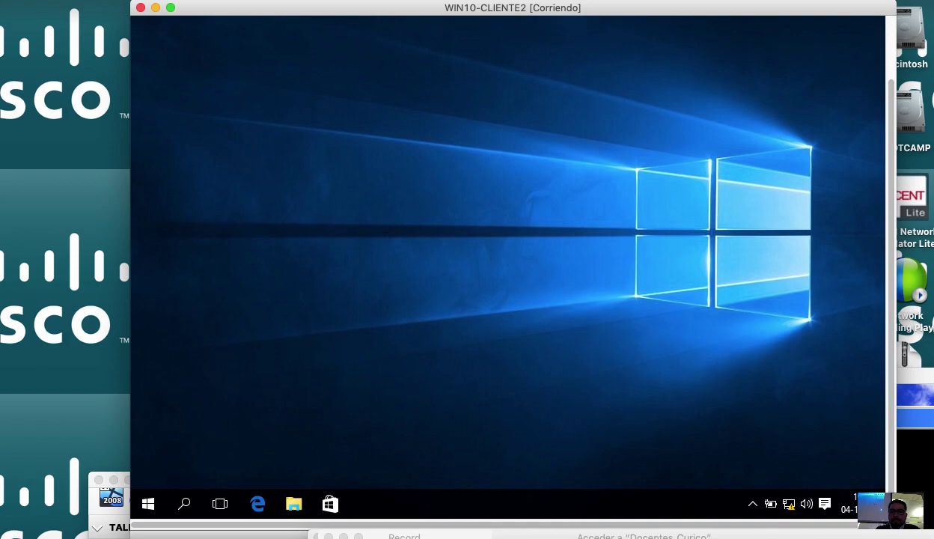
left_click(193, 506)
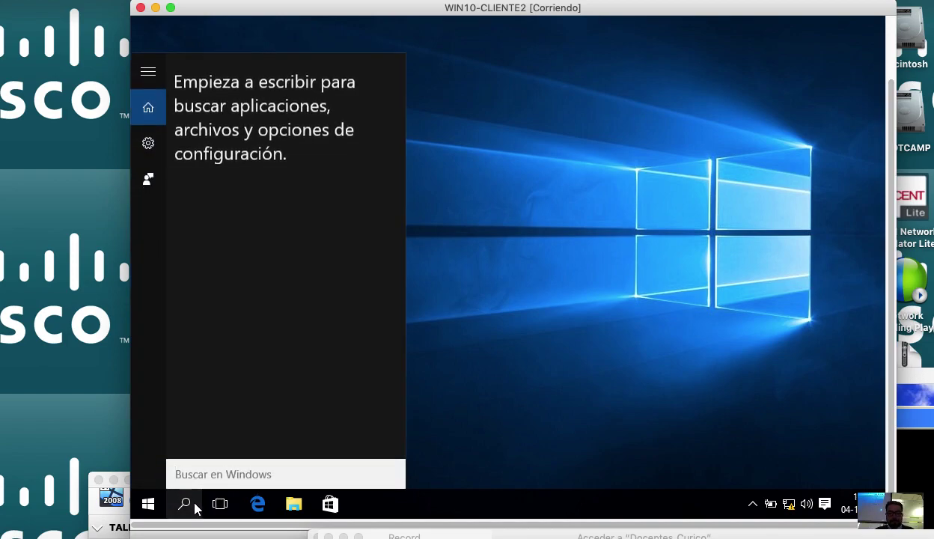
type("cmd")
key("Return")
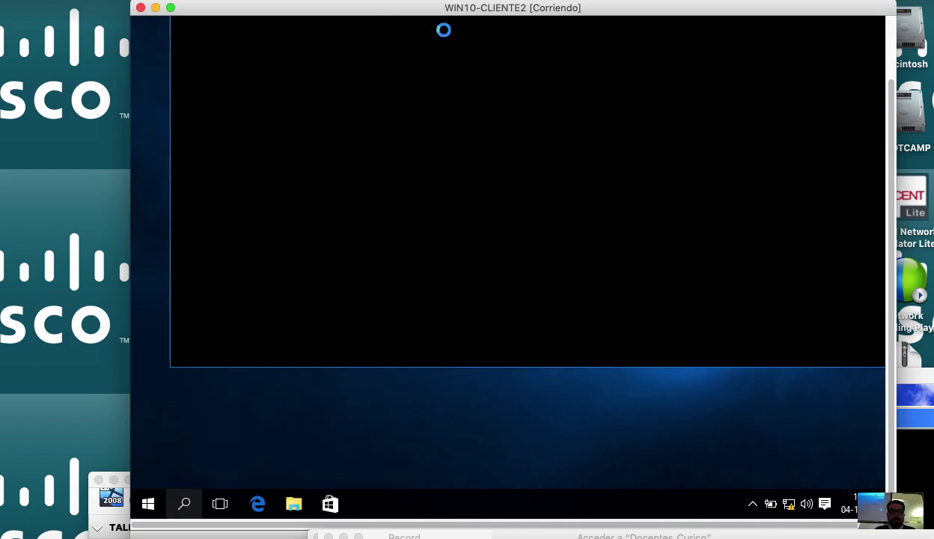
left_click_drag(405, 2, 335, 126)
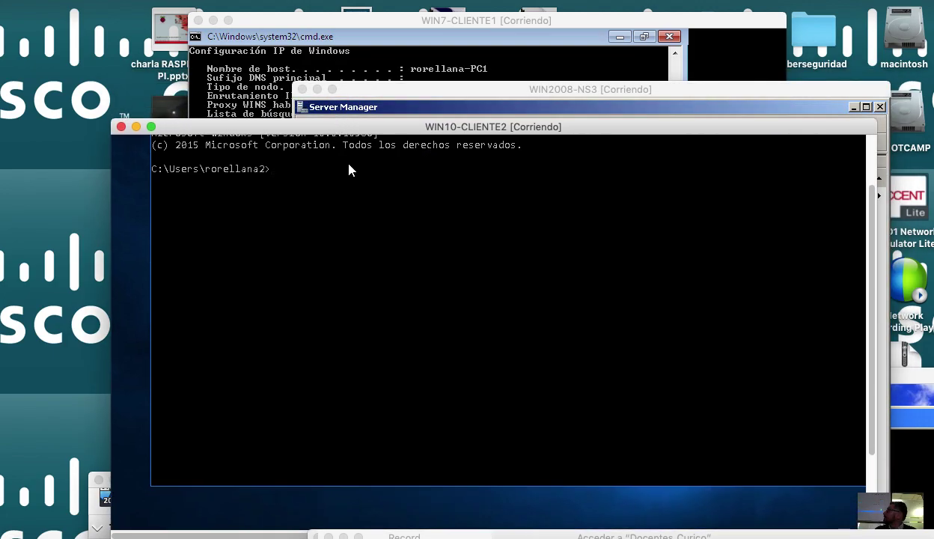
type("ipconfig")
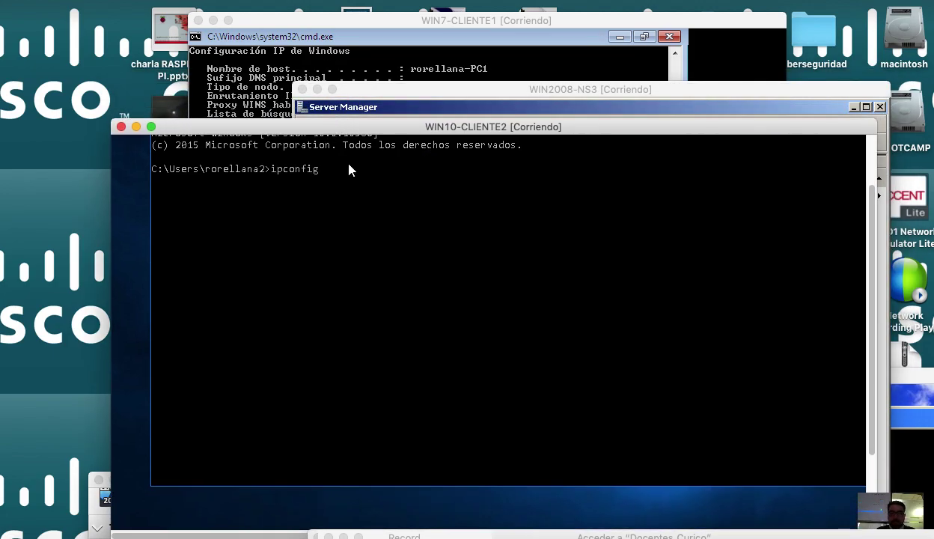
type(" /renew")
key("Return")
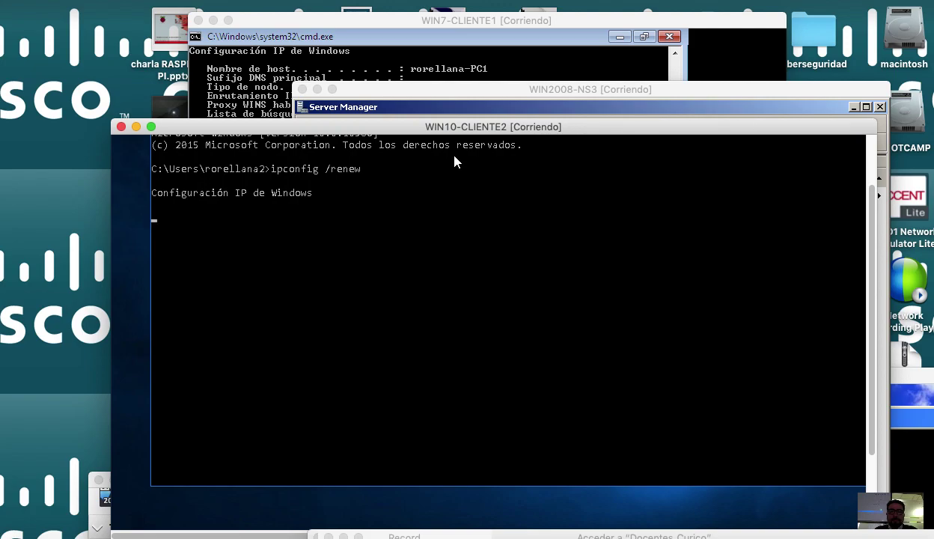
- Run ipconfig /all and highlight the lease details showing 192.168.1.103
key("Up")
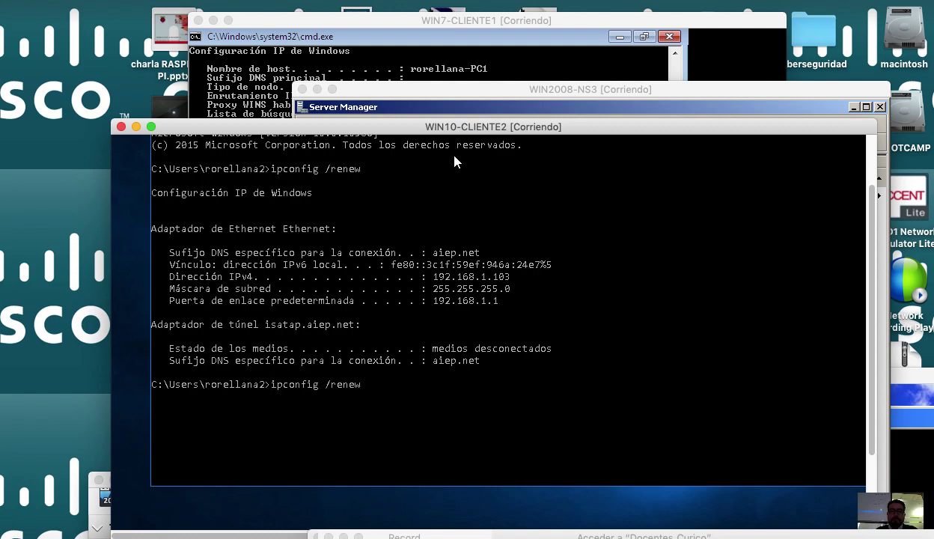
type("all")
key("Return")
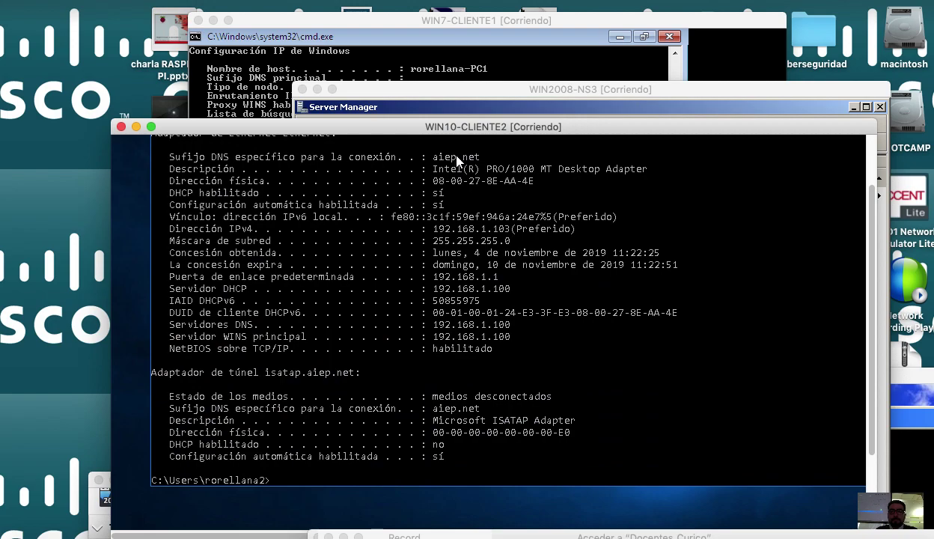
left_click_drag(435, 169, 569, 457)
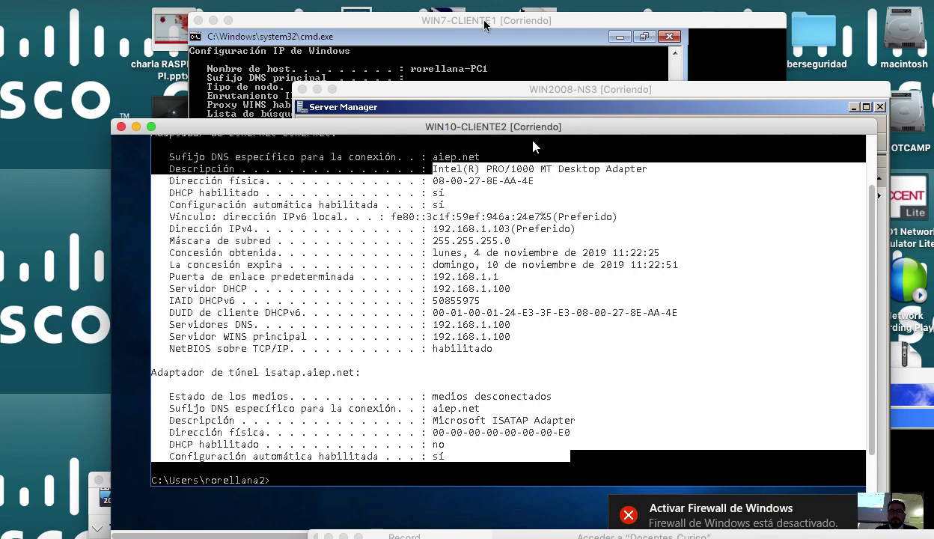
- Refresh Address Leases and widen the pane to the Type column, revealing the 192.168.1.103 lease
left_click_drag(547, 90, 505, 72)
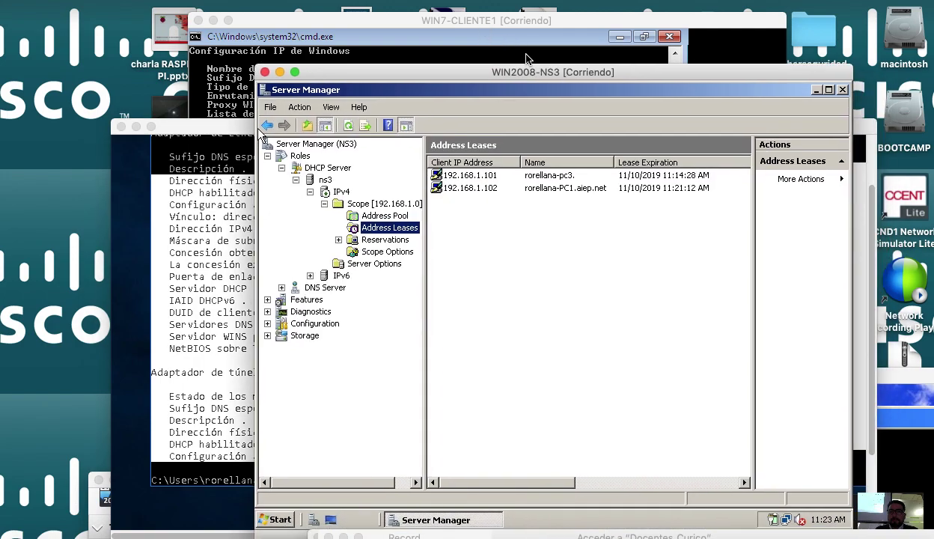
right_click(402, 235)
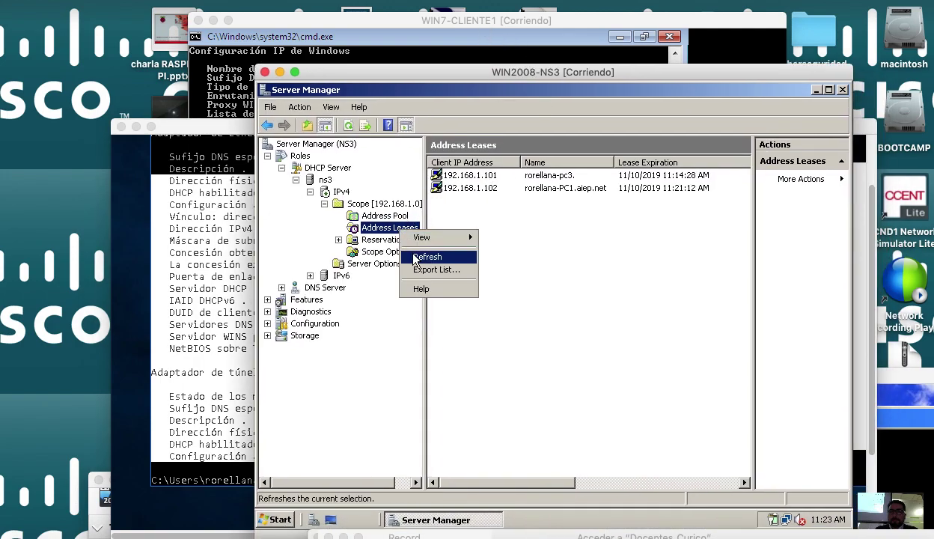
left_click(416, 257)
left_click_drag(424, 172, 371, 172)
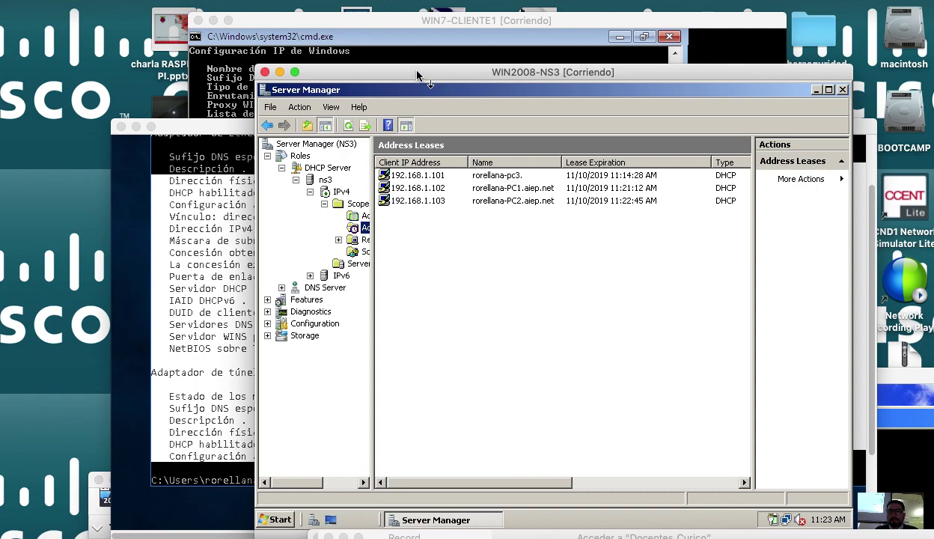
left_click_drag(418, 69, 475, 67)
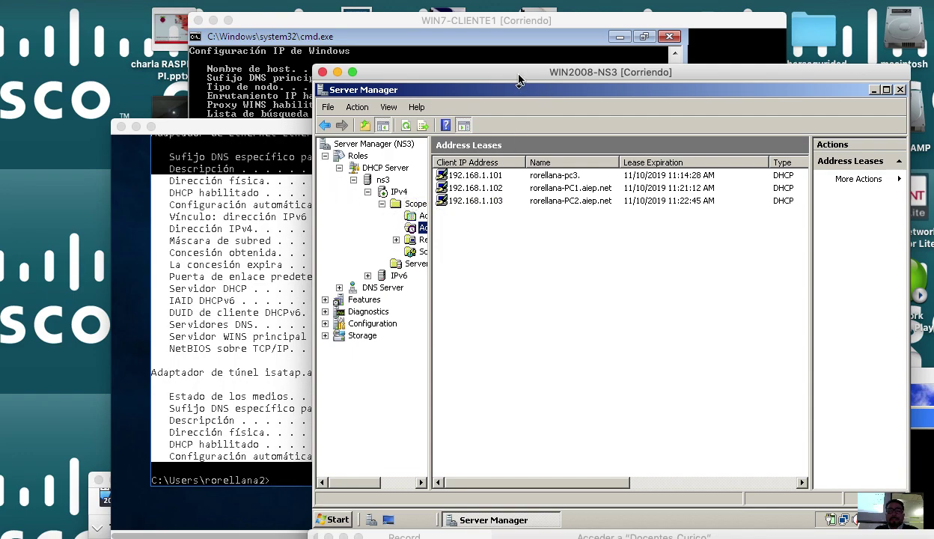
left_click_drag(518, 80, 391, 162)
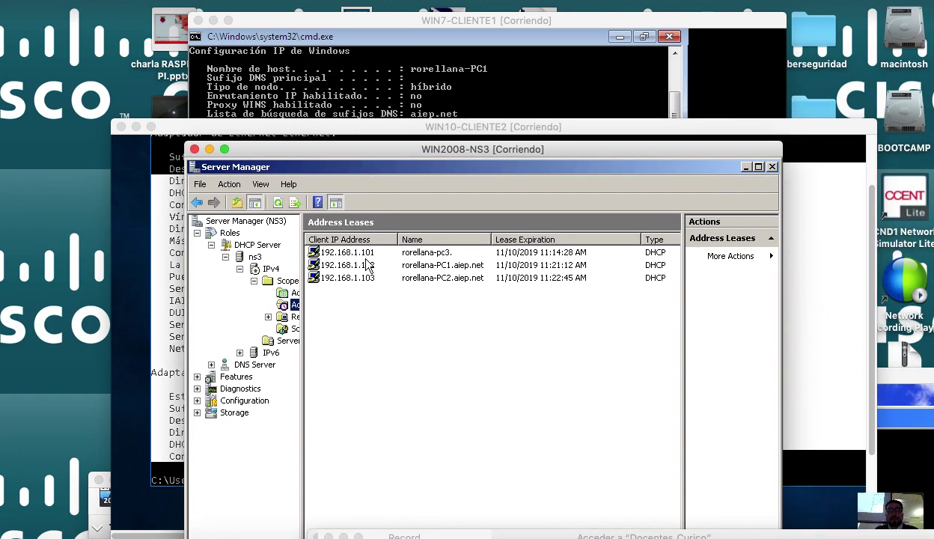